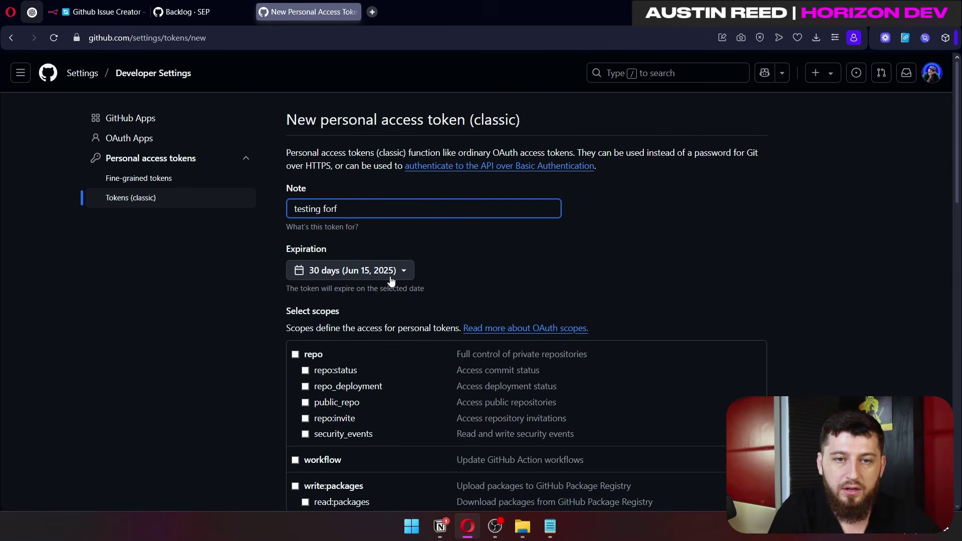
# Step: Give the new classic token the note 'testing for youtube1', a 7-day expiration and the repo scope
pyautogui.write('for youtube1')
pyautogui.scroll(-2, 391, 281)
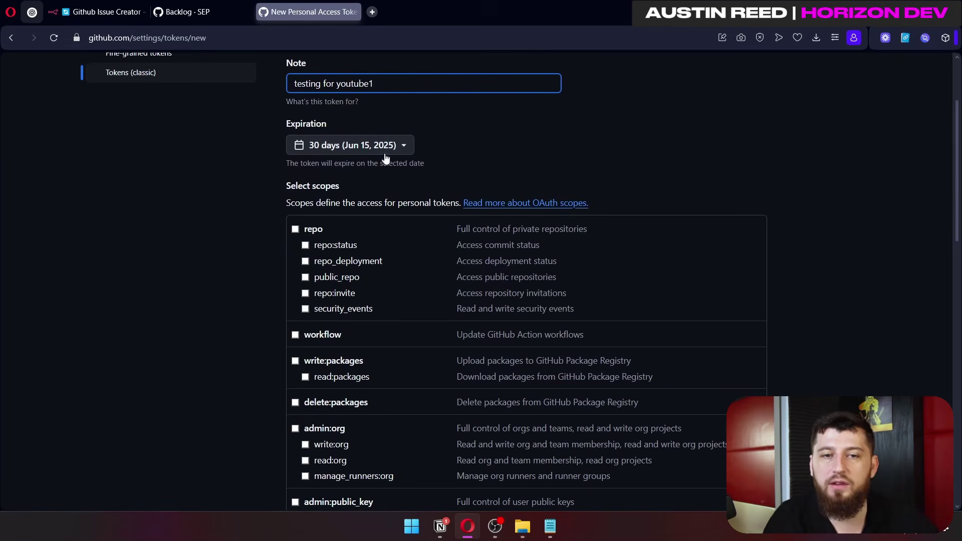
pyautogui.click(396, 145)
pyautogui.click(373, 174)
pyautogui.scroll(-2, 386, 254)
pyautogui.click(295, 166)
# Step: Add the user and project scopes, generate the token, and copy its value
pyautogui.scroll(-4, 317, 222)
pyautogui.scroll(-3, 303, 136)
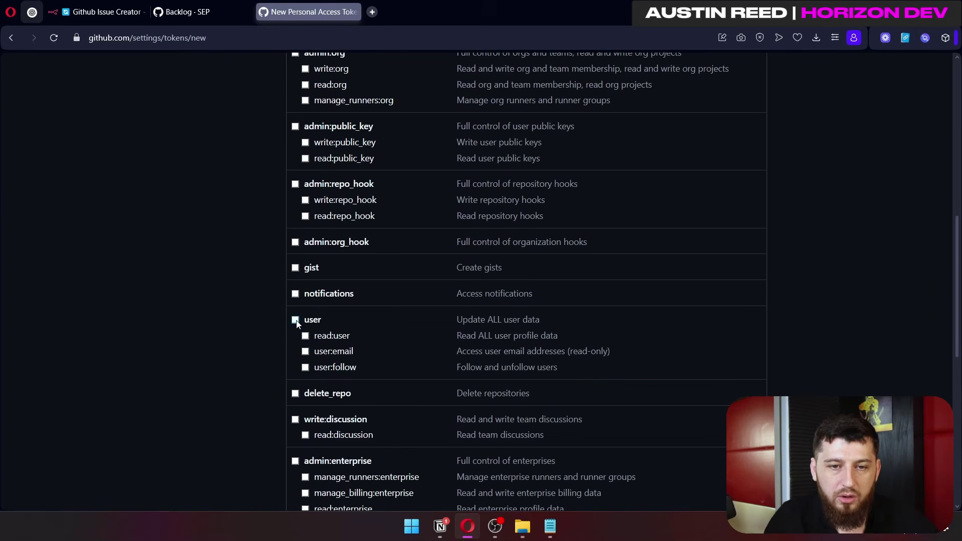
pyautogui.scroll(-4, 300, 325)
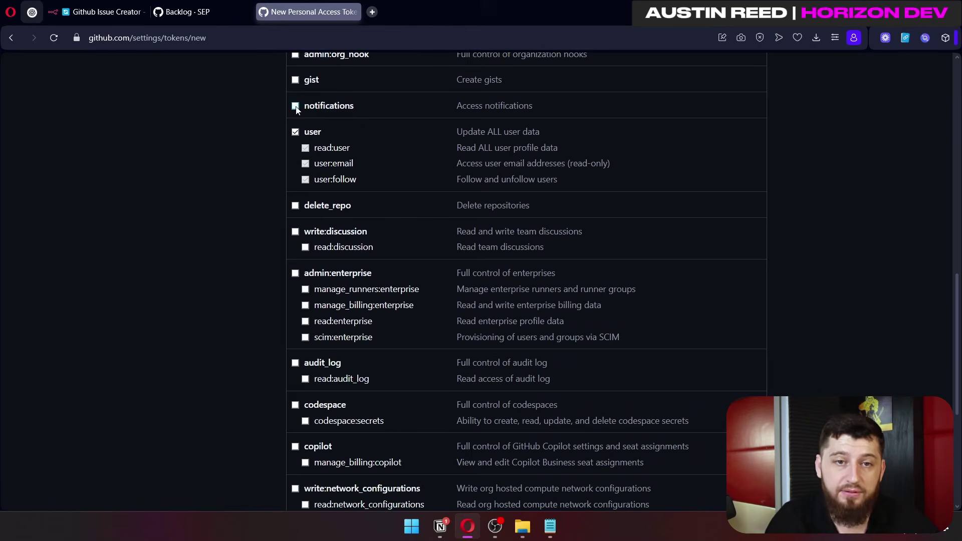
pyautogui.scroll(-3, 296, 109)
pyautogui.click(295, 106)
pyautogui.scroll(-3, 386, 230)
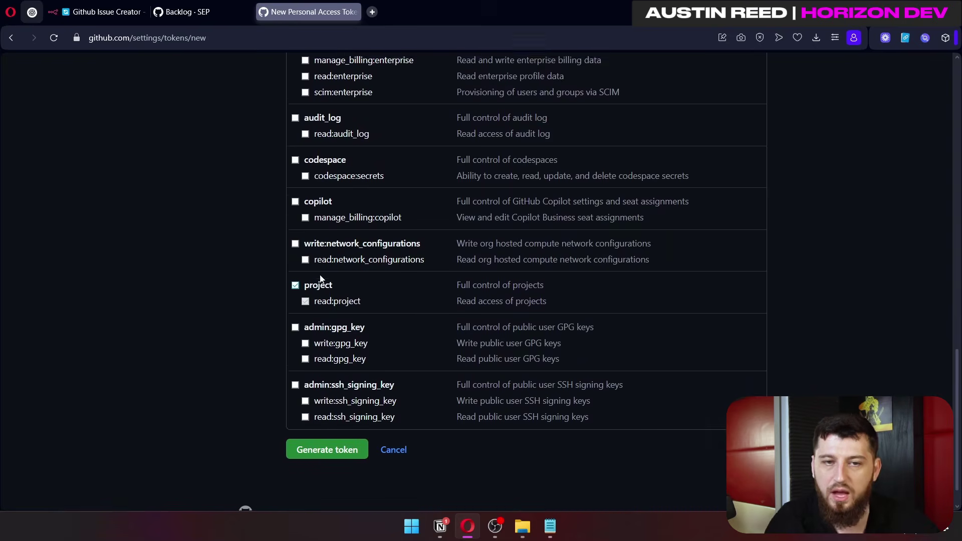
pyautogui.scroll(10, 316, 280)
pyautogui.scroll(-10, 313, 266)
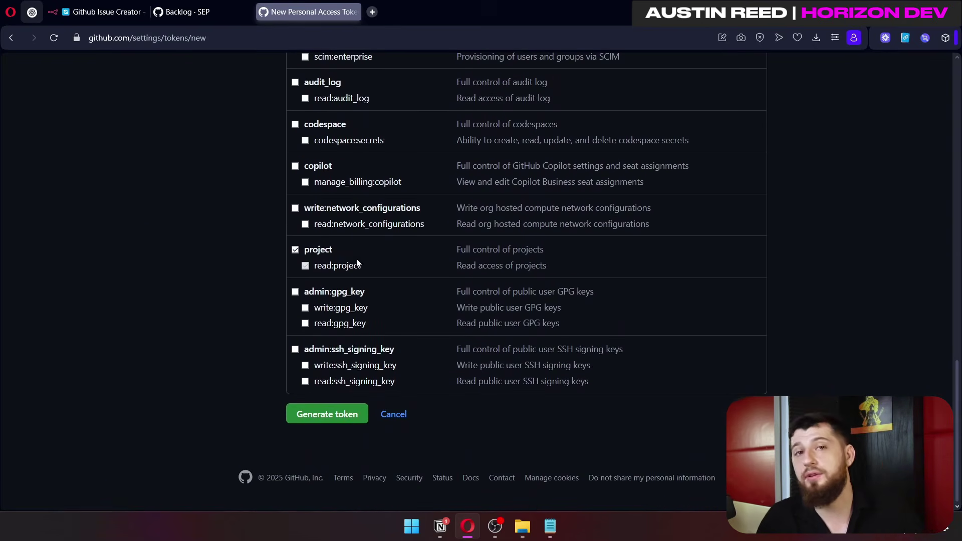
pyautogui.click(326, 413)
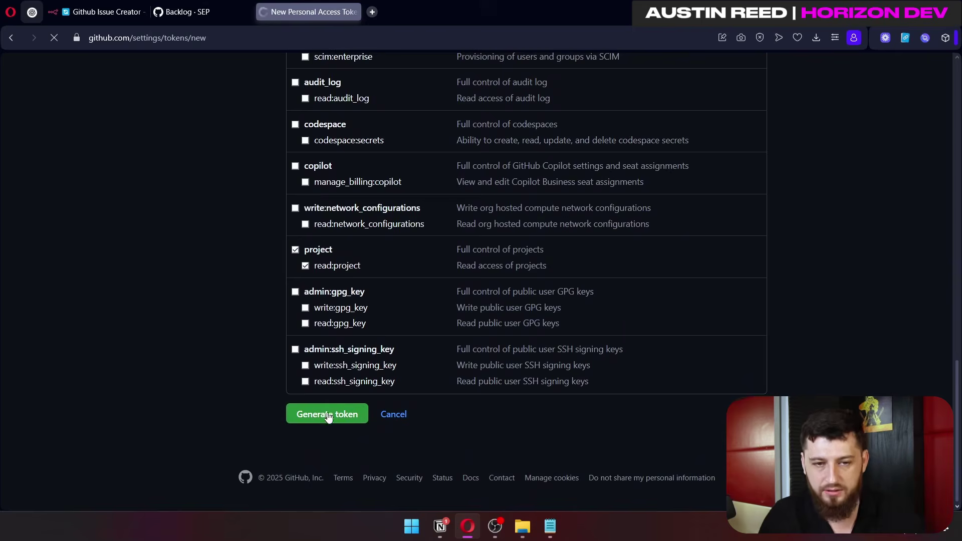
pyautogui.click(503, 264)
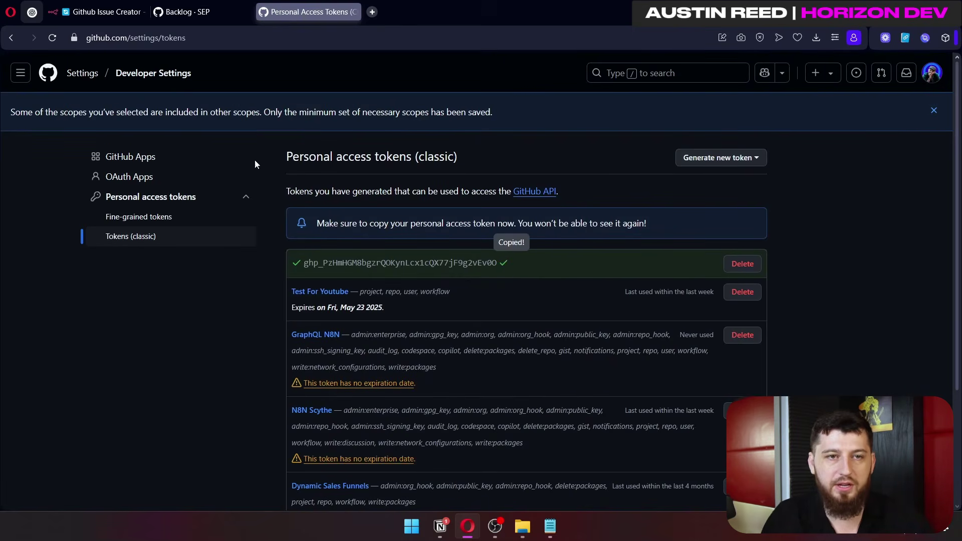
# Step: In n8n, start a new credential of type GitHub API found by searching 'git'
pyautogui.click(112, 12)
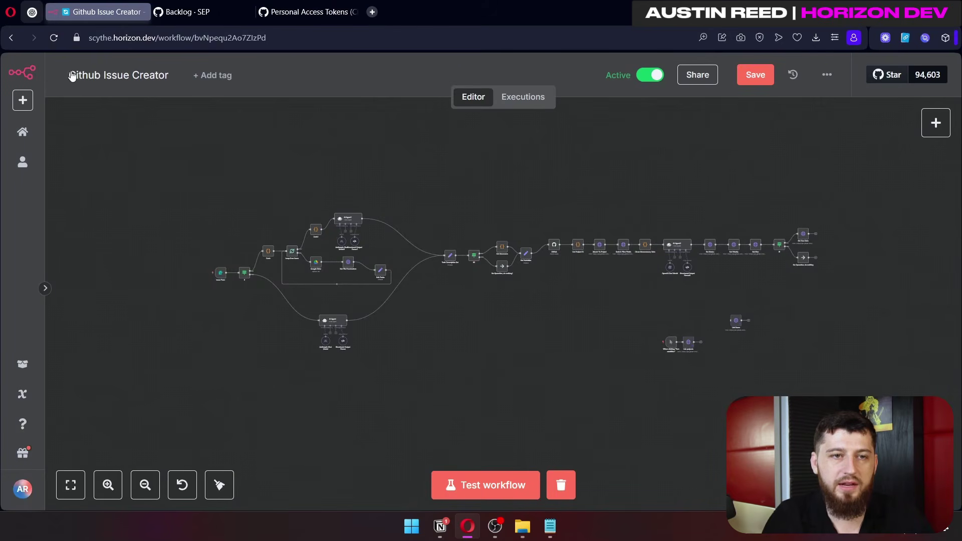
pyautogui.click(22, 100)
pyautogui.middleClick(54, 155)
pyautogui.click(235, 12)
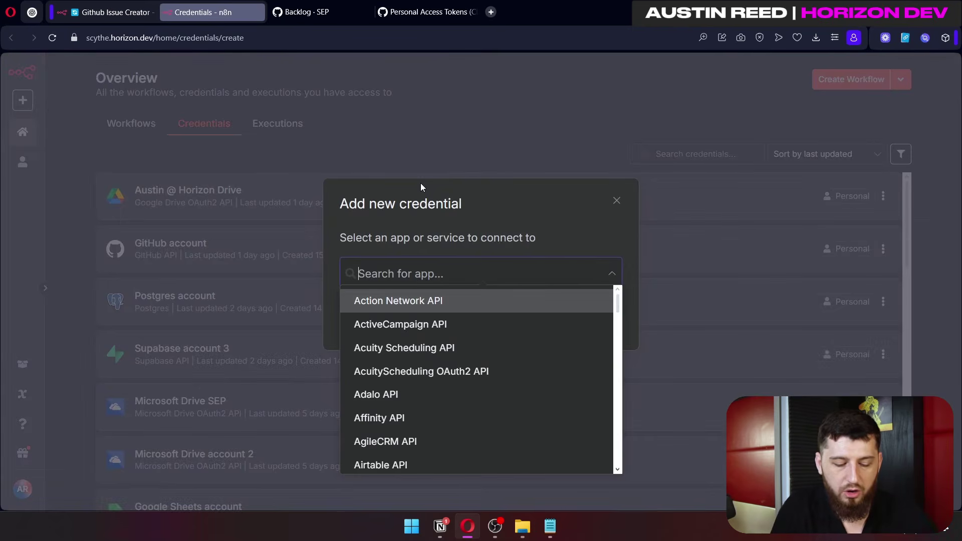
pyautogui.write('git')
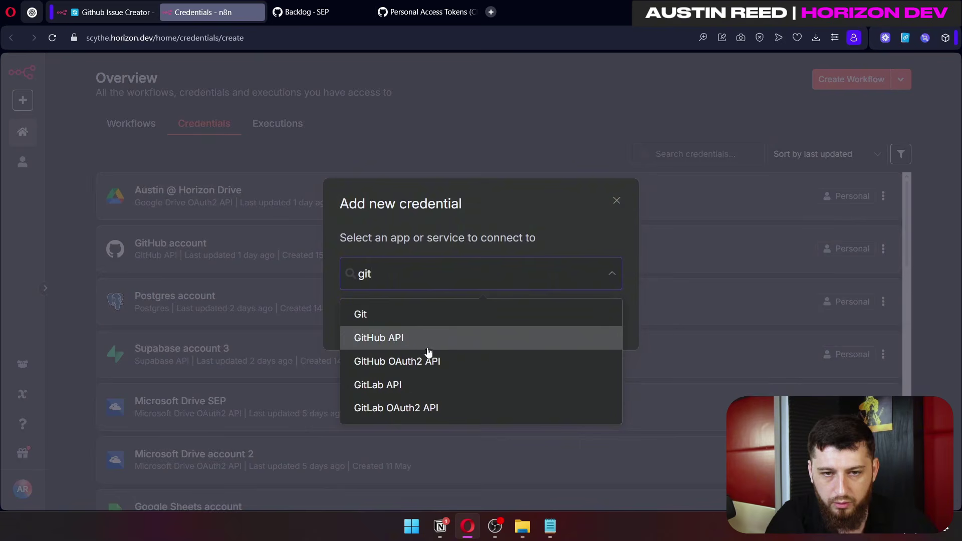
pyautogui.click(422, 341)
pyautogui.click(591, 324)
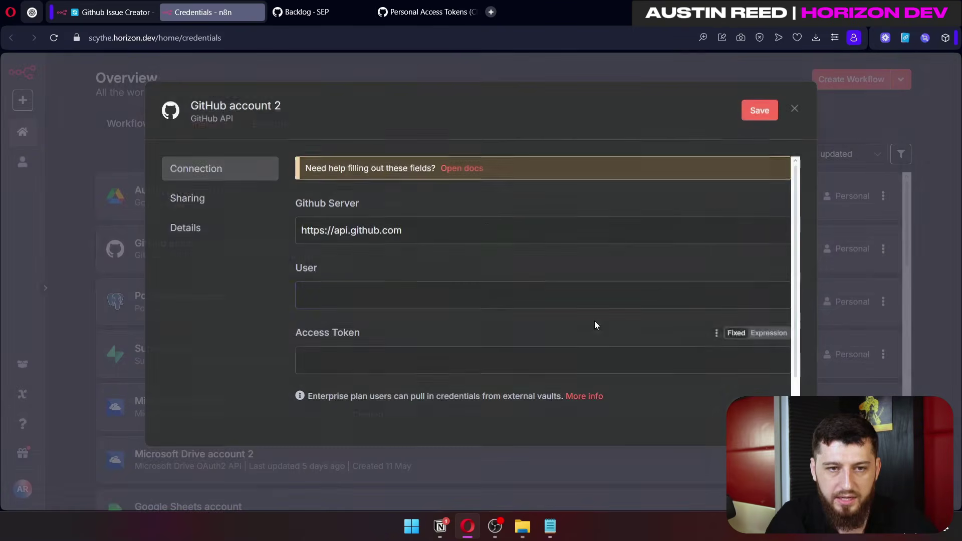
# Step: Enter the GitHub username and the saved access token, then save the credential
pyautogui.click(375, 289)
pyautogui.write('gruntgrunt32')
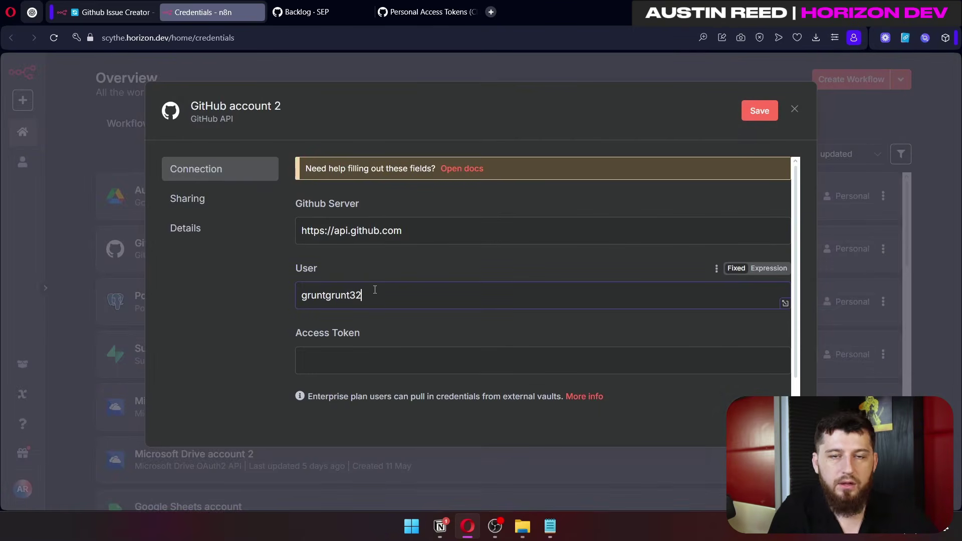
pyautogui.click(381, 360)
pyautogui.click(494, 423)
pyautogui.click(766, 105)
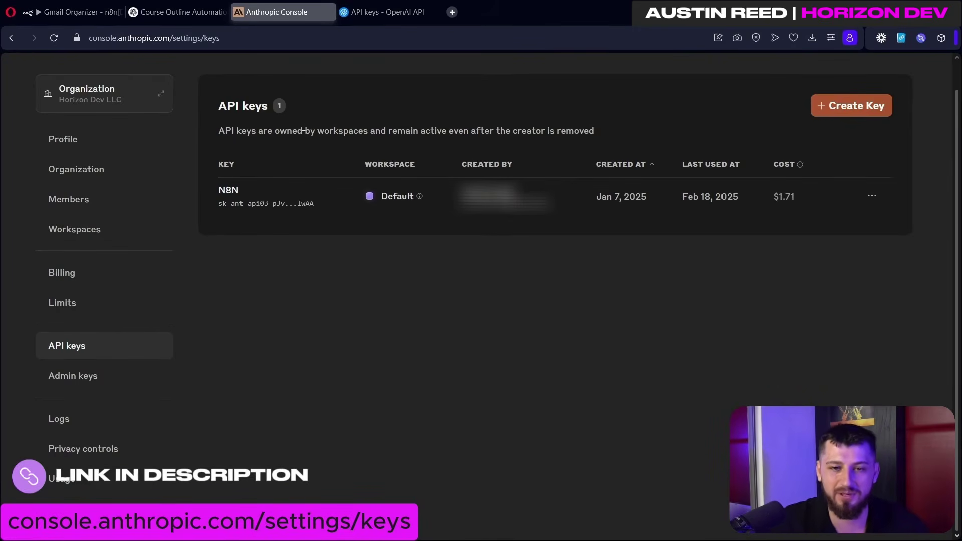
# Step: Create an Anthropic Console API key named '12341234'
pyautogui.click(859, 102)
pyautogui.click(430, 327)
pyautogui.write('1234')
pyautogui.click(579, 369)
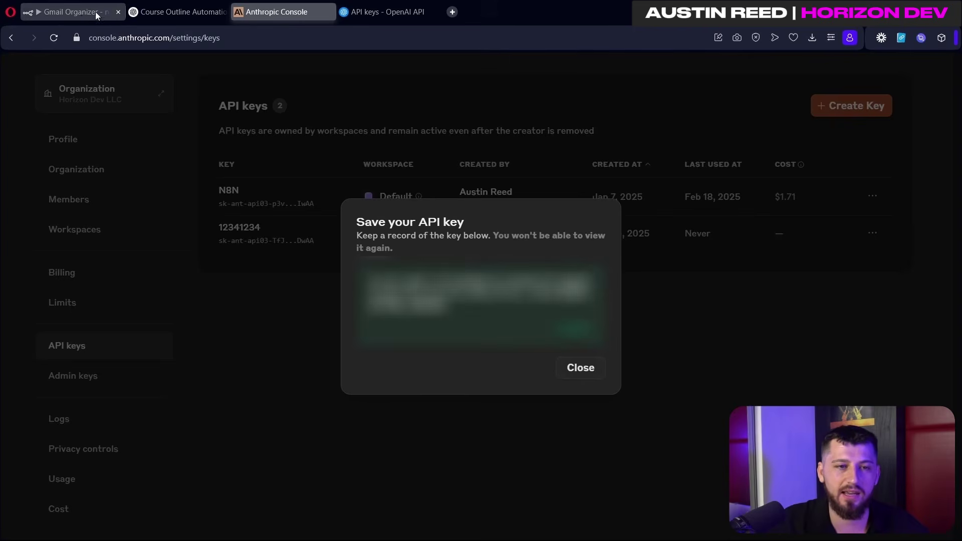
pyautogui.click(100, 14)
# Step: Add an AI Agent node to the Gmail Organizer workflow, placed above the existing nodes
pyautogui.press('Tab')
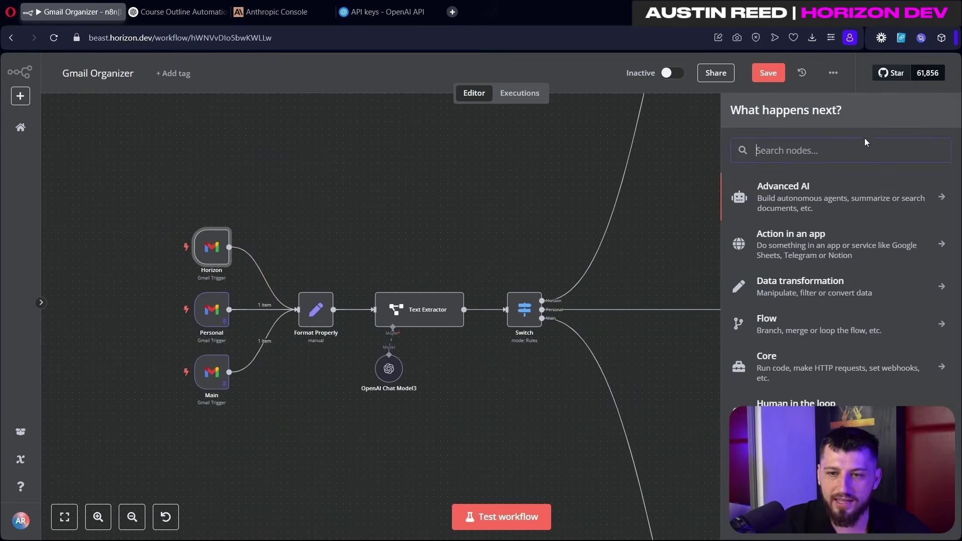
pyautogui.write('ai')
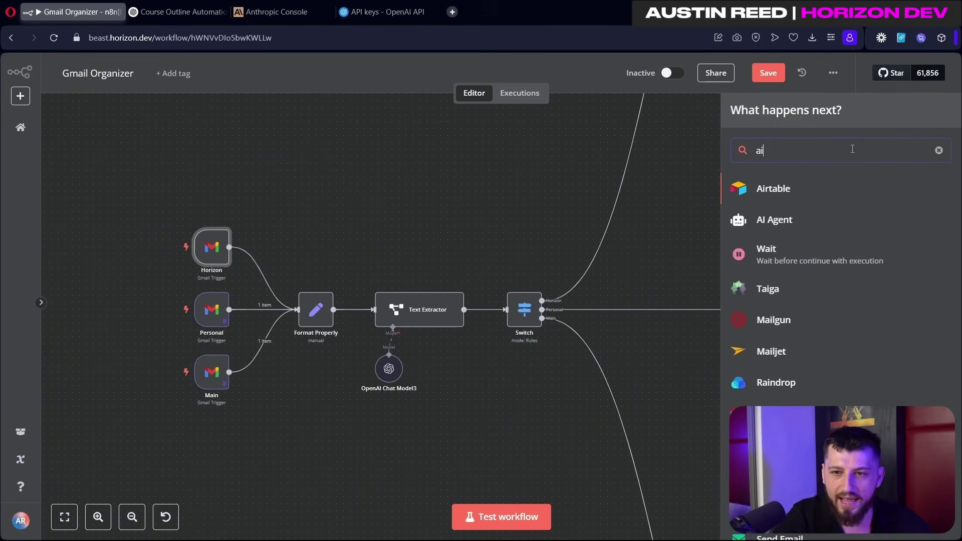
pyautogui.click(787, 215)
pyautogui.moveTo(323, 241); pyautogui.dragTo(418, 140)
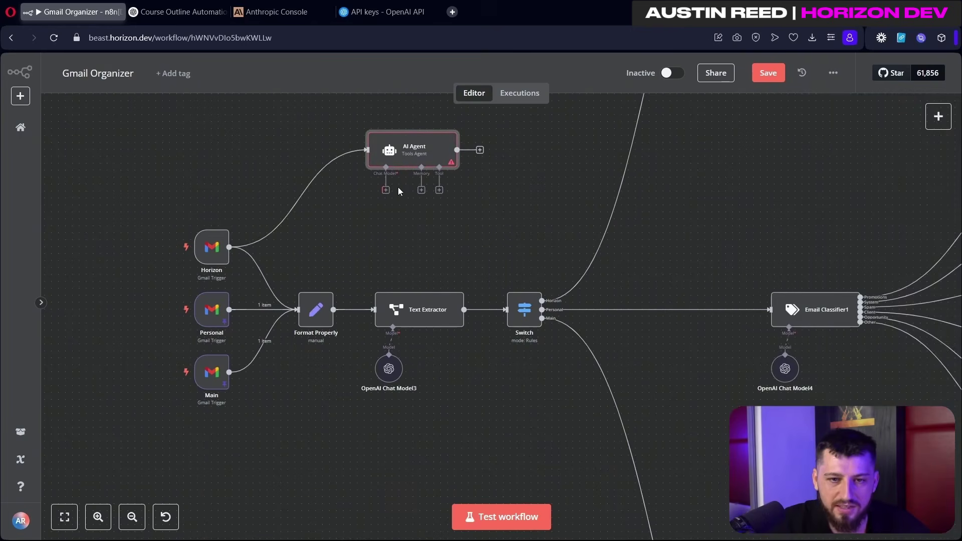
# Step: Attach an Anthropic Chat Model using a new credential with the pasted API key, and save it
pyautogui.click(385, 191)
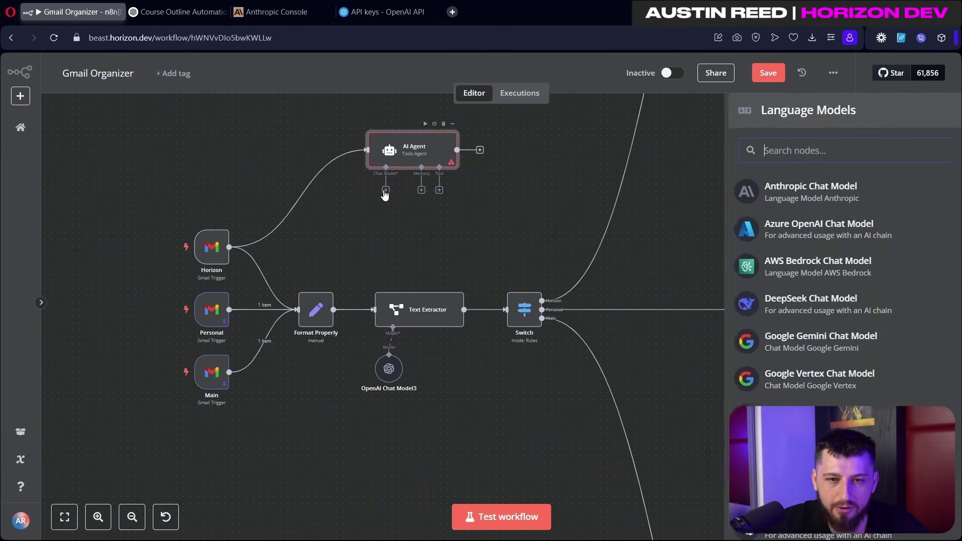
pyautogui.click(756, 194)
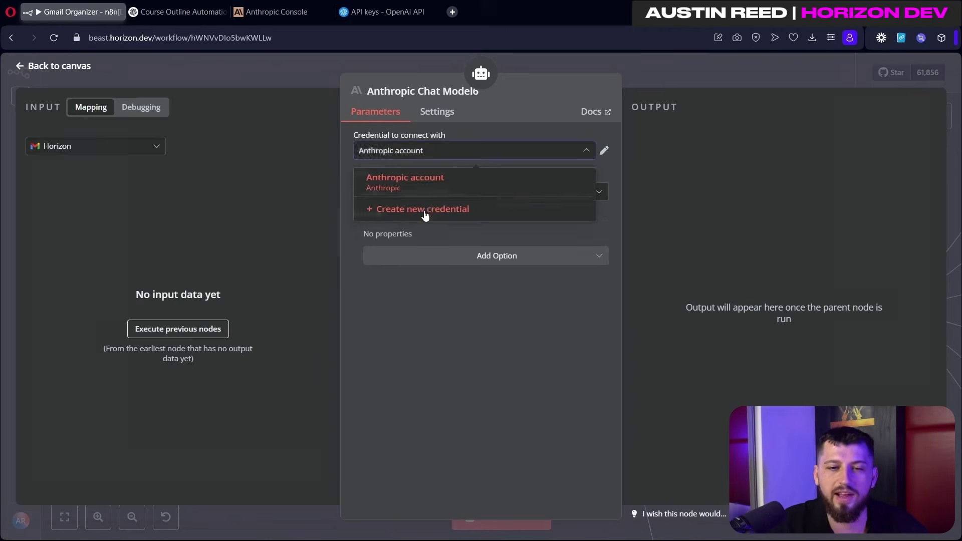
pyautogui.click(425, 211)
pyautogui.click(426, 215)
pyautogui.hotkey('ctrl', 'v')
pyautogui.click(763, 112)
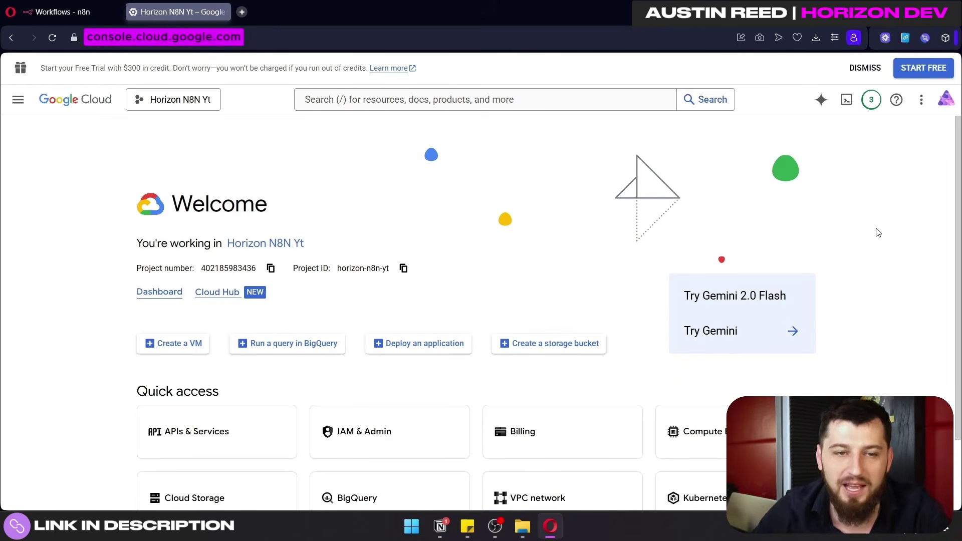
# Step: Create the Google Cloud project 'Youtube Google Drive' and switch to it
pyautogui.click(18, 100)
pyautogui.click(308, 147)
pyautogui.click(172, 102)
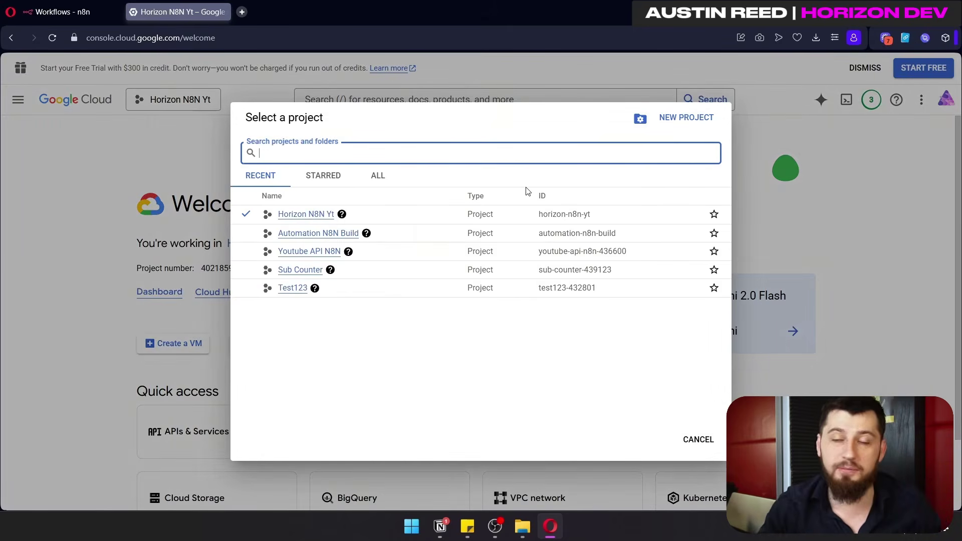
pyautogui.click(656, 119)
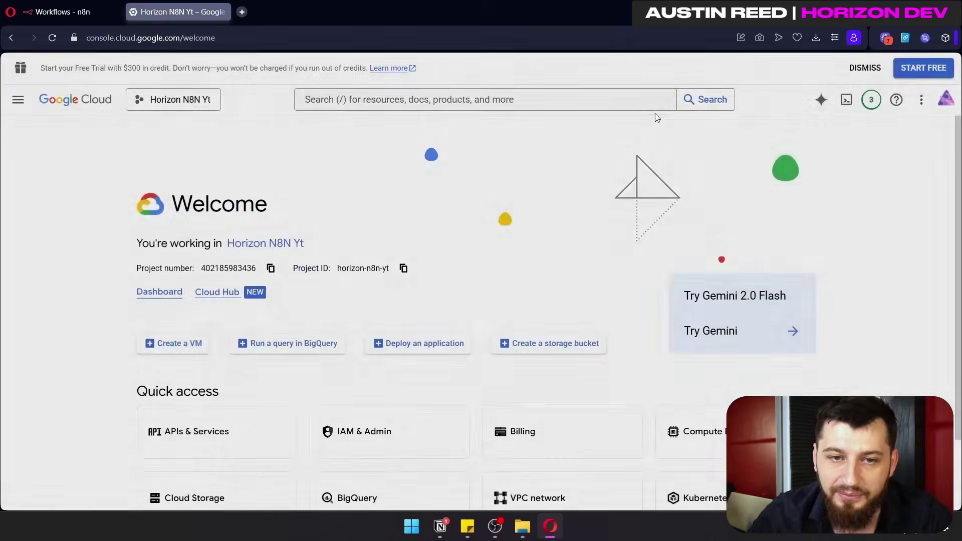
pyautogui.write('Youtube Google Drive')
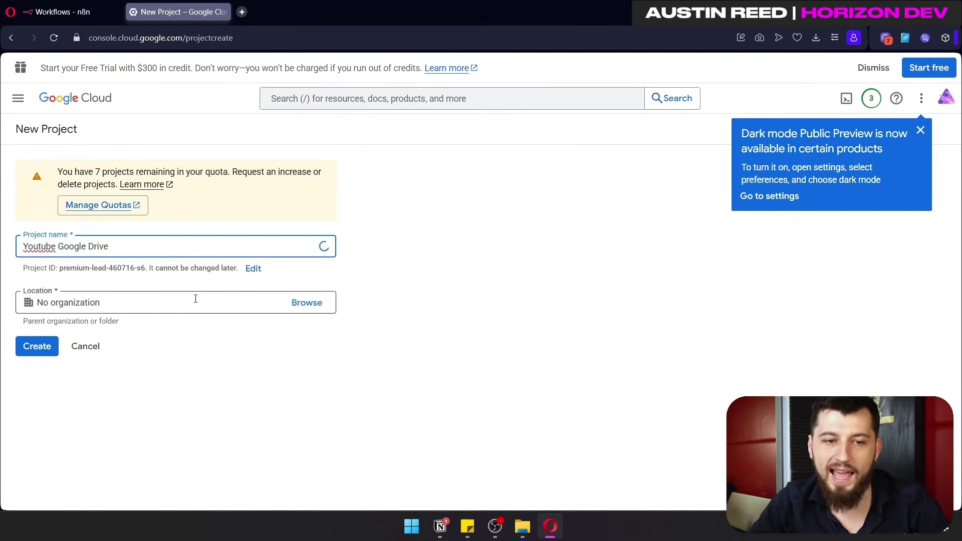
pyautogui.click(38, 346)
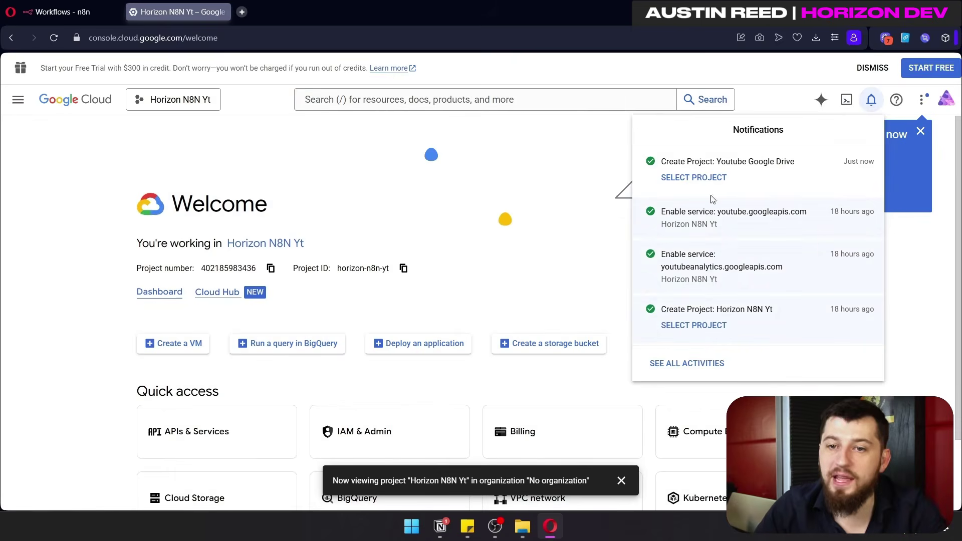
pyautogui.click(717, 177)
# Step: Enable the Google Drive API for the project
pyautogui.click(381, 99)
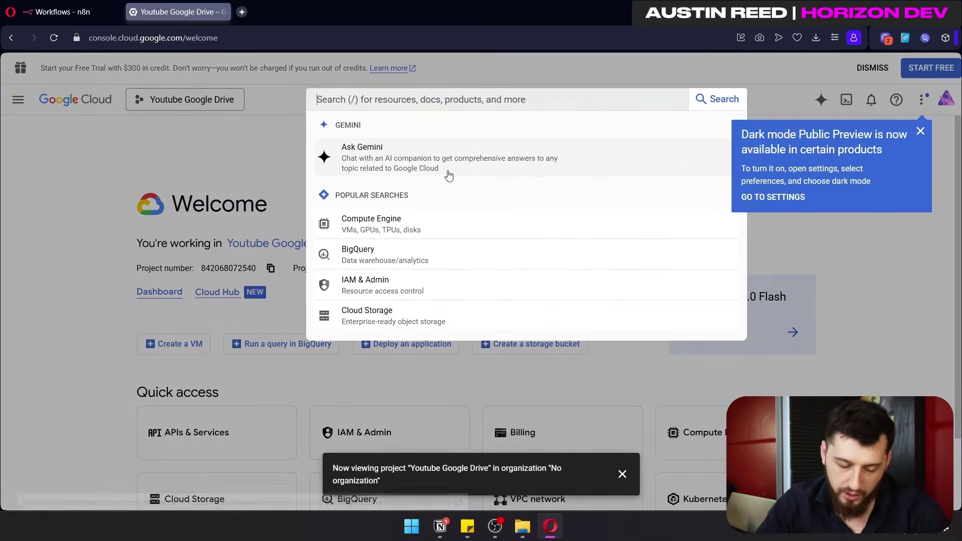
pyautogui.write('dri')
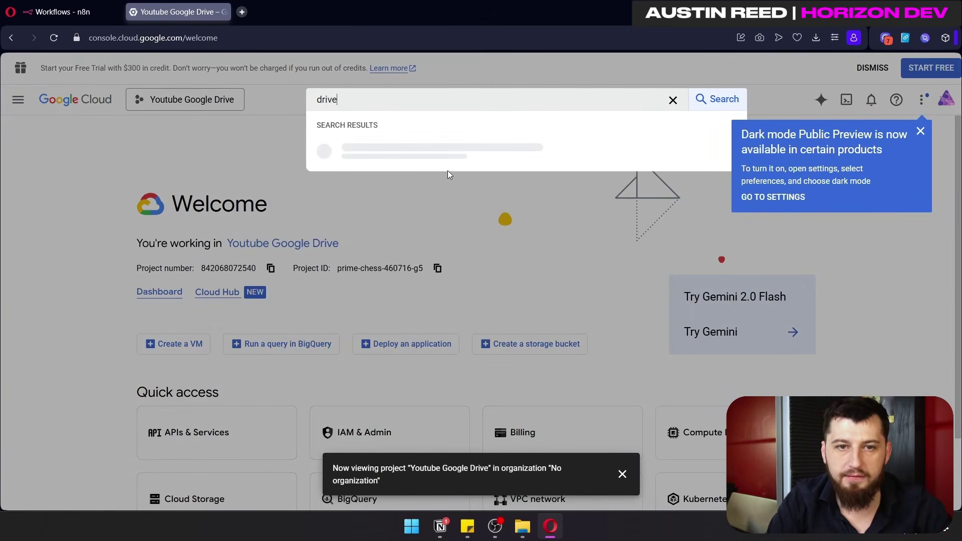
pyautogui.write('ve')
pyautogui.click(365, 148)
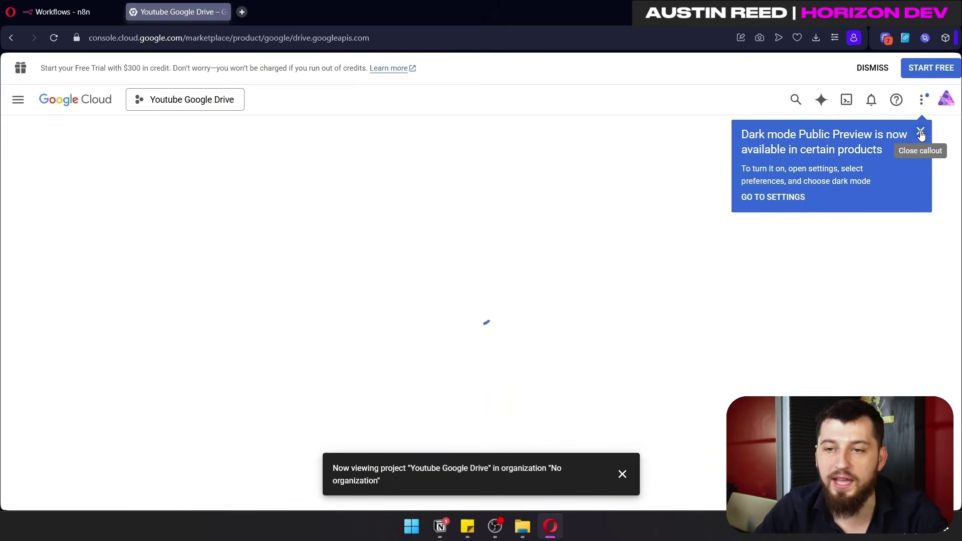
pyautogui.click(920, 134)
pyautogui.click(152, 259)
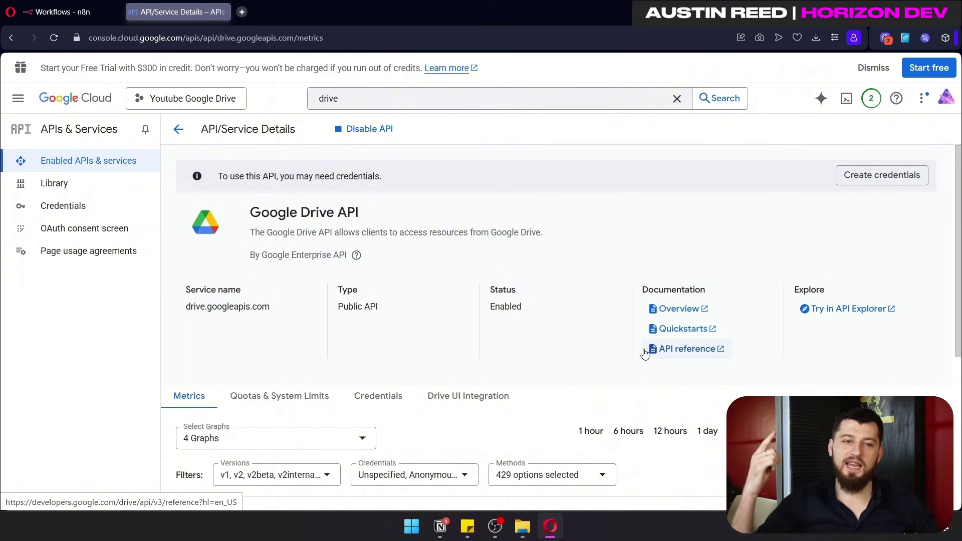
pyautogui.click(127, 231)
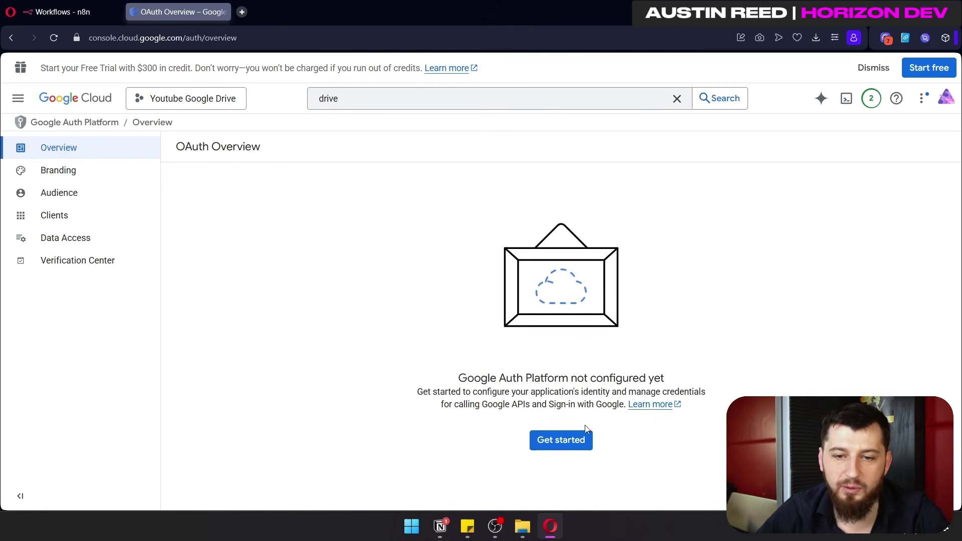
# Step: Name the app 'Youtube Drive Test' and set the account email as its support email
pyautogui.click(562, 439)
pyautogui.click(348, 225)
pyautogui.write('Youtube Drive Test')
pyautogui.click(297, 273)
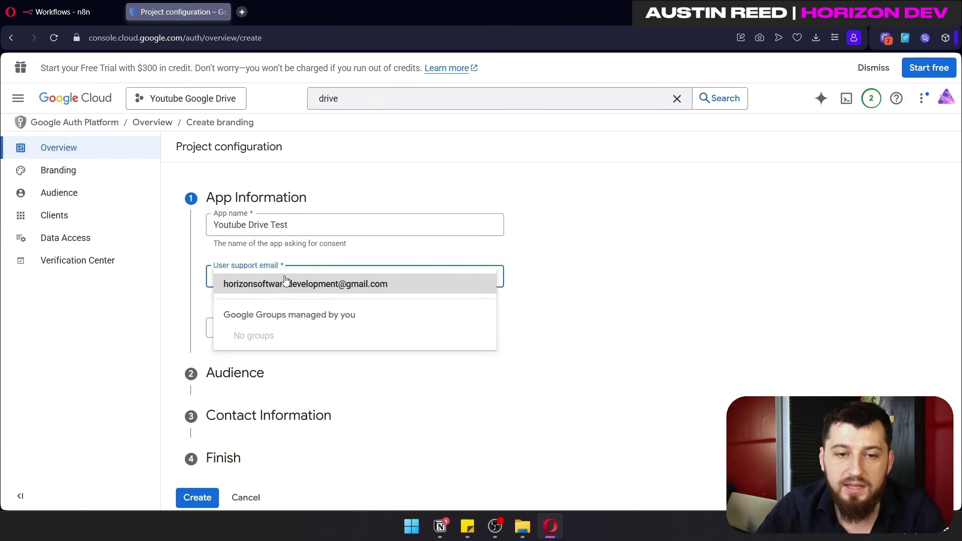
pyautogui.click(301, 281)
pyautogui.click(235, 330)
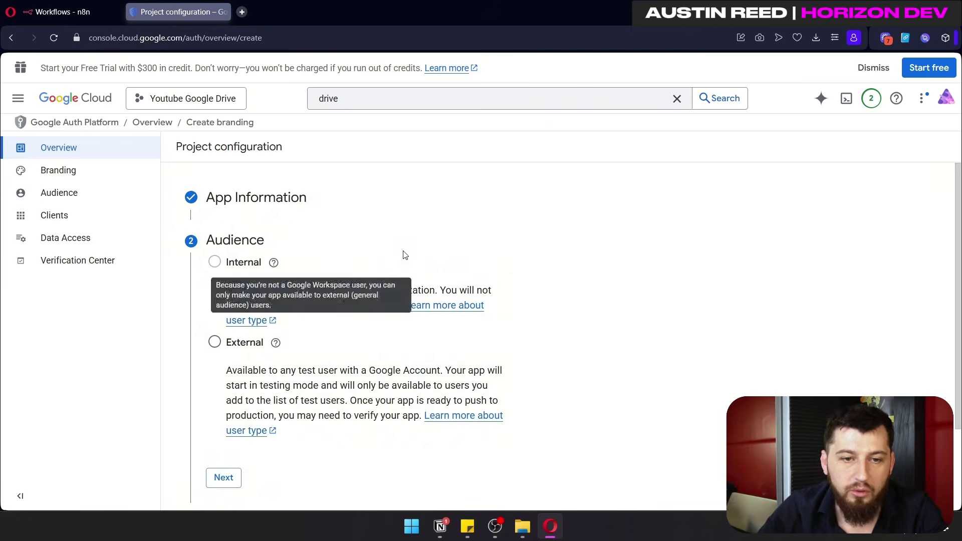
# Step: Choose the External audience, paste the contact email, accept the data policy and create the configuration
pyautogui.click(215, 342)
pyautogui.scroll(-1, 244, 356)
pyautogui.scroll(-2, 245, 355)
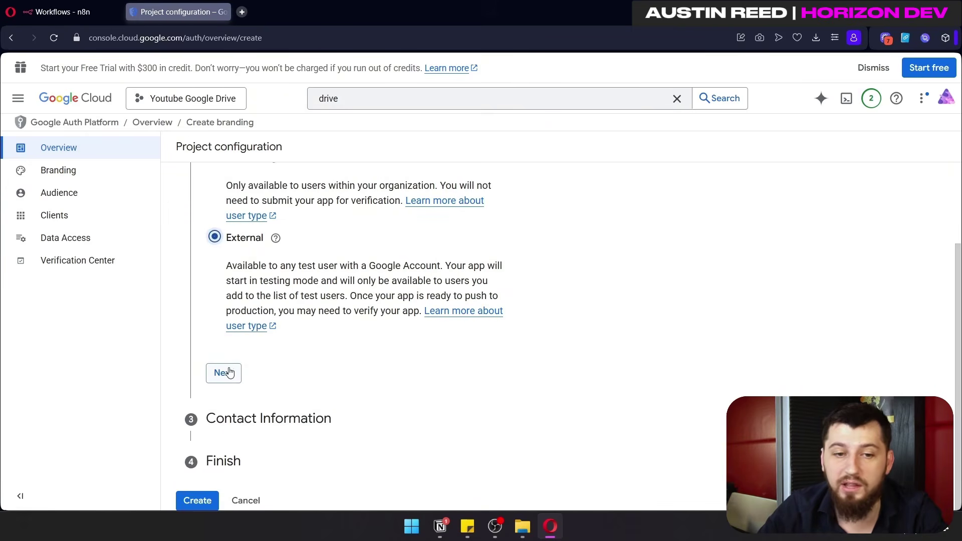
pyautogui.click(225, 369)
pyautogui.click(269, 314)
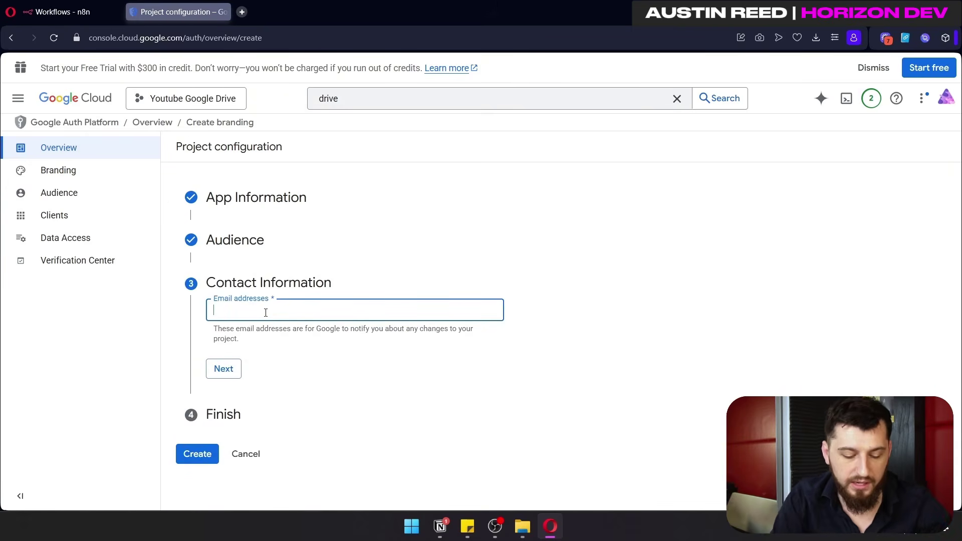
pyautogui.hotkey('ctrl', 'v')
pyautogui.click(224, 369)
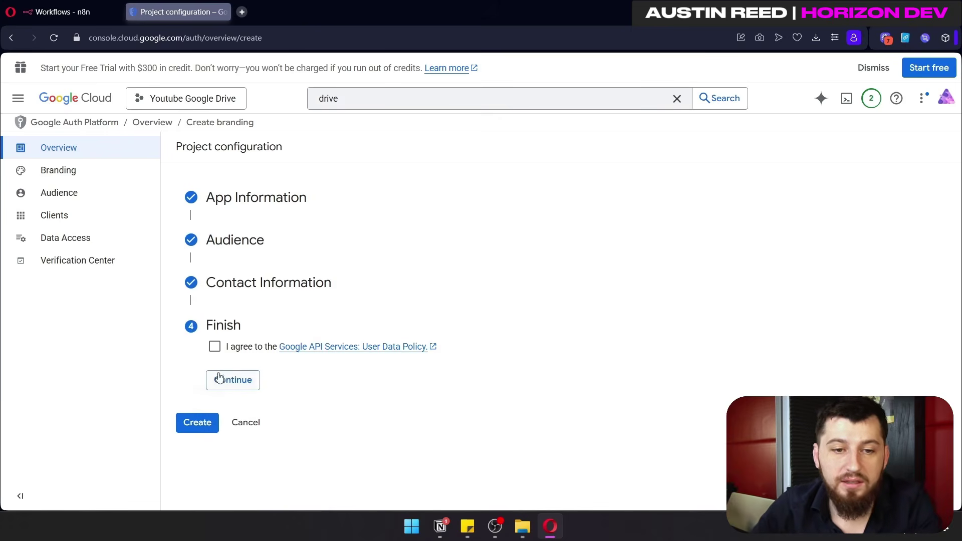
pyautogui.click(229, 383)
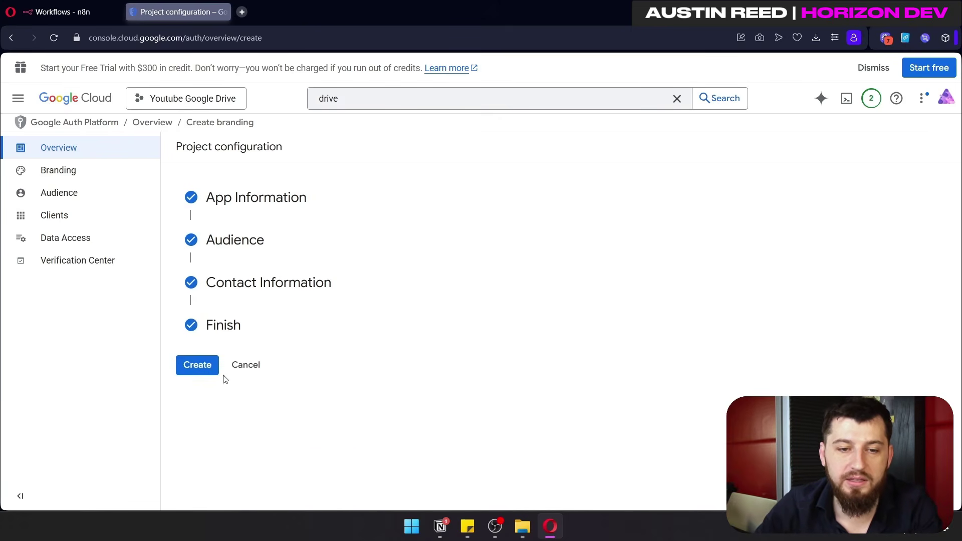
pyautogui.click(201, 367)
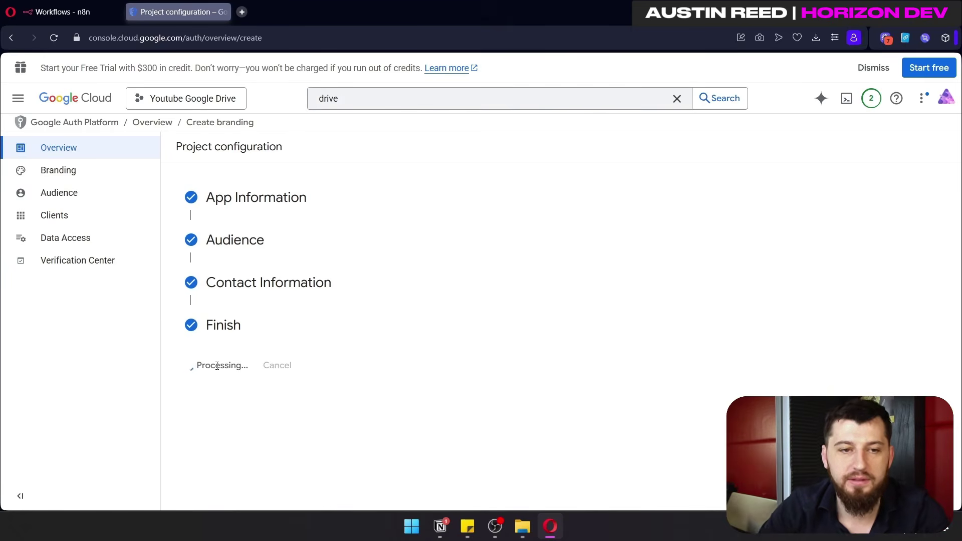
pyautogui.click(56, 247)
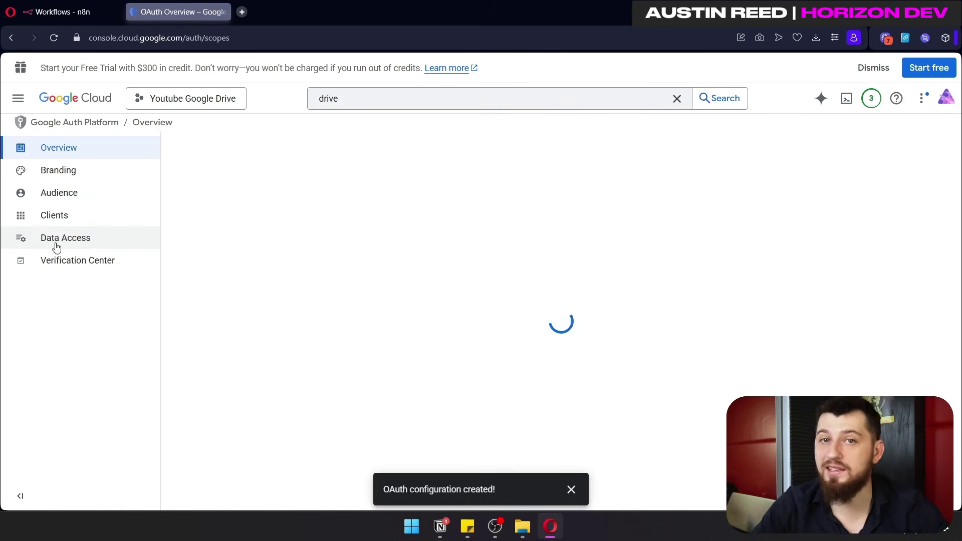
# Step: Select all available scopes, including Google Drive and gmail.readonly, and save the Data Access settings
pyautogui.click(286, 270)
pyautogui.scroll(-5, 817, 302)
pyautogui.scroll(5, 811, 302)
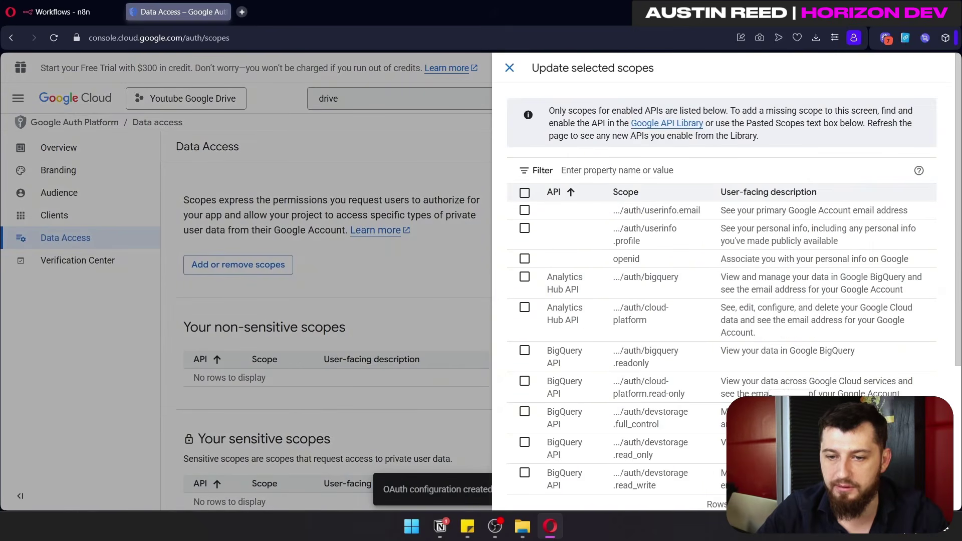
pyautogui.scroll(-10, 836, 291)
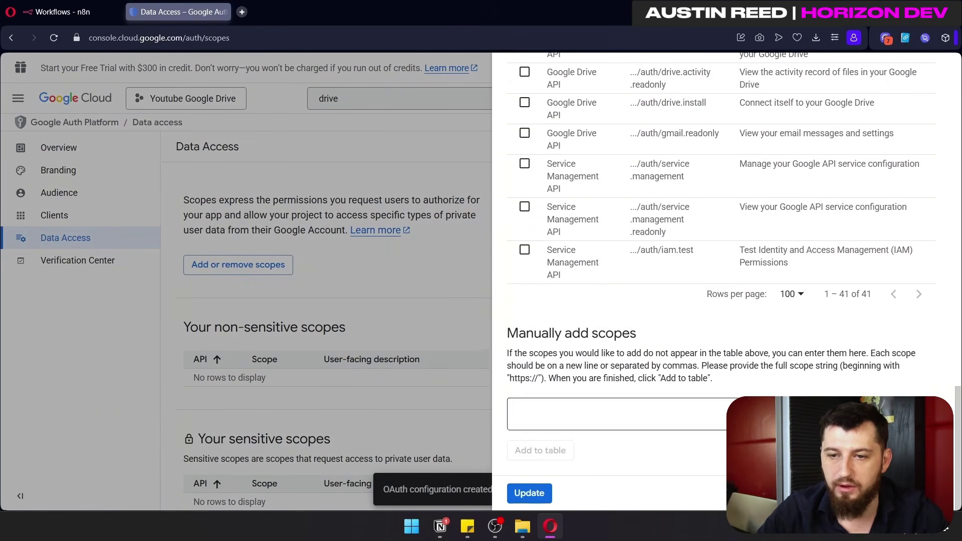
pyautogui.scroll(10, 836, 291)
pyautogui.click(522, 192)
pyautogui.scroll(-5, 640, 301)
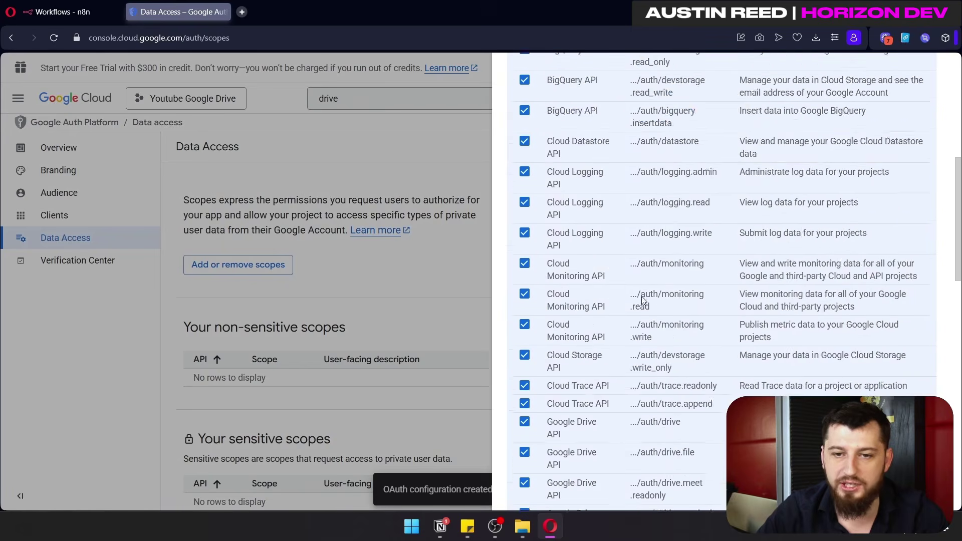
pyautogui.scroll(-10, 671, 342)
pyautogui.click(526, 491)
pyautogui.scroll(-10, 471, 346)
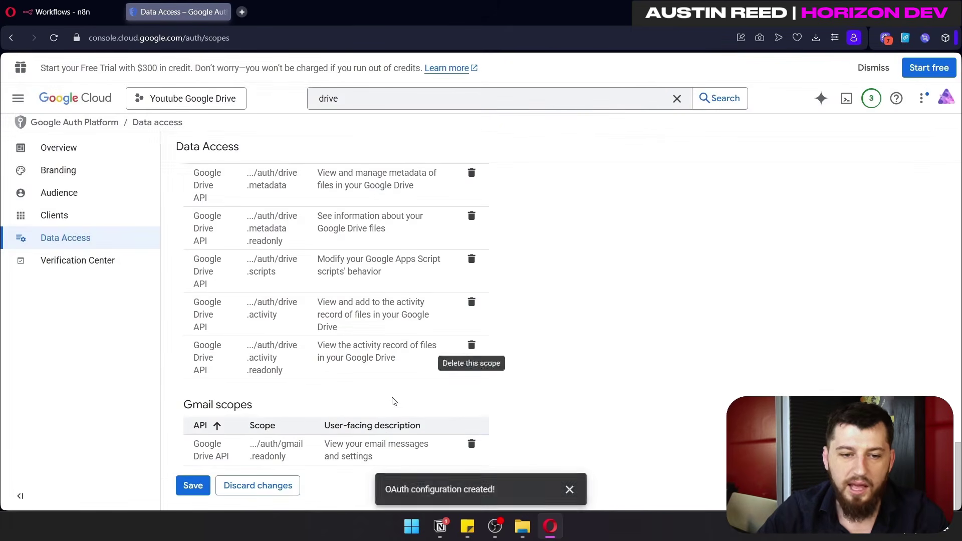
pyautogui.click(194, 486)
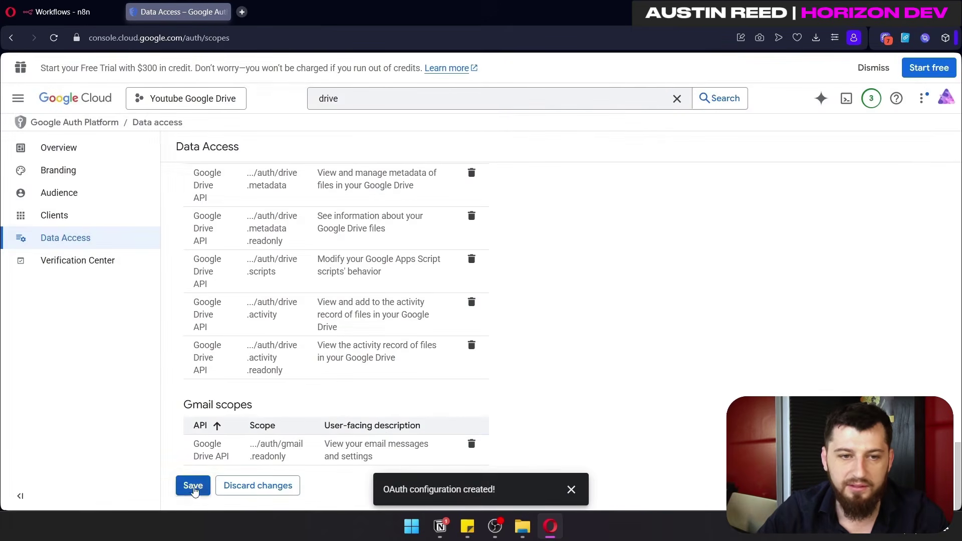
pyautogui.click(110, 201)
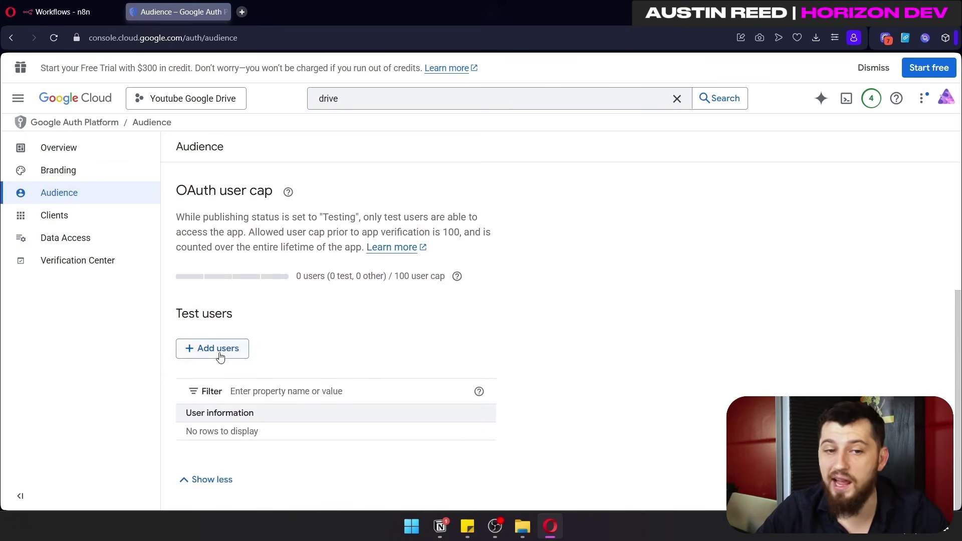
# Step: Add the account's email as the app's single test user and save
pyautogui.click(221, 351)
pyautogui.click(585, 186)
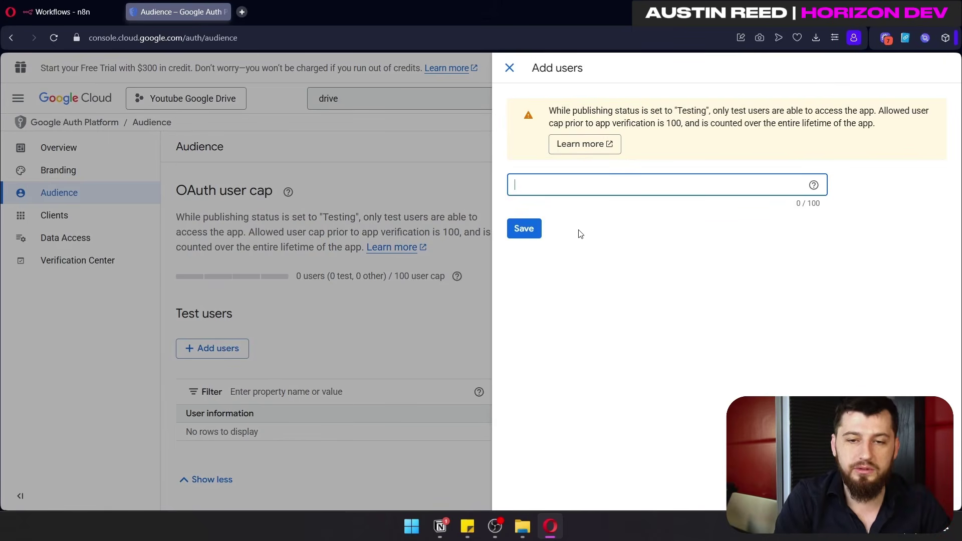
pyautogui.hotkey('ctrl', 'v')
pyautogui.press('Return')
pyautogui.click(538, 236)
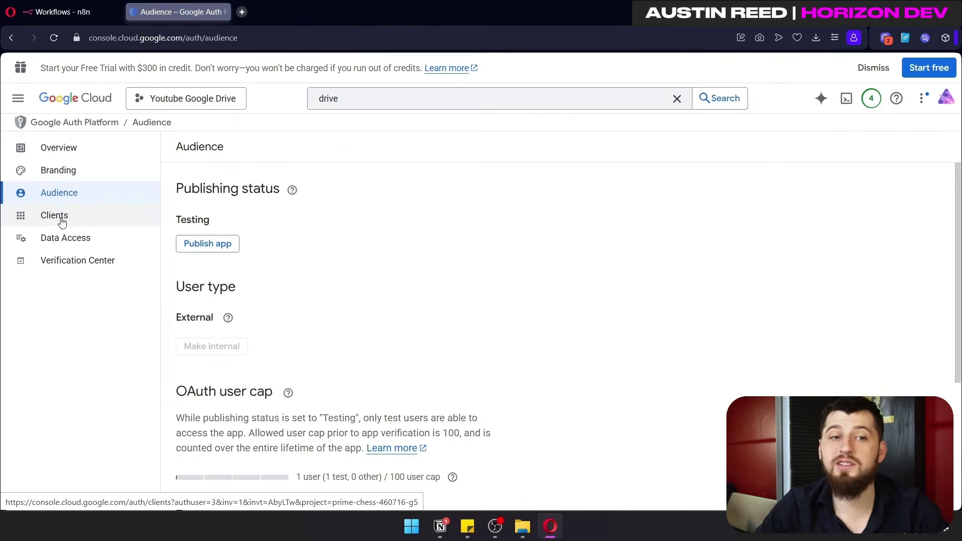
pyautogui.click(60, 217)
# Step: Start a new OAuth client with application type Web application
pyautogui.click(288, 152)
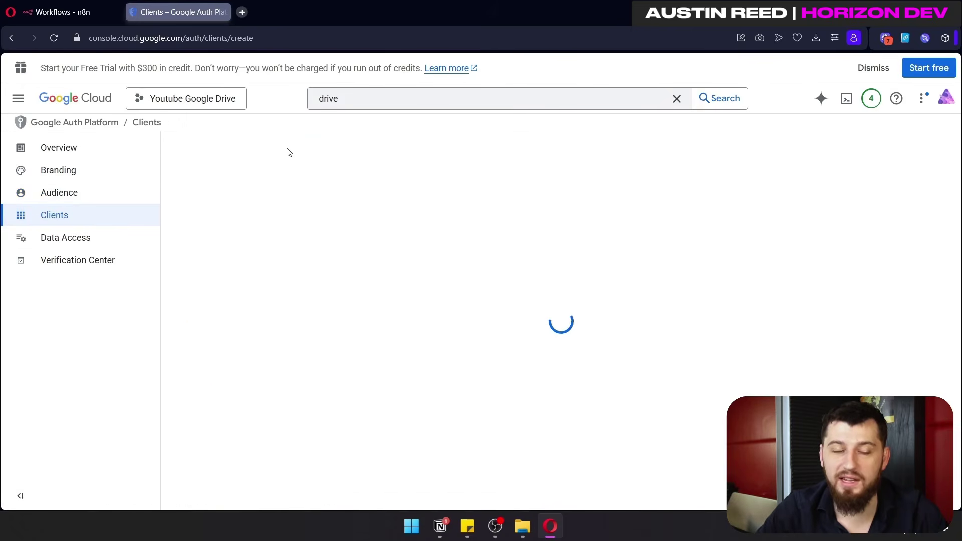
pyautogui.click(329, 239)
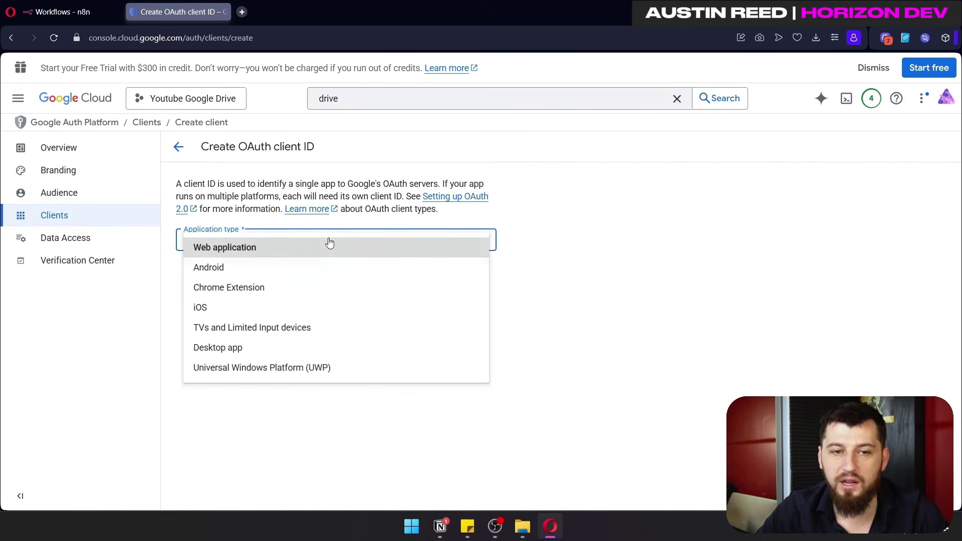
pyautogui.click(219, 250)
pyautogui.moveTo(233, 276); pyautogui.dragTo(172, 279)
pyautogui.scroll(-3, 526, 378)
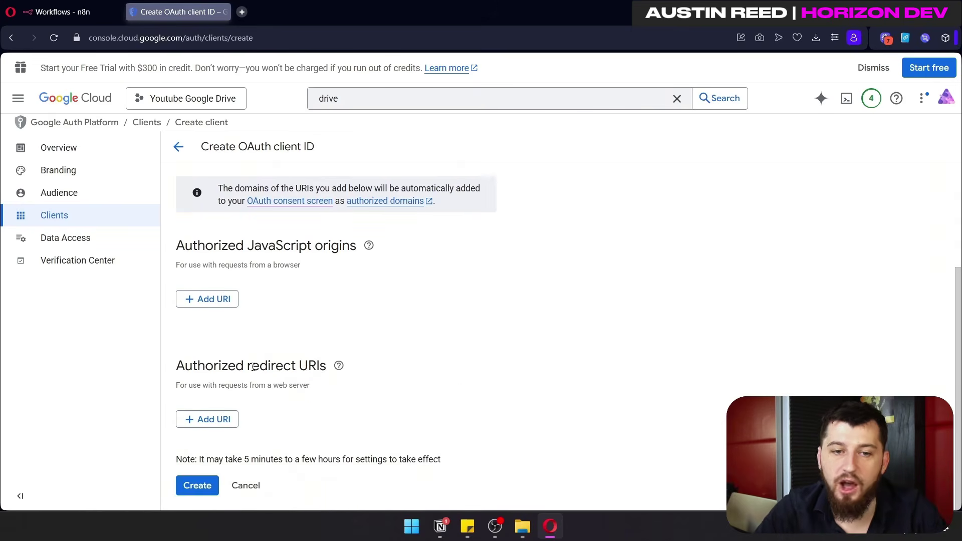
pyautogui.moveTo(185, 366); pyautogui.dragTo(332, 366)
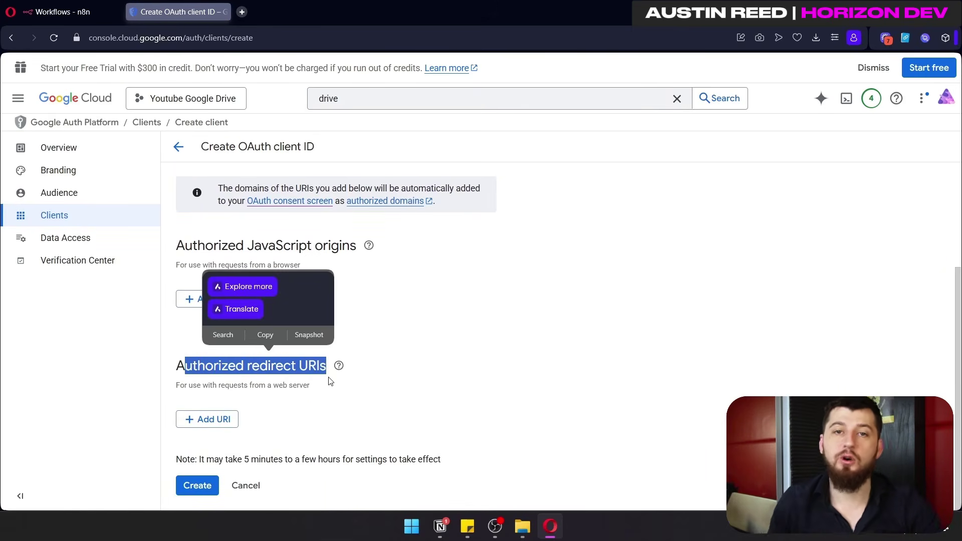
# Step: In n8n, begin creating a new credential
pyautogui.click(75, 15)
pyautogui.moveTo(900, 79)
pyautogui.click(852, 115)
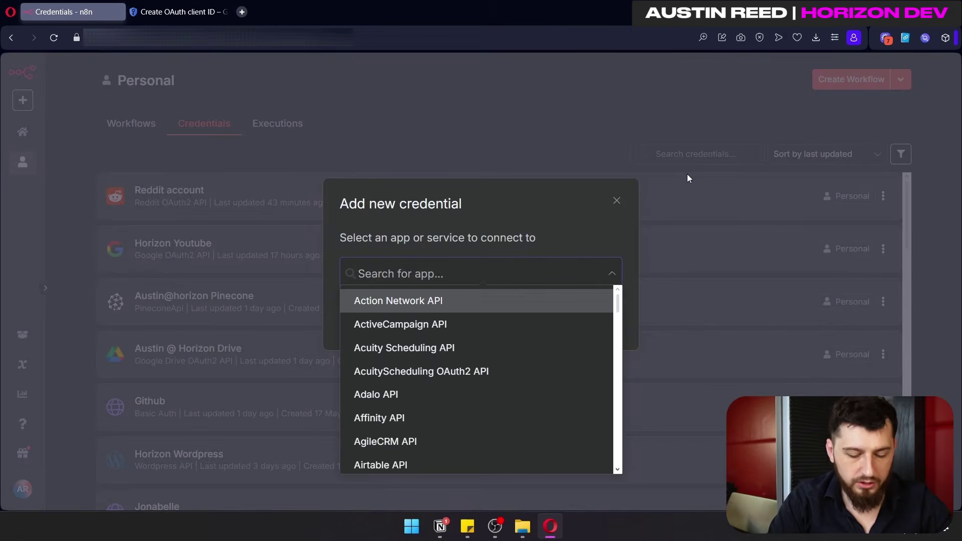
# Step: Choose Google Drive OAuth2 API as the n8n credential type
pyautogui.write('drive')
pyautogui.click(363, 321)
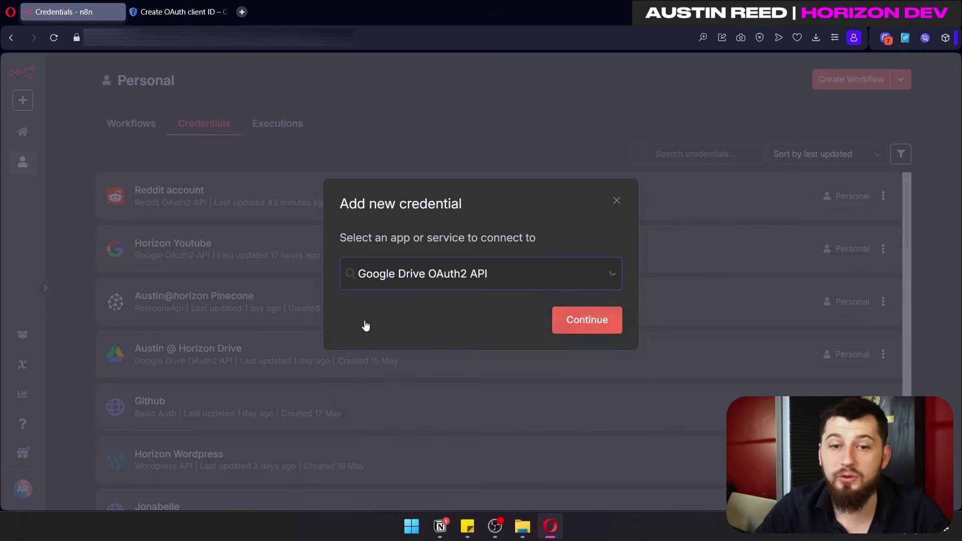
pyautogui.click(576, 321)
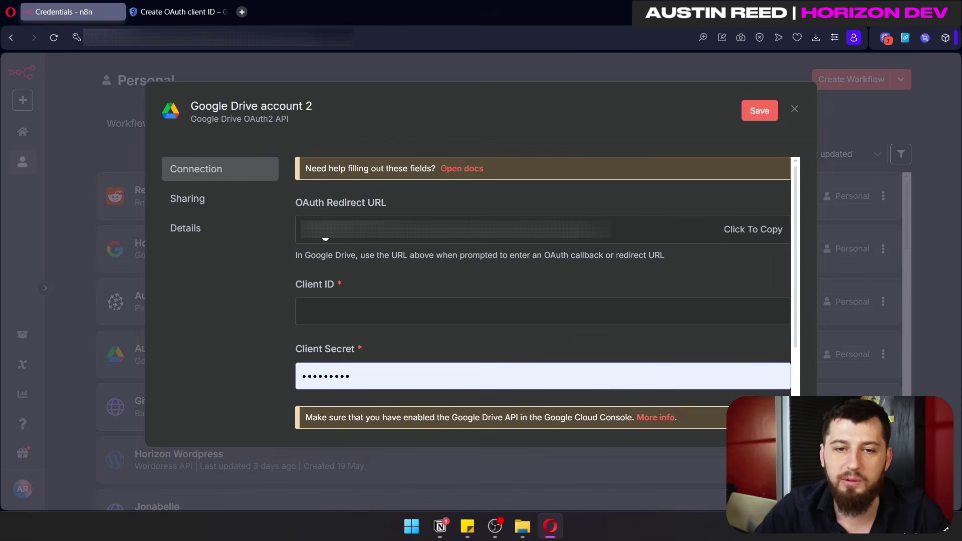
# Step: Add n8n's redirect URL as an authorized redirect URI and create the Google Cloud OAuth client
pyautogui.click(190, 12)
pyautogui.click(213, 419)
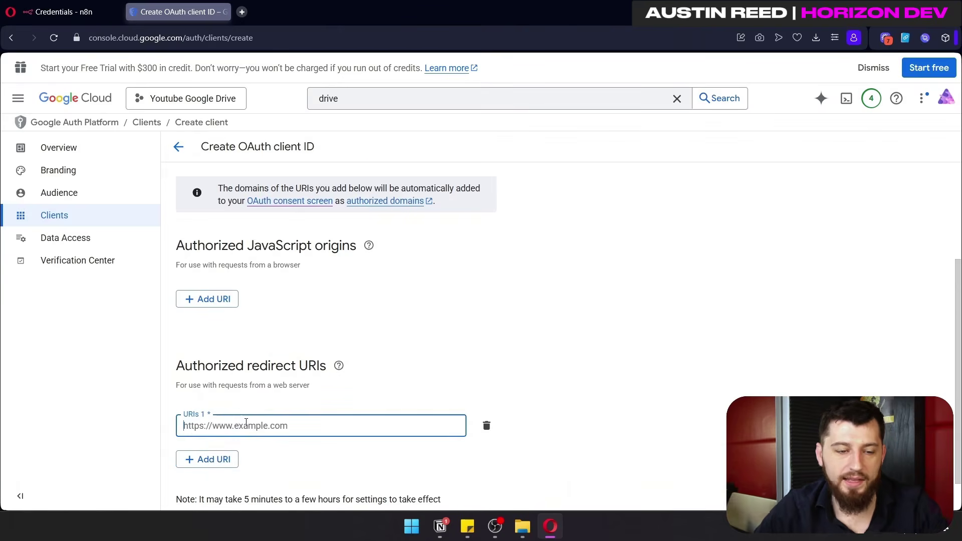
pyautogui.hotkey('ctrl', 'v')
pyautogui.scroll(-1, 221, 426)
pyautogui.click(201, 484)
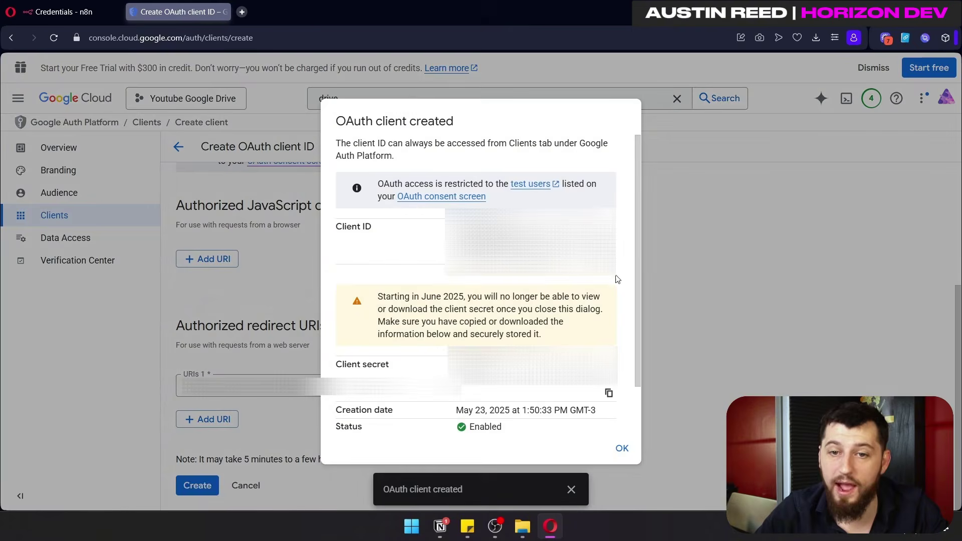
# Step: Copy the new client ID and client secret into the n8n Google Drive credential
pyautogui.click(608, 259)
pyautogui.click(73, 12)
pyautogui.click(396, 317)
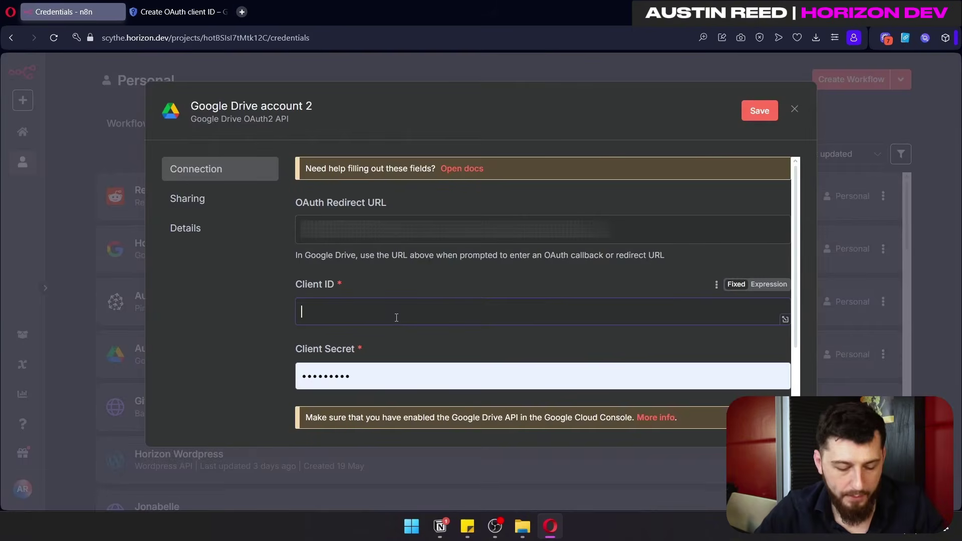
pyautogui.hotkey('ctrl', 'v')
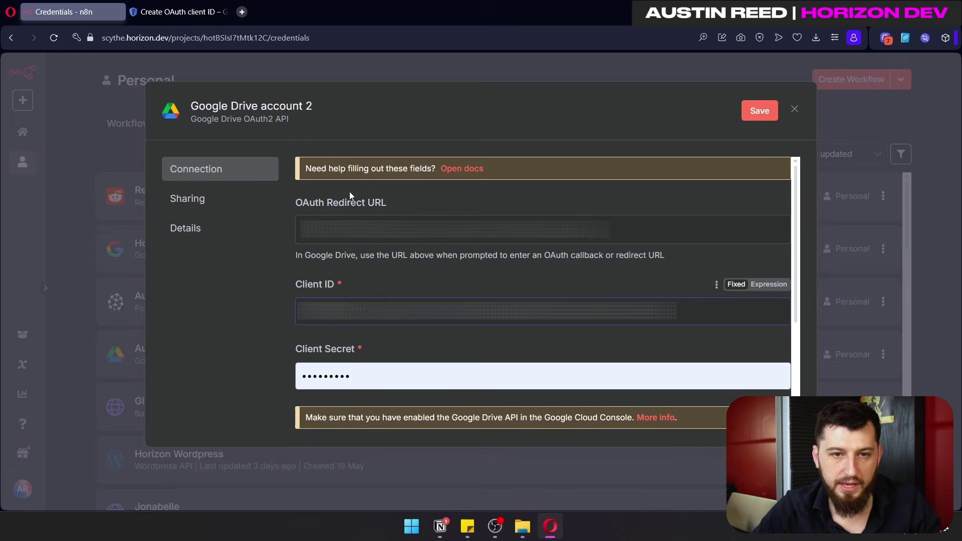
pyautogui.click(185, 12)
pyautogui.click(608, 393)
pyautogui.click(72, 12)
pyautogui.click(430, 250)
pyautogui.hotkey('ctrl', 'v')
# Step: Sign in with Google, granting all requested permissions, to connect the credential
pyautogui.click(340, 347)
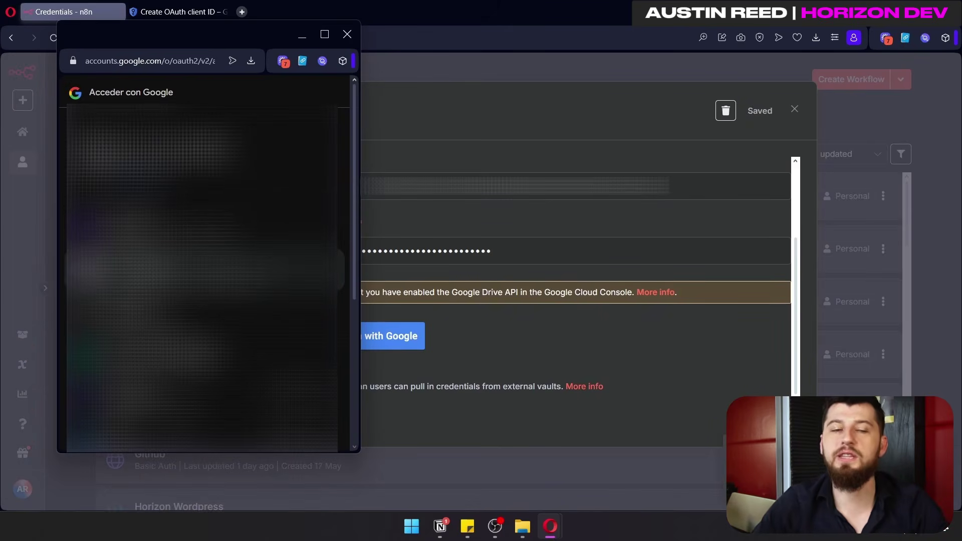
pyautogui.click(92, 275)
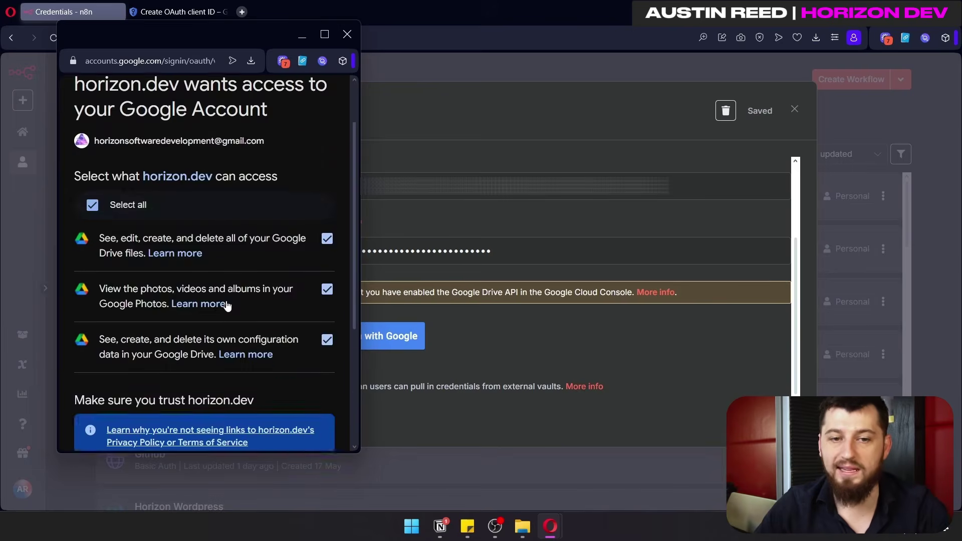
pyautogui.scroll(-3, 215, 300)
pyautogui.click(280, 420)
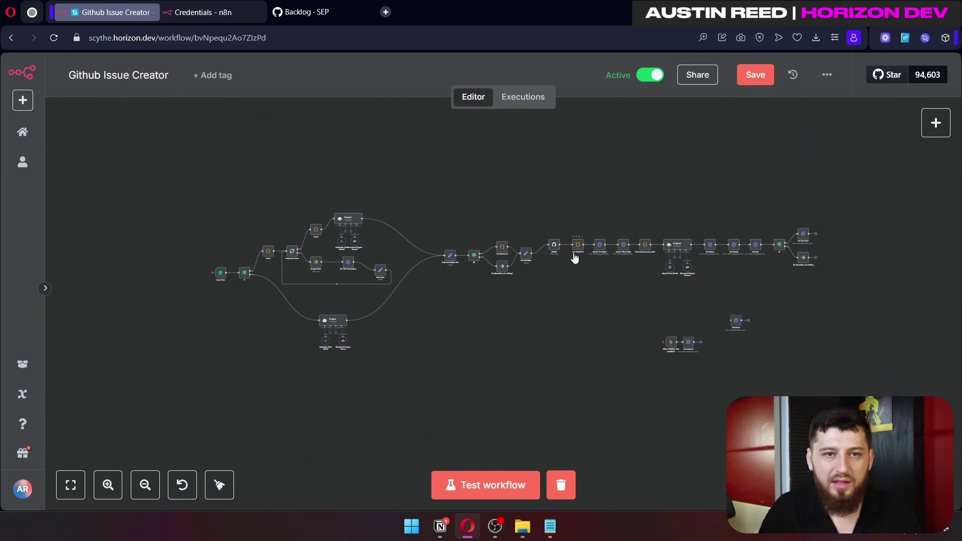
# Step: Pan the canvas and move the right-hand node chain left and down
pyautogui.scroll(3, 575, 257)
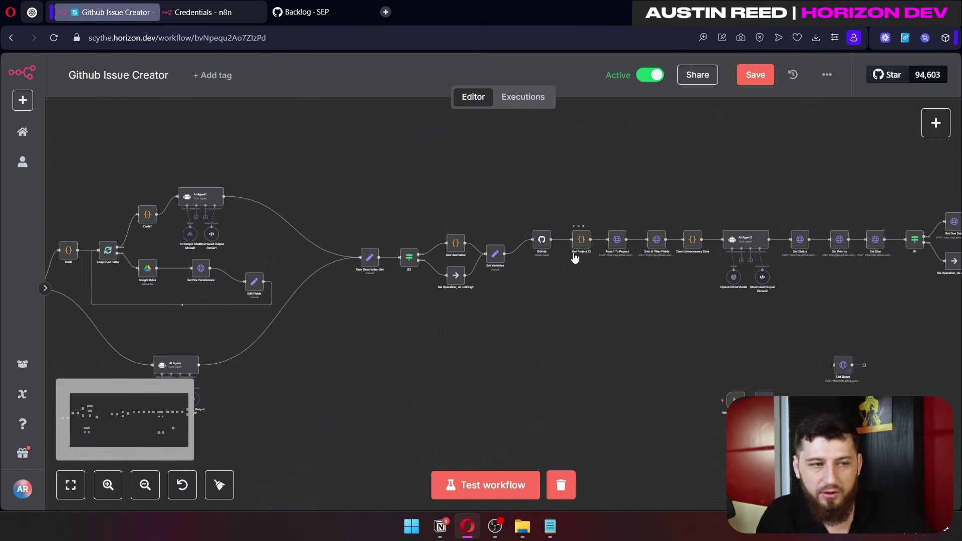
pyautogui.moveTo(592, 368); pyautogui.dragTo(716, 285)
pyautogui.scroll(-3, 423, 300)
pyautogui.moveTo(883, 276); pyautogui.dragTo(467, 140)
pyautogui.scroll(3, 374, 295)
pyautogui.moveTo(561, 171); pyautogui.dragTo(524, 194)
pyautogui.scroll(-5, 523, 281)
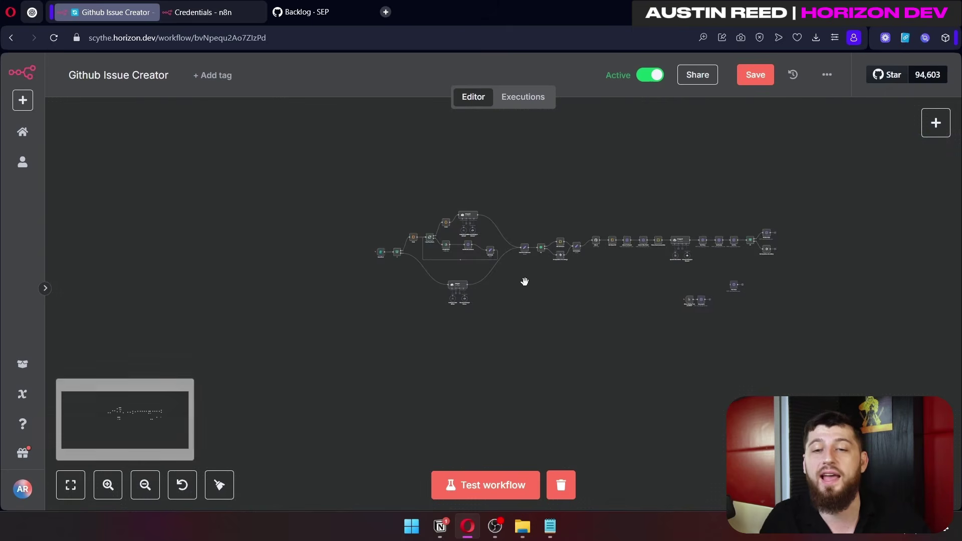
pyautogui.scroll(3, 395, 286)
# Step: Start a test run from the Issue Form trigger node
pyautogui.scroll(1, 430, 403)
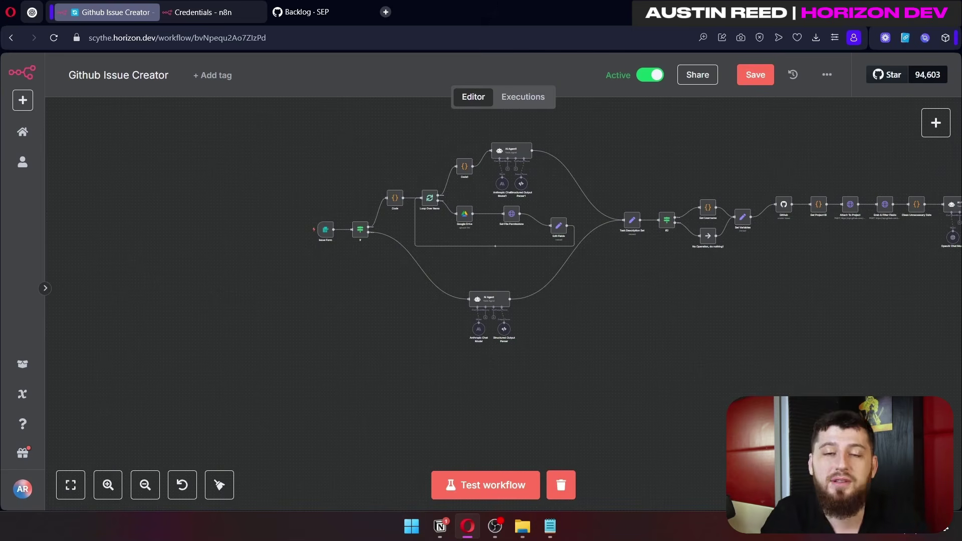
pyautogui.moveTo(325, 229)
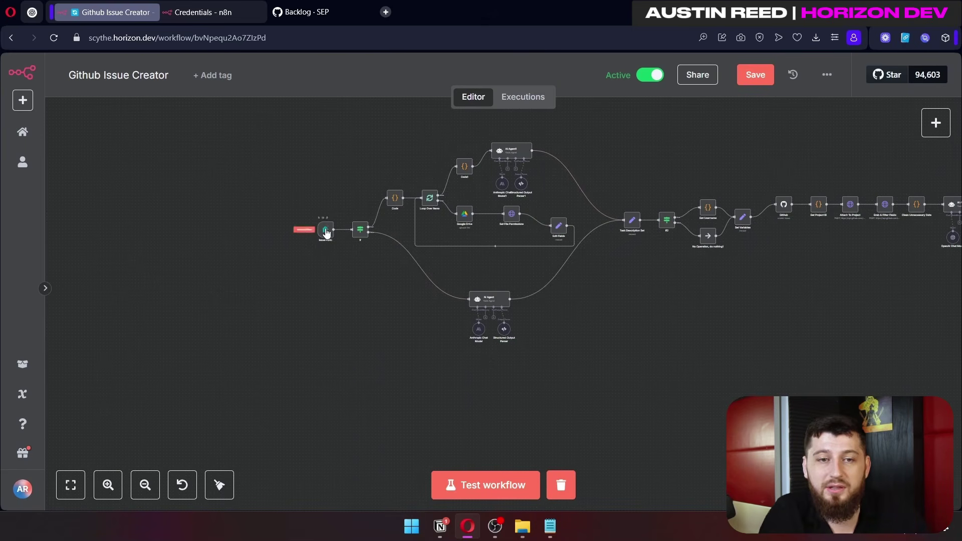
pyautogui.click(304, 230)
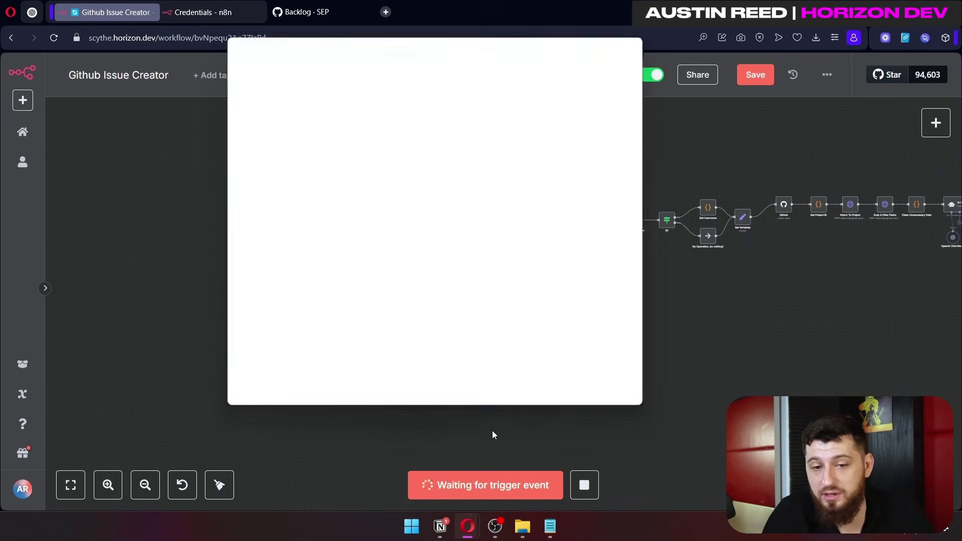
# Step: Maximize the test form and paste the shopping cart error 502 description into Describe The Issue
pyautogui.click(616, 47)
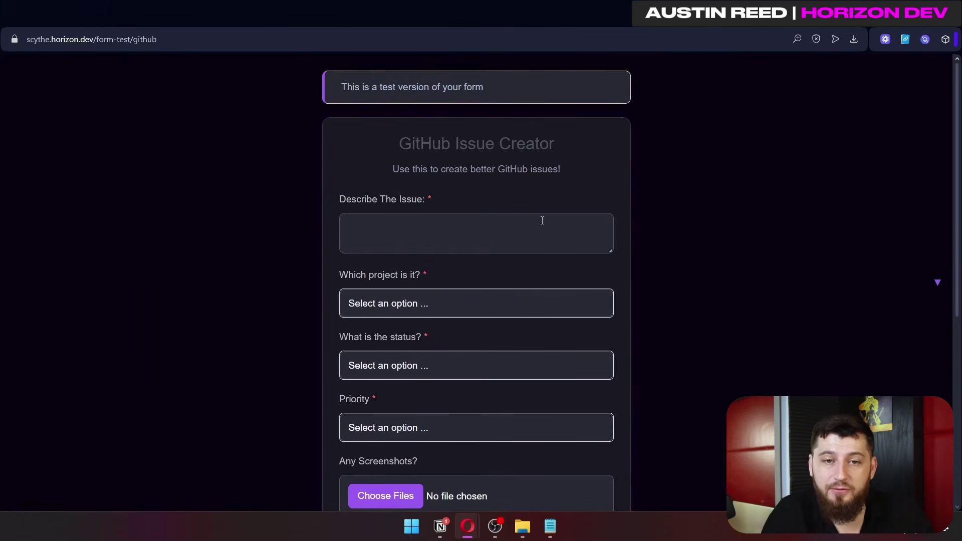
pyautogui.scroll(-2, 501, 217)
pyautogui.click(453, 166)
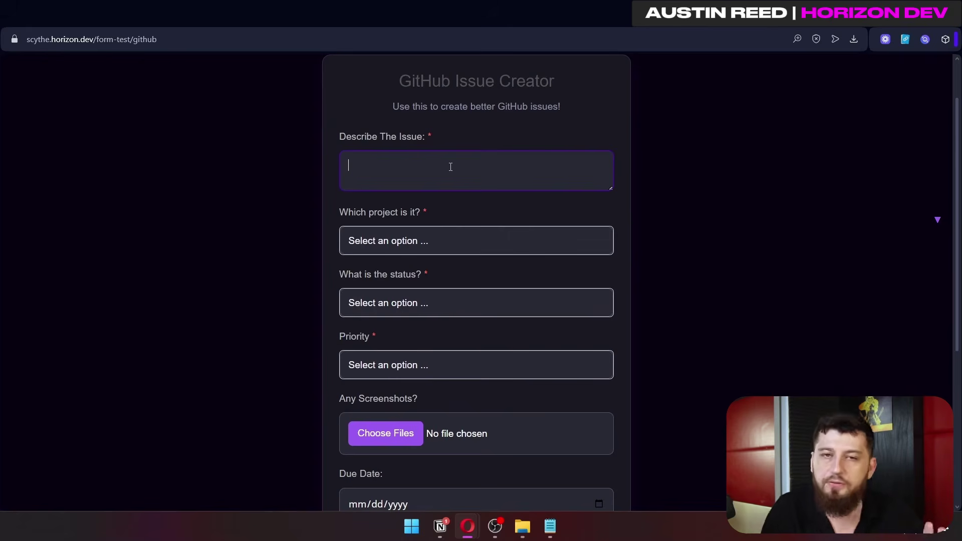
pyautogui.write('The shopping cart is not working error 502')
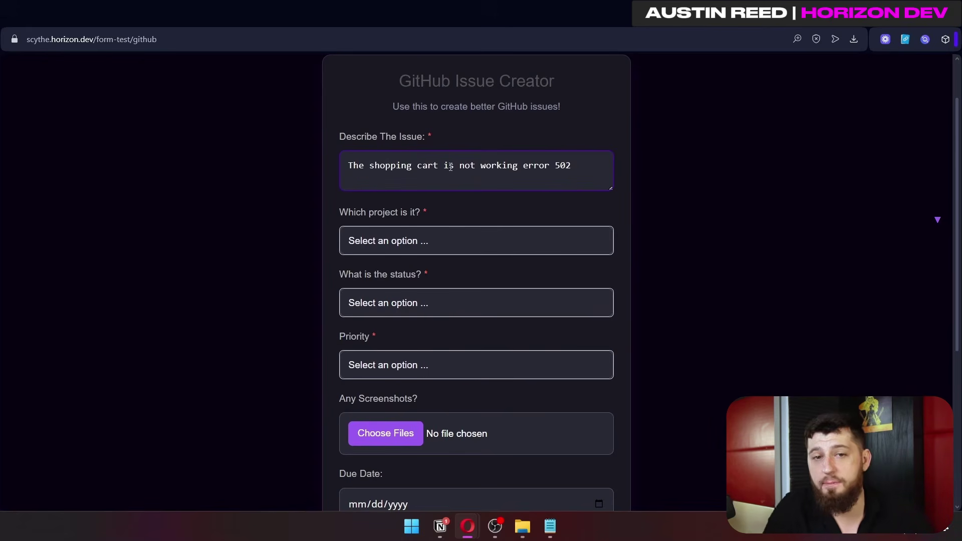
# Step: Choose SEP as the project, then switch back to the n8n workflow window
pyautogui.scroll(-1, 455, 176)
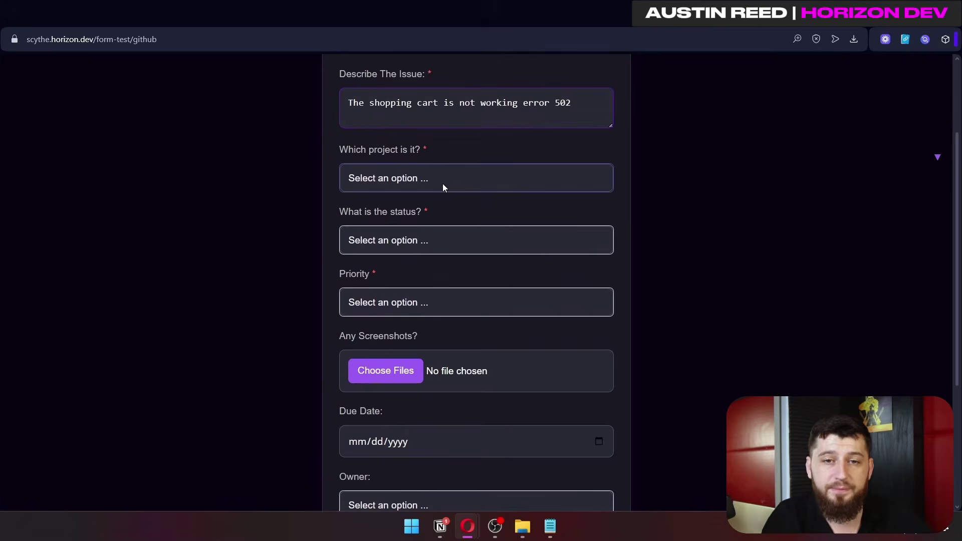
pyautogui.click(443, 184)
pyautogui.click(460, 177)
pyautogui.click(459, 178)
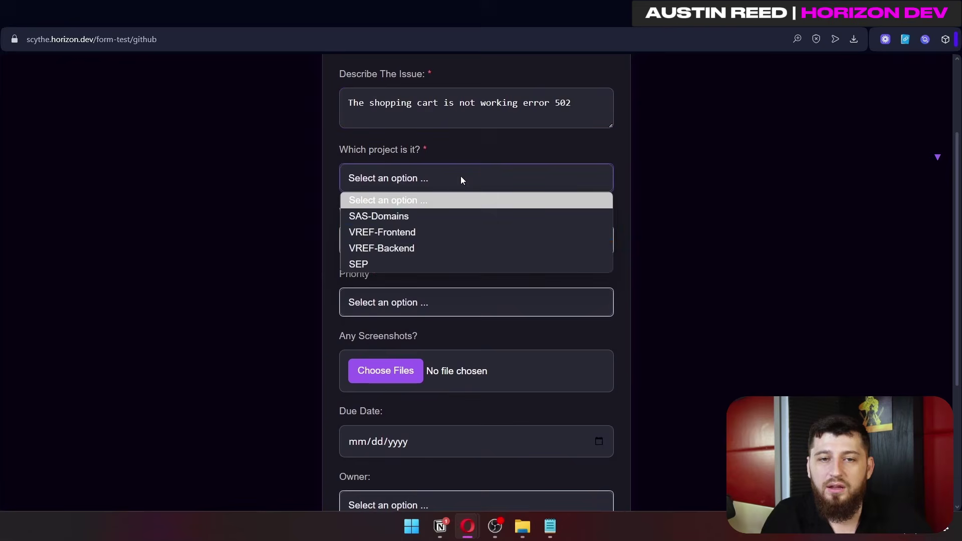
pyautogui.click(388, 264)
pyautogui.click(401, 241)
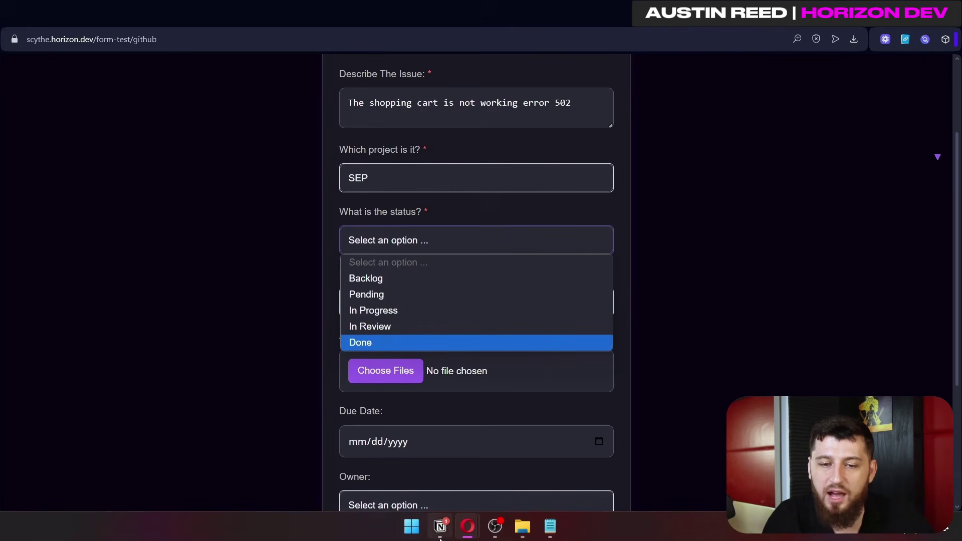
pyautogui.click(467, 526)
pyautogui.click(392, 455)
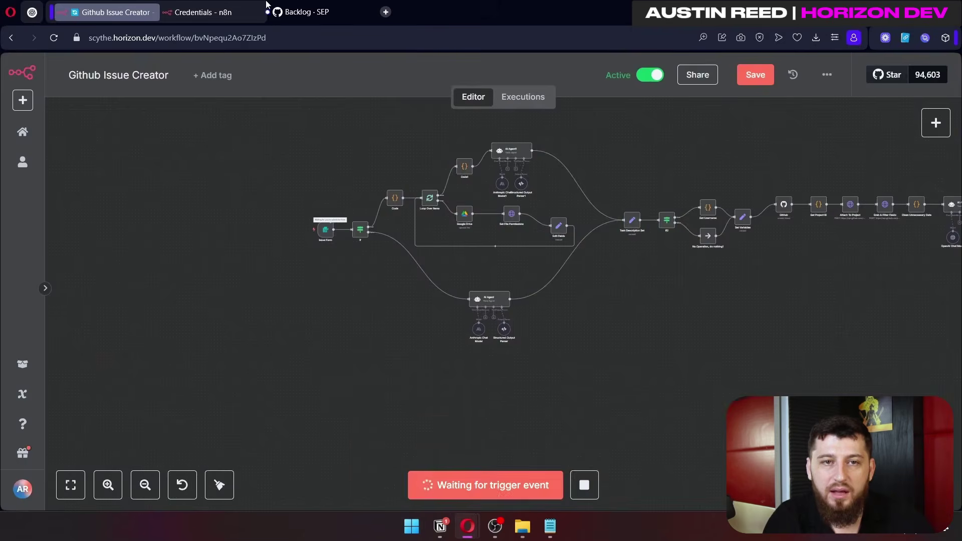
# Step: On the SEP board, walk SEP #3 through In Progress, In Review, Done and back; move SEP #2 to Backlog and back
pyautogui.click(300, 12)
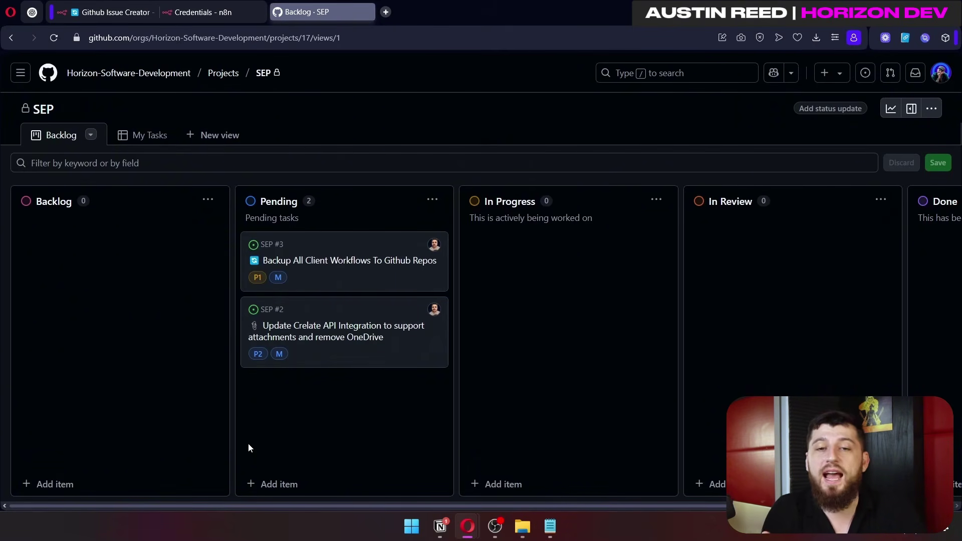
pyautogui.moveTo(342, 242); pyautogui.dragTo(539, 256)
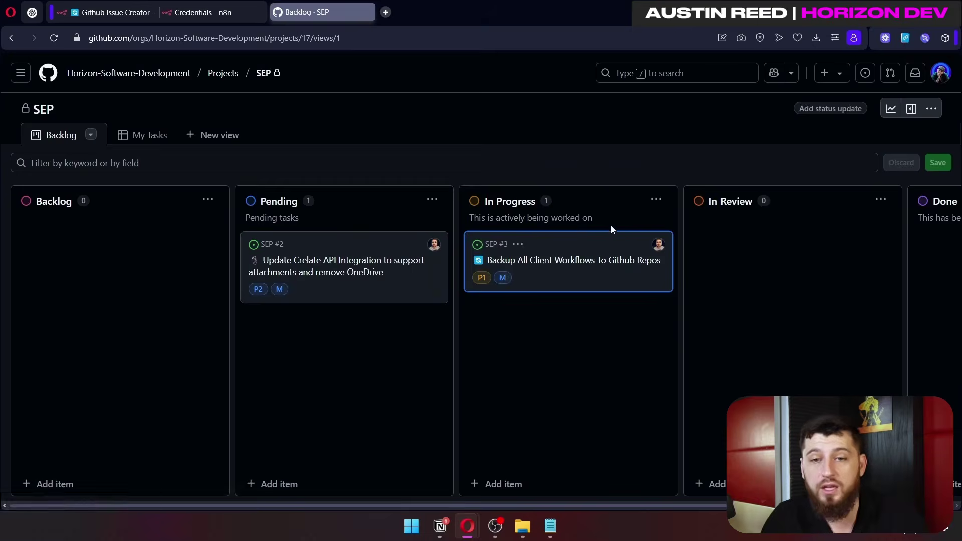
pyautogui.moveTo(588, 242); pyautogui.dragTo(612, 280)
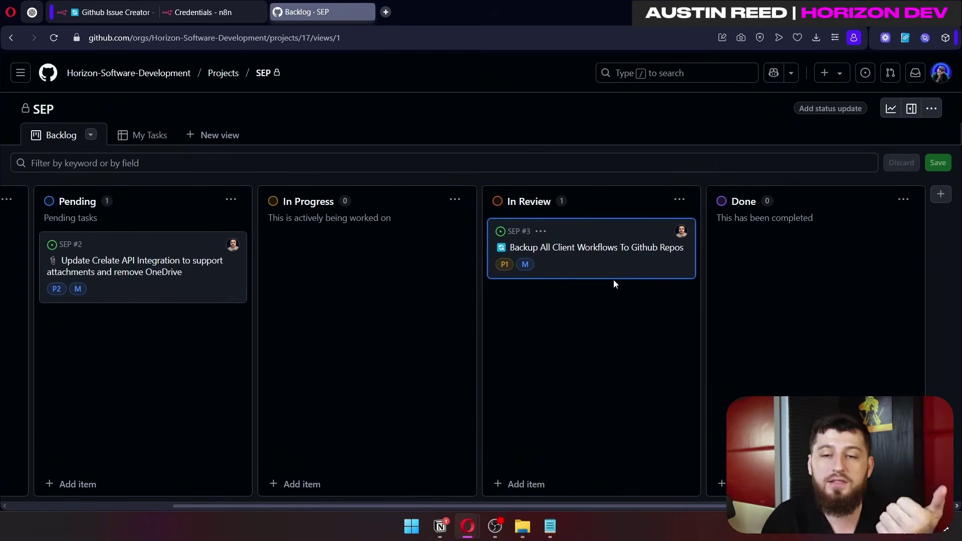
pyautogui.moveTo(617, 259); pyautogui.dragTo(826, 286)
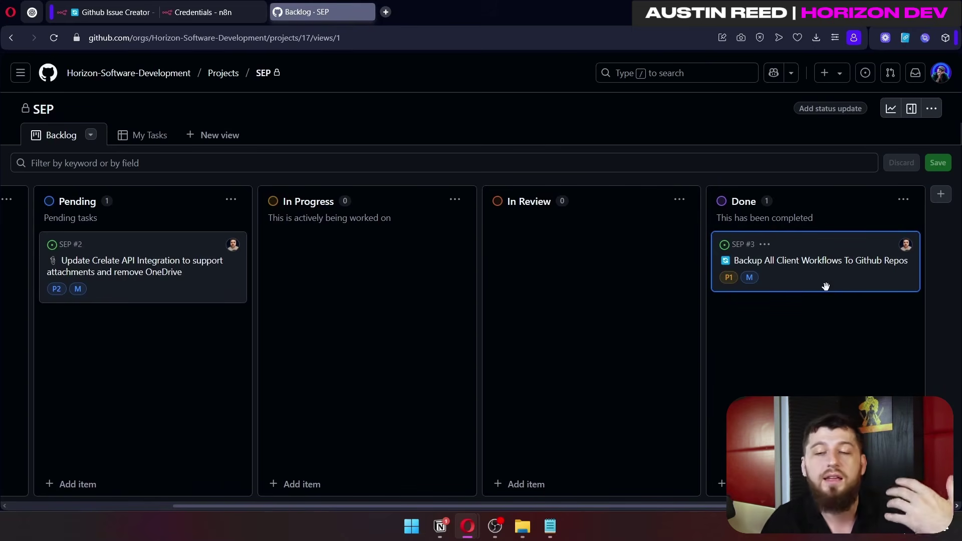
pyautogui.moveTo(826, 285); pyautogui.dragTo(371, 348)
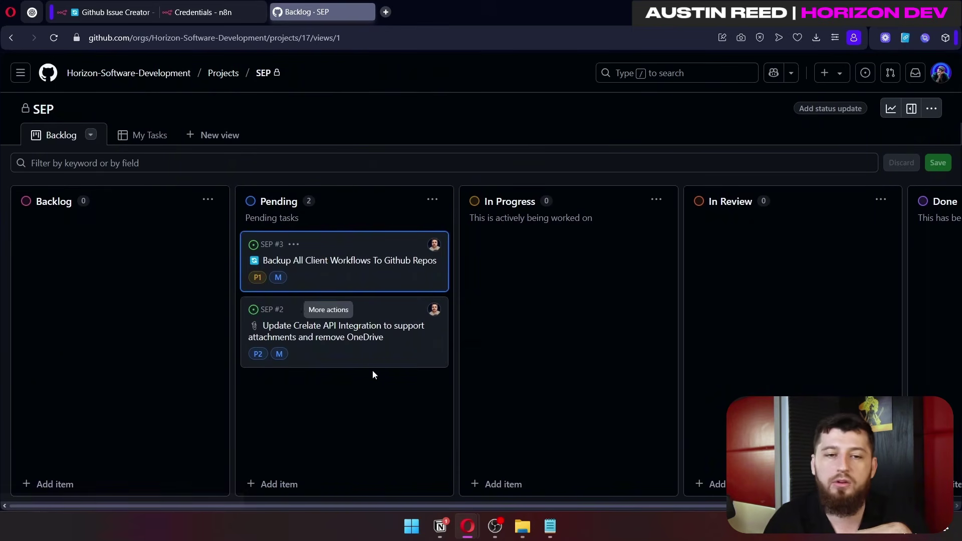
pyautogui.moveTo(371, 361); pyautogui.dragTo(116, 305)
pyautogui.moveTo(162, 281); pyautogui.dragTo(392, 374)
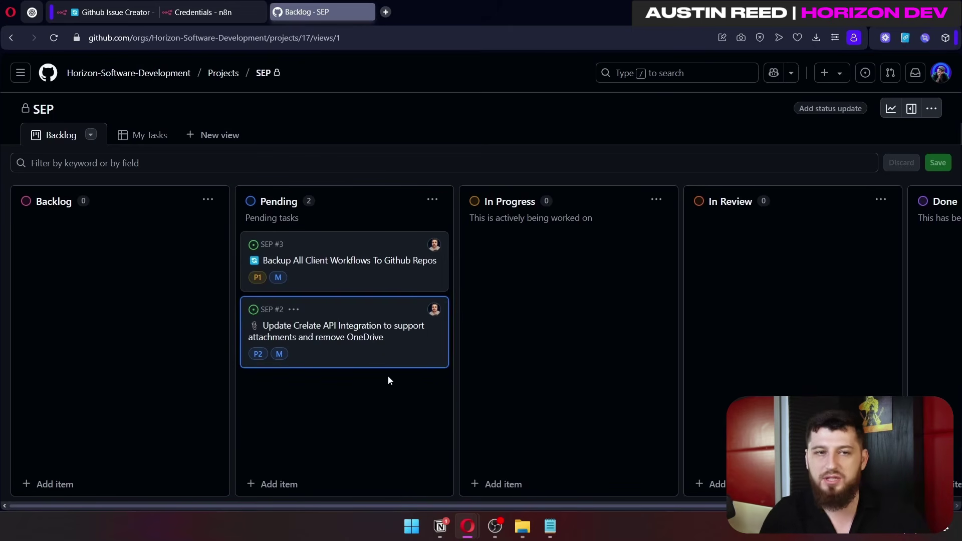
# Step: Back in the issue form, set Status to Pending and Priority to P1
pyautogui.moveTo(468, 526)
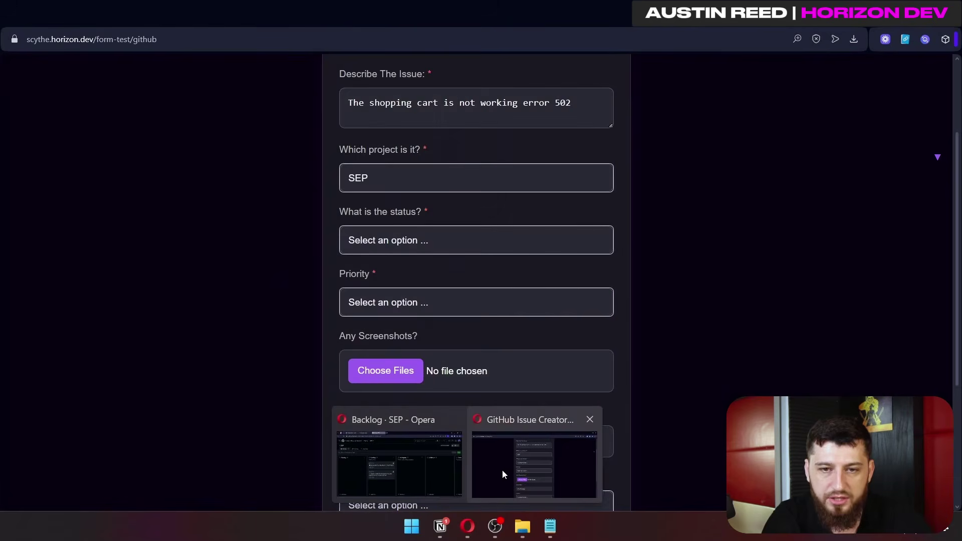
pyautogui.click(503, 474)
pyautogui.click(412, 248)
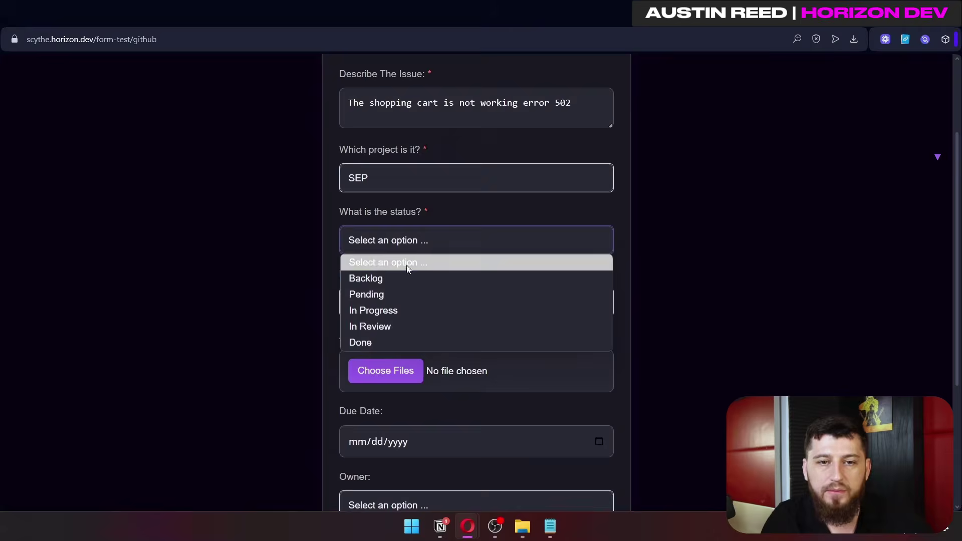
pyautogui.click(397, 295)
pyautogui.click(409, 303)
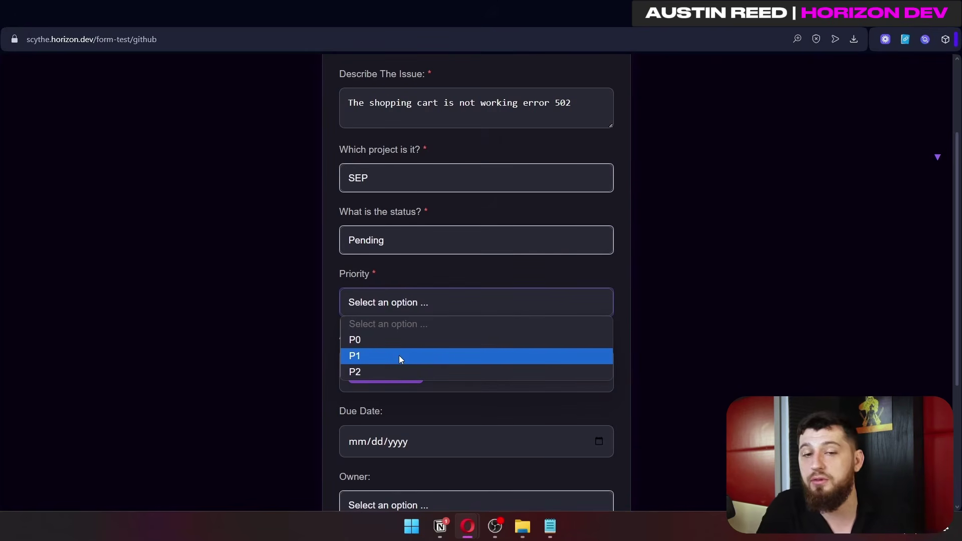
pyautogui.click(405, 356)
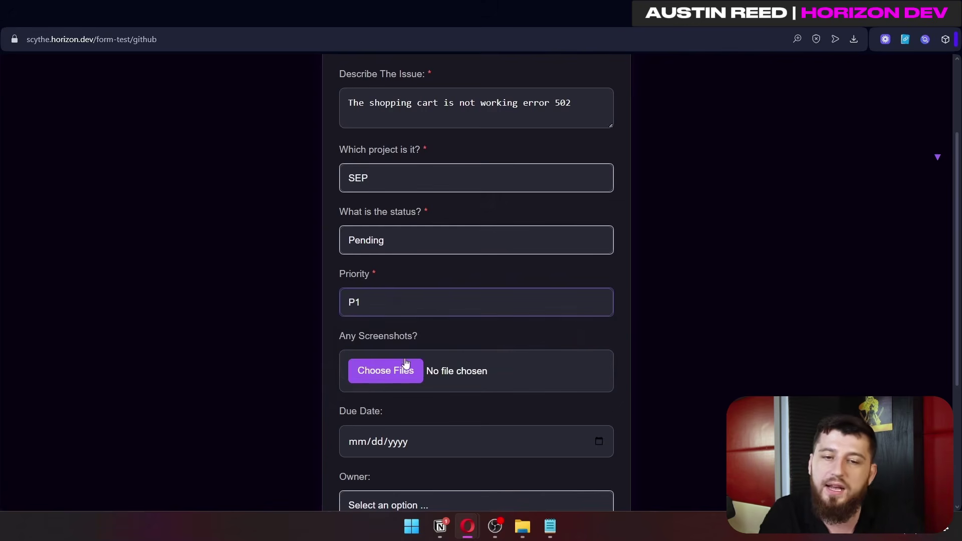
pyautogui.scroll(-4, 452, 377)
pyautogui.scroll(1, 476, 231)
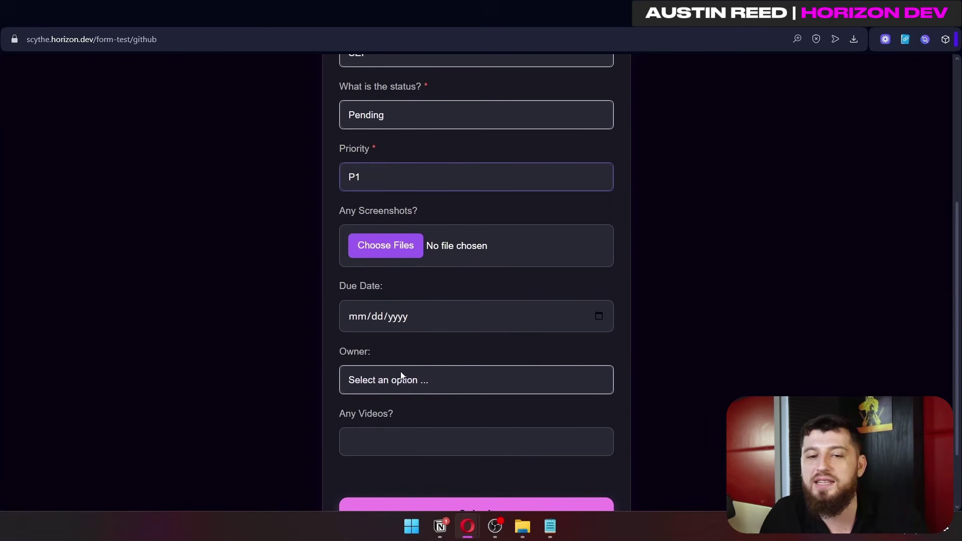
# Step: Attach done.jpg as the screenshot, pick a due date and assign an owner
pyautogui.click(398, 249)
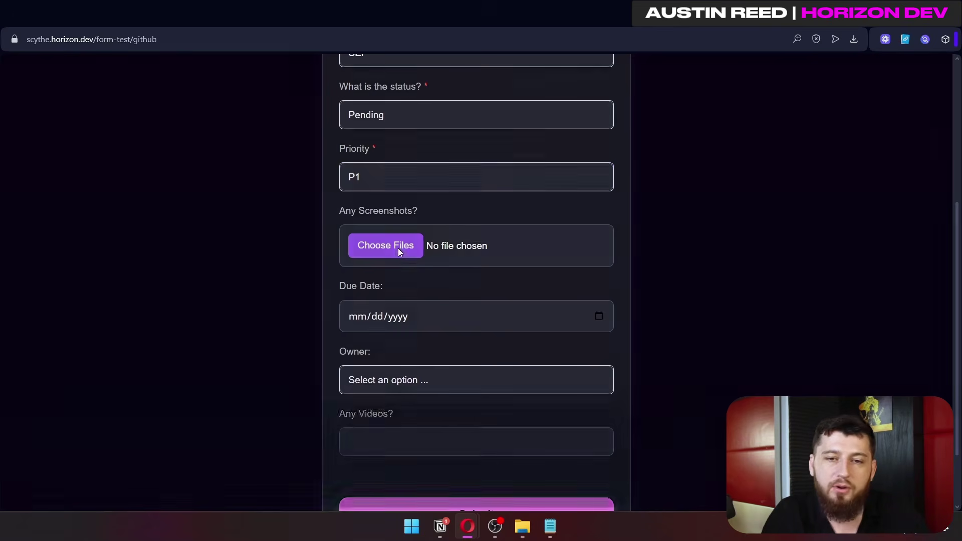
pyautogui.click(212, 450)
pyautogui.click(416, 314)
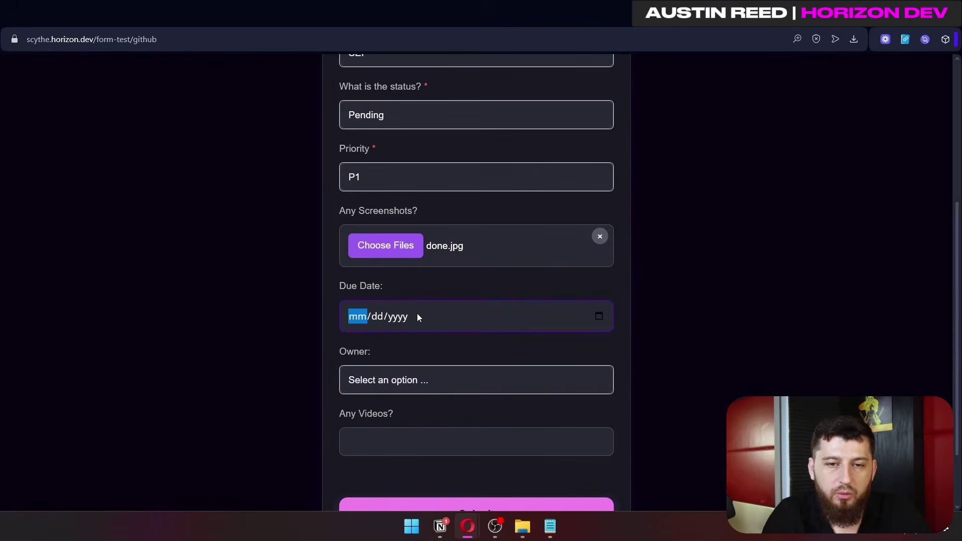
pyautogui.click(598, 316)
pyautogui.click(423, 379)
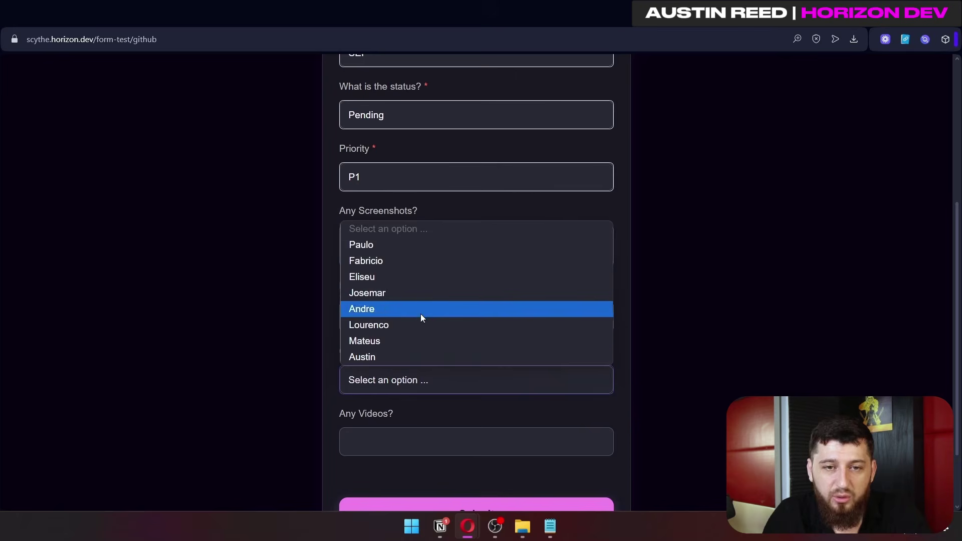
pyautogui.click(405, 262)
# Step: Paste the video link, submit the test form and watch the workflow run
pyautogui.click(384, 441)
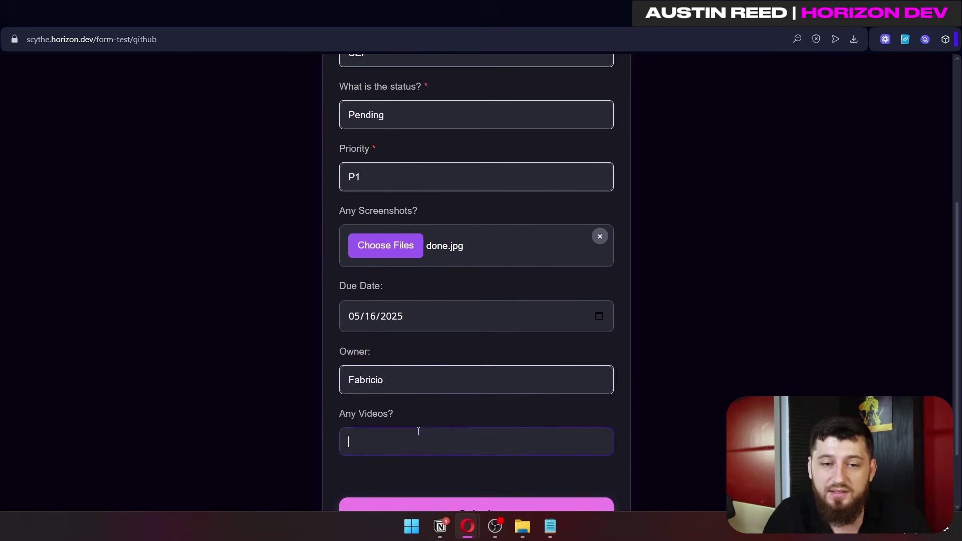
pyautogui.scroll(-2, 482, 398)
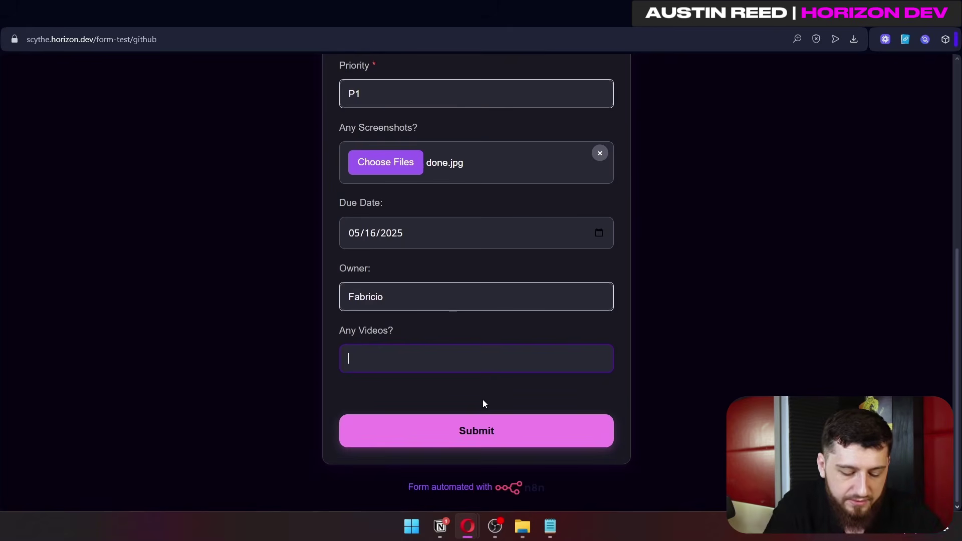
pyautogui.write('https://testvideo.com')
pyautogui.scroll(5, 549, 292)
pyautogui.scroll(-1, 549, 293)
pyautogui.scroll(-4, 549, 292)
pyautogui.click(492, 419)
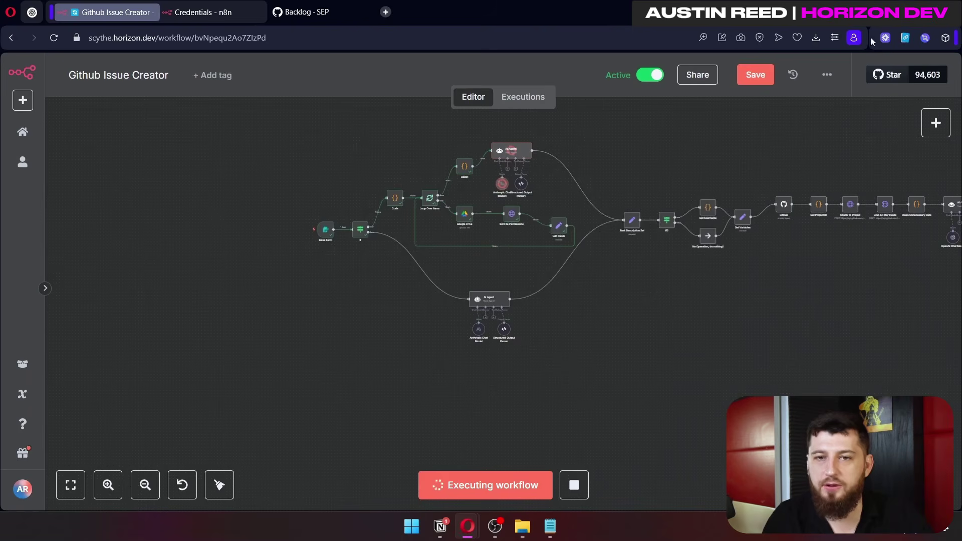
pyautogui.moveTo(621, 311); pyautogui.dragTo(477, 360)
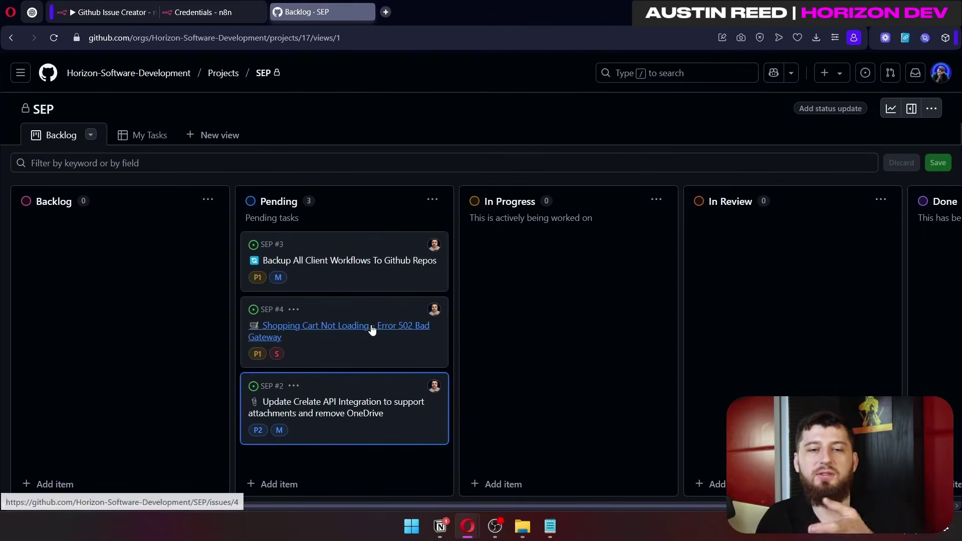
# Step: Open issue SEP #4 'Shopping Cart Not Loading' in the side panel and scroll through it
pyautogui.click(401, 318)
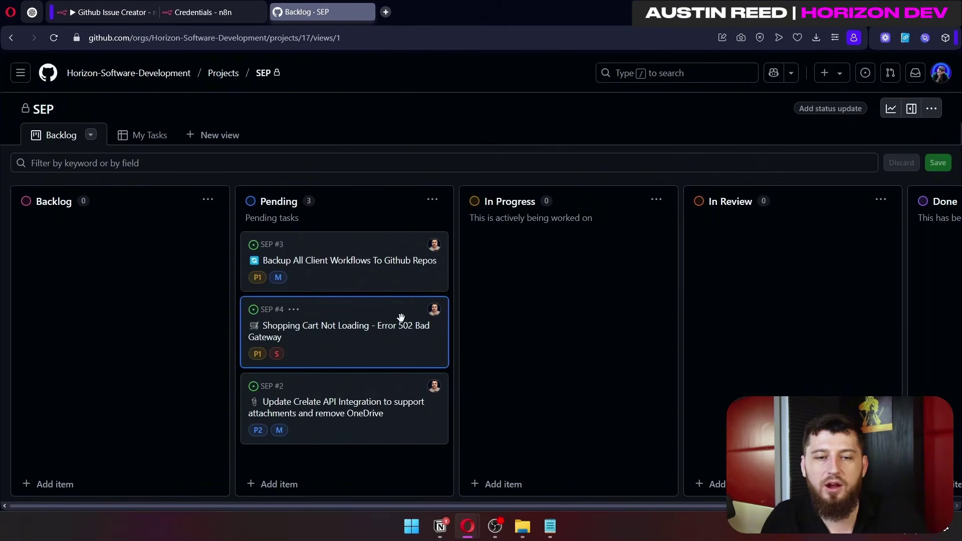
pyautogui.click(393, 326)
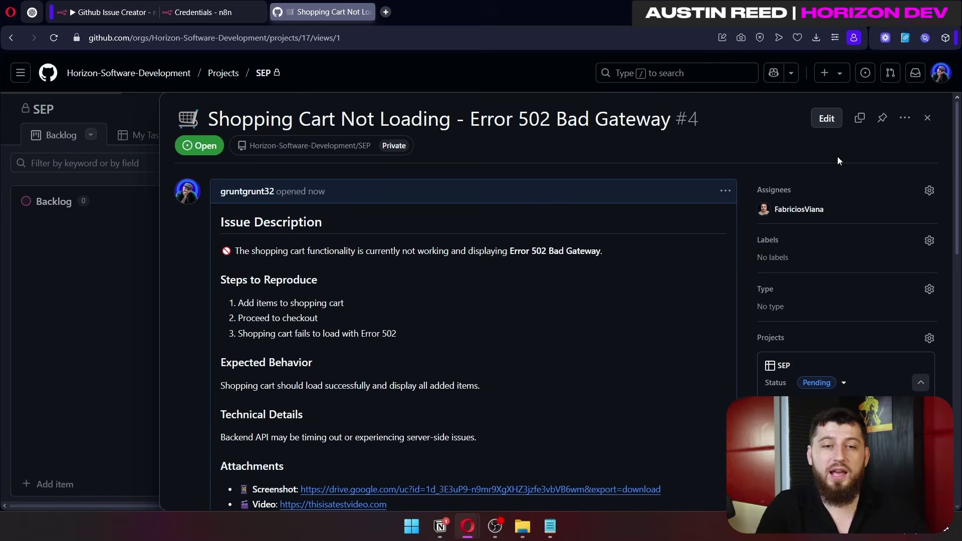
pyautogui.scroll(-2, 314, 235)
pyautogui.scroll(-3, 315, 240)
pyautogui.moveTo(220, 236); pyautogui.dragTo(453, 434)
pyautogui.scroll(-1, 480, 350)
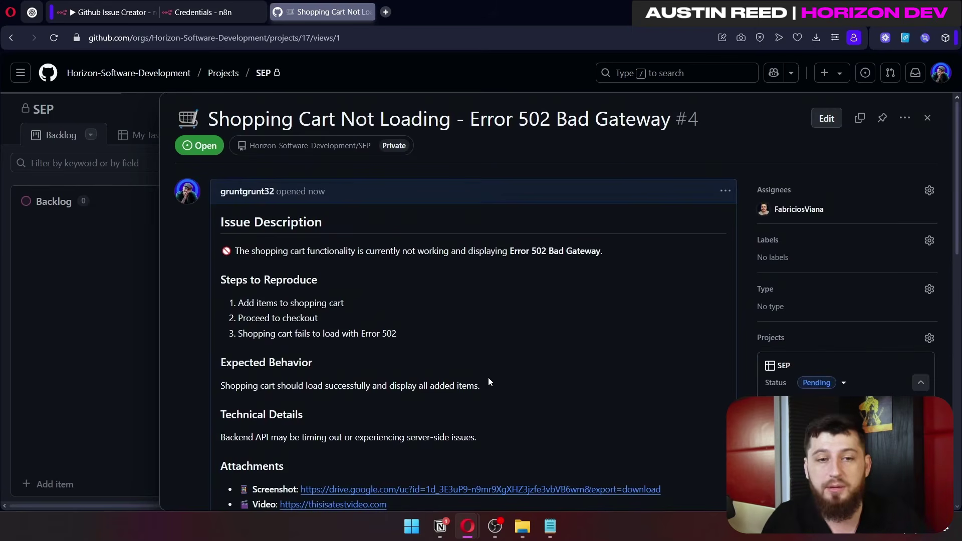
pyautogui.scroll(-2, 488, 378)
pyautogui.scroll(2, 436, 324)
pyautogui.scroll(-1, 415, 345)
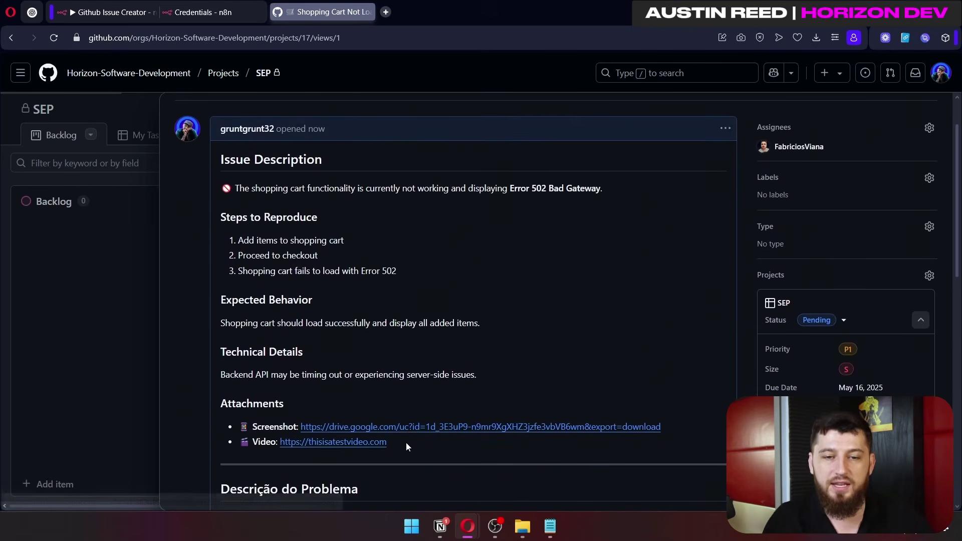
# Step: Select the issue's description, steps and attachment text to review it
pyautogui.moveTo(400, 443); pyautogui.dragTo(443, 354)
pyautogui.click(238, 170)
pyautogui.moveTo(238, 170); pyautogui.dragTo(461, 380)
pyautogui.click(602, 359)
pyautogui.scroll(1, 602, 359)
pyautogui.moveTo(275, 251); pyautogui.dragTo(498, 449)
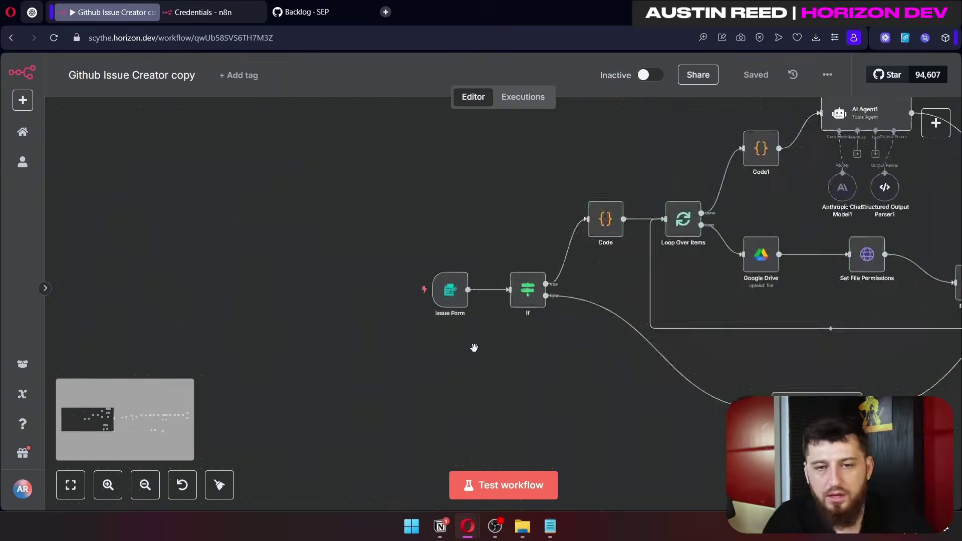
# Step: Open the Issue Form node and review its authentication methods, keeping None
pyautogui.scroll(3, 474, 355)
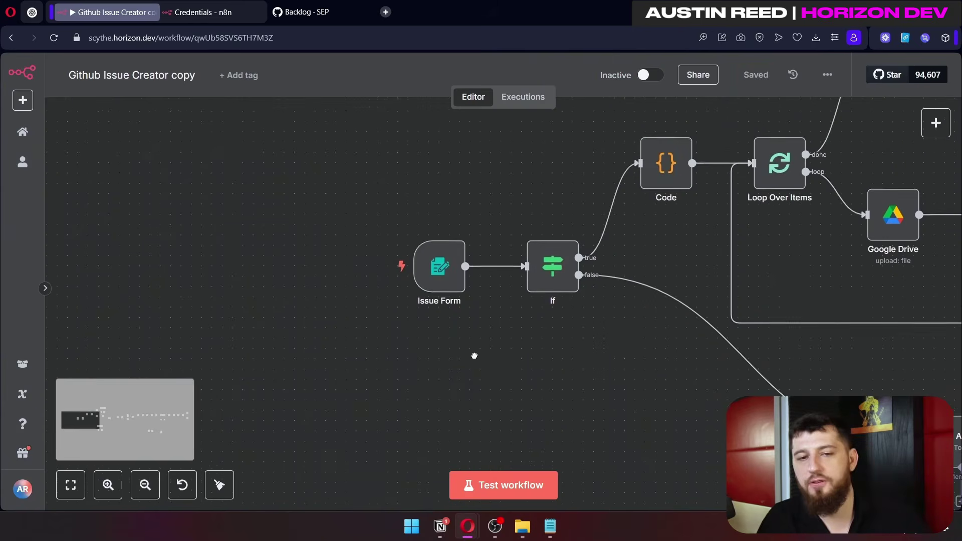
pyautogui.scroll(2, 474, 354)
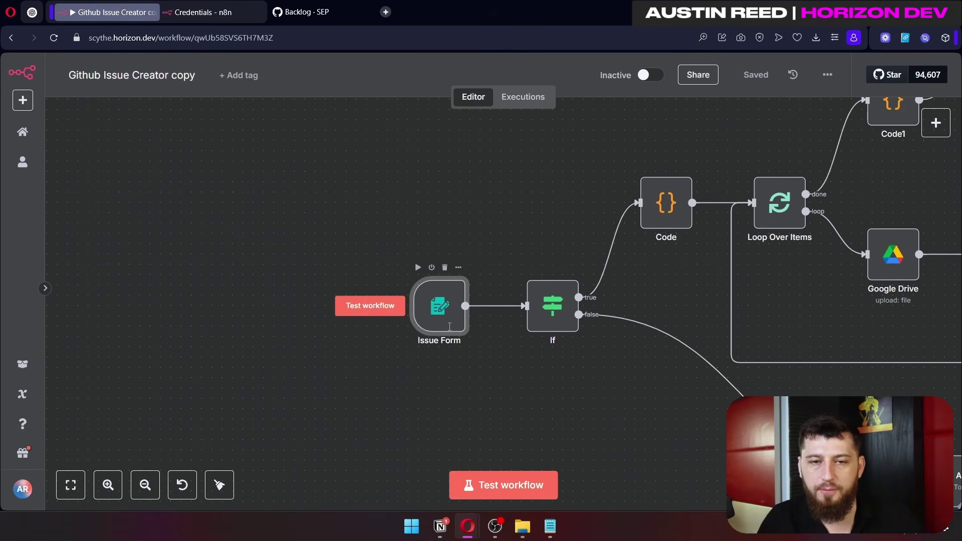
pyautogui.doubleClick(449, 327)
pyautogui.click(339, 252)
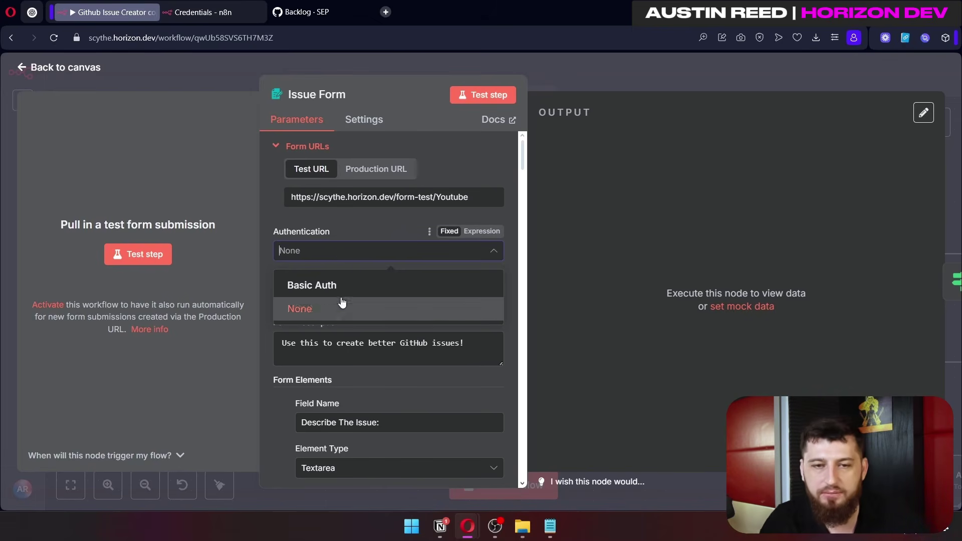
pyautogui.click(301, 308)
# Step: Try Basic Auth with a new credential, entering a user name and password, then discard it unsaved
pyautogui.click(329, 257)
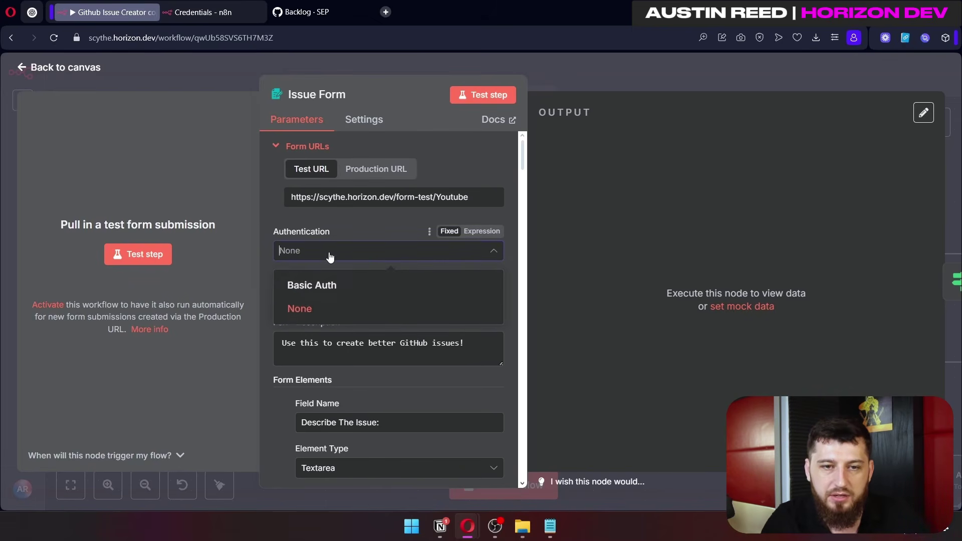
pyautogui.click(340, 282)
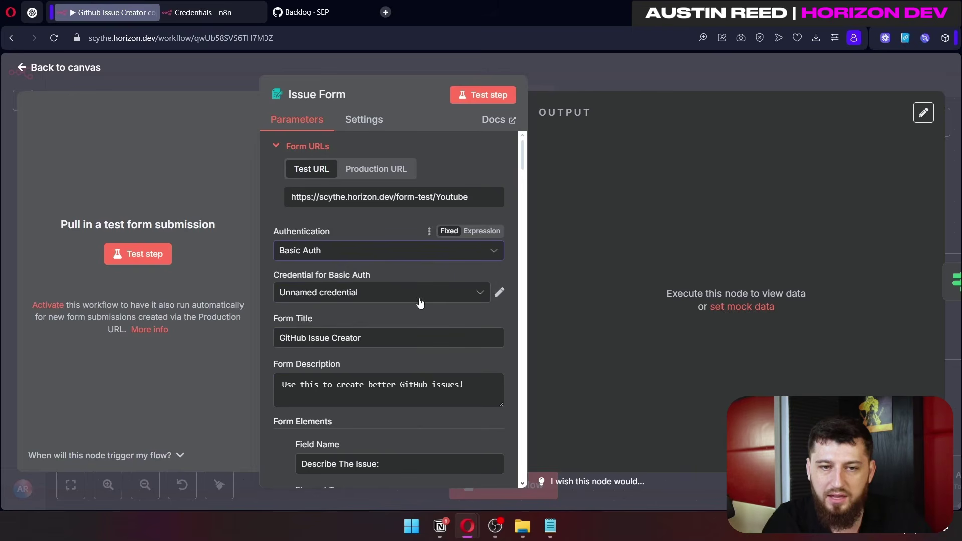
pyautogui.click(479, 293)
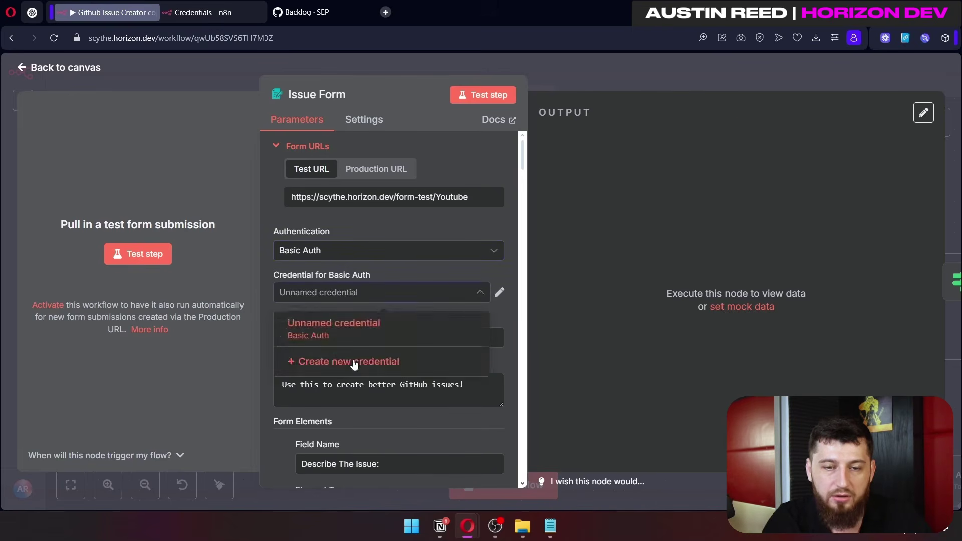
pyautogui.click(351, 361)
pyautogui.click(425, 226)
pyautogui.write('sdfgsd')
pyautogui.click(404, 293)
pyautogui.write('asdf')
pyautogui.click(794, 110)
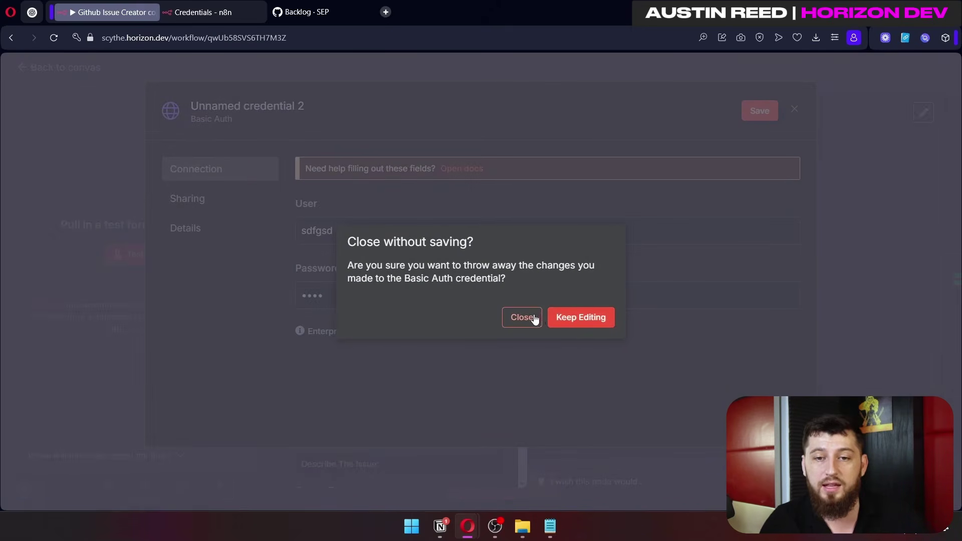
pyautogui.click(528, 318)
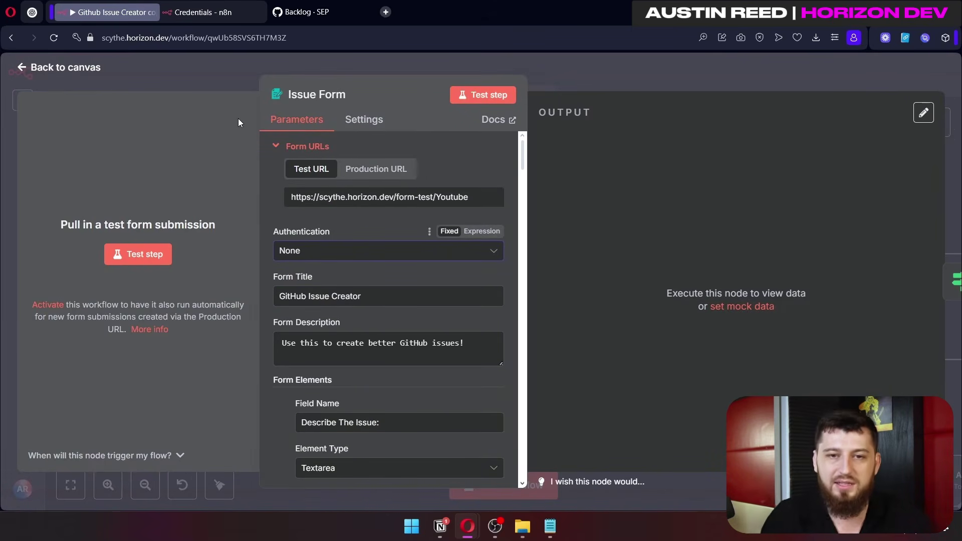
pyautogui.scroll(-3, 362, 200)
pyautogui.moveTo(362, 171); pyautogui.dragTo(280, 182)
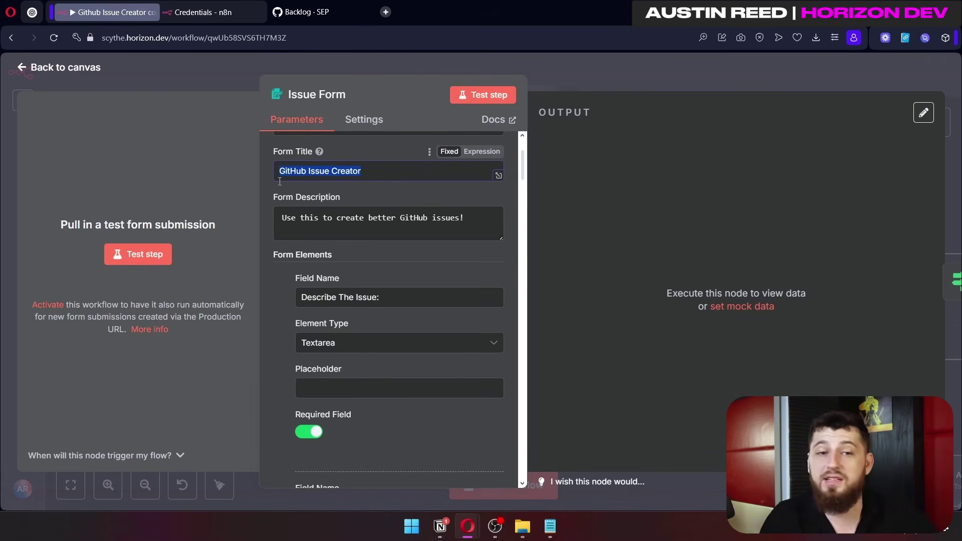
pyautogui.moveTo(464, 218); pyautogui.dragTo(282, 219)
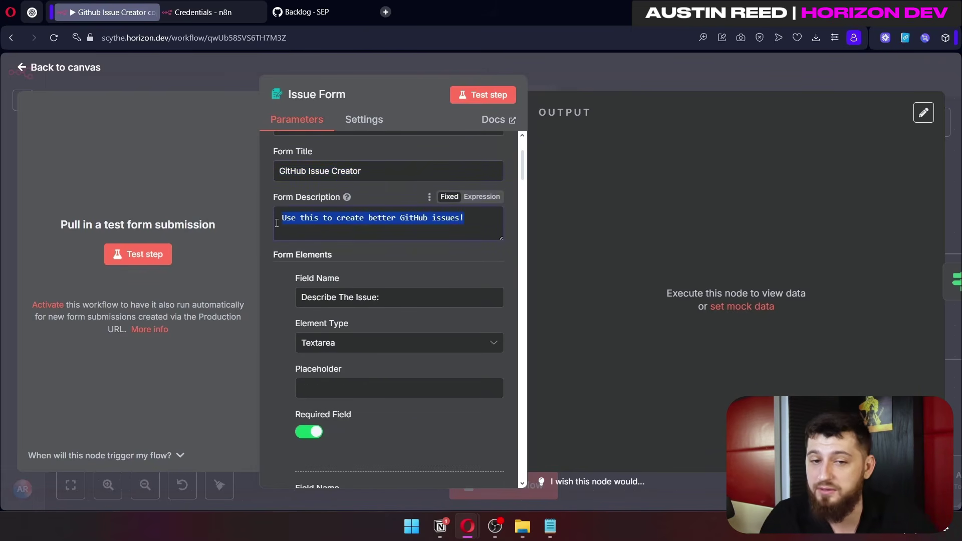
pyautogui.scroll(-2, 377, 289)
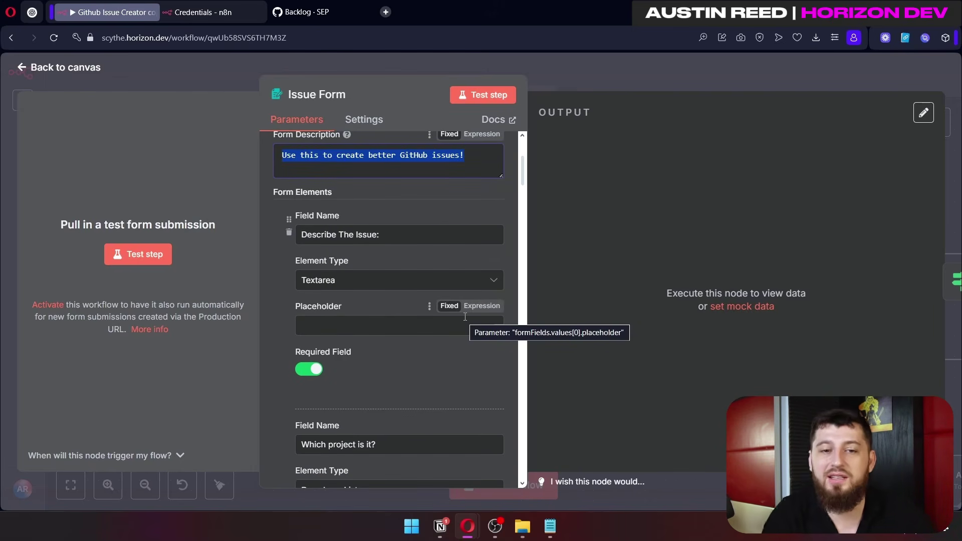
pyautogui.scroll(-1, 341, 361)
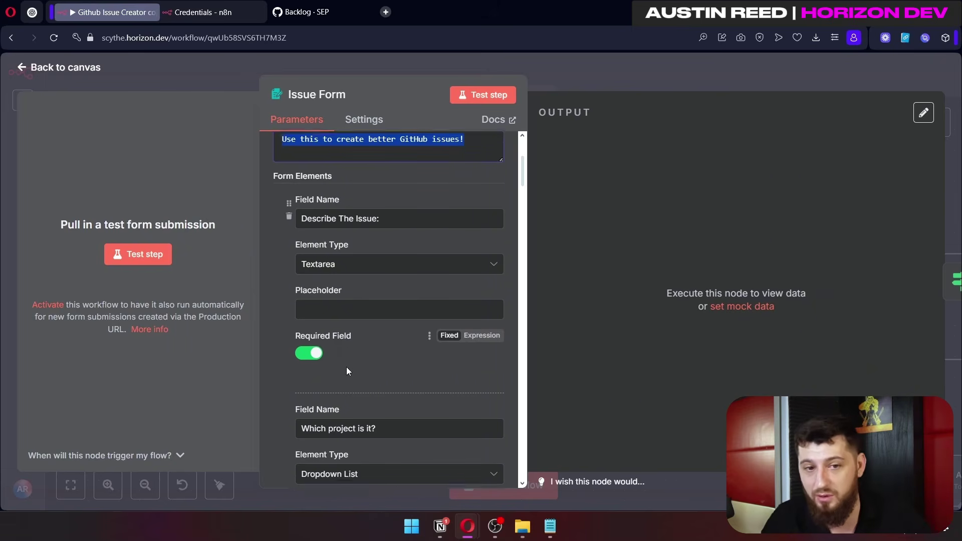
pyautogui.scroll(-1, 347, 367)
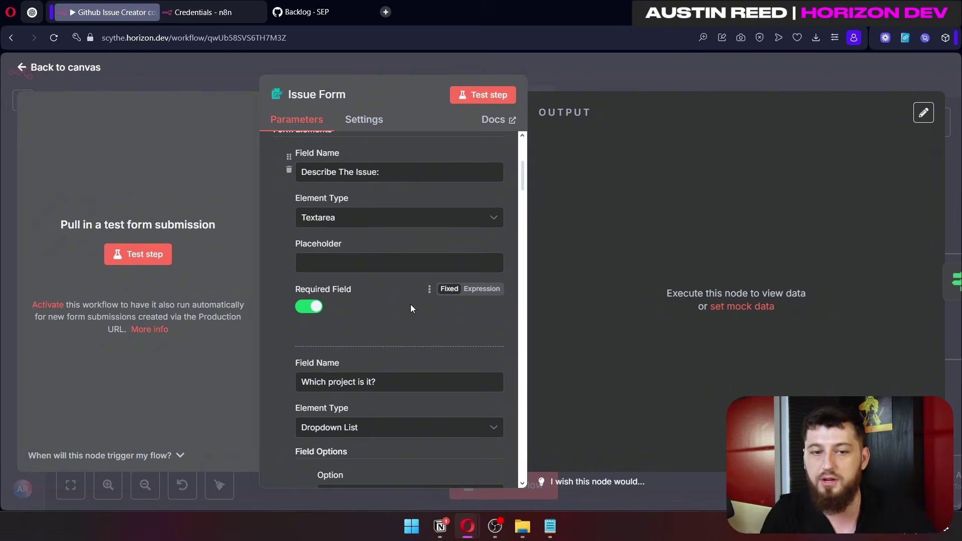
pyautogui.scroll(-4, 410, 306)
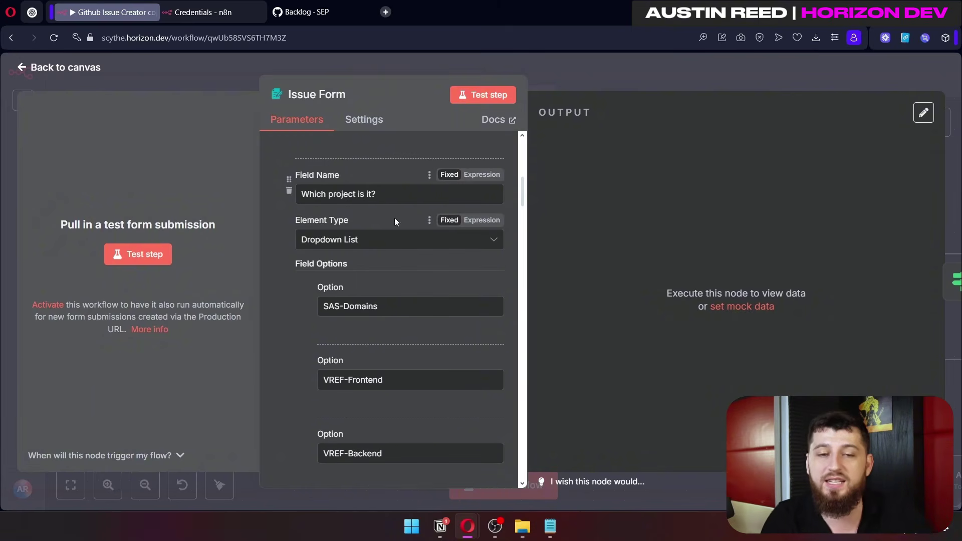
pyautogui.scroll(-1, 396, 225)
pyautogui.click(410, 391)
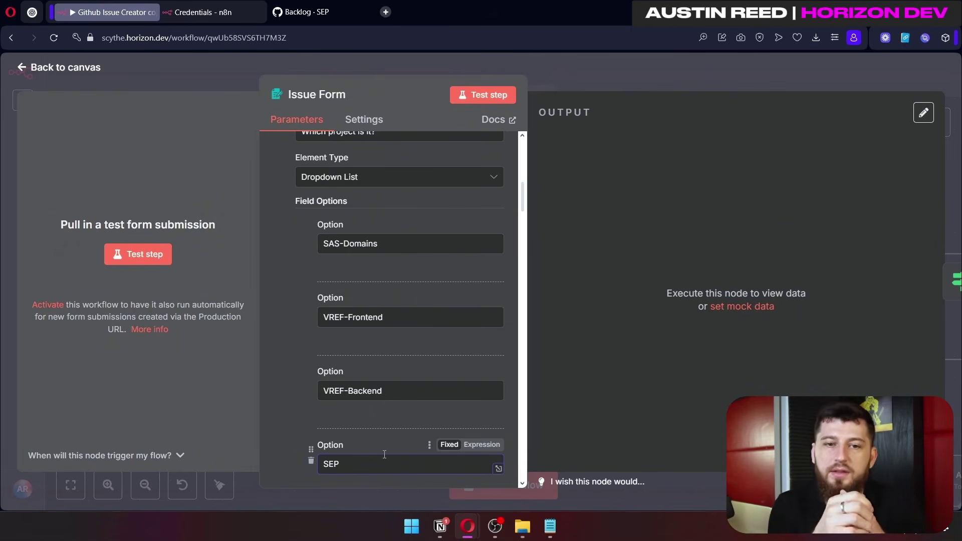
pyautogui.moveTo(387, 394); pyautogui.dragTo(312, 379)
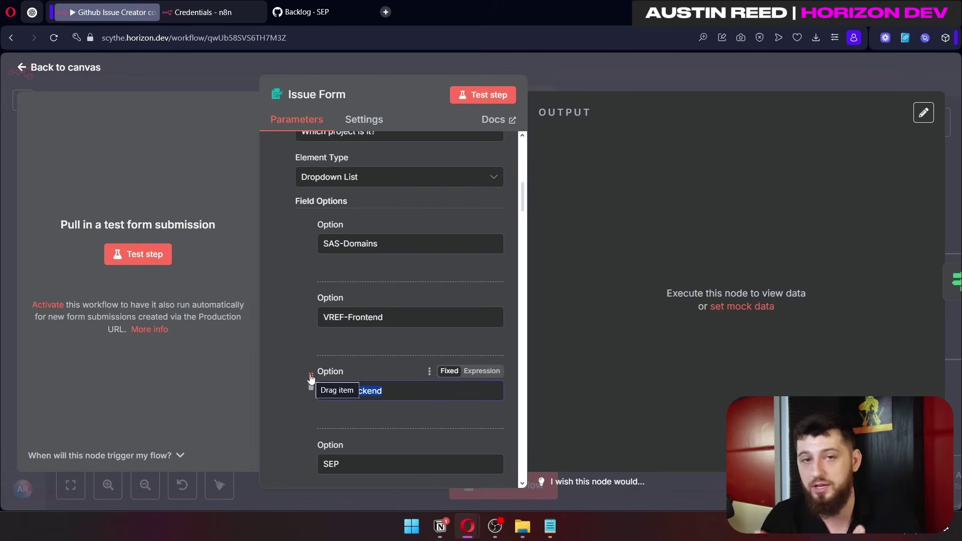
pyautogui.scroll(-5, 359, 274)
pyautogui.moveTo(360, 275)
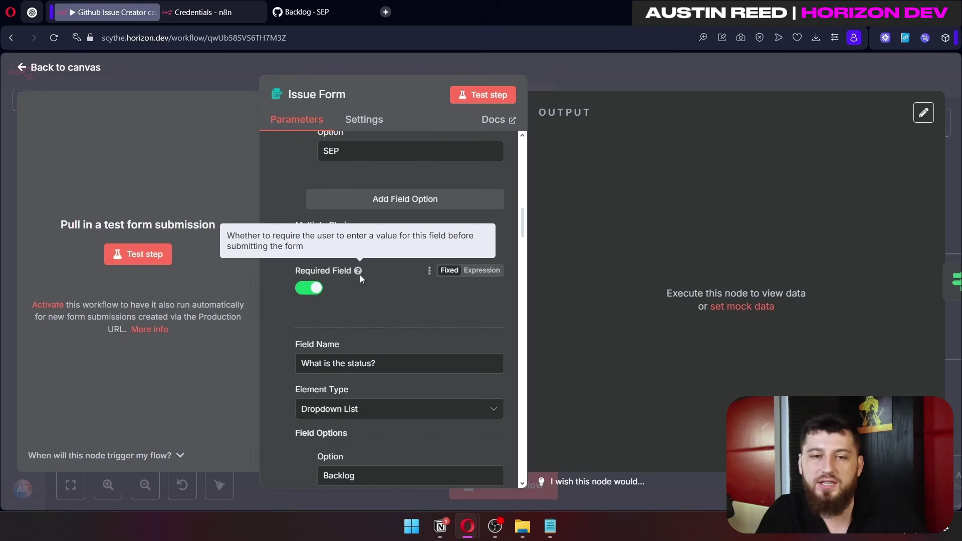
pyautogui.scroll(-4, 359, 274)
pyautogui.scroll(-6, 391, 195)
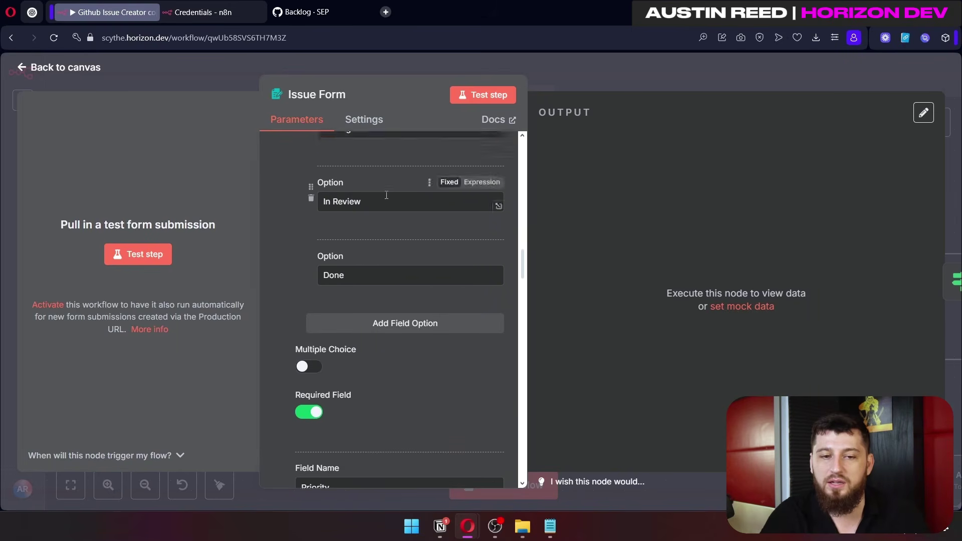
pyautogui.scroll(6, 385, 195)
pyautogui.scroll(3, 375, 253)
pyautogui.scroll(-4, 332, 335)
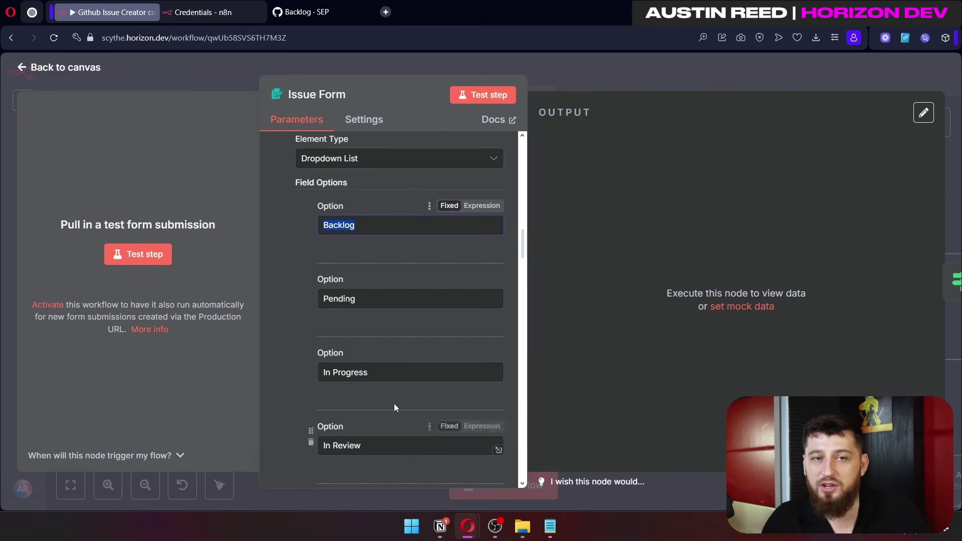
pyautogui.click(329, 16)
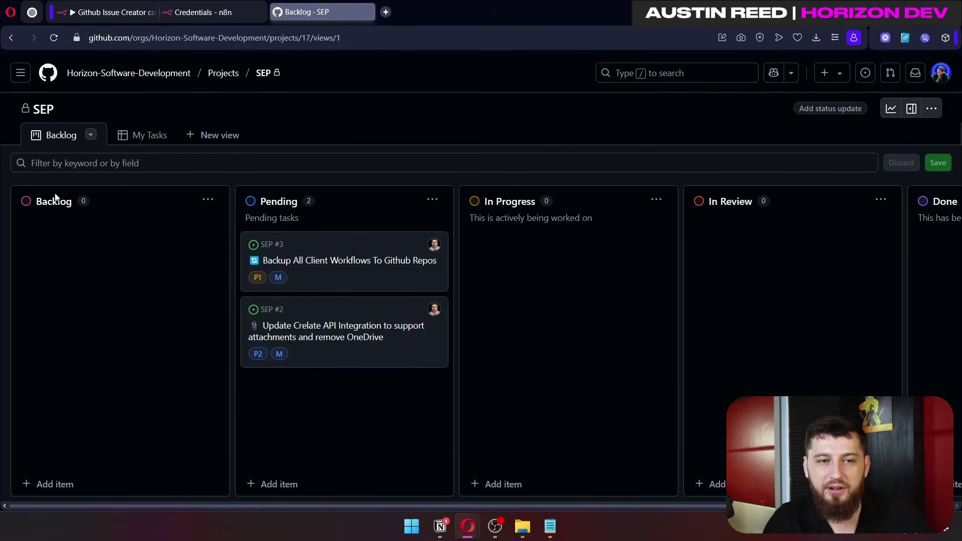
pyautogui.hotkey('ctrl', 'Tab')
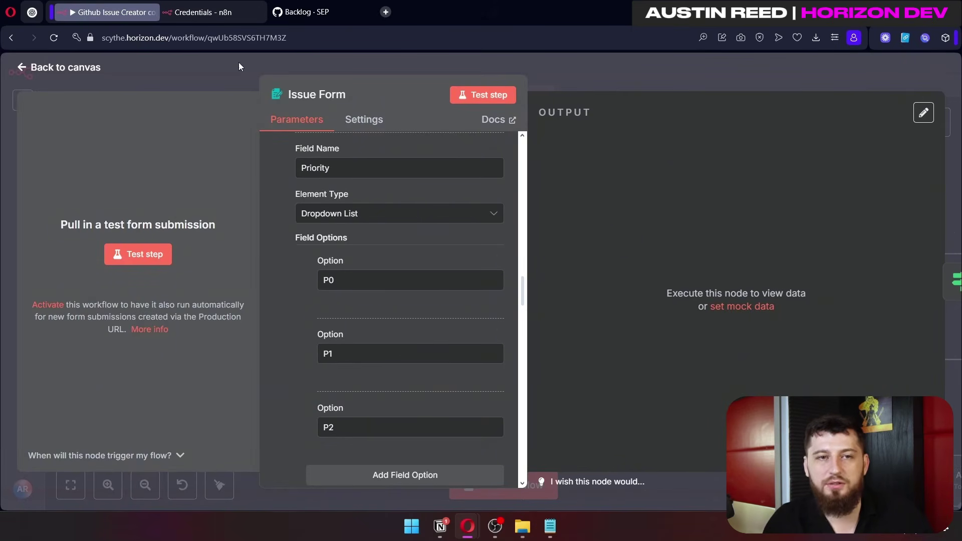
pyautogui.scroll(-3, 447, 283)
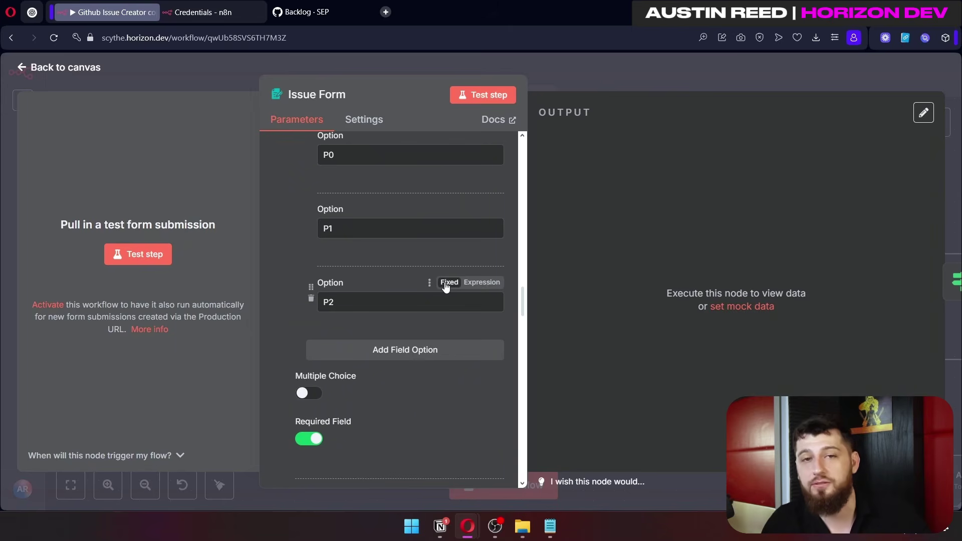
pyautogui.scroll(-5, 445, 285)
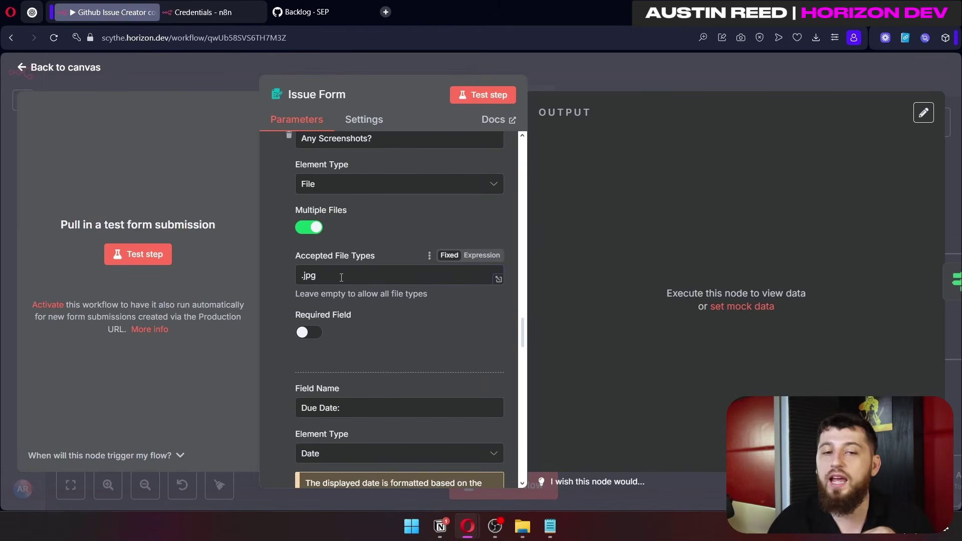
pyautogui.scroll(-5, 401, 168)
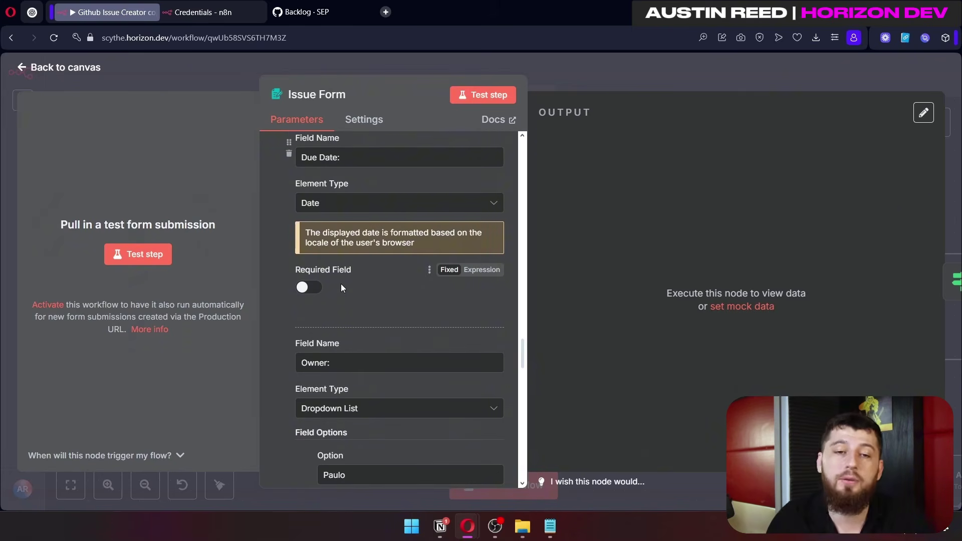
pyautogui.scroll(-4, 349, 227)
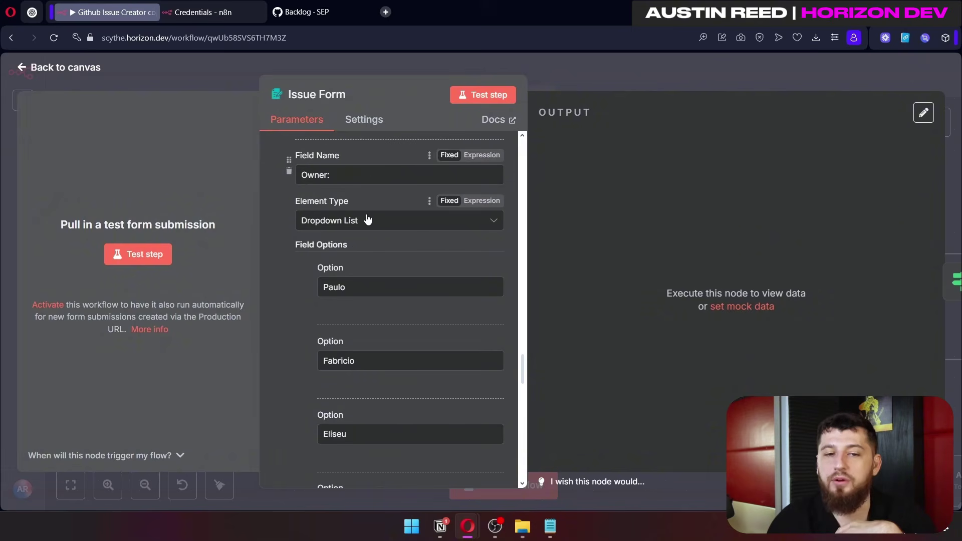
pyautogui.scroll(-4, 373, 223)
pyautogui.scroll(-9, 383, 227)
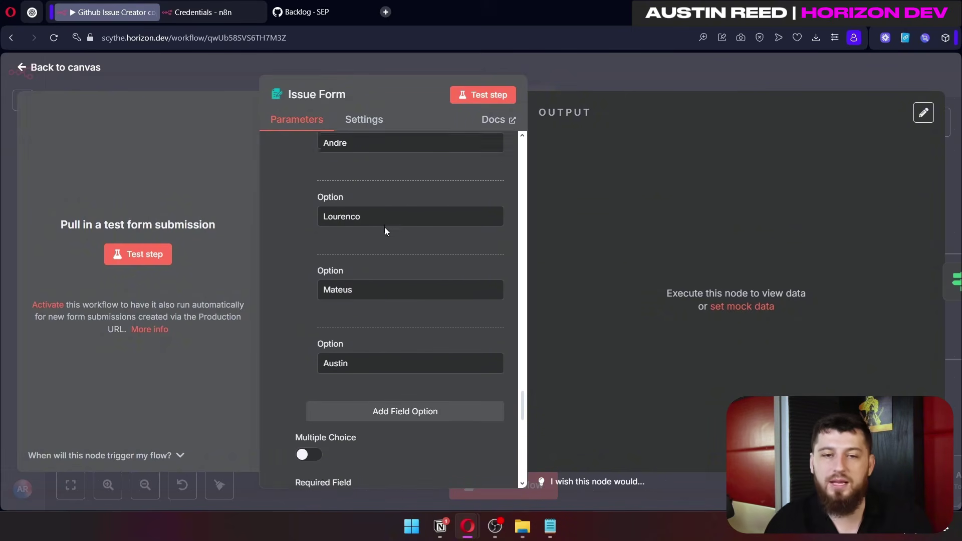
pyautogui.scroll(14, 439, 304)
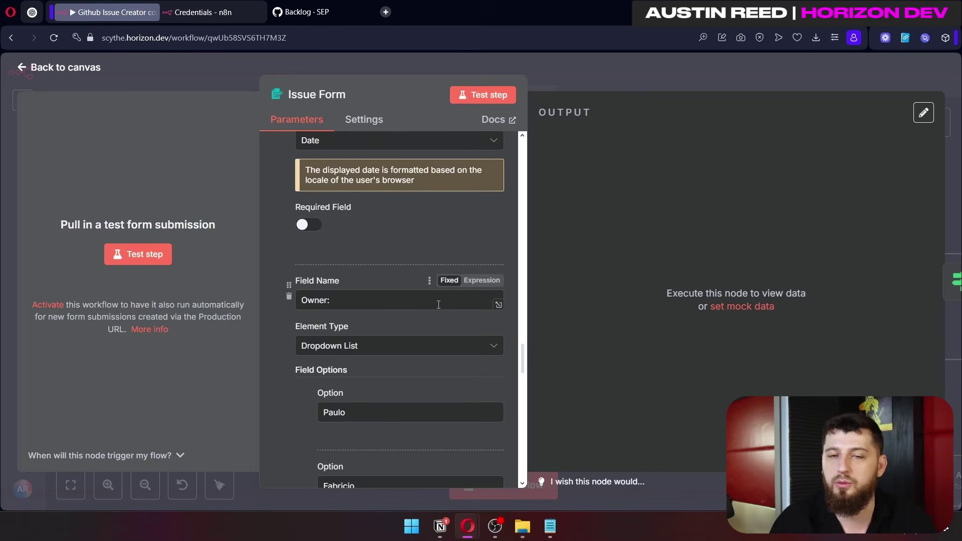
pyautogui.scroll(-15, 438, 304)
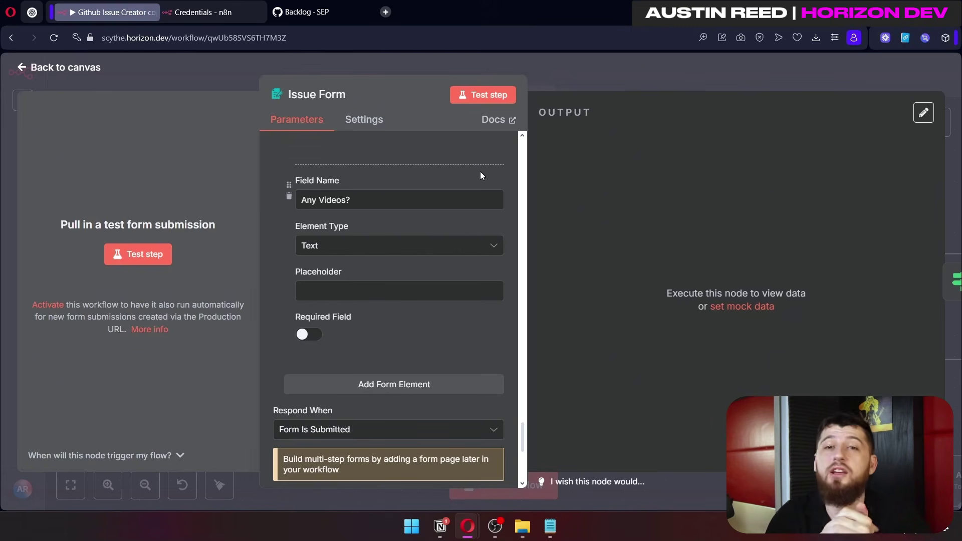
# Step: Scroll to the Issue Form's Custom Form Styling CSS, then open the ChatGPT styling conversation
pyautogui.scroll(-4, 301, 253)
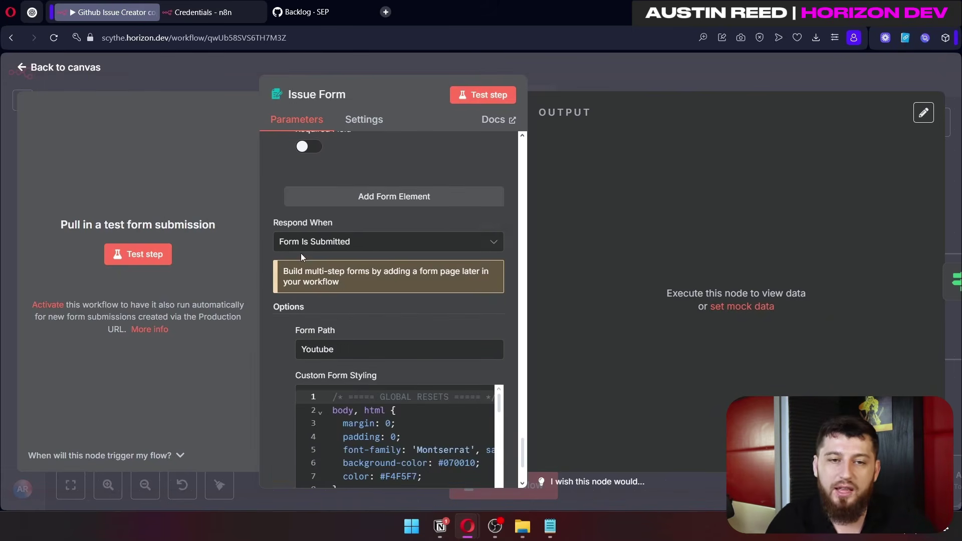
pyautogui.scroll(-3, 426, 275)
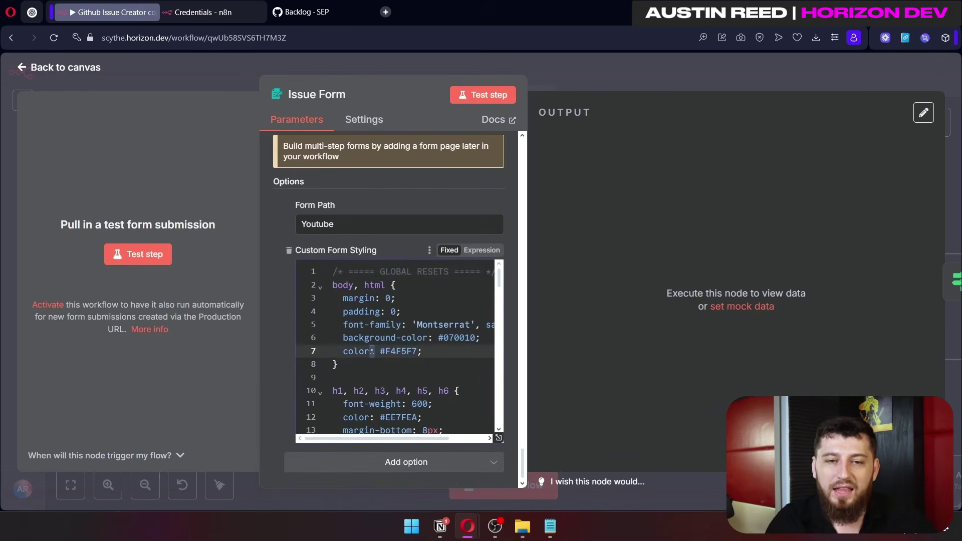
pyautogui.scroll(-6, 436, 362)
pyautogui.scroll(-14, 437, 362)
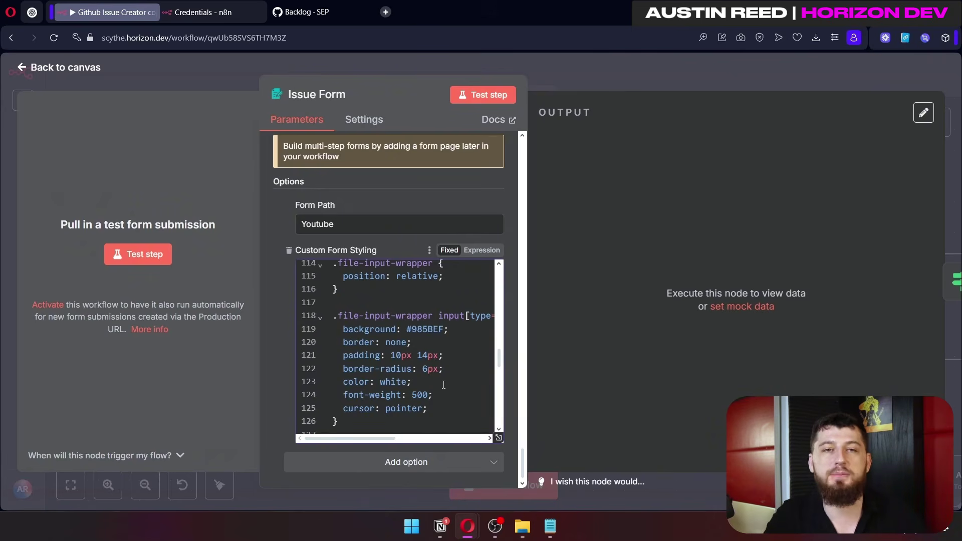
pyautogui.click(385, 14)
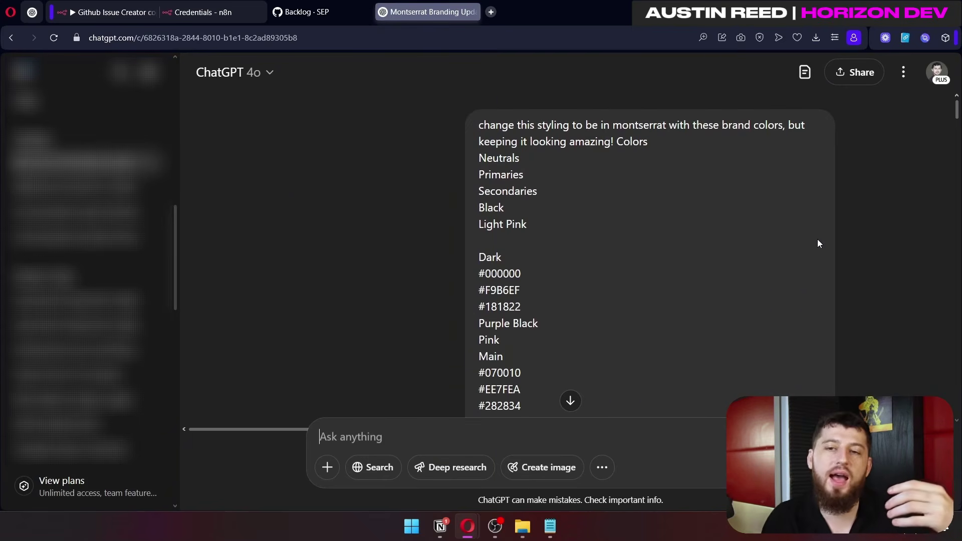
# Step: Scroll through ChatGPT's Montserrat brand-colour CSS replies, then return to the Github Issue Creator tab
pyautogui.scroll(-2, 618, 185)
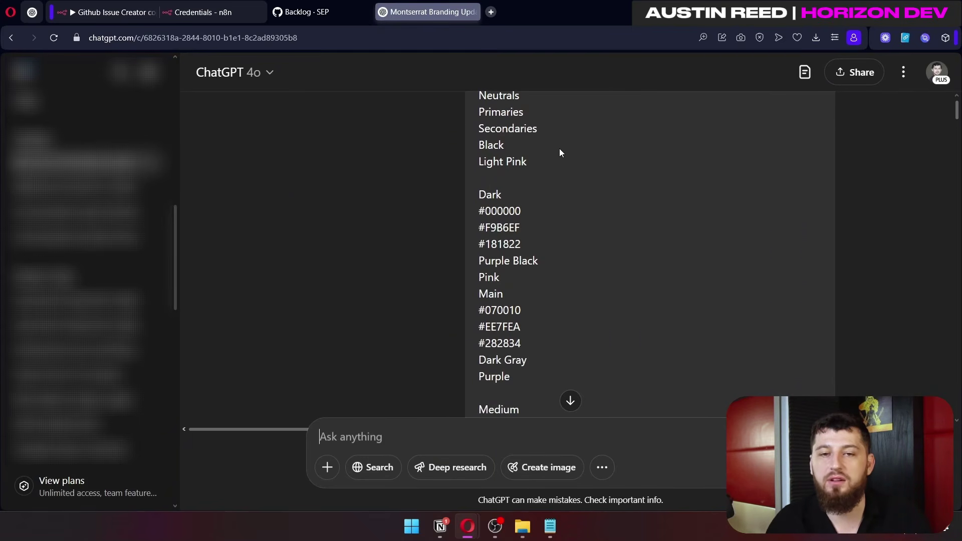
pyautogui.moveTo(569, 154); pyautogui.dragTo(502, 123)
pyautogui.scroll(-15, 558, 217)
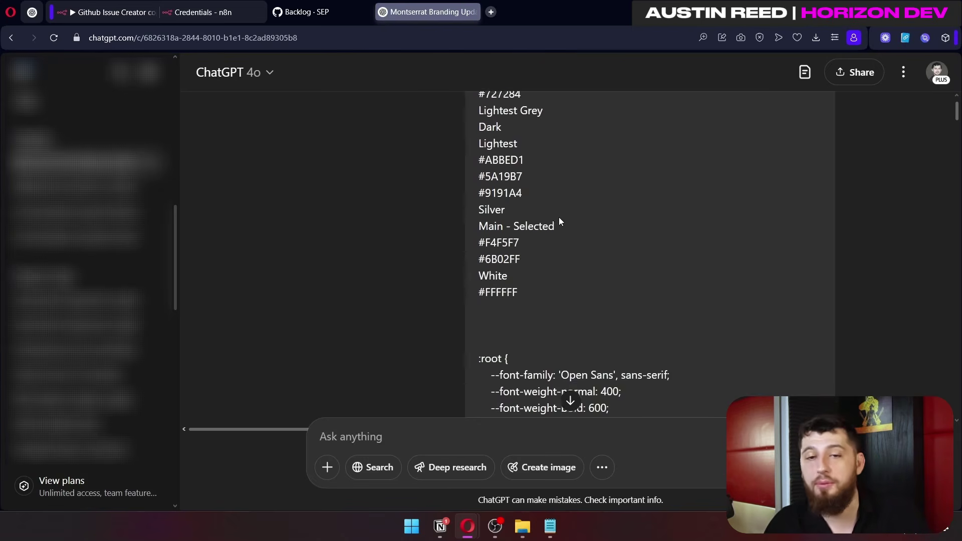
pyautogui.scroll(5, 559, 218)
pyautogui.scroll(-15, 559, 221)
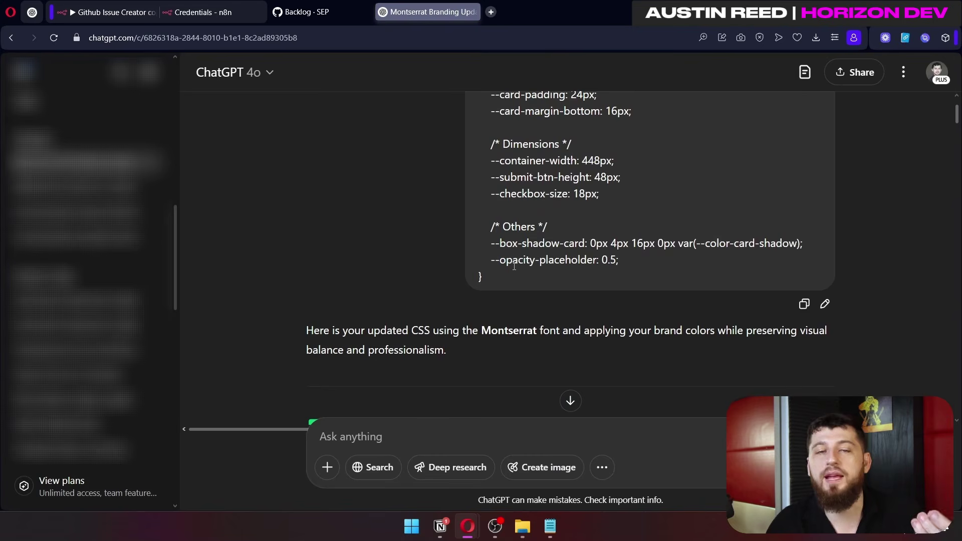
pyautogui.scroll(1, 512, 271)
pyautogui.scroll(-10, 513, 269)
pyautogui.scroll(-15, 513, 269)
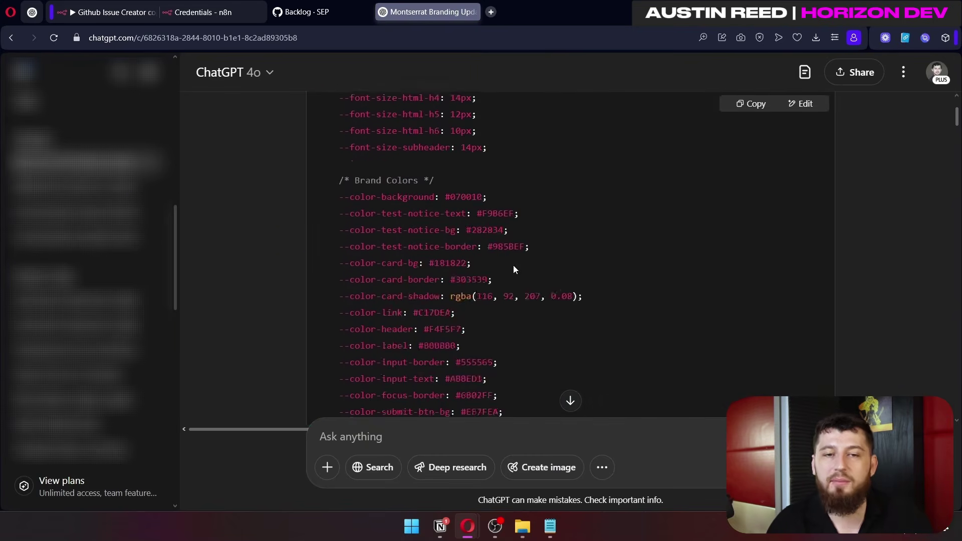
pyautogui.scroll(5, 512, 264)
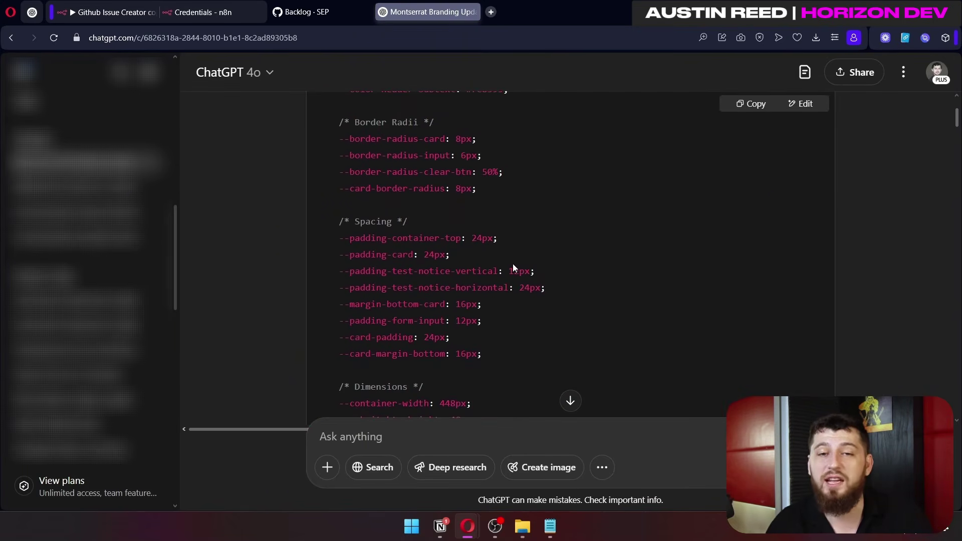
pyautogui.scroll(-7, 512, 264)
pyautogui.scroll(-2, 513, 266)
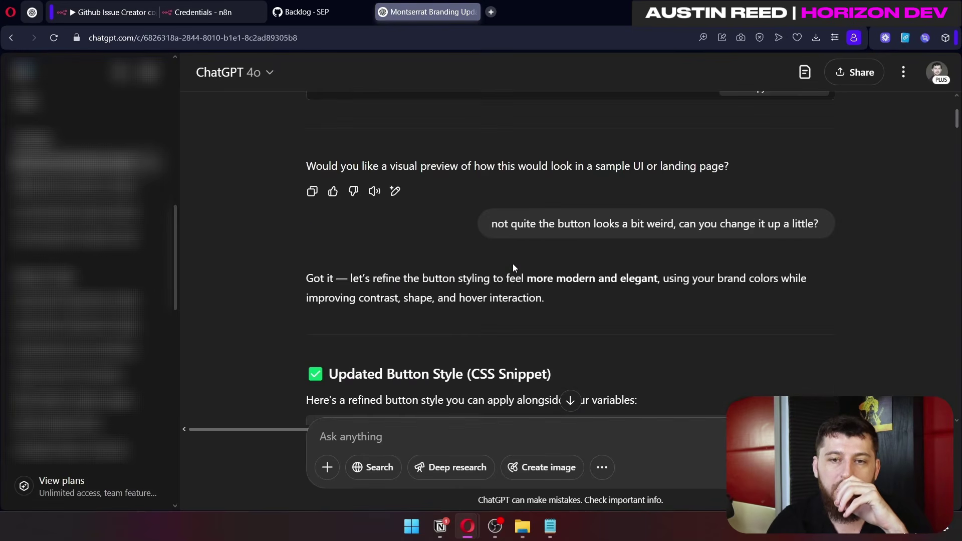
pyautogui.scroll(-5, 513, 265)
pyautogui.scroll(-10, 513, 264)
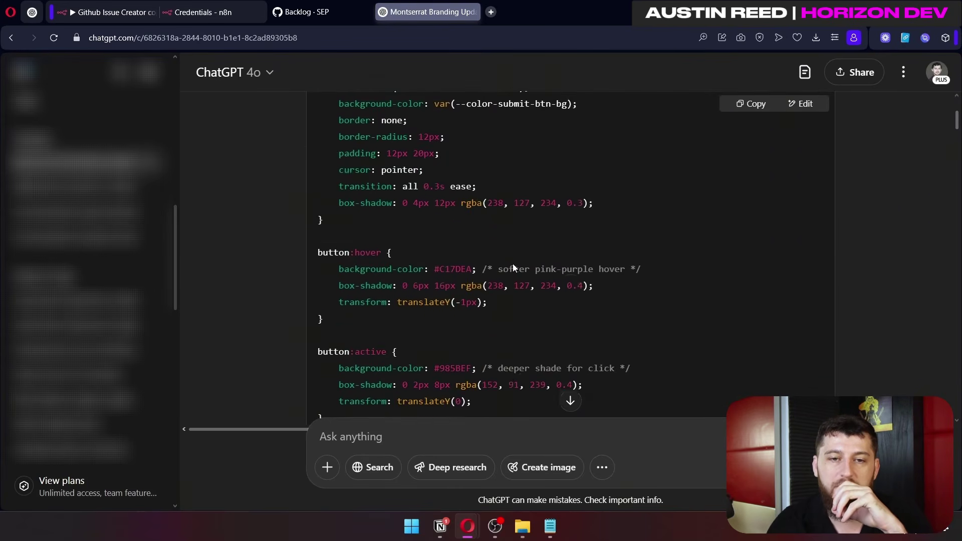
pyautogui.scroll(-5, 536, 149)
pyautogui.scroll(-3, 537, 149)
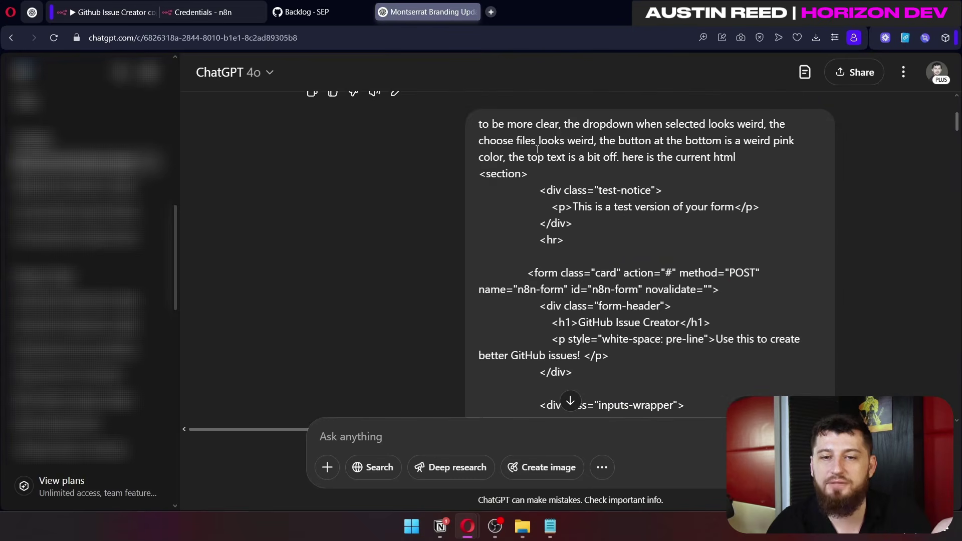
pyautogui.scroll(-3, 537, 149)
pyautogui.scroll(3, 536, 149)
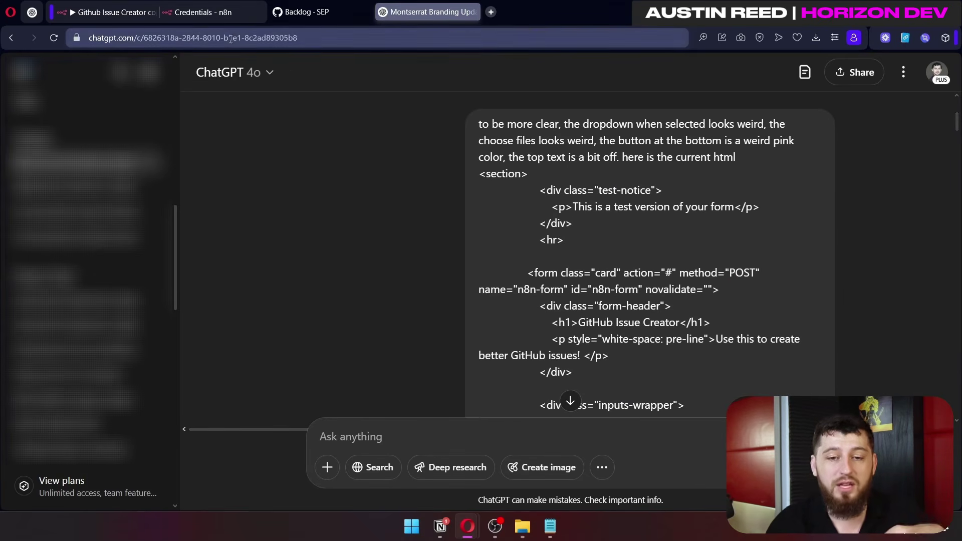
pyautogui.click(135, 16)
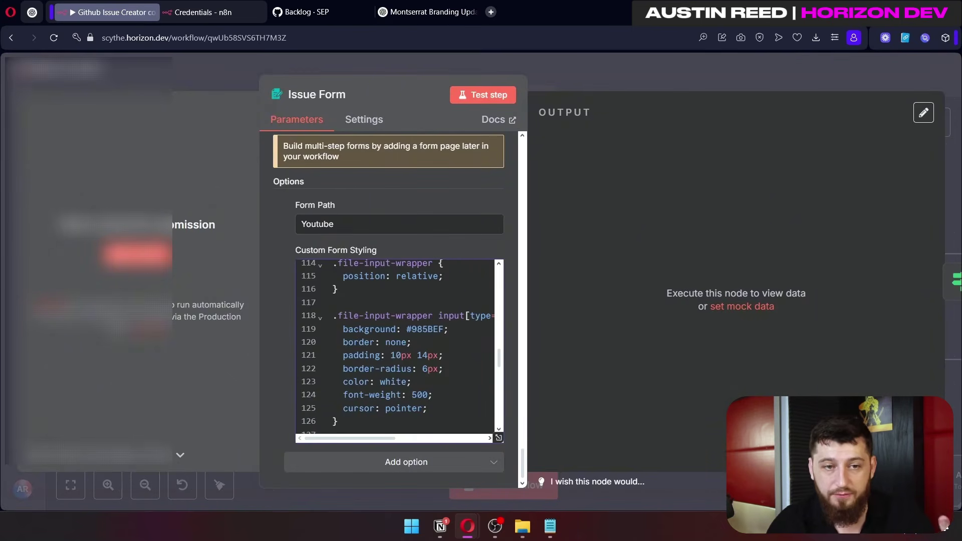
# Step: Open the live test form, inspect it in DevTools and copy its HTML element
pyautogui.click(483, 95)
pyautogui.rightClick(599, 149)
pyautogui.click(715, 401)
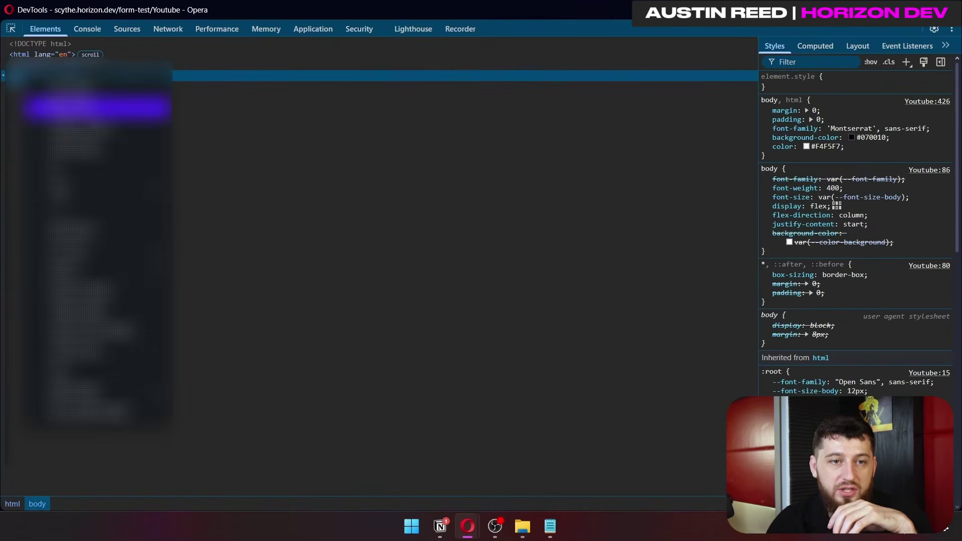
pyautogui.moveTo(95, 189)
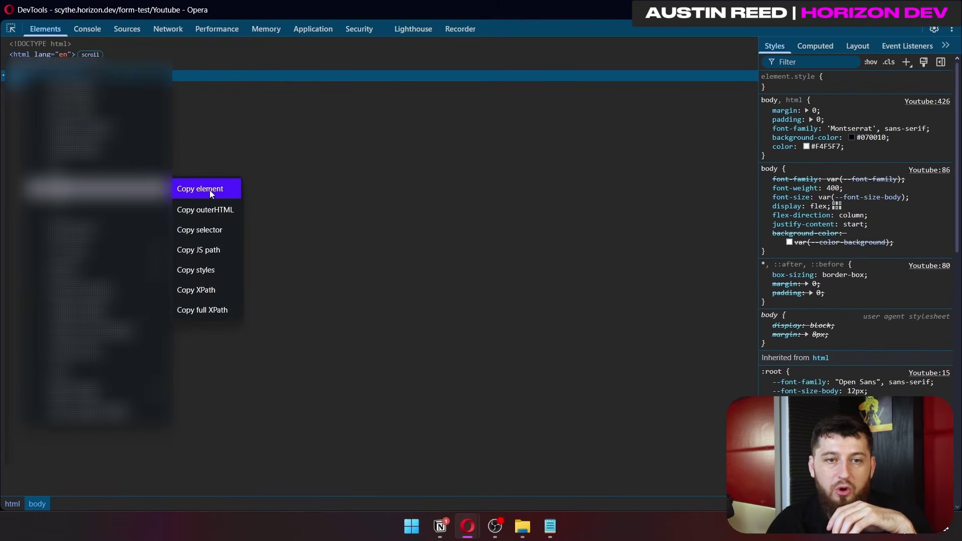
pyautogui.click(946, 10)
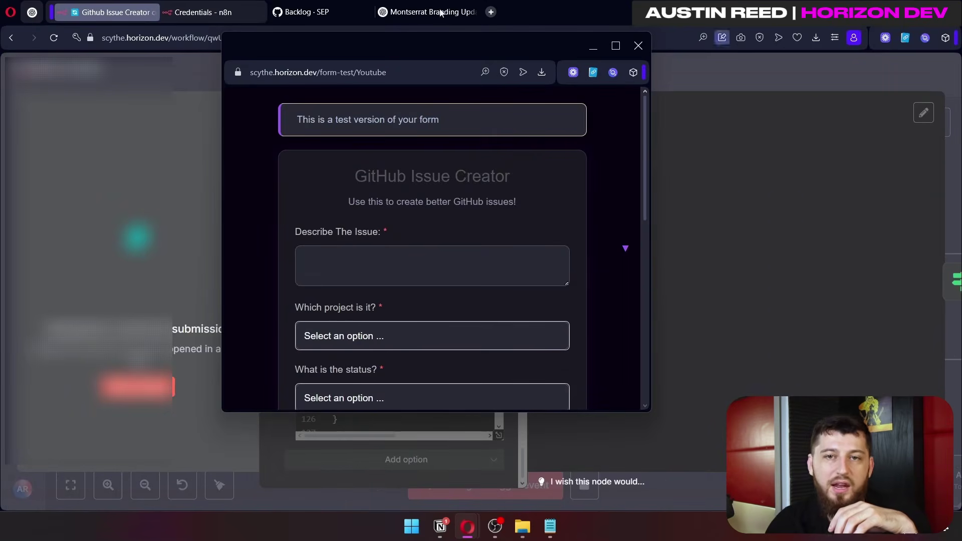
# Step: Review the ChatGPT conversation, then return to the n8n workflow tab
pyautogui.click(411, 14)
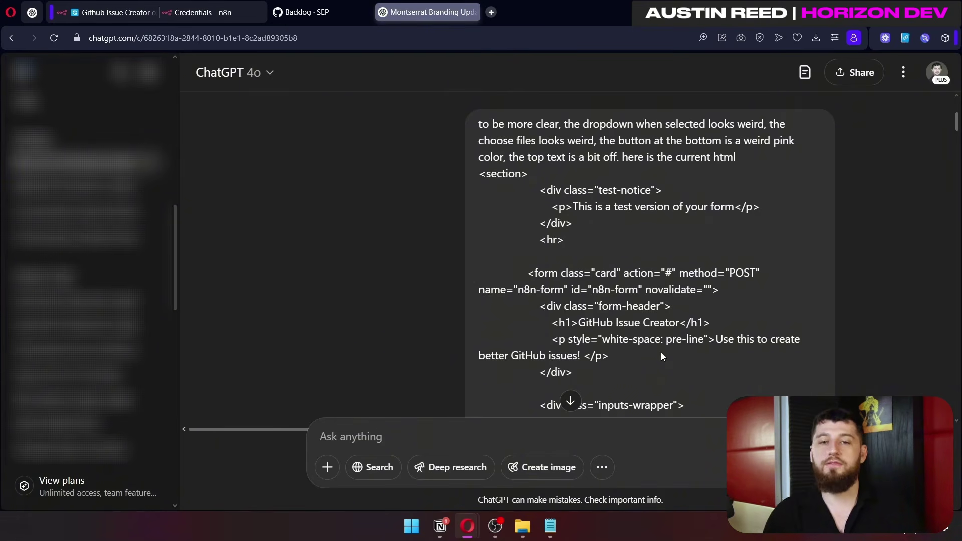
pyautogui.scroll(-15, 661, 353)
pyautogui.scroll(-20, 666, 335)
pyautogui.scroll(8, 581, 311)
pyautogui.scroll(-20, 537, 229)
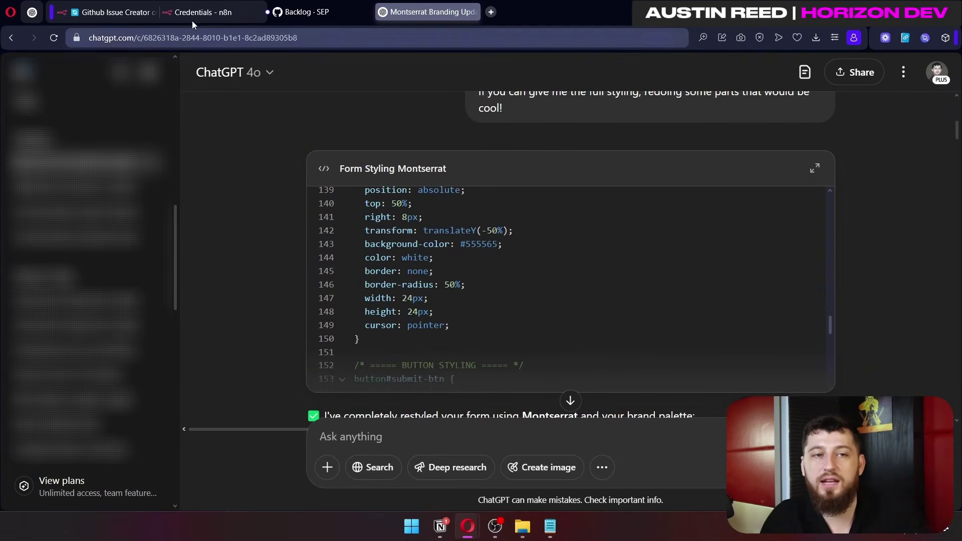
pyautogui.click(109, 13)
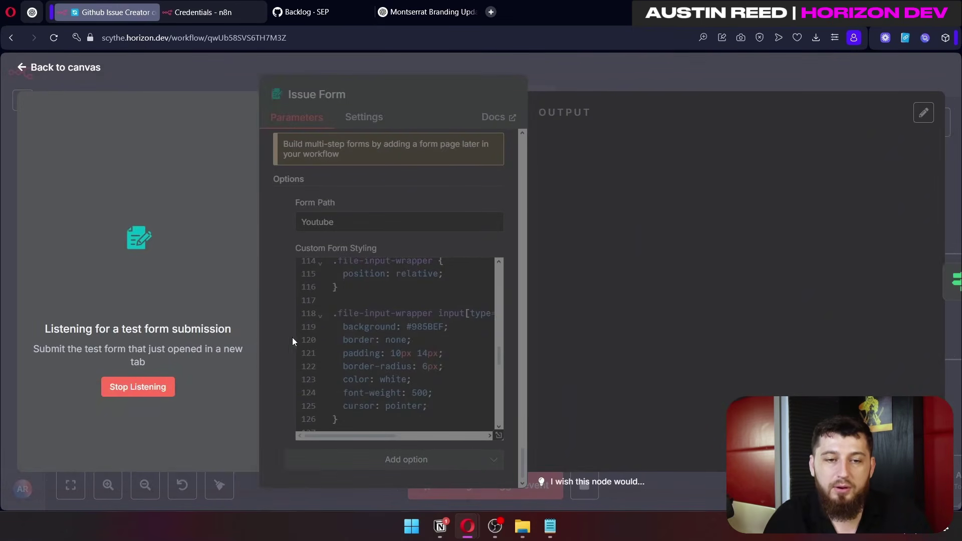
# Step: Stop listening for a test submission, check the CSS and Youtube form path, and return to the canvas
pyautogui.click(163, 388)
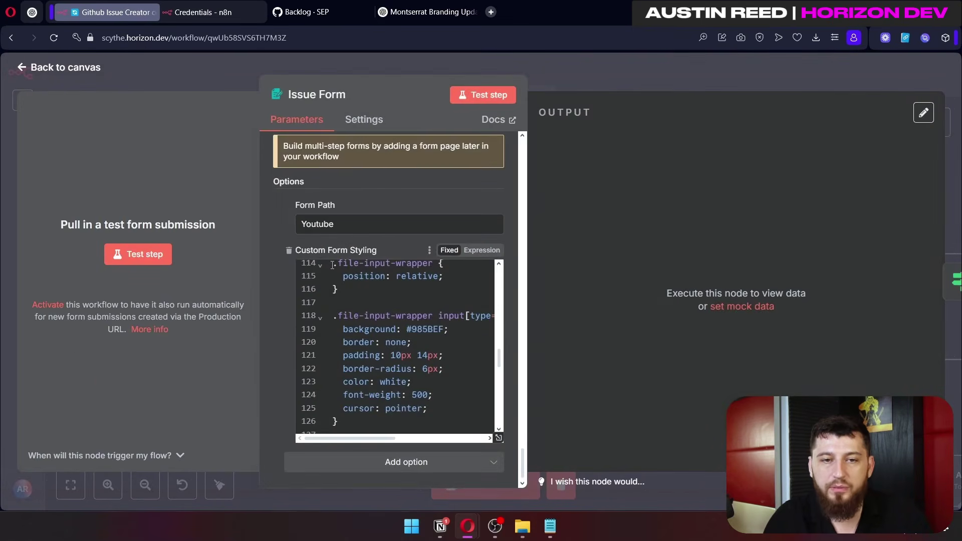
pyautogui.scroll(10, 332, 265)
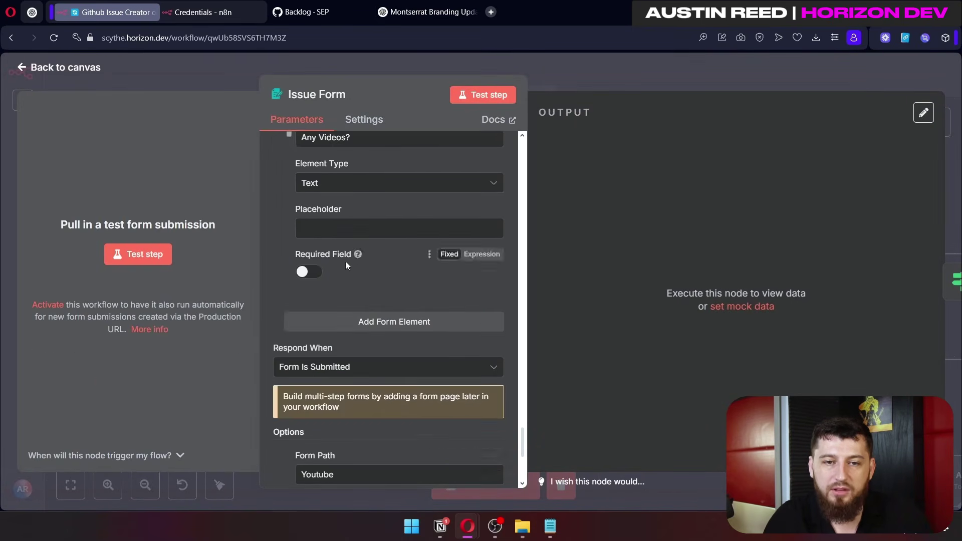
pyautogui.scroll(-10, 345, 265)
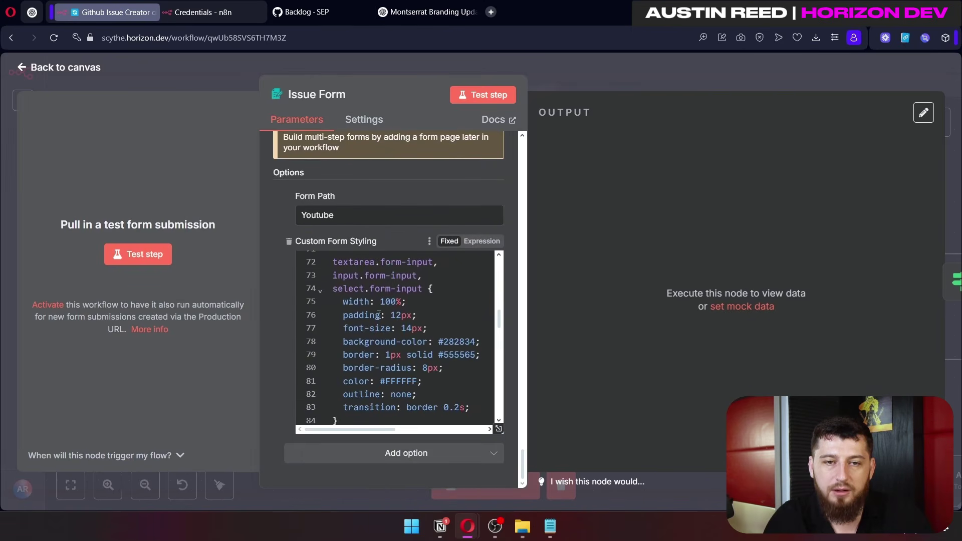
pyautogui.scroll(-4, 393, 331)
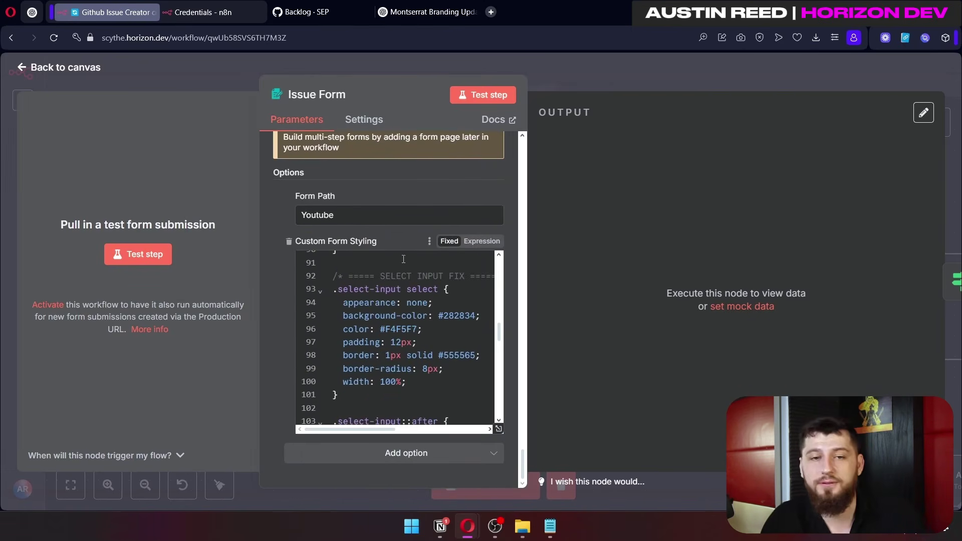
pyautogui.click(357, 216)
pyautogui.scroll(15, 381, 309)
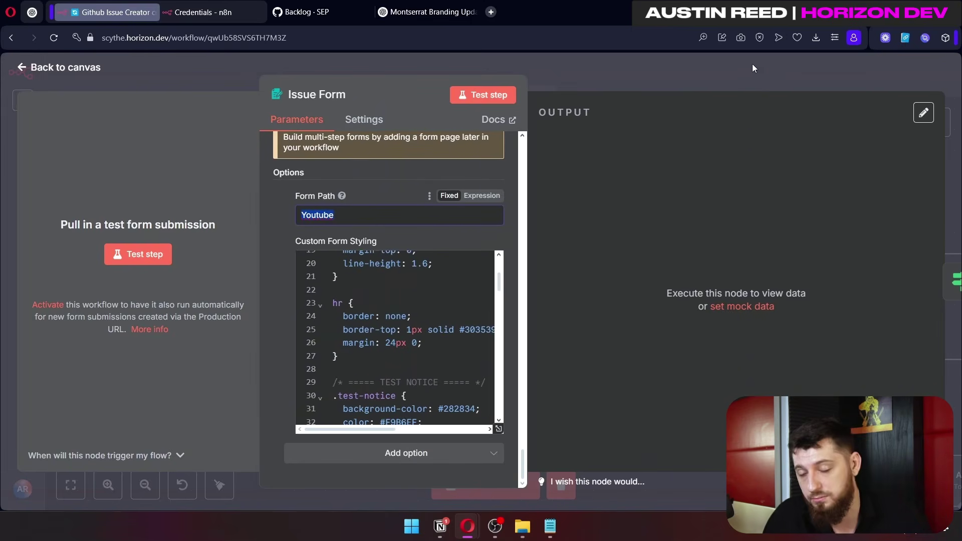
pyautogui.click(715, 85)
pyautogui.hscroll(6, 461, 195)
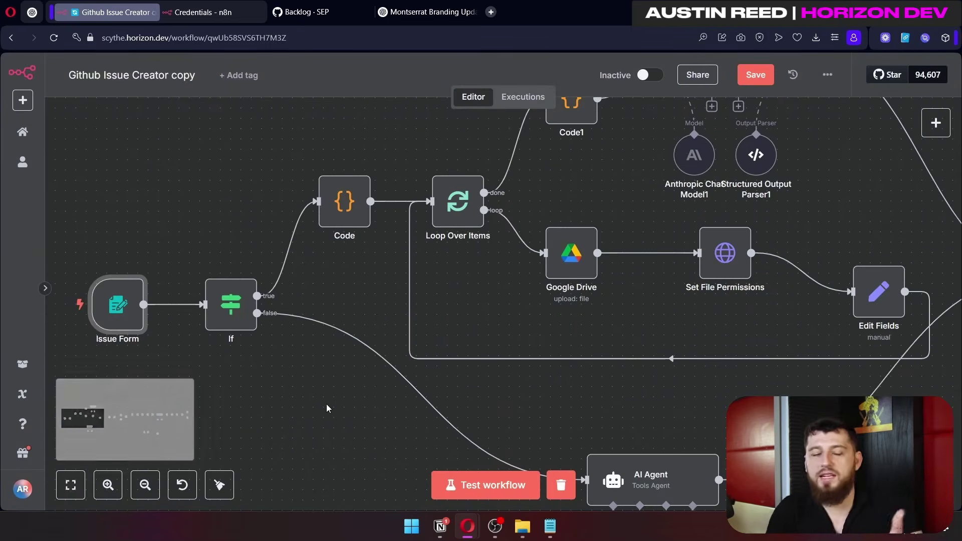
# Step: Glance at the If node's Any Screenshots? condition, then pan the canvas to bring Issue Form into view
pyautogui.doubleClick(223, 312)
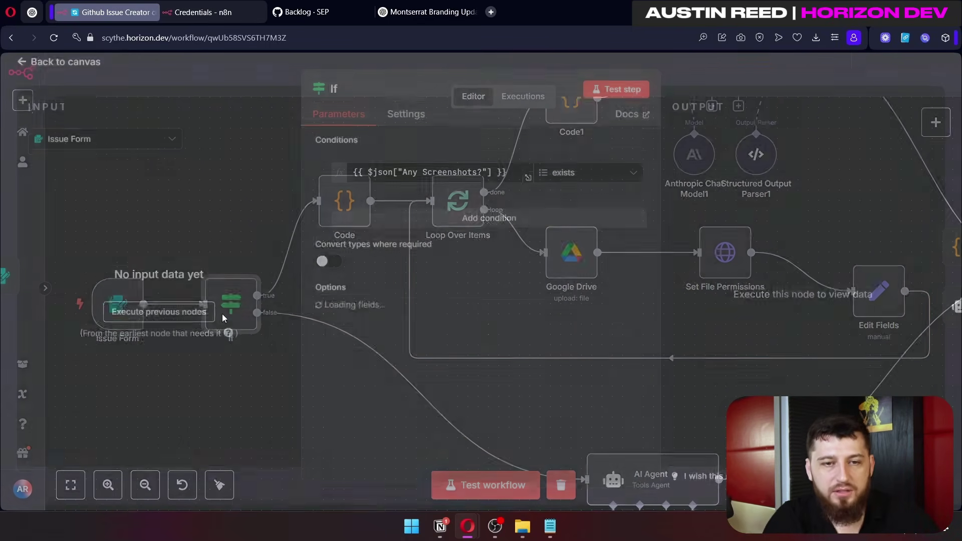
pyautogui.tripleClick(509, 178)
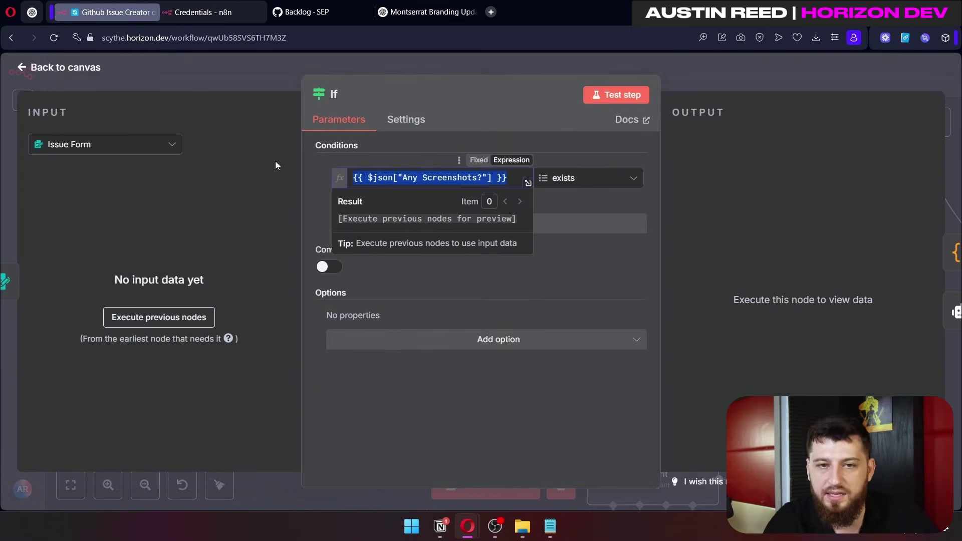
pyautogui.click(276, 79)
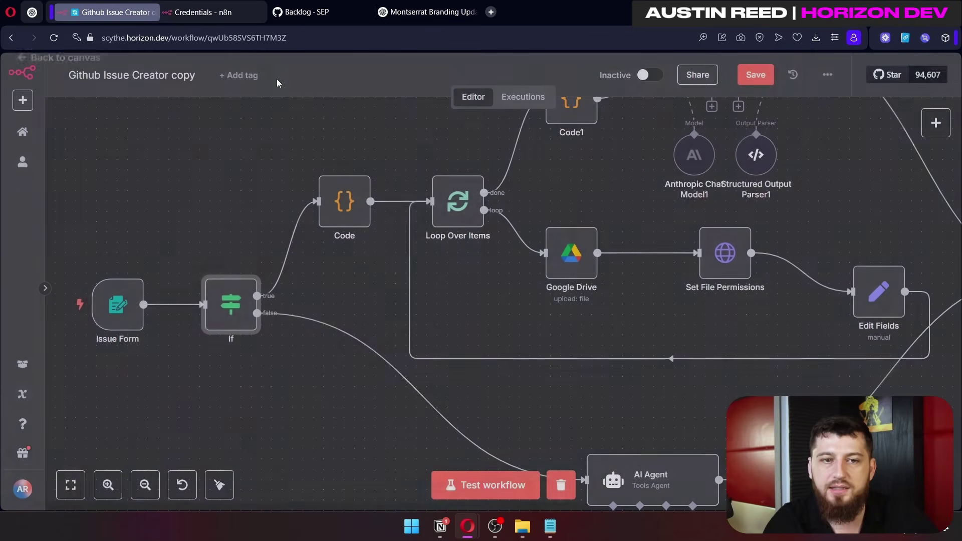
pyautogui.moveTo(132, 294); pyautogui.dragTo(243, 286)
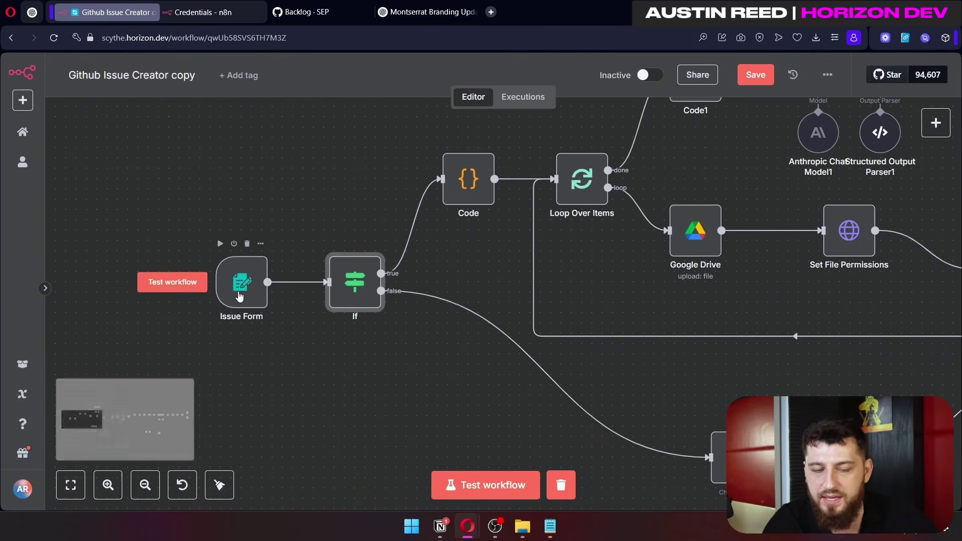
pyautogui.scroll(-3, 406, 302)
pyautogui.scroll(5, 405, 302)
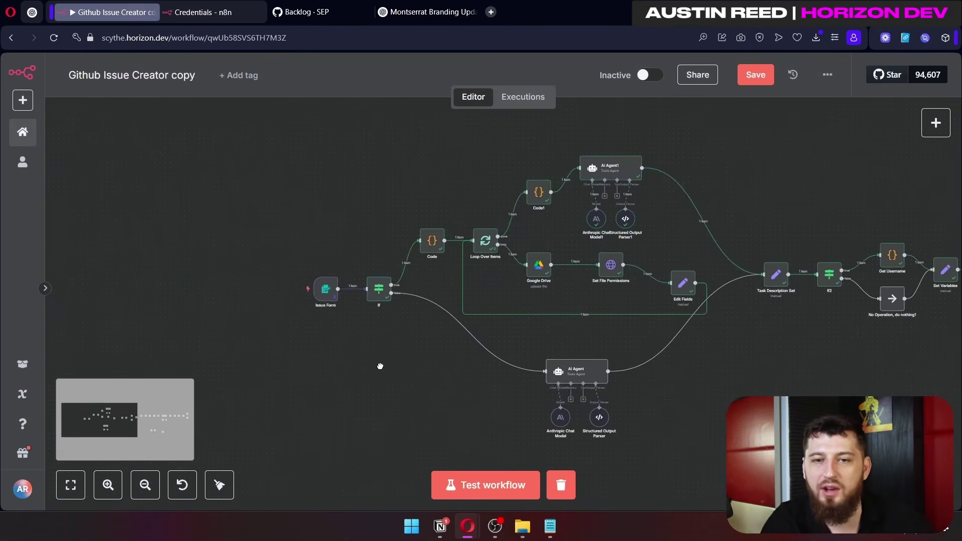
pyautogui.scroll(-3, 366, 335)
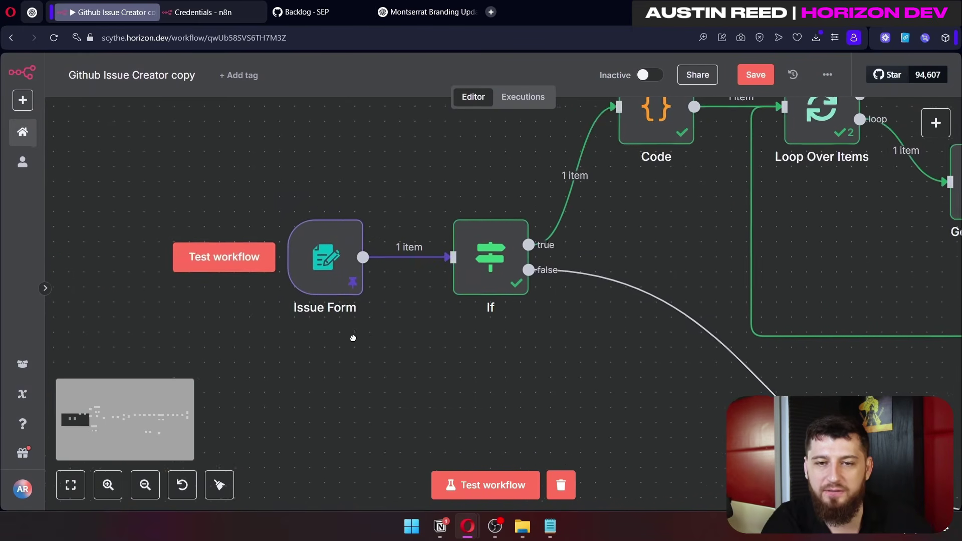
# Step: Reopen the If node with JSON input and inspect the exists operator options for Any Screenshots?
pyautogui.doubleClick(346, 266)
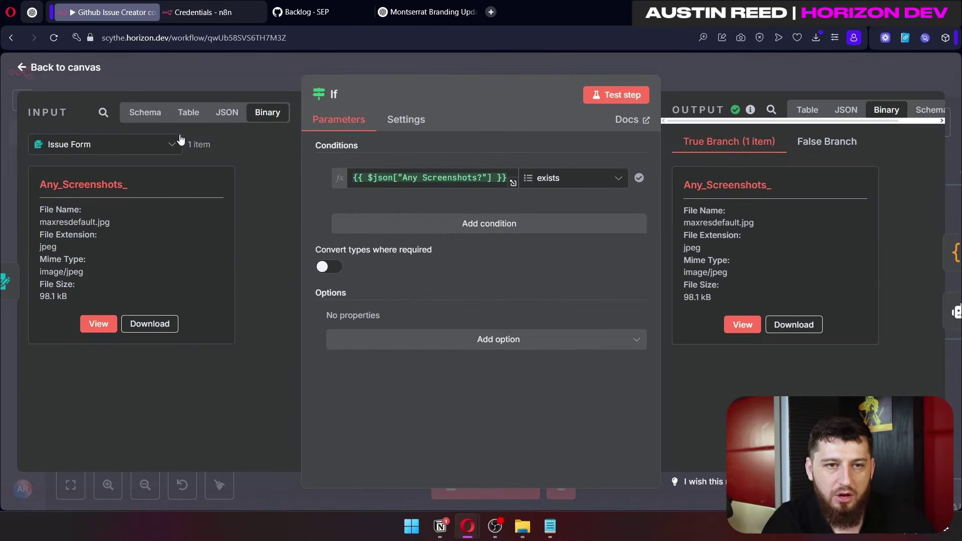
pyautogui.click(226, 116)
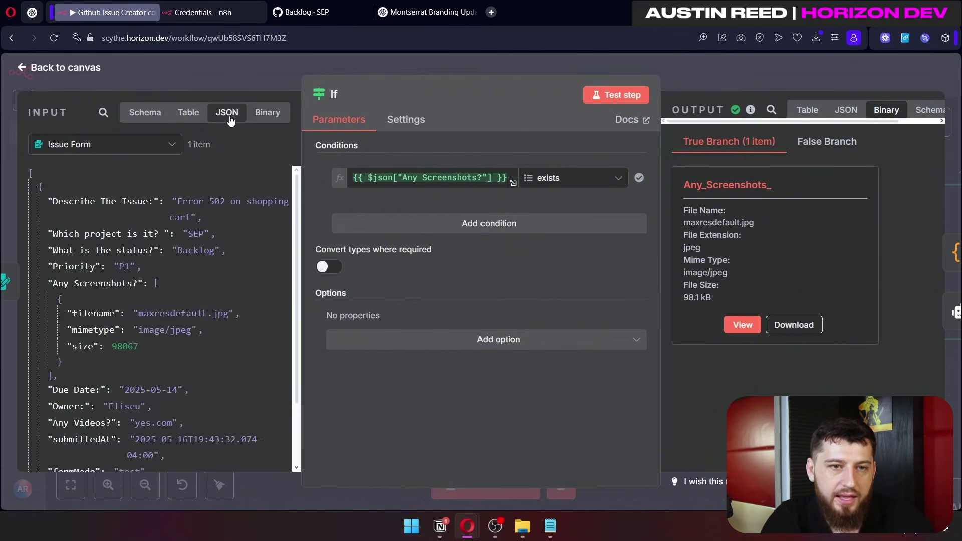
pyautogui.scroll(-2, 125, 240)
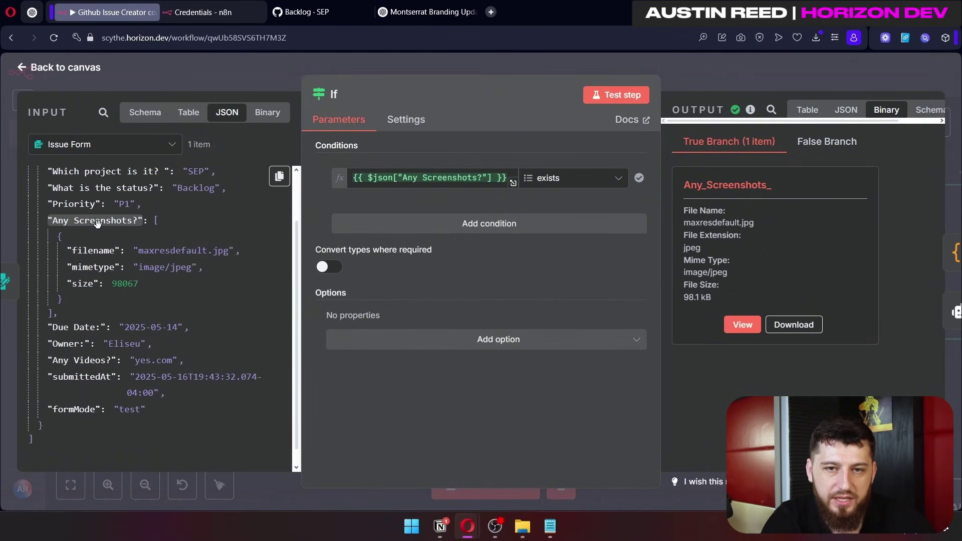
pyautogui.click(566, 178)
pyautogui.click(431, 178)
pyautogui.moveTo(97, 221); pyautogui.dragTo(516, 184)
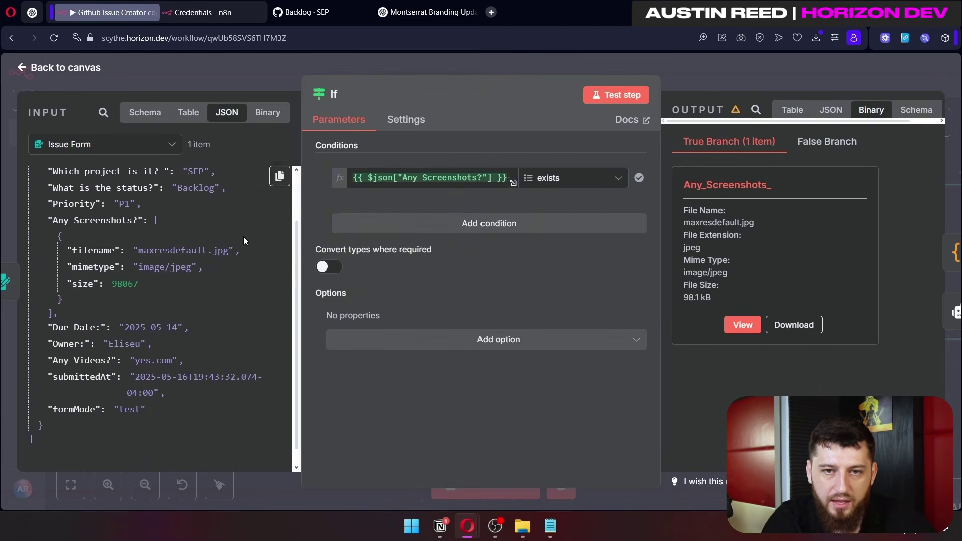
pyautogui.click(591, 180)
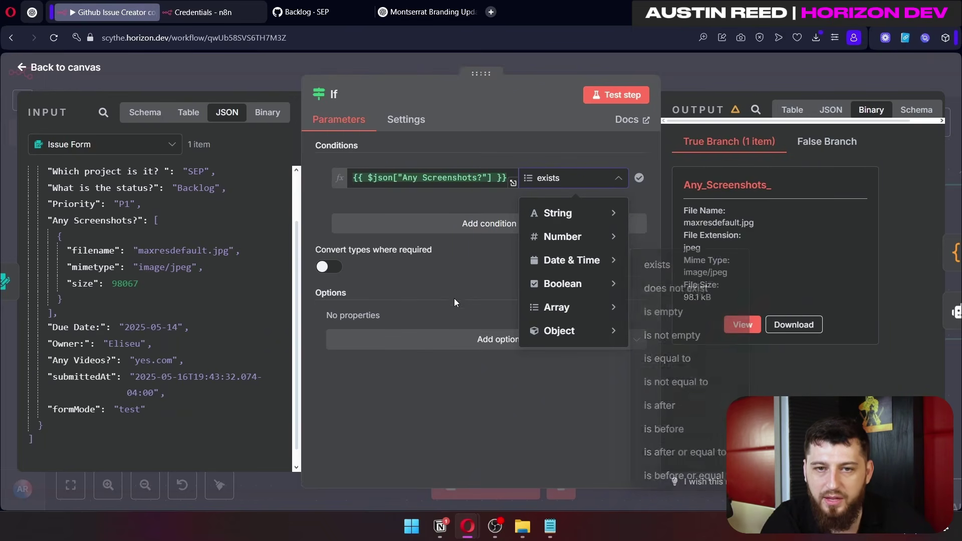
pyautogui.click(702, 83)
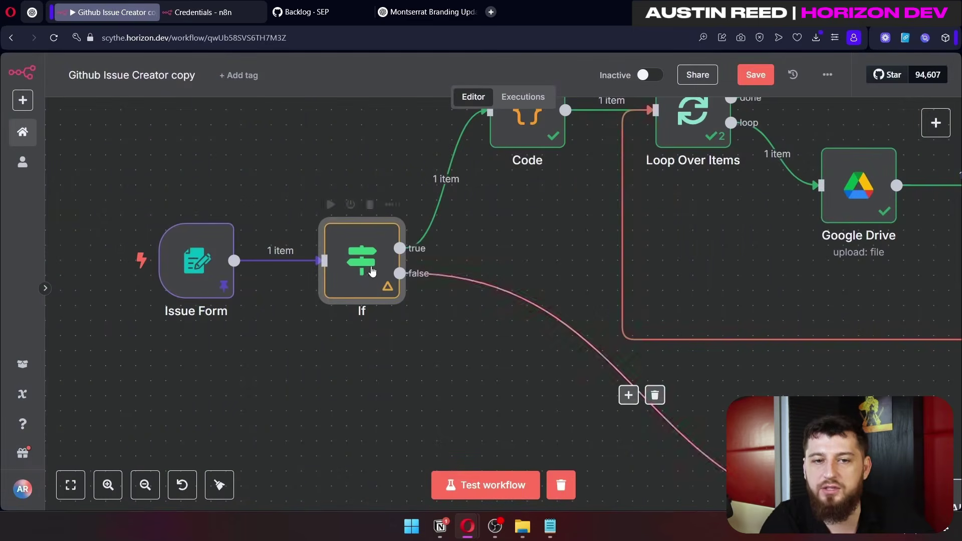
# Step: Navigate to the AI Agent and nudge its Anthropic Chat Model and Structured Output Parser nodes
pyautogui.moveTo(481, 231); pyautogui.dragTo(173, 107)
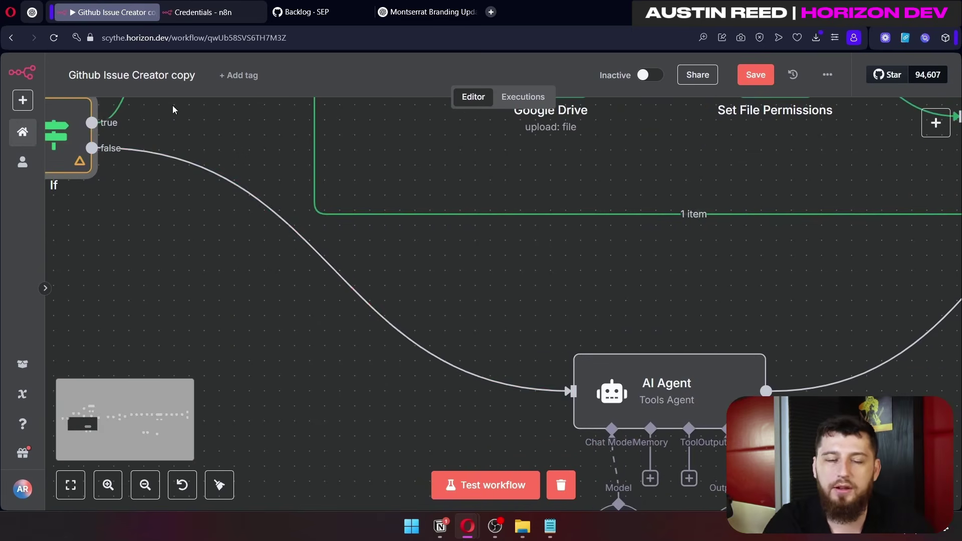
pyautogui.scroll(-8, 434, 285)
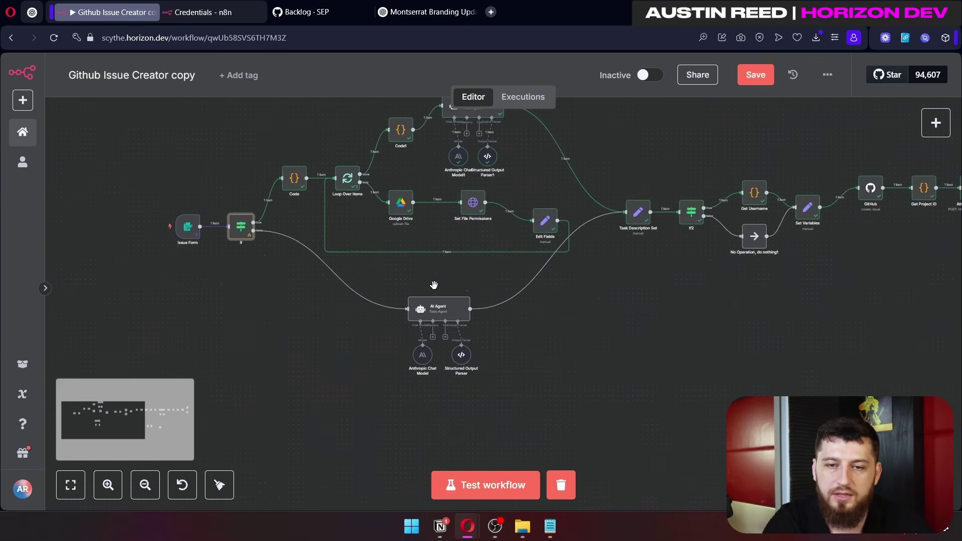
pyautogui.moveTo(792, 316); pyautogui.dragTo(850, 245)
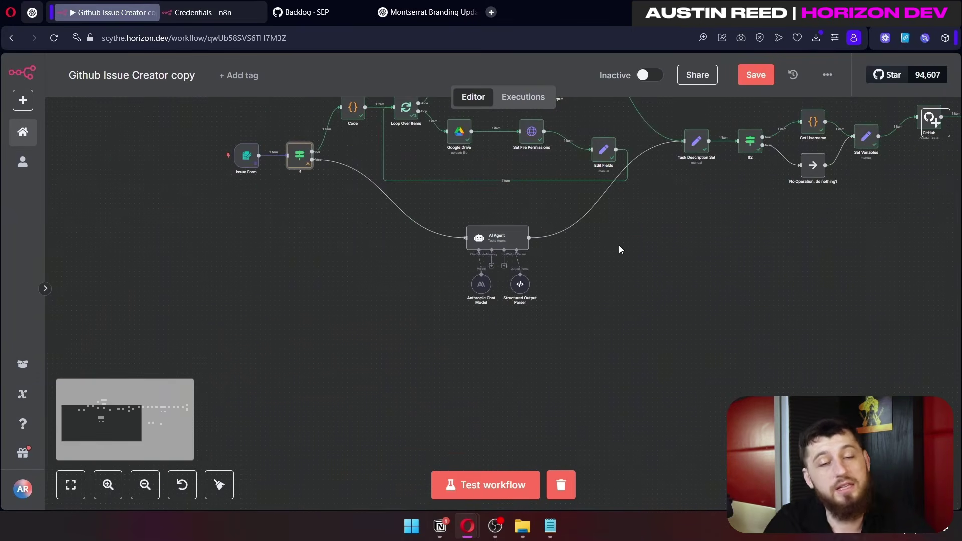
pyautogui.scroll(-3, 620, 249)
pyautogui.scroll(4, 391, 321)
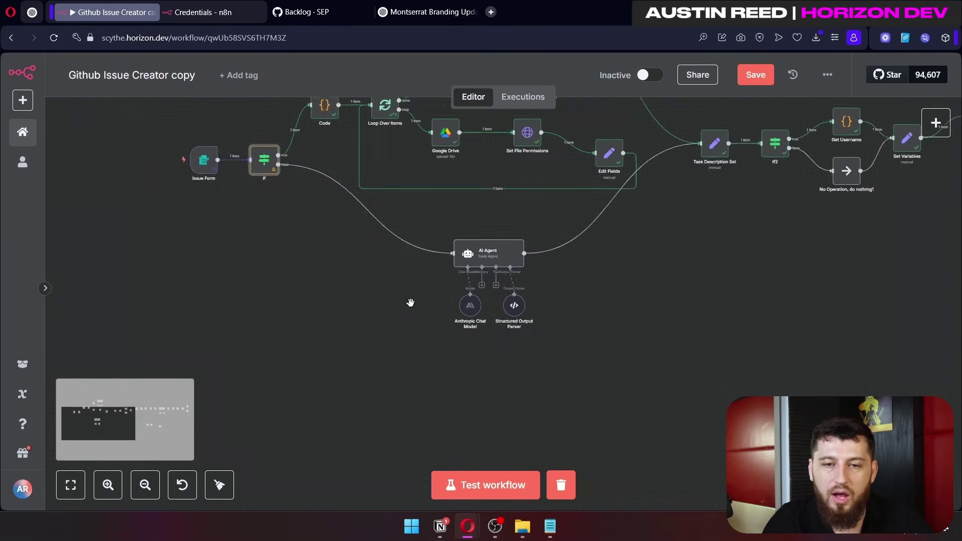
pyautogui.scroll(3, 406, 304)
pyautogui.scroll(3, 501, 281)
pyautogui.moveTo(390, 397); pyautogui.dragTo(382, 373)
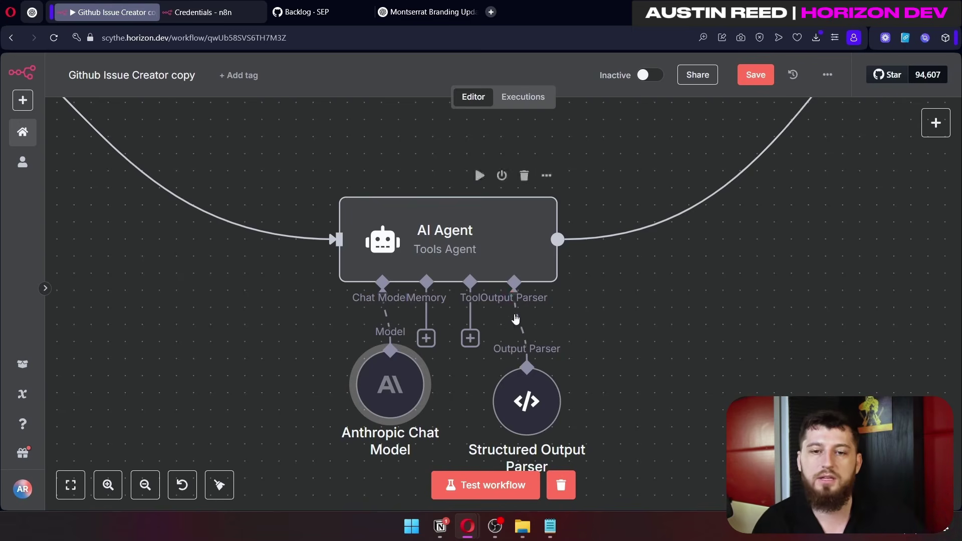
pyautogui.moveTo(502, 401); pyautogui.dragTo(531, 400)
# Step: Open the AI Agent's prompt in the full expression editor and read through it
pyautogui.doubleClick(473, 249)
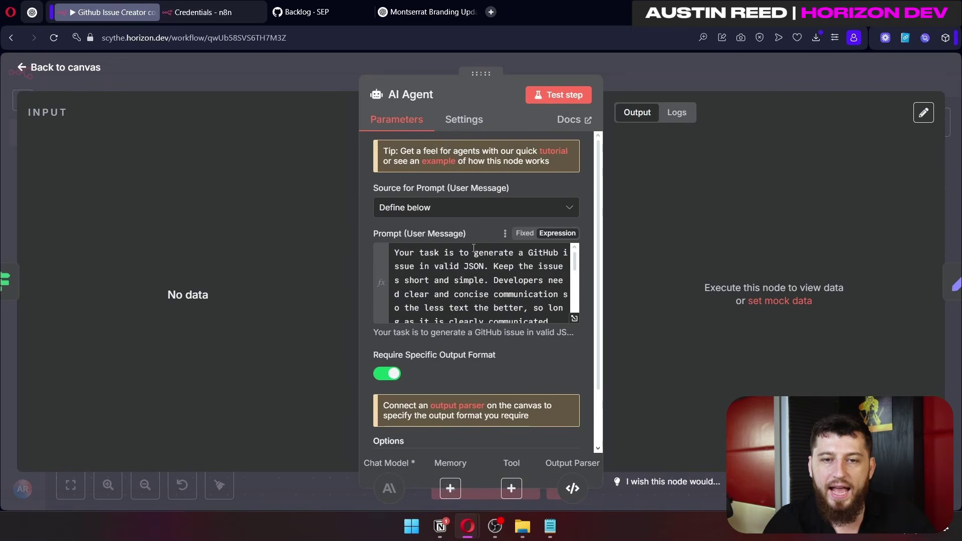
pyautogui.click(573, 318)
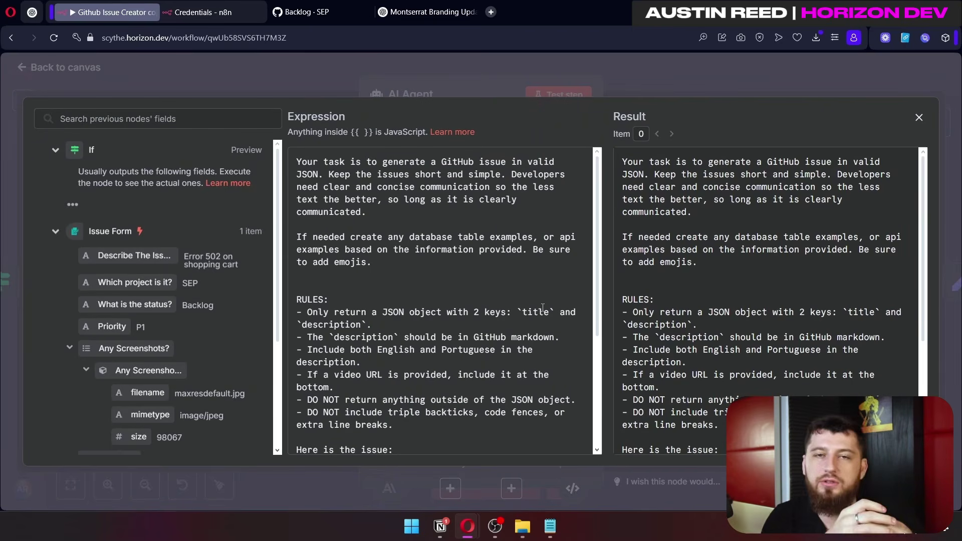
pyautogui.scroll(-3, 542, 307)
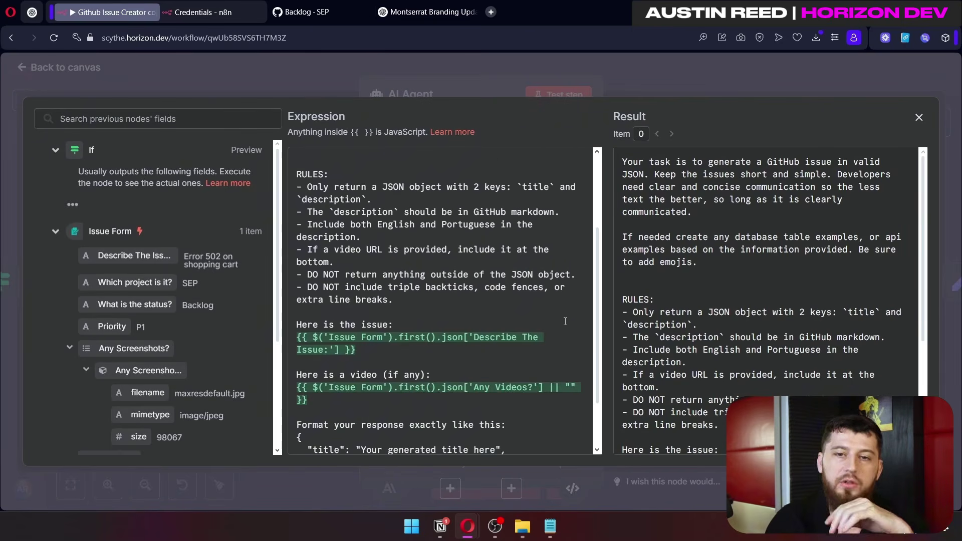
pyautogui.scroll(-1, 565, 321)
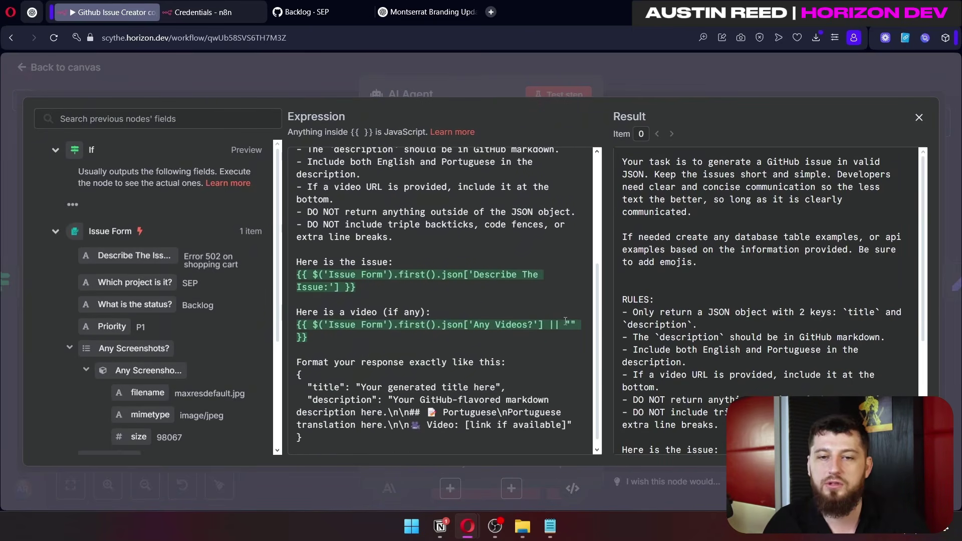
pyautogui.scroll(4, 565, 321)
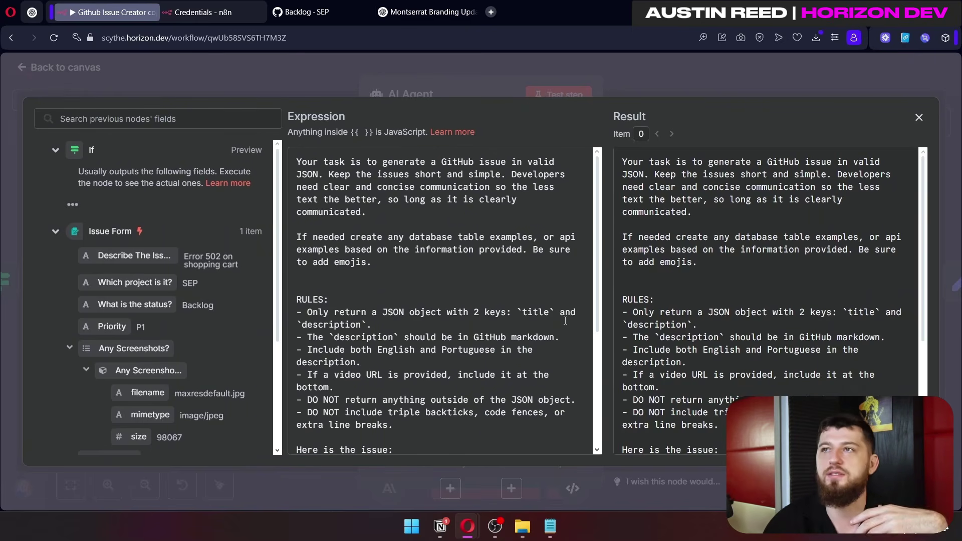
pyautogui.scroll(-1, 448, 328)
pyautogui.scroll(-4, 448, 328)
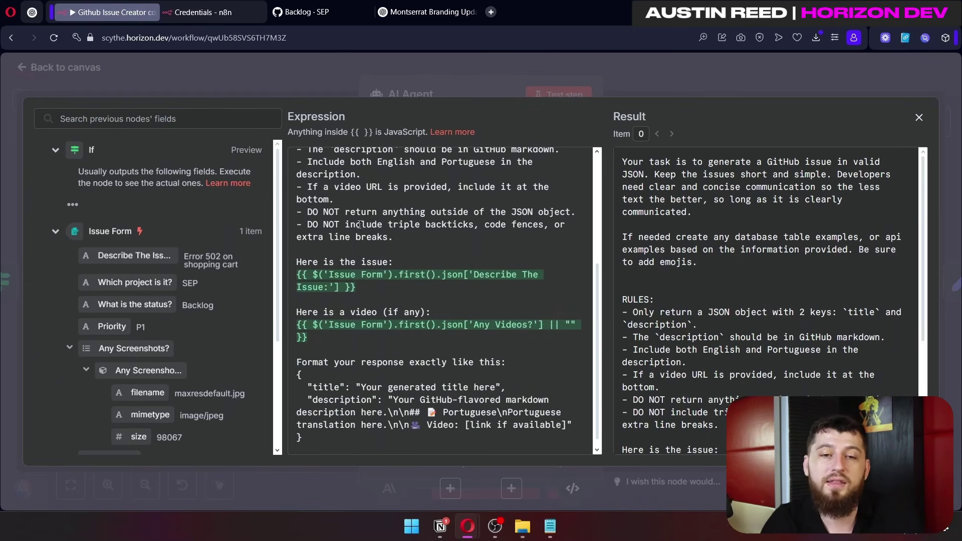
pyautogui.scroll(-1, 372, 287)
# Step: Insert the Describe The Issue: and Any Videos? fields, then delete them, leaving the prompt unchanged
pyautogui.moveTo(356, 276); pyautogui.dragTo(296, 264)
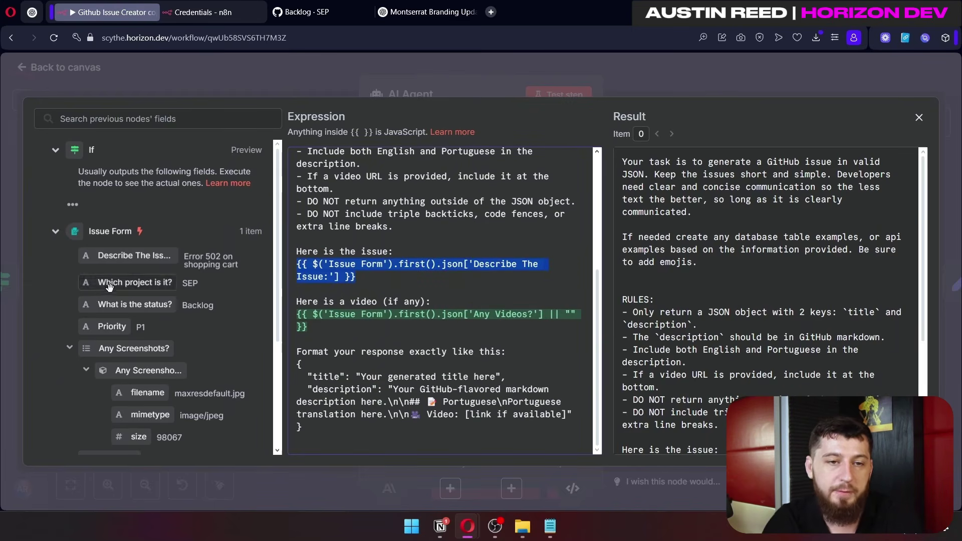
pyautogui.moveTo(124, 254); pyautogui.dragTo(304, 291)
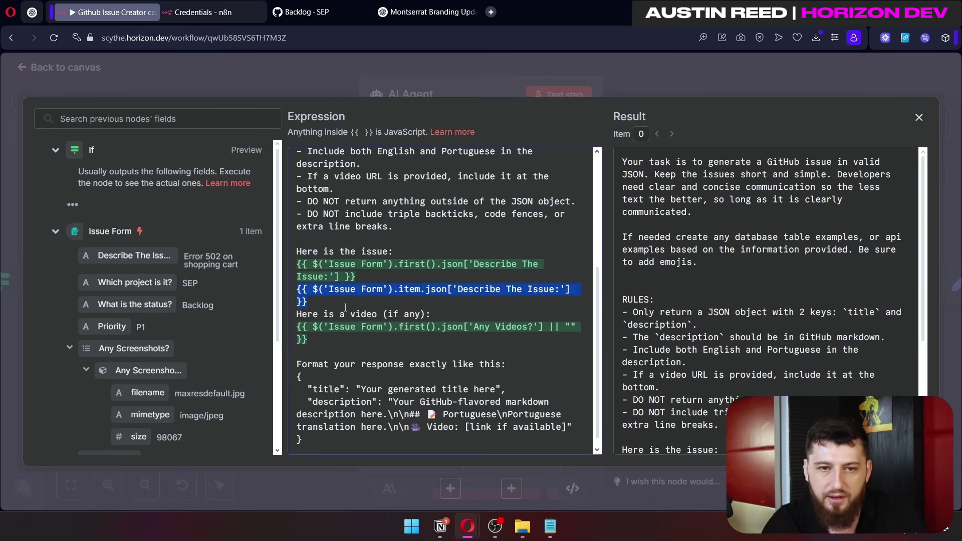
pyautogui.press('BackSpace')
pyautogui.scroll(-3, 161, 318)
pyautogui.moveTo(128, 324); pyautogui.dragTo(330, 351)
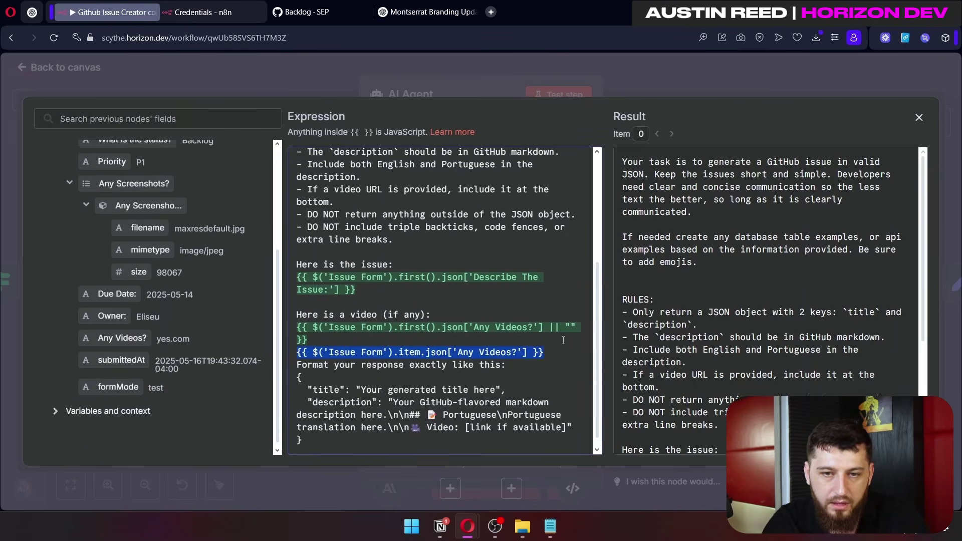
pyautogui.press('BackSpace')
pyautogui.scroll(-3, 826, 294)
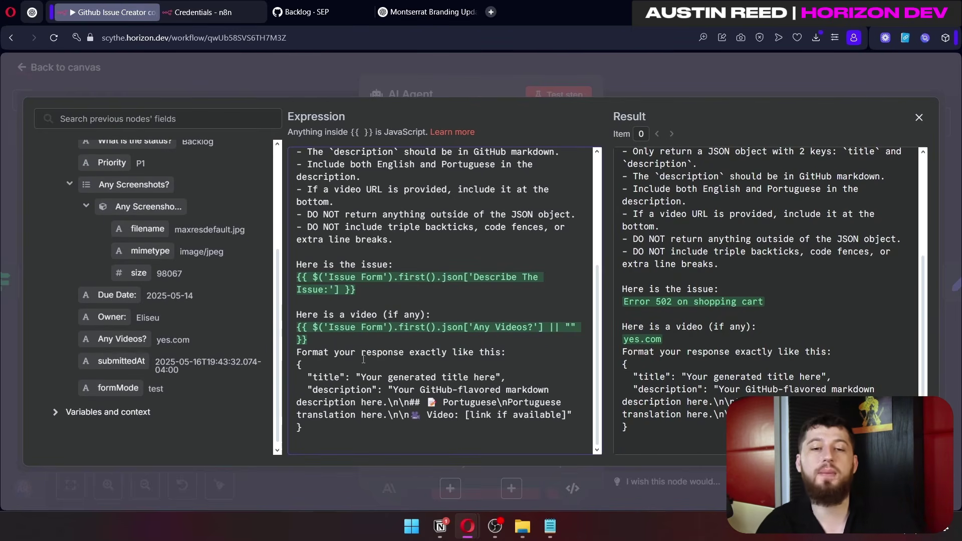
# Step: Inspect the title and description response format example, then close the expression editor
pyautogui.moveTo(294, 401); pyautogui.dragTo(286, 368)
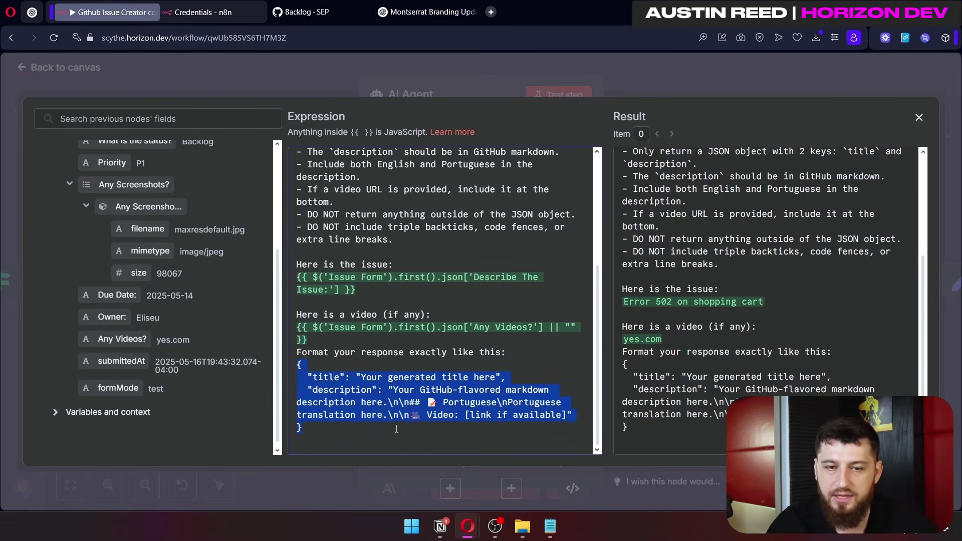
pyautogui.click(367, 377)
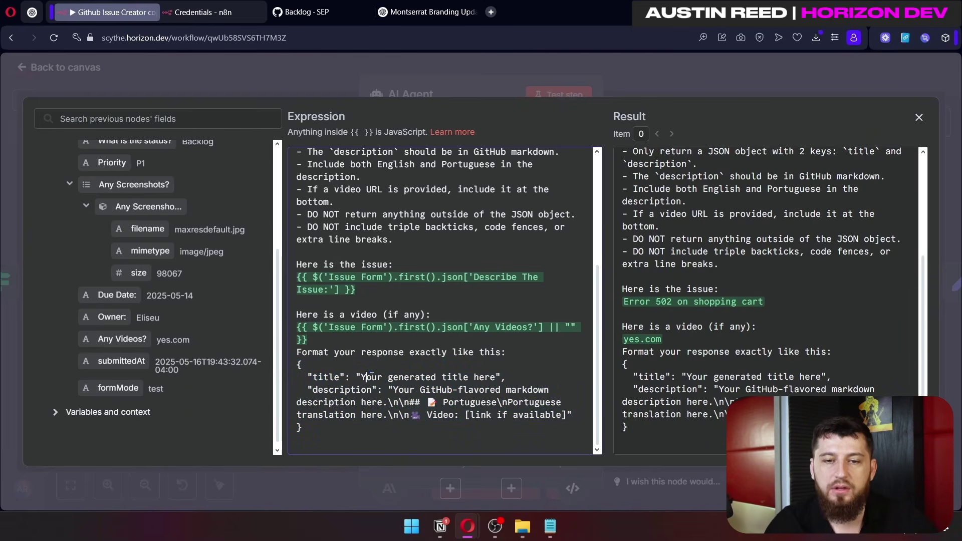
pyautogui.moveTo(323, 382); pyautogui.dragTo(357, 390)
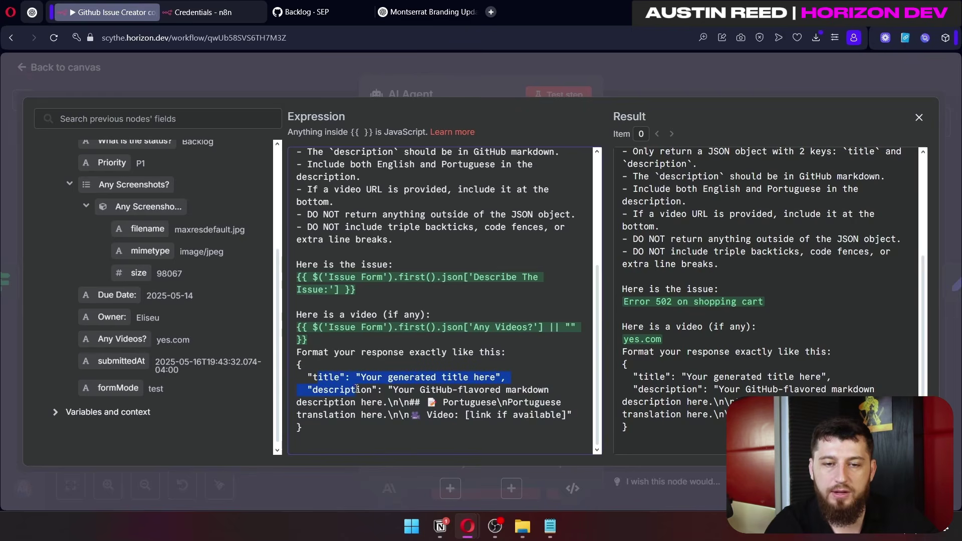
pyautogui.moveTo(487, 394); pyautogui.dragTo(543, 392)
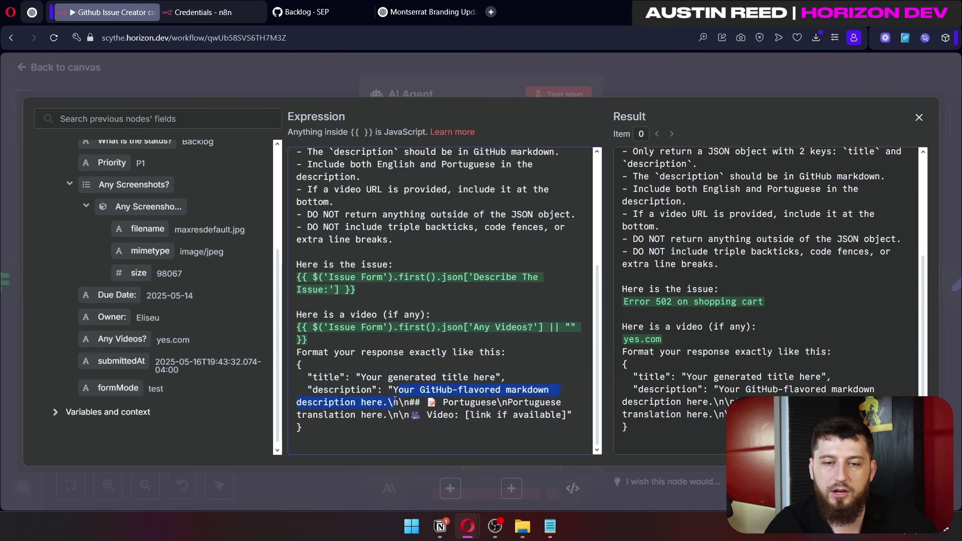
pyautogui.moveTo(392, 402); pyautogui.dragTo(461, 400)
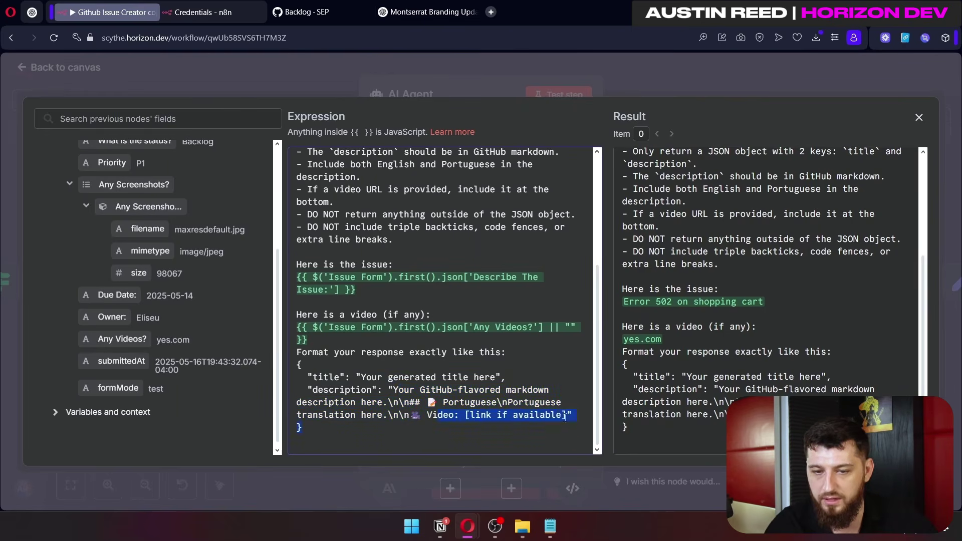
pyautogui.click(672, 80)
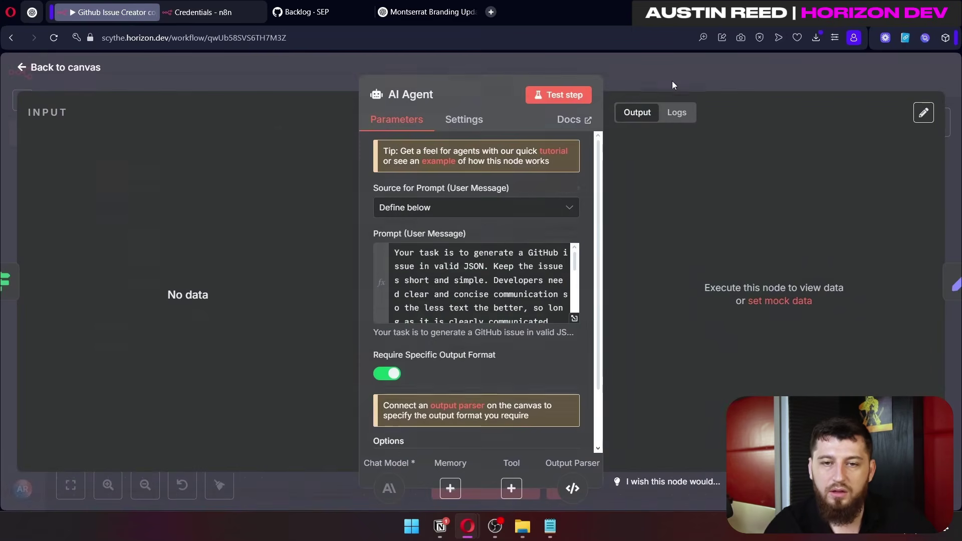
# Step: Leave the AI Agent and move the Structured Output Parser under the agent's parser slot
pyautogui.scroll(-5, 475, 280)
pyautogui.scroll(-2, 500, 370)
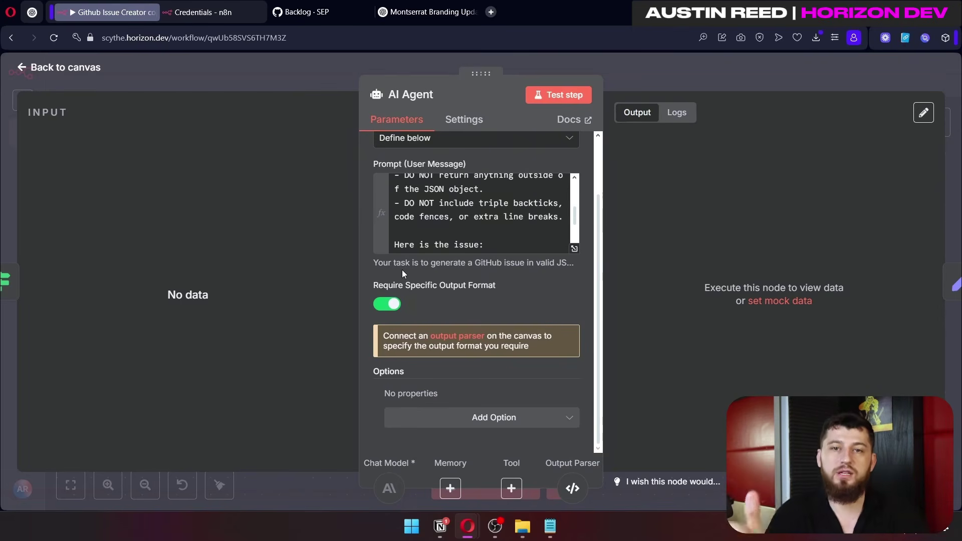
pyautogui.press('Escape')
pyautogui.moveTo(669, 365); pyautogui.dragTo(574, 385)
# Step: Inspect the Structured Output Parser's JSON example with its title and description keys
pyautogui.click(468, 230)
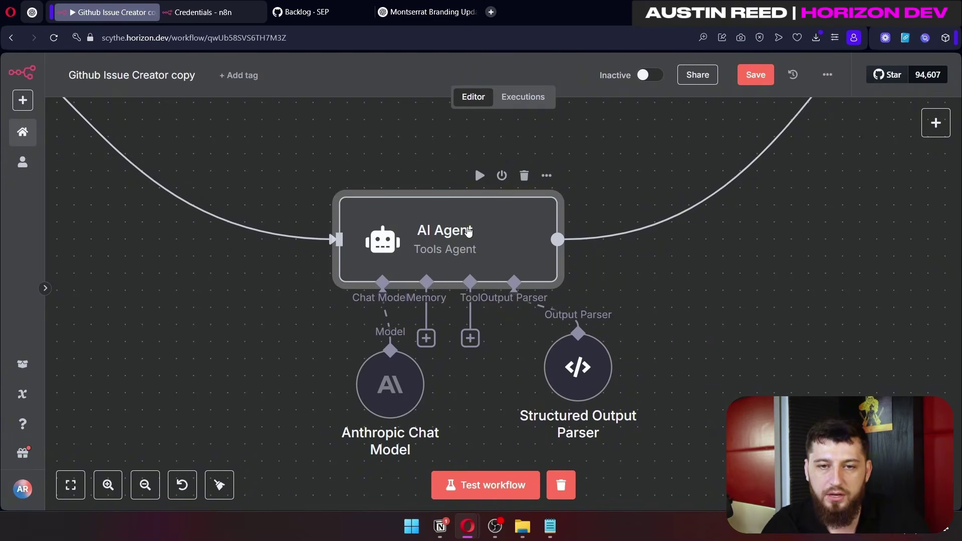
pyautogui.doubleClick(468, 230)
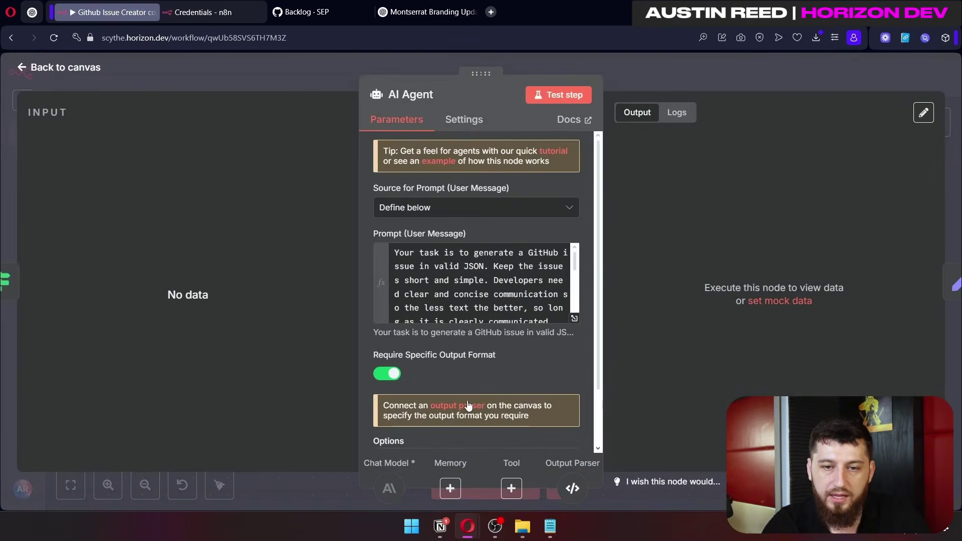
pyautogui.click(467, 404)
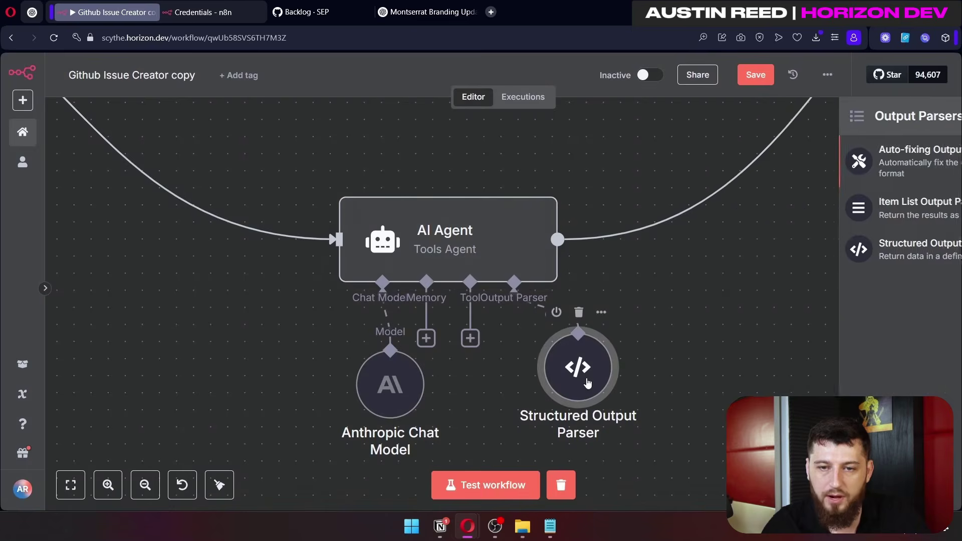
pyautogui.doubleClick(588, 382)
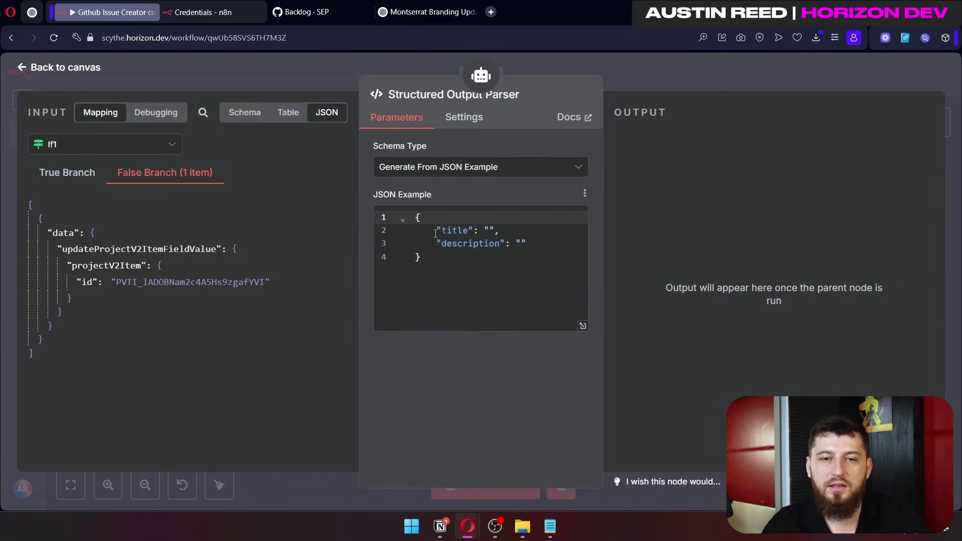
pyautogui.moveTo(435, 231); pyautogui.dragTo(527, 244)
pyautogui.moveTo(422, 257); pyautogui.dragTo(398, 194)
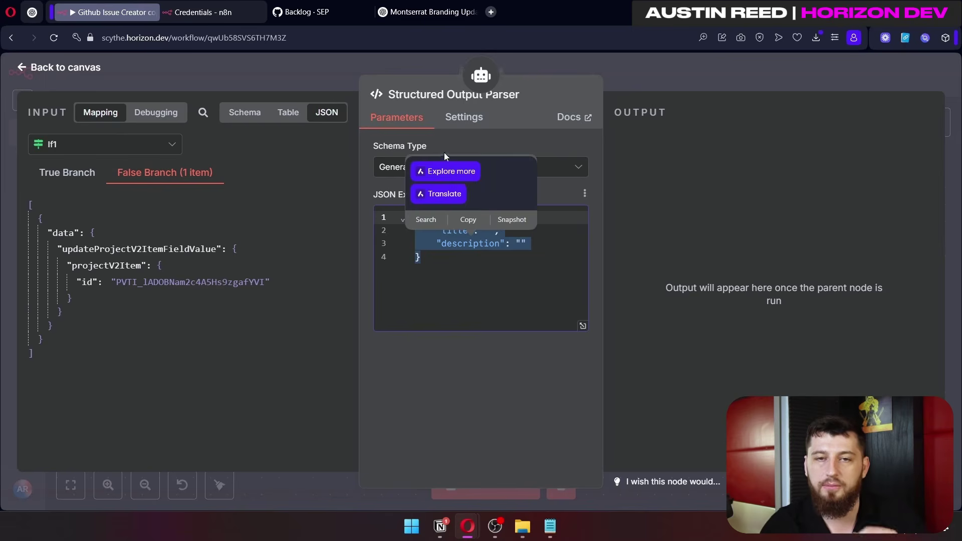
pyautogui.press('Escape')
# Step: Zoom out and open AI Agent1 to view its generated issue title and description
pyautogui.scroll(-3, 651, 282)
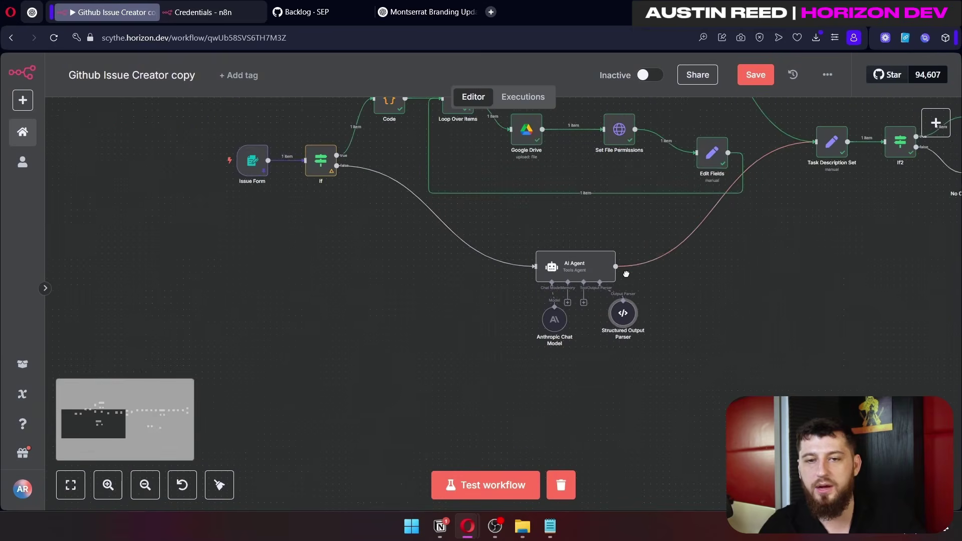
pyautogui.scroll(-2, 636, 229)
pyautogui.doubleClick(624, 153)
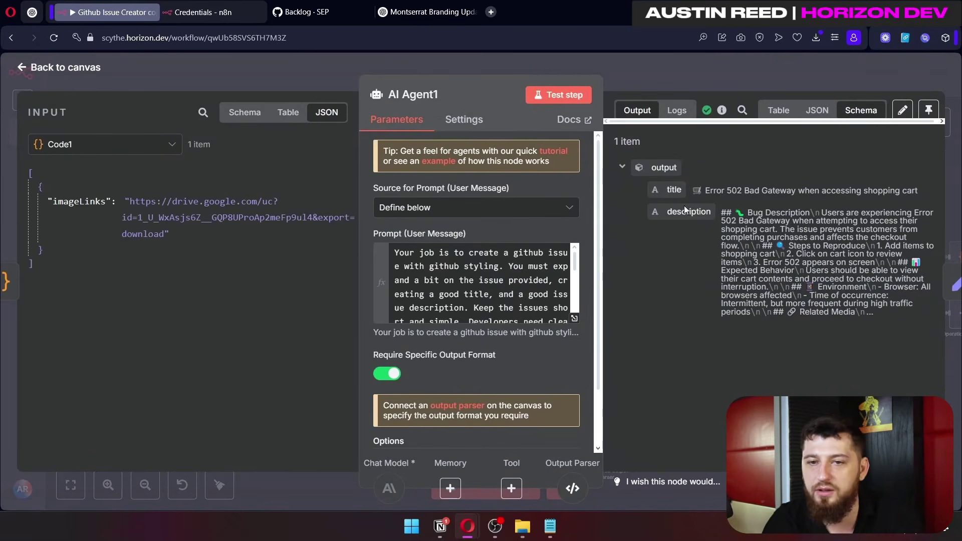
# Step: Close AI Agent1 to return to the Github Issue Creator copy canvas
pyautogui.click(698, 71)
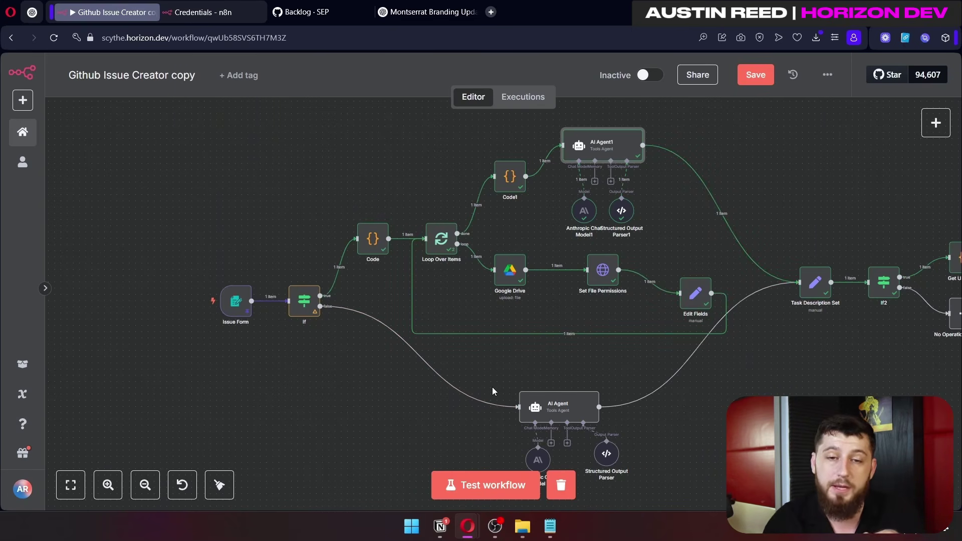
pyautogui.doubleClick(380, 240)
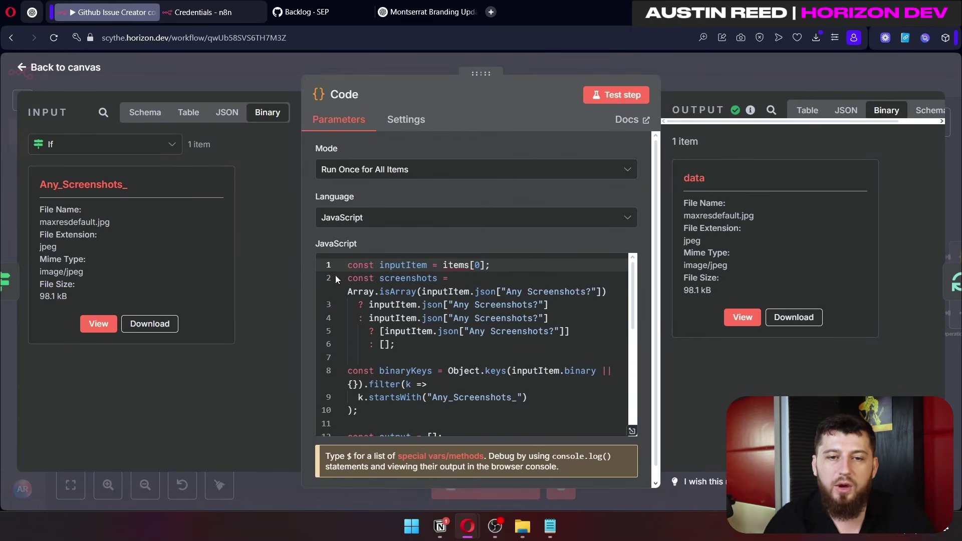
pyautogui.moveTo(352, 266); pyautogui.dragTo(498, 506)
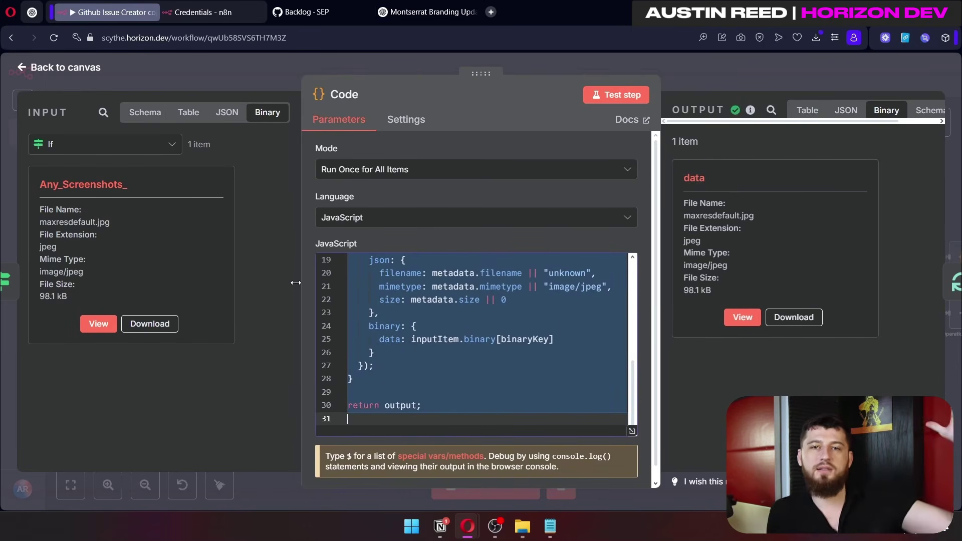
pyautogui.press('Escape')
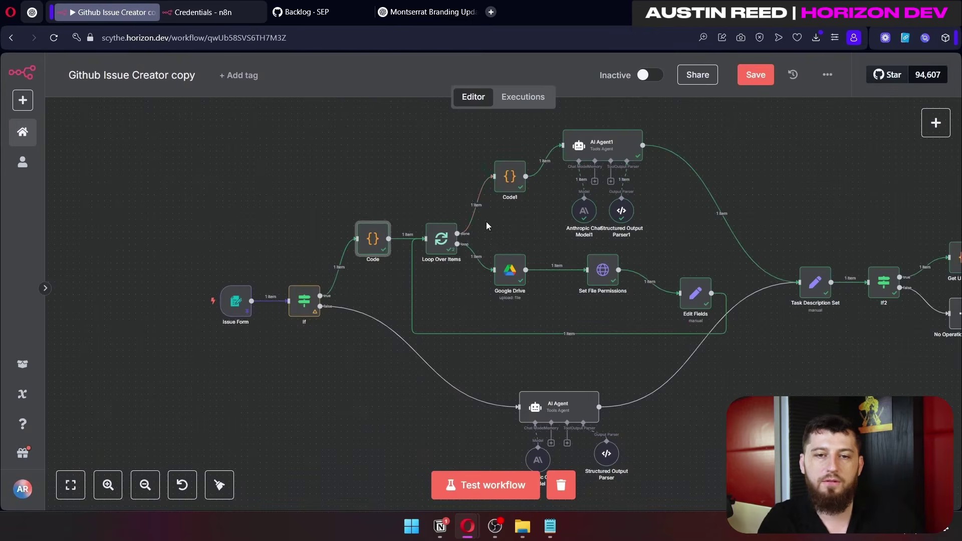
pyautogui.doubleClick(370, 241)
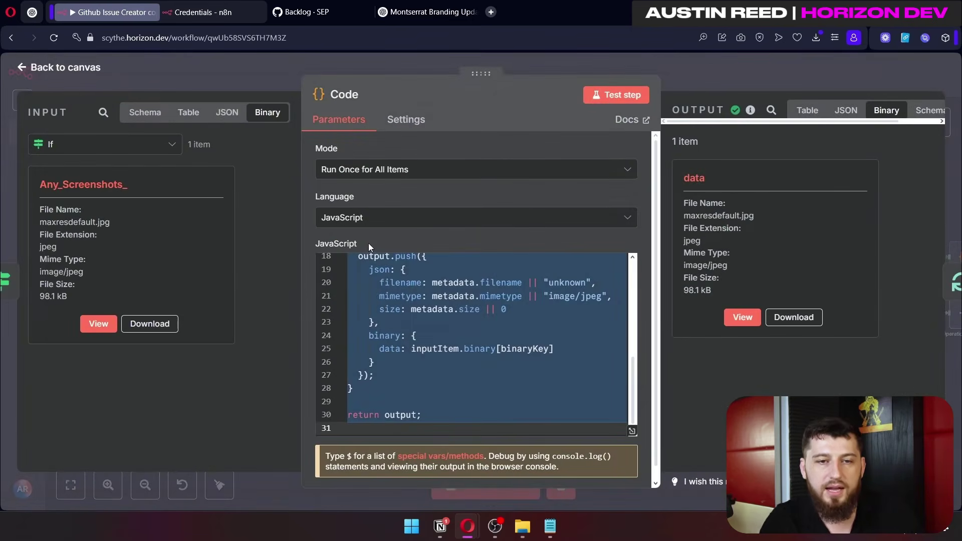
pyautogui.click(240, 79)
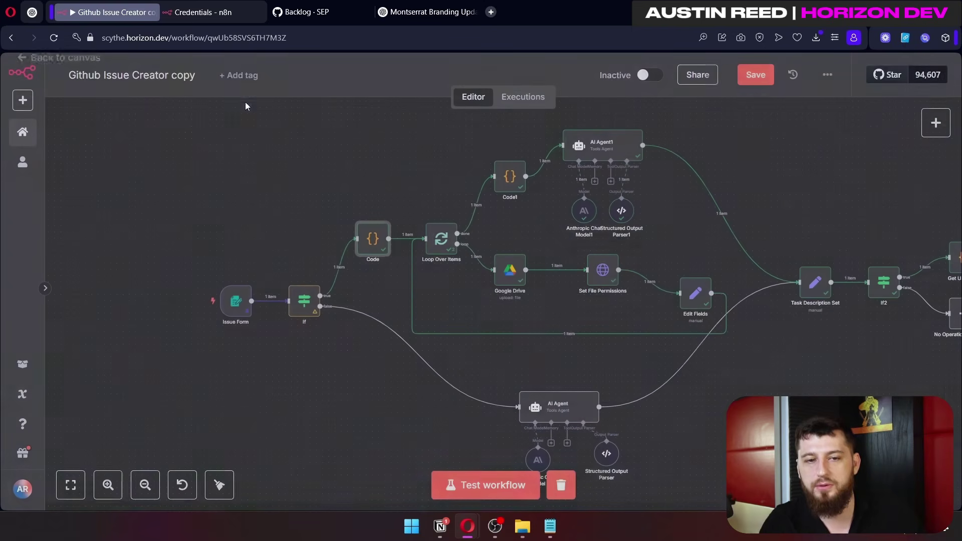
pyautogui.doubleClick(441, 239)
pyautogui.click(269, 114)
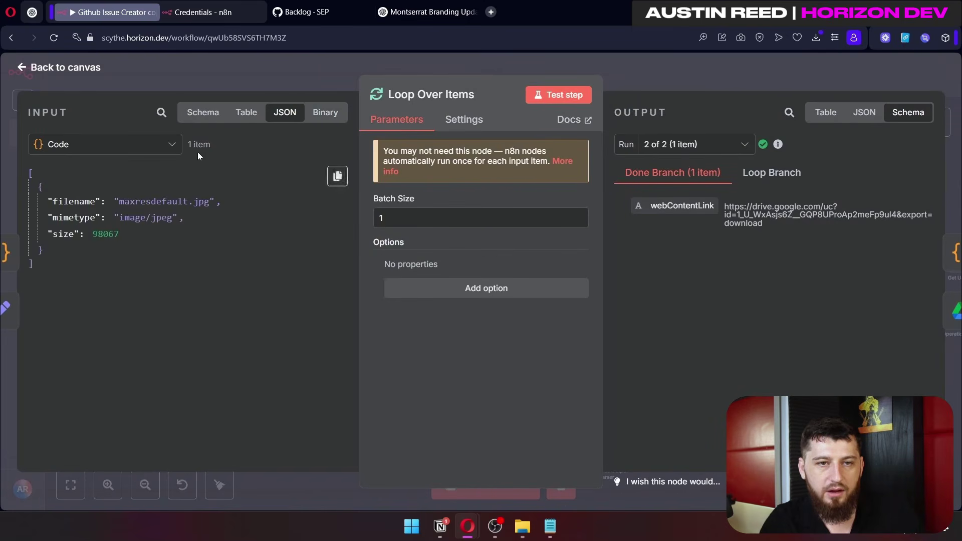
pyautogui.click(168, 145)
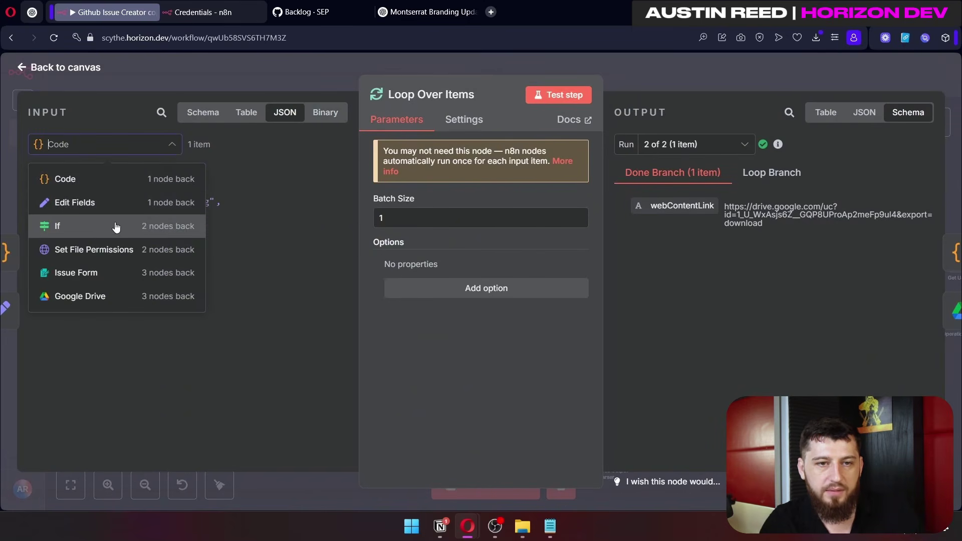
pyautogui.click(116, 273)
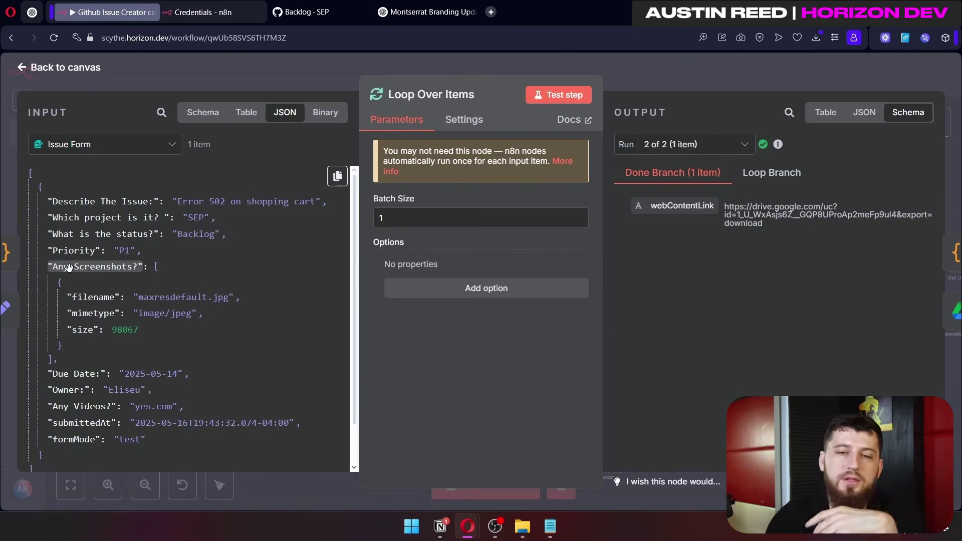
pyautogui.press('Escape')
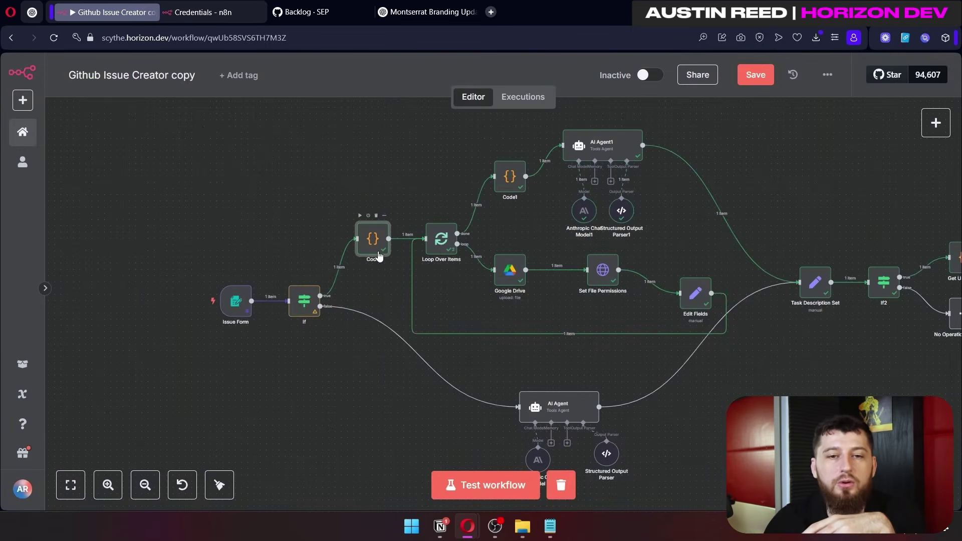
pyautogui.doubleClick(379, 256)
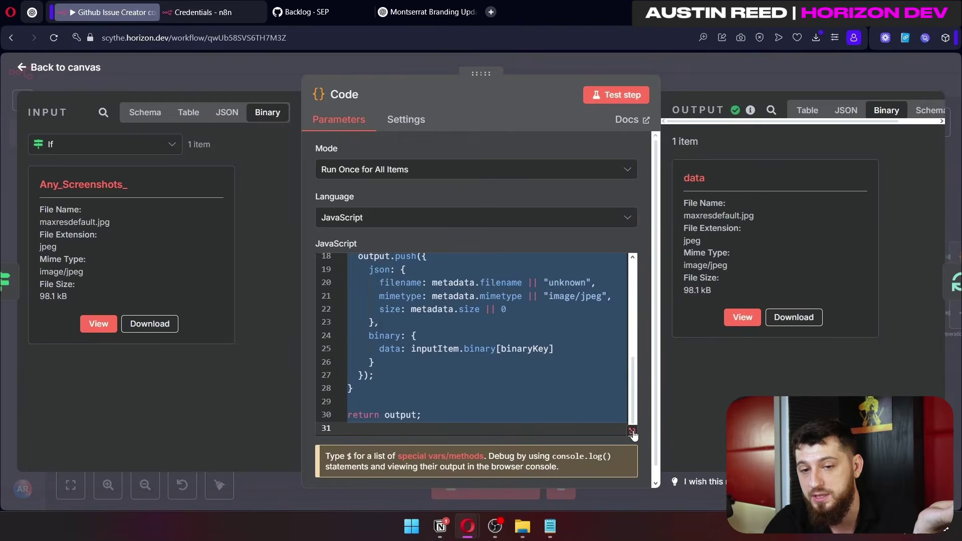
pyautogui.click(632, 430)
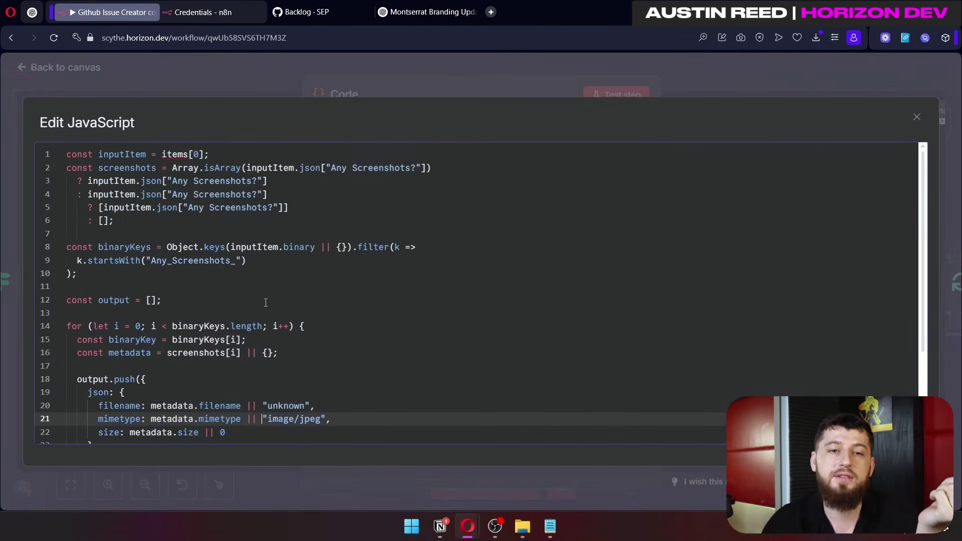
pyautogui.scroll(-3, 280, 298)
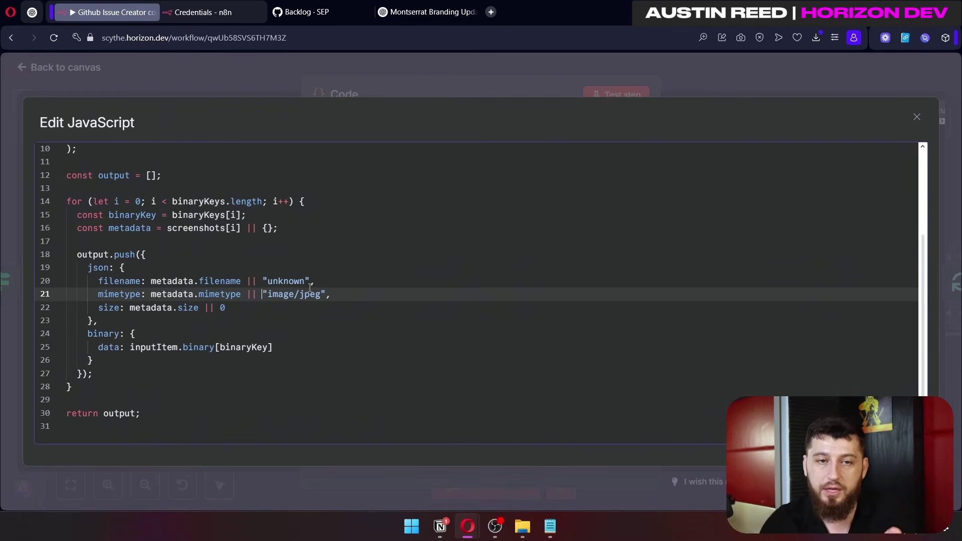
pyautogui.scroll(3, 310, 286)
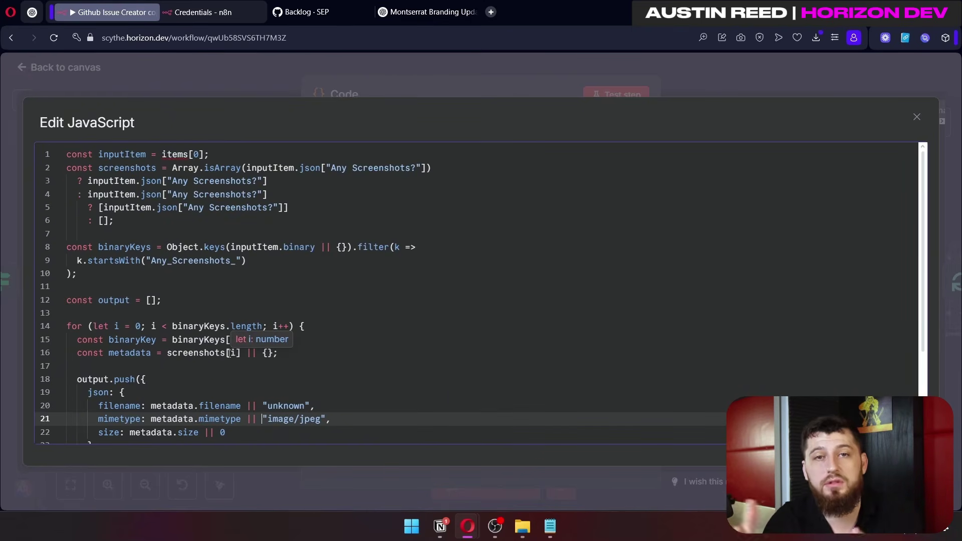
pyautogui.click(359, 292)
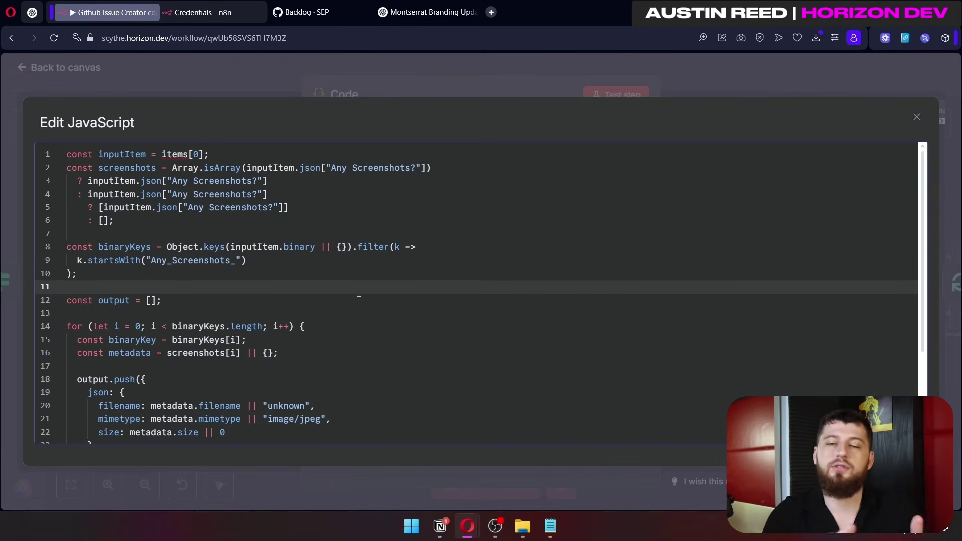
pyautogui.click(774, 74)
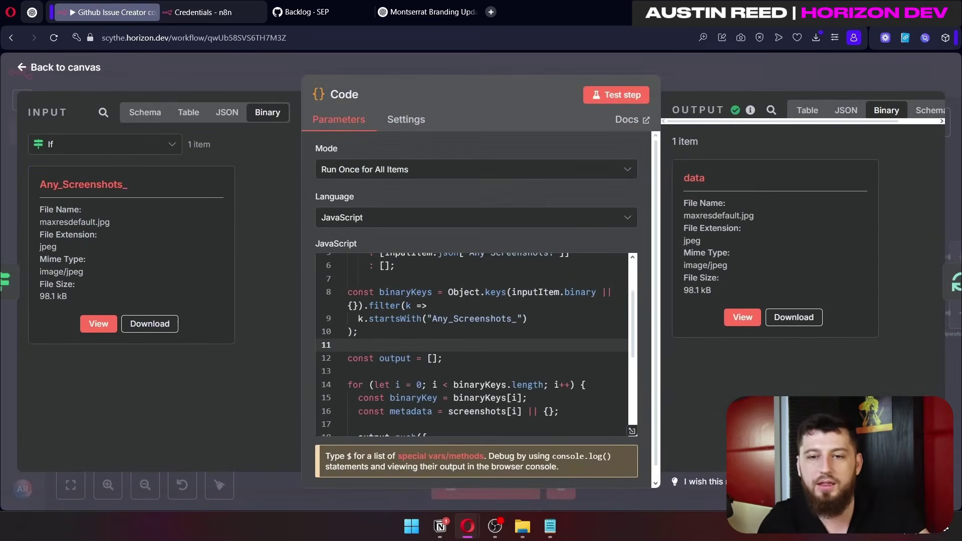
pyautogui.scroll(-1, 441, 292)
pyautogui.press('Escape')
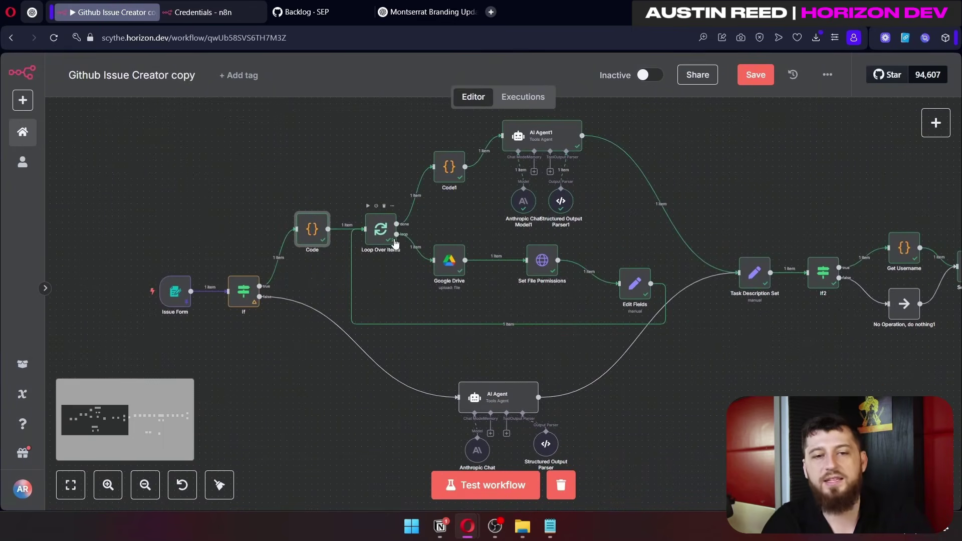
# Step: Check the Loop Over Items node's batch size of 1, then close it
pyautogui.doubleClick(379, 230)
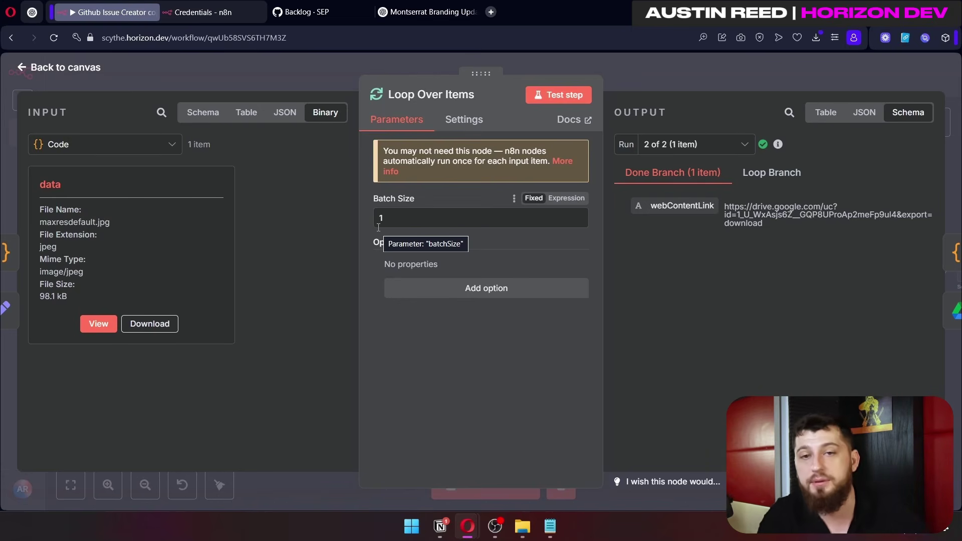
pyautogui.press('Escape')
# Step: Review the Google Drive node uploading the 'data' binary to Github Screenshots, then return to the canvas
pyautogui.doubleClick(415, 265)
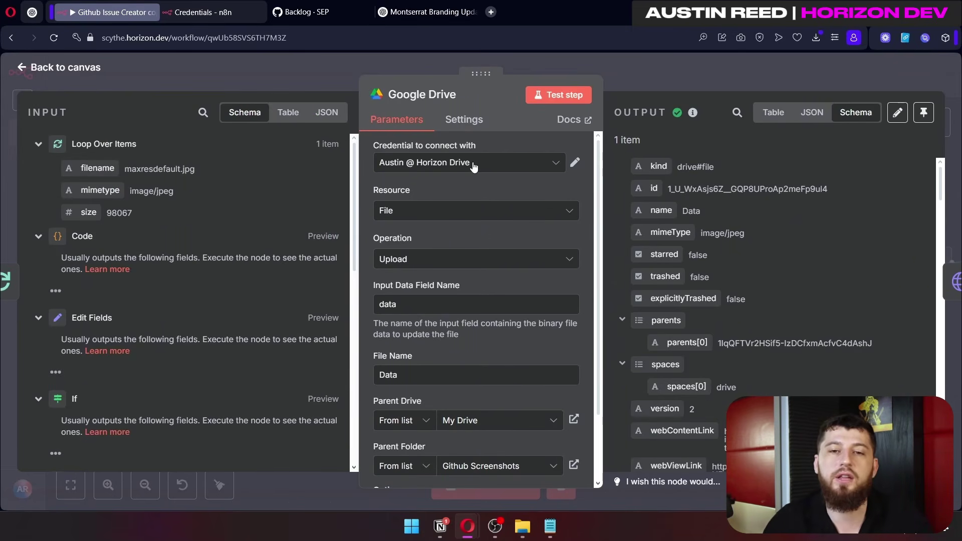
pyautogui.scroll(-2, 415, 215)
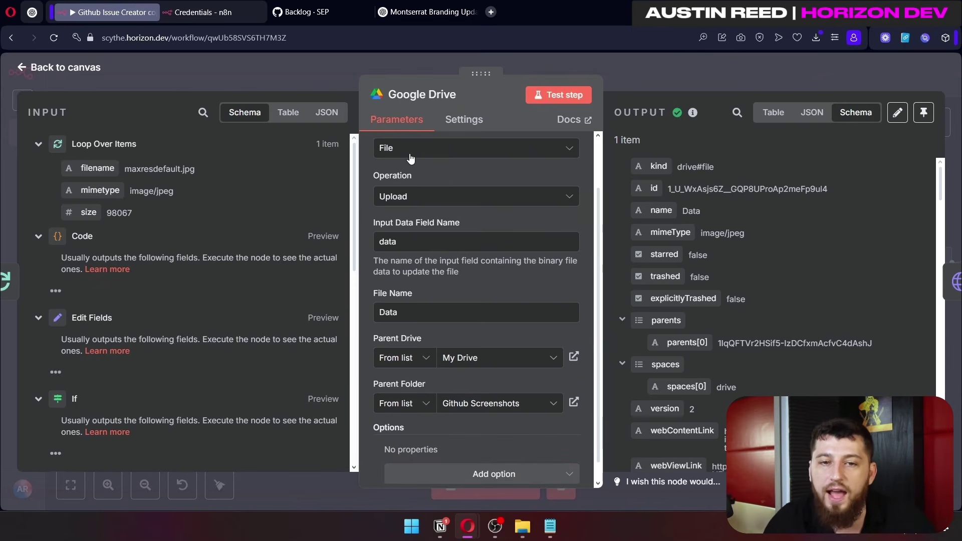
pyautogui.moveTo(573, 246); pyautogui.dragTo(351, 246)
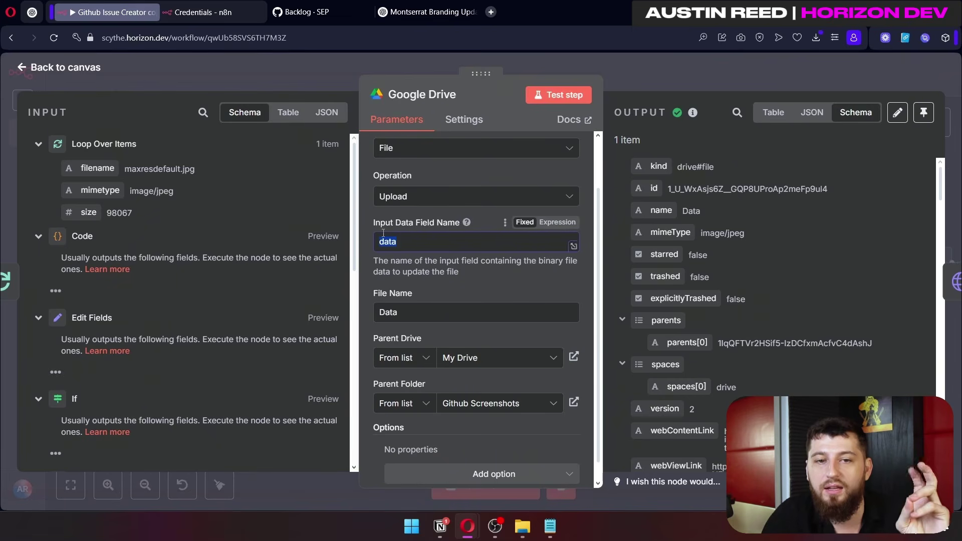
pyautogui.scroll(-1, 493, 269)
pyautogui.moveTo(441, 292); pyautogui.dragTo(367, 286)
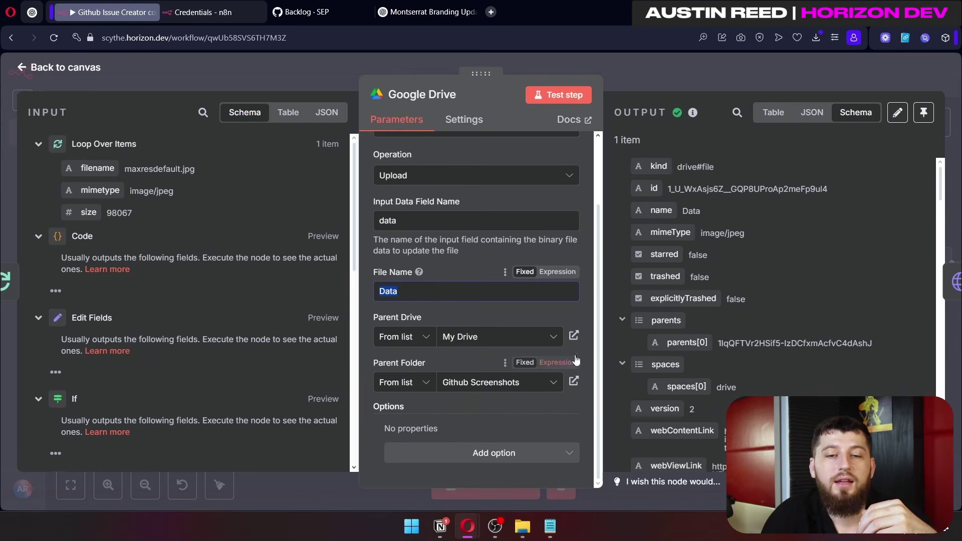
pyautogui.click(681, 82)
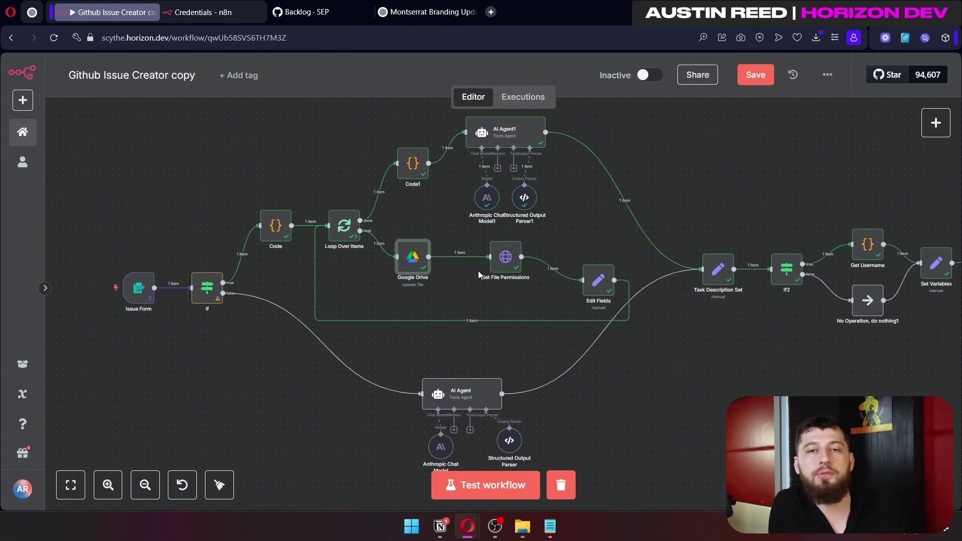
# Step: Open Set File Permissions and examine its permissions URL built from the Drive file's {{ $json.id }}
pyautogui.moveTo(513, 257)
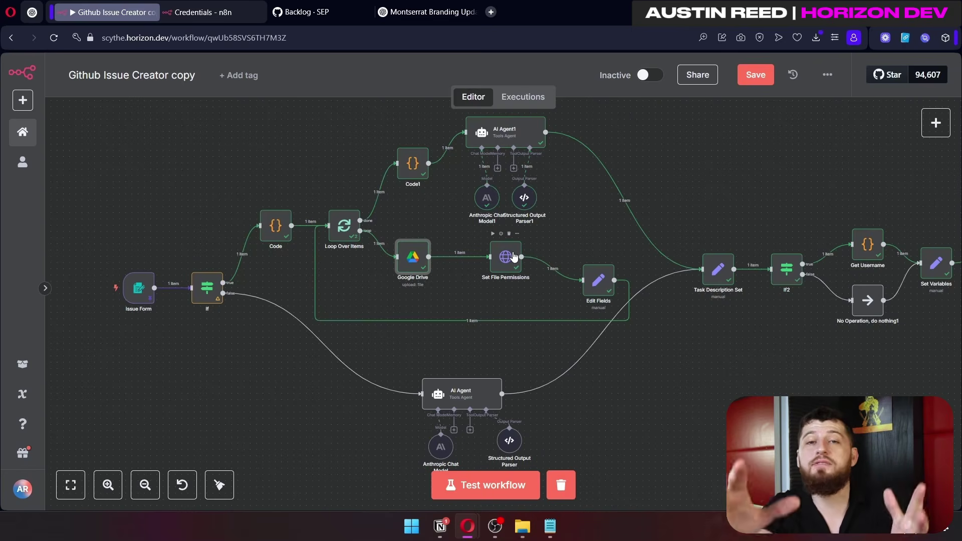
pyautogui.doubleClick(513, 256)
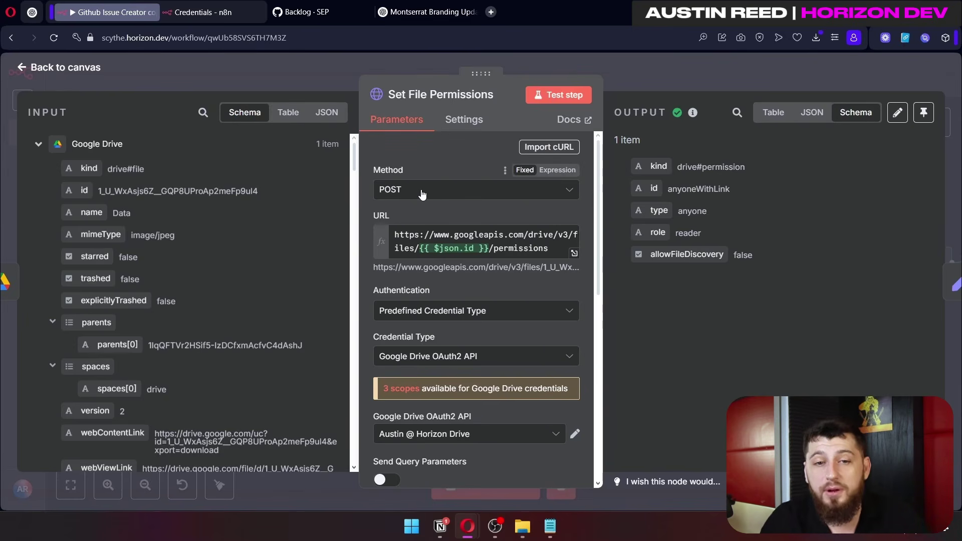
pyautogui.moveTo(551, 249); pyautogui.dragTo(387, 220)
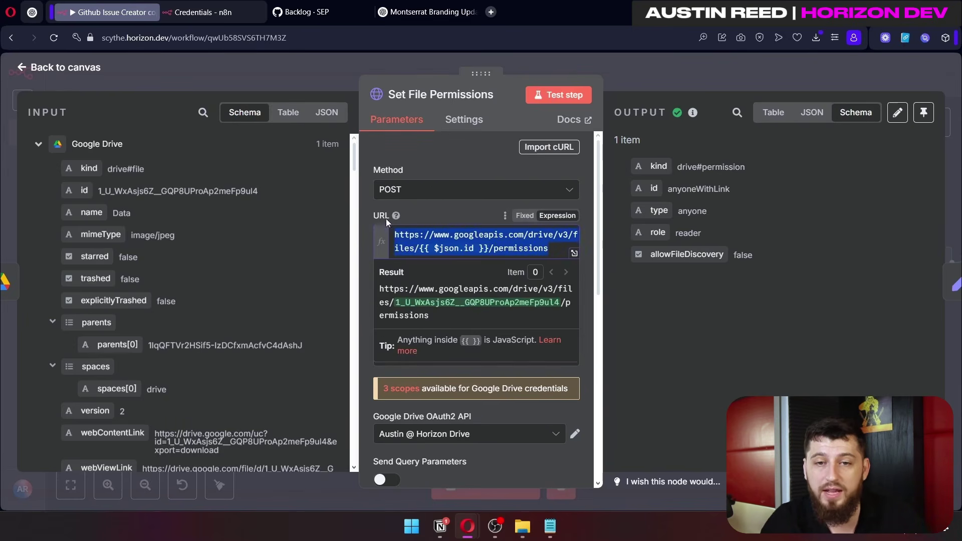
pyautogui.click(510, 239)
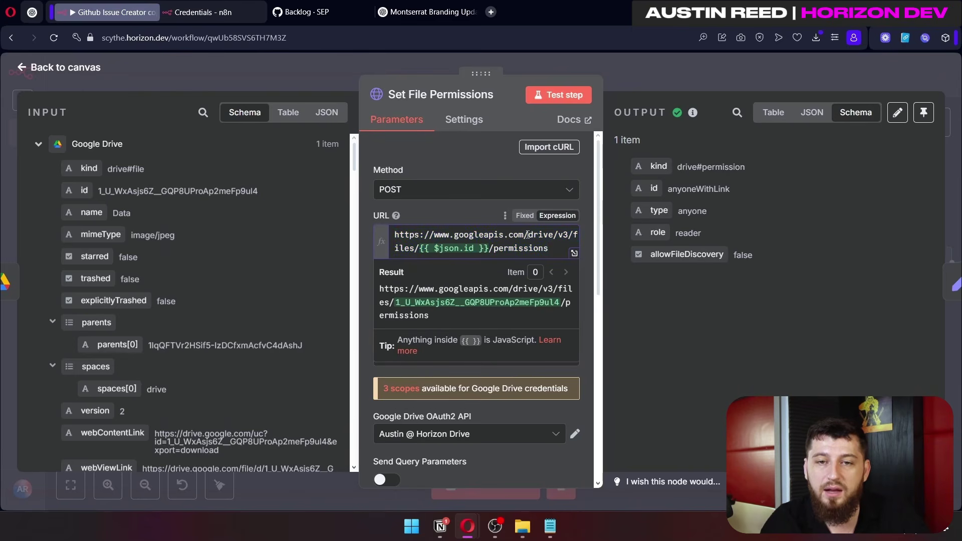
pyautogui.moveTo(488, 248); pyautogui.dragTo(418, 249)
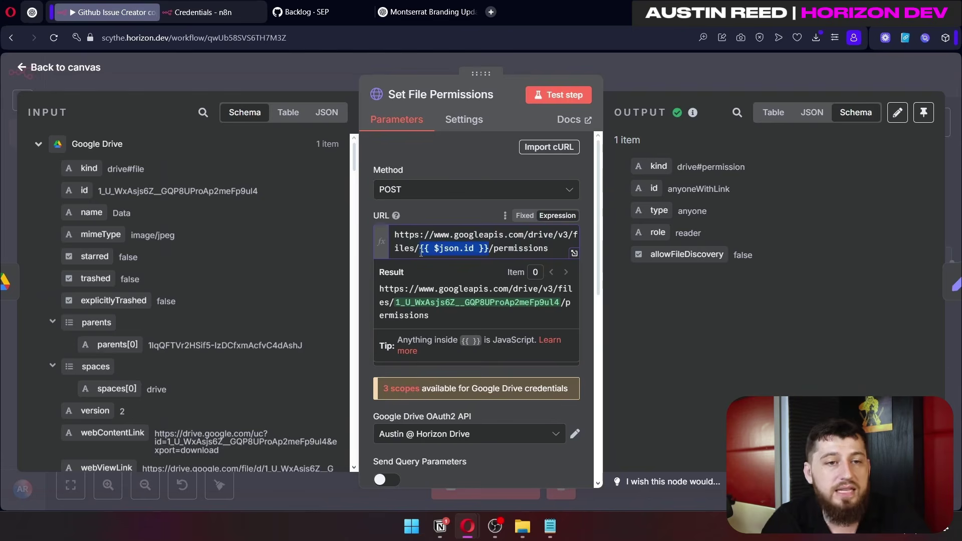
pyautogui.moveTo(100, 193); pyautogui.dragTo(420, 253)
pyautogui.moveTo(135, 148); pyautogui.dragTo(72, 147)
pyautogui.moveTo(548, 253); pyautogui.dragTo(482, 249)
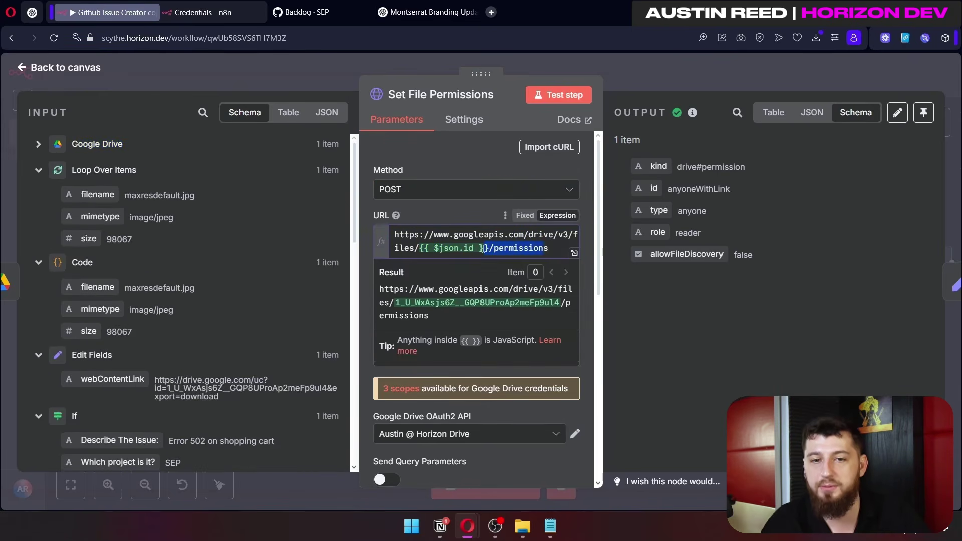
# Step: Keep Predefined Credential Type authentication with Google Drive OAuth2 API and the existing Drive account
pyautogui.click(442, 209)
pyautogui.scroll(-3, 451, 226)
pyautogui.click(441, 186)
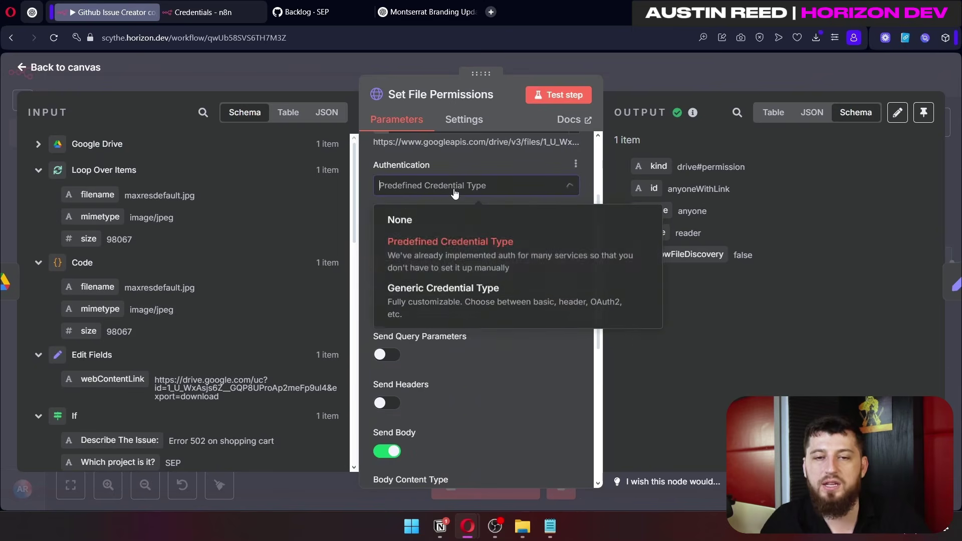
pyautogui.click(432, 249)
pyautogui.click(458, 233)
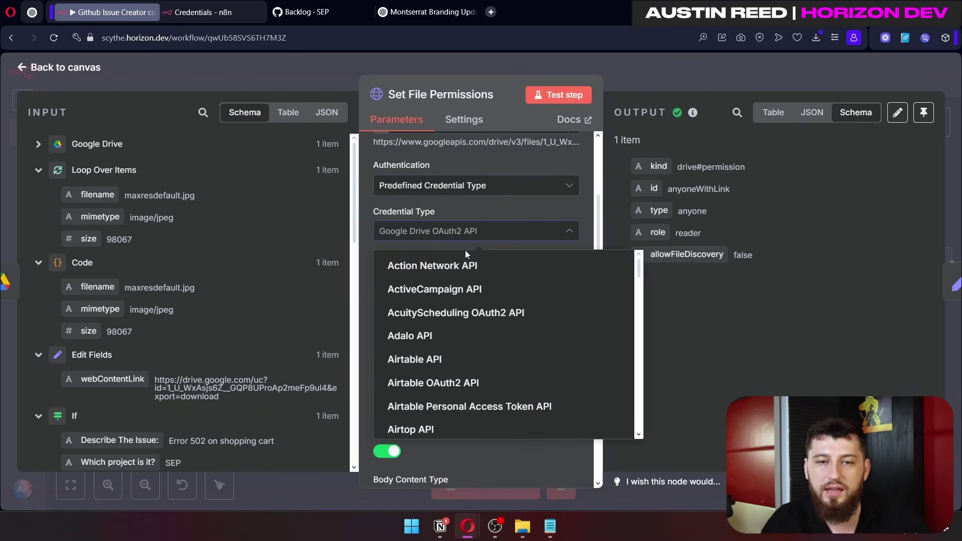
pyautogui.scroll(-20, 464, 343)
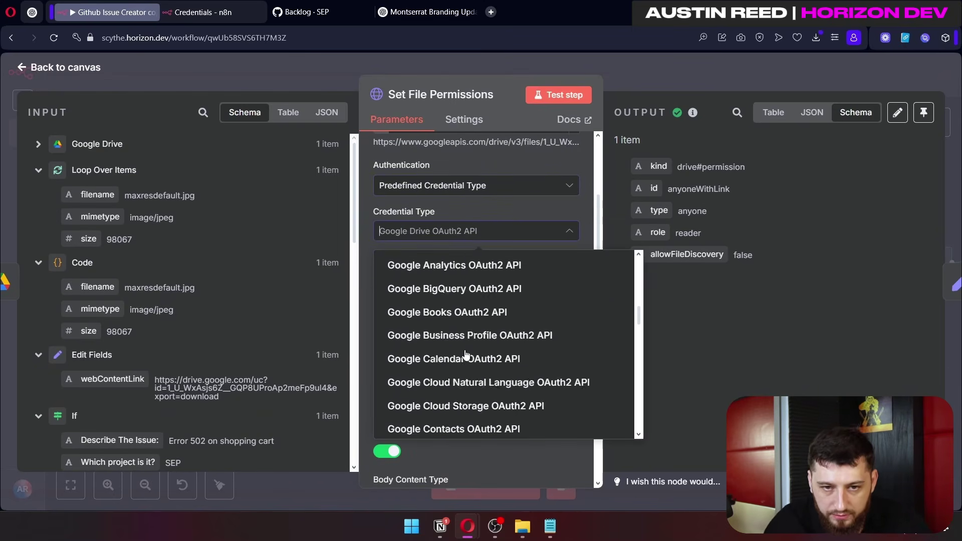
pyautogui.scroll(2, 466, 348)
pyautogui.click(462, 307)
pyautogui.scroll(-1, 462, 261)
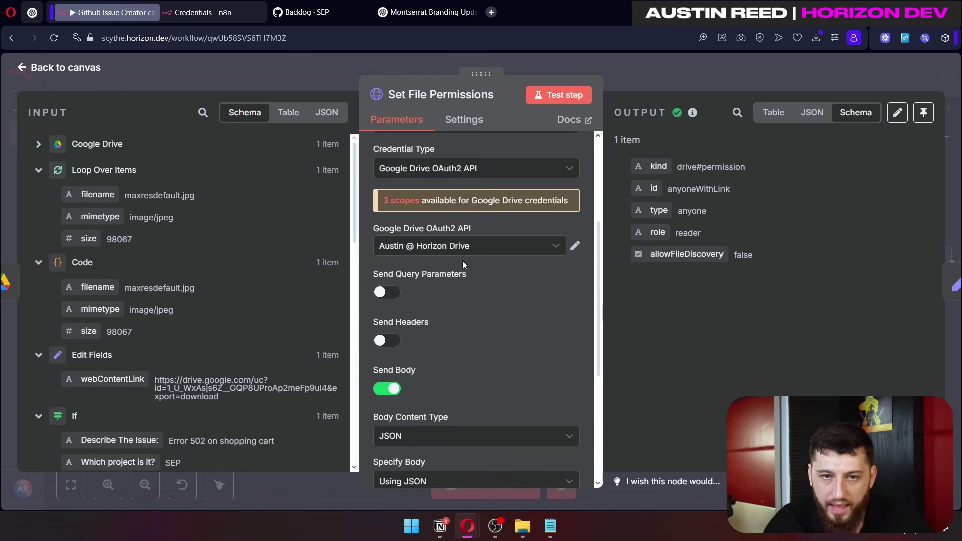
pyautogui.click(424, 246)
pyautogui.click(440, 284)
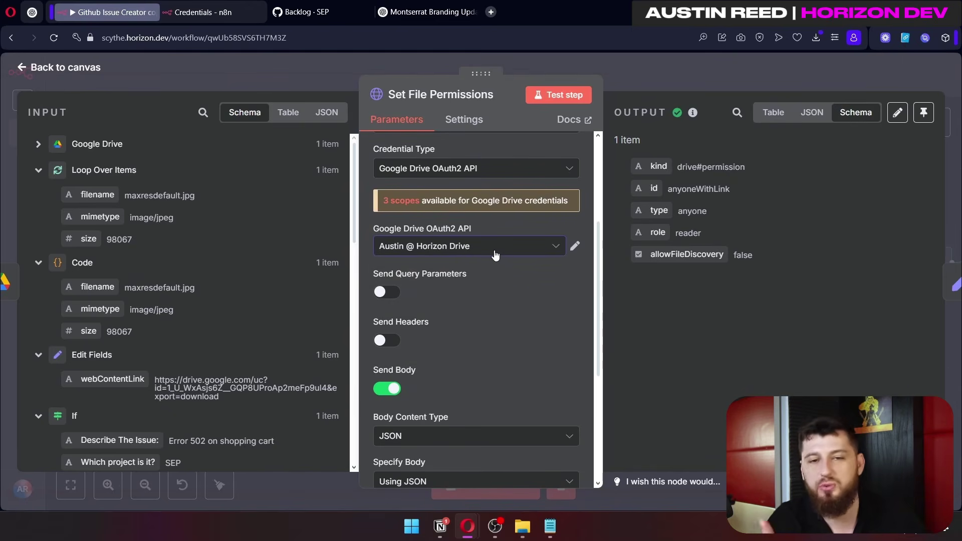
# Step: Review the JSON body's reader role and anyone type, then check the URL's resolved file id
pyautogui.scroll(-3, 494, 254)
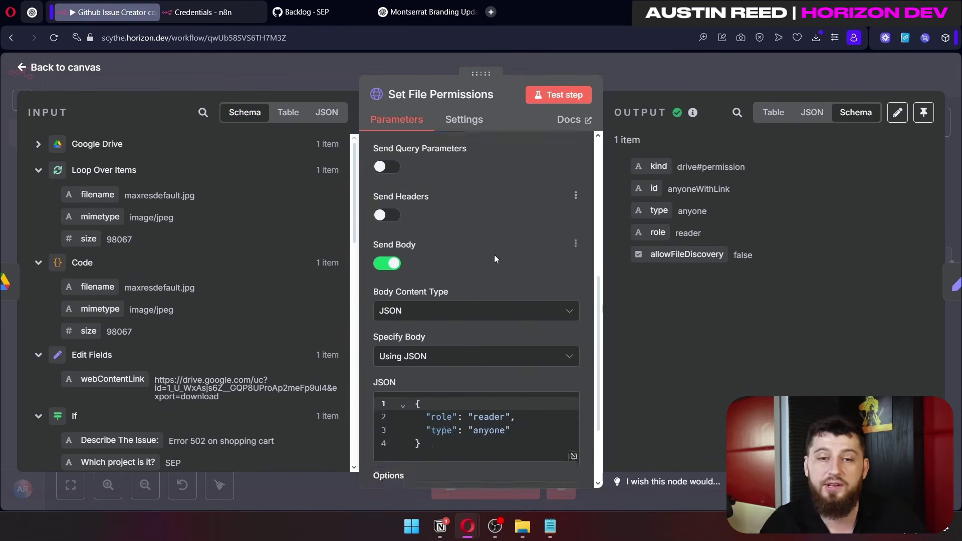
pyautogui.scroll(-2, 416, 210)
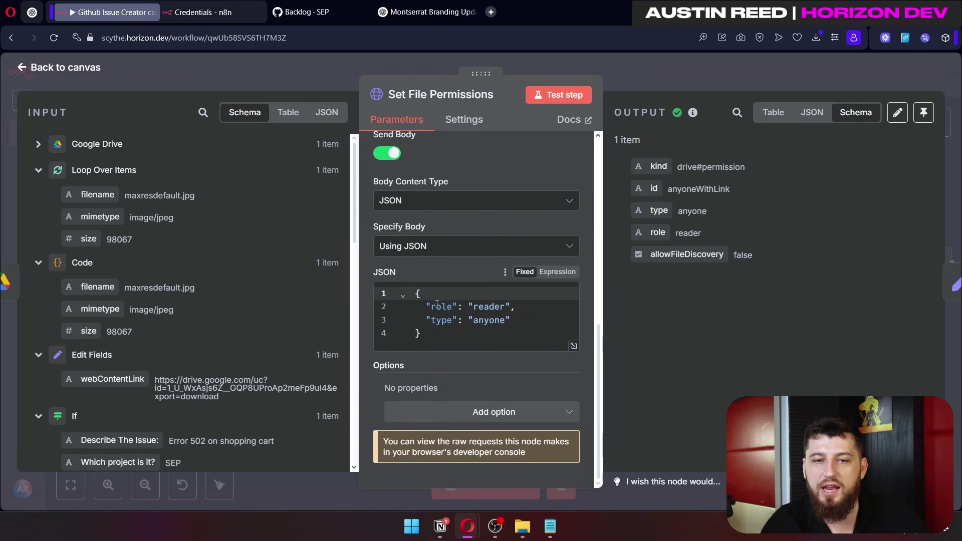
pyautogui.doubleClick(488, 306)
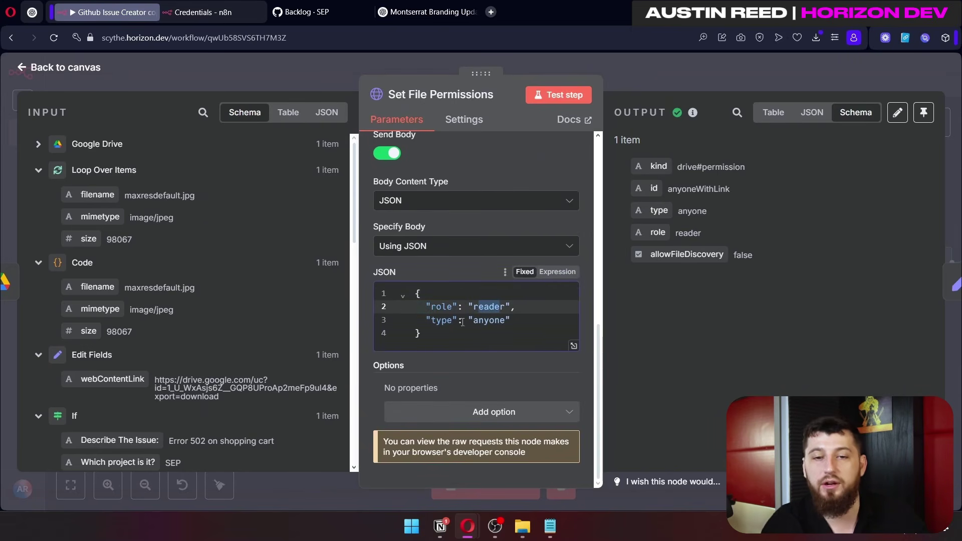
pyautogui.click(491, 326)
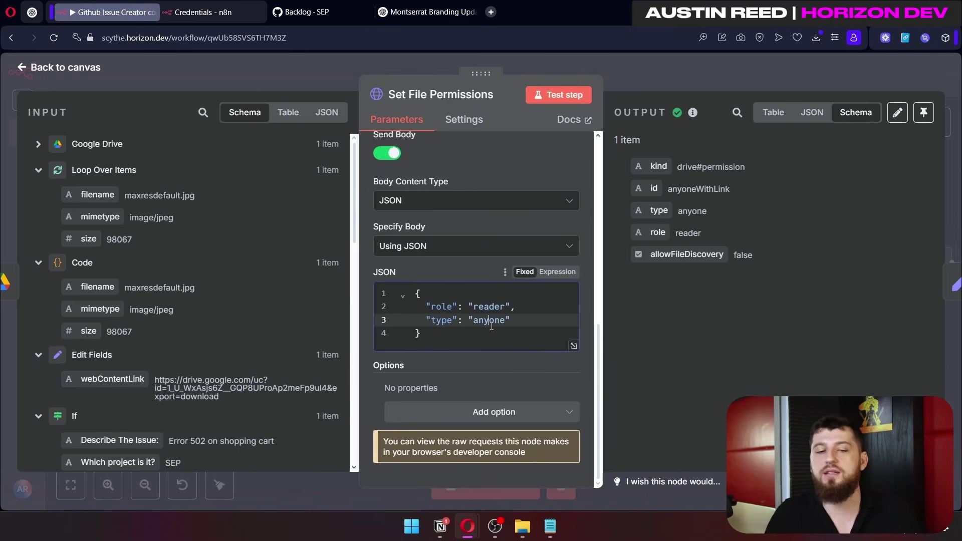
pyautogui.scroll(5, 486, 281)
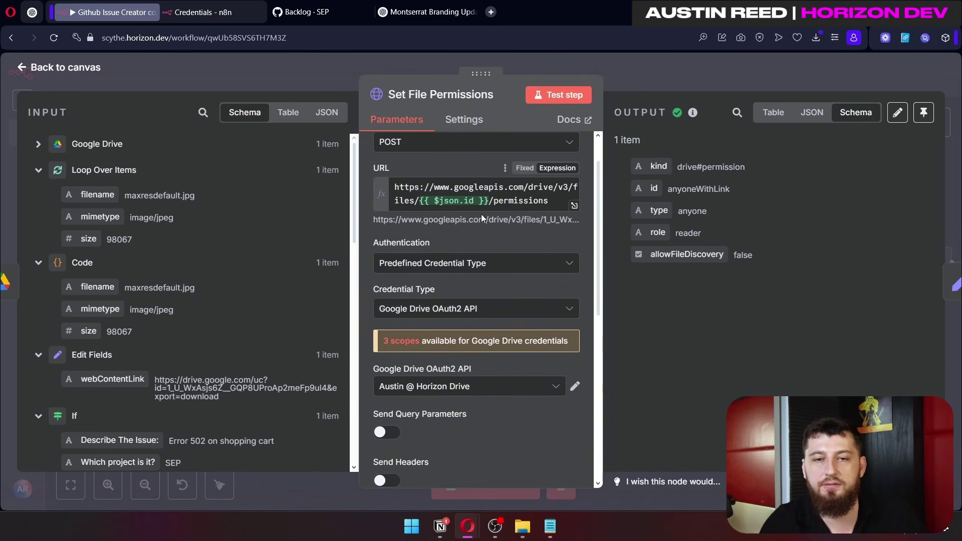
pyautogui.click(481, 210)
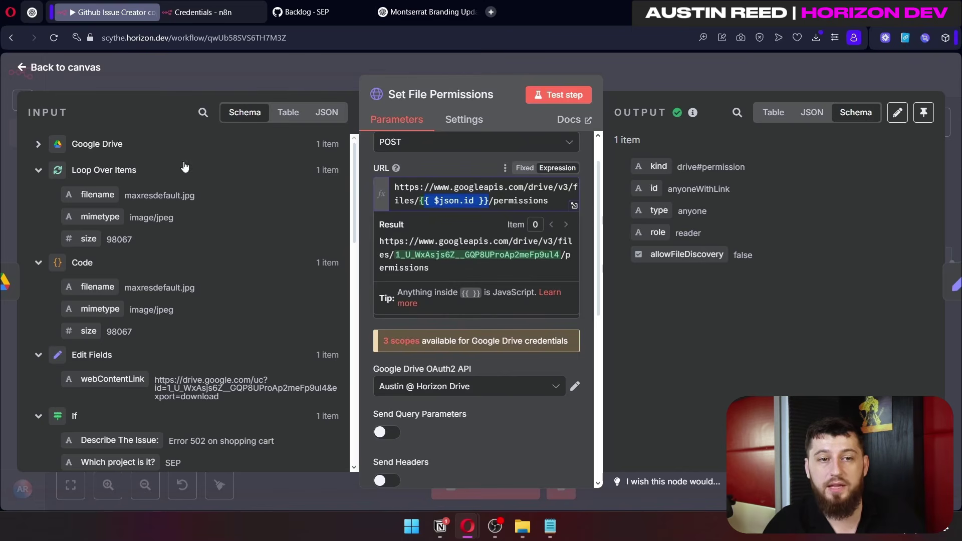
pyautogui.click(31, 144)
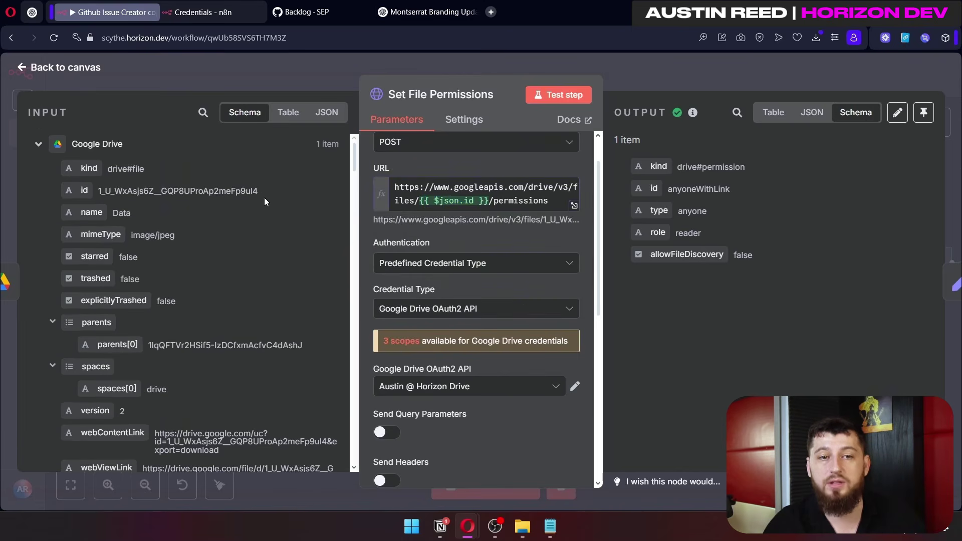
pyautogui.moveTo(265, 199); pyautogui.dragTo(134, 197)
# Step: Check that Edit Fields sets webContentLink from the Drive file's download link, then return to the canvas
pyautogui.press('Escape')
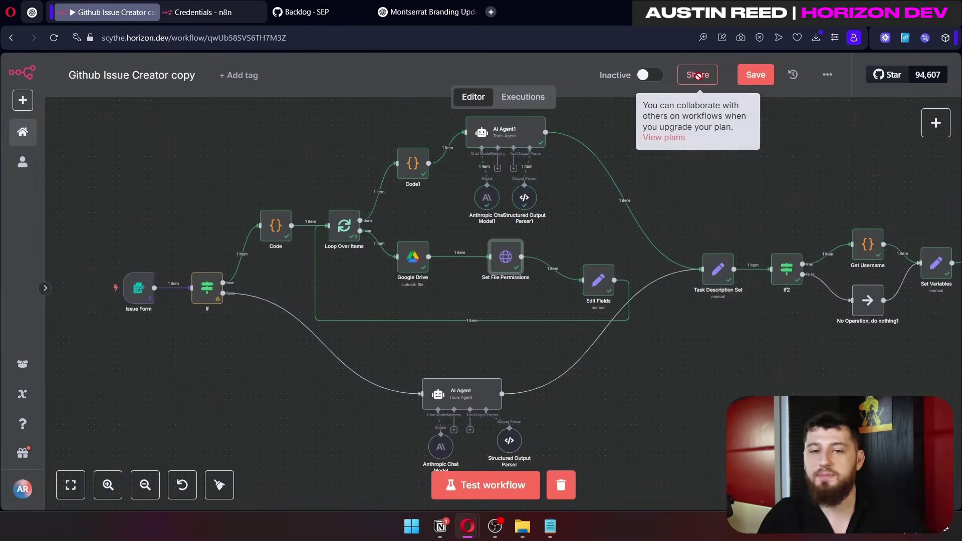
pyautogui.doubleClick(596, 283)
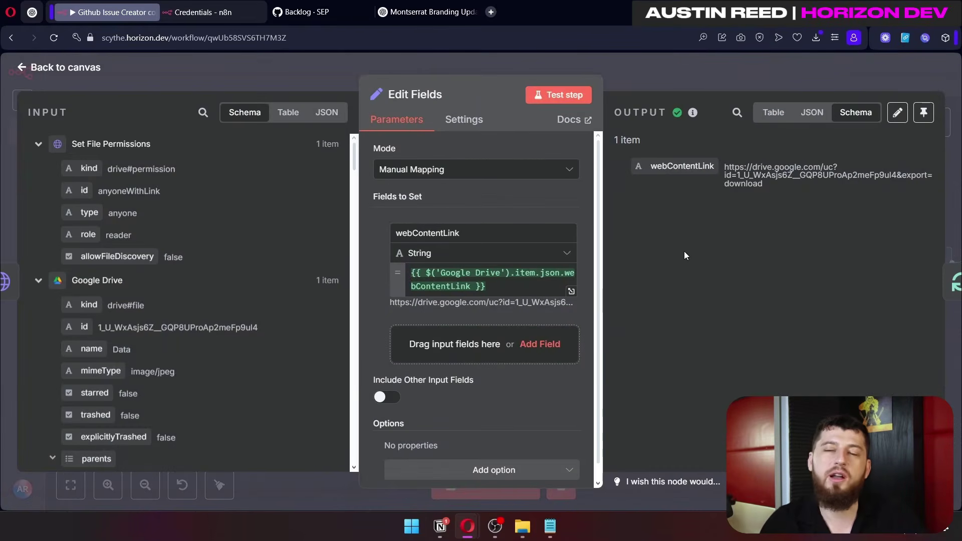
pyautogui.moveTo(487, 286); pyautogui.dragTo(400, 268)
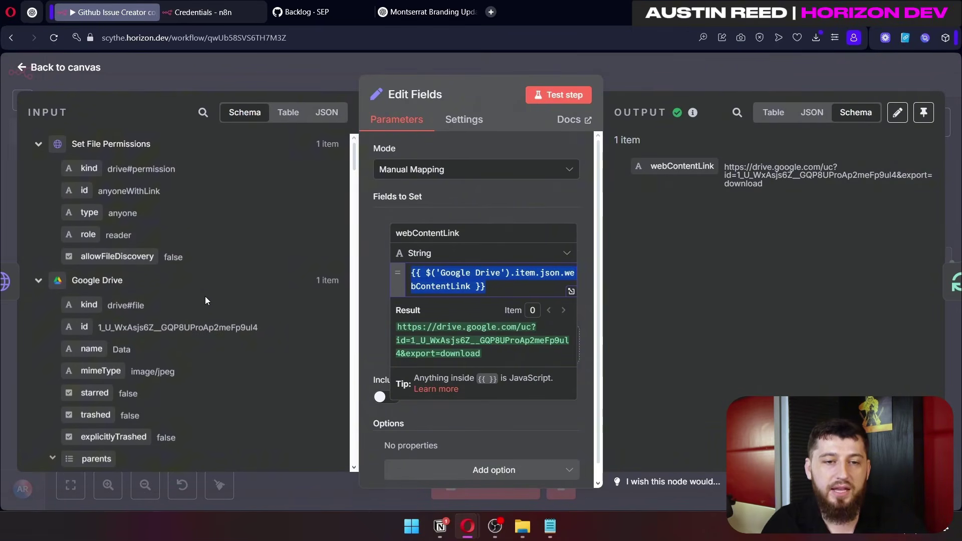
pyautogui.scroll(-5, 205, 296)
pyautogui.scroll(-2, 272, 354)
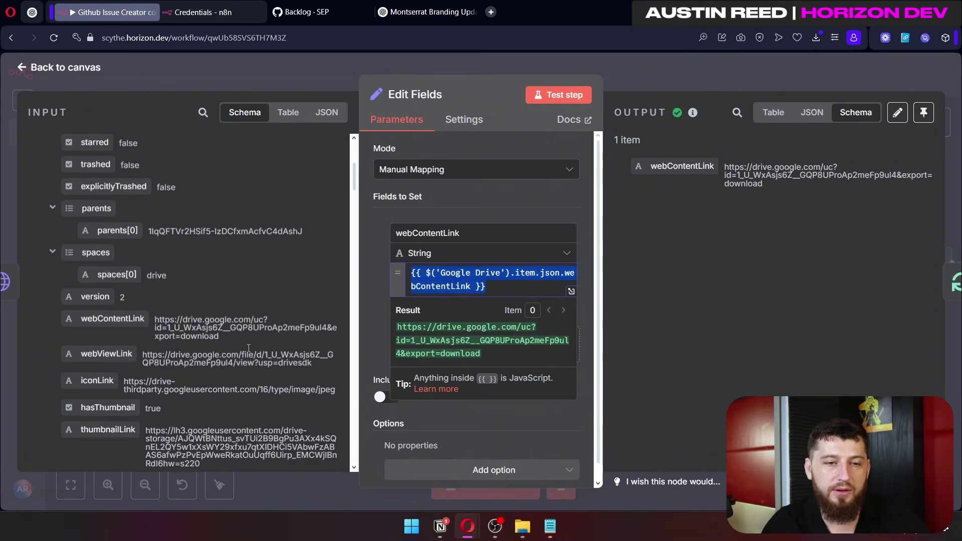
pyautogui.moveTo(126, 321); pyautogui.dragTo(150, 325)
pyautogui.click(671, 84)
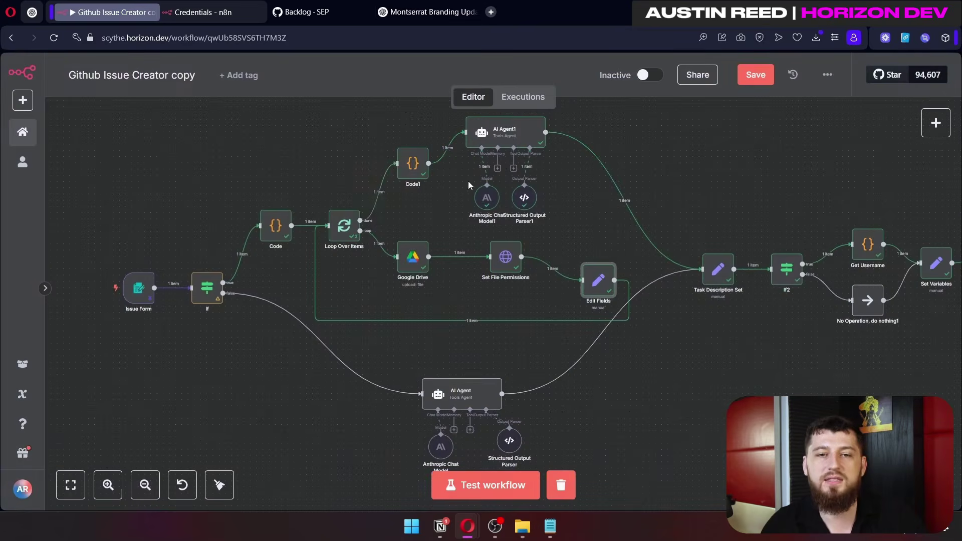
# Step: Open the Code1 node and paste its imageLinks Drive URL into a notes window
pyautogui.click(411, 171)
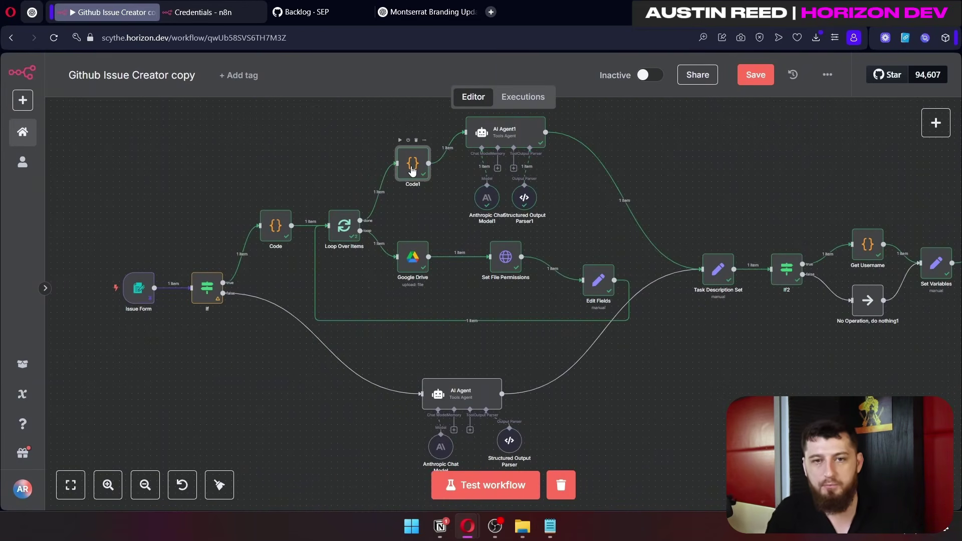
pyautogui.doubleClick(412, 170)
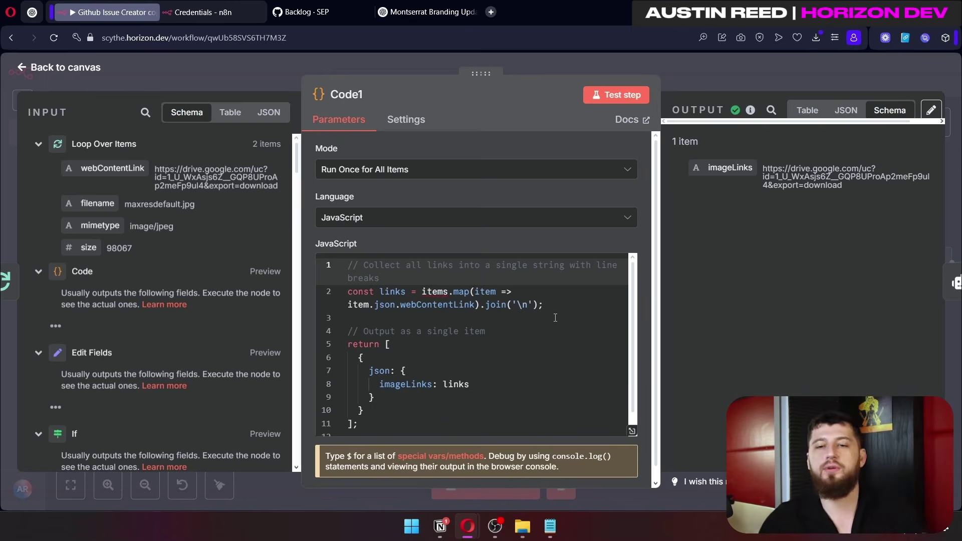
pyautogui.hotkey('alt', 'Tab')
# Step: Add two more lines of the Drive URL in the notes, then close Code1 back to the canvas
pyautogui.press('Return')
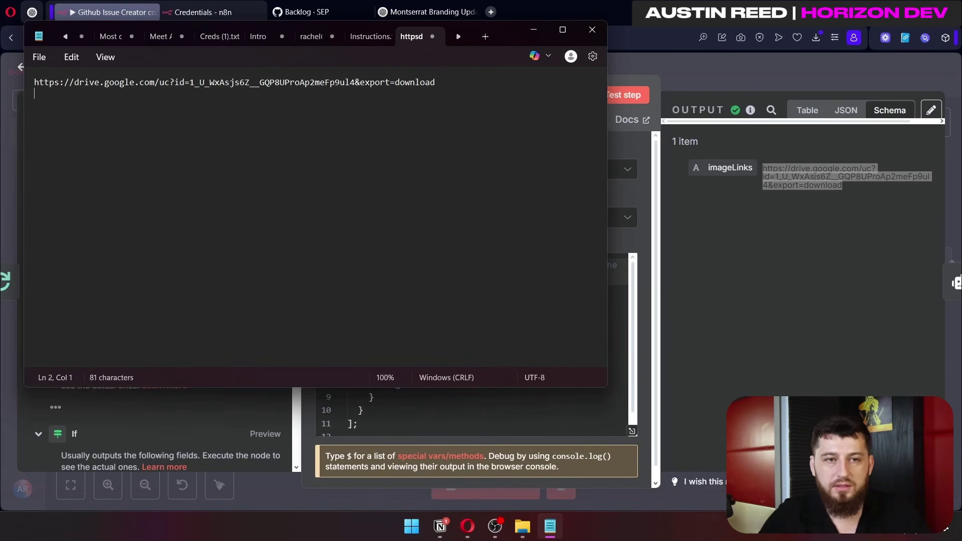
pyautogui.press('Return')
pyautogui.hotkey('ctrl', 'a')
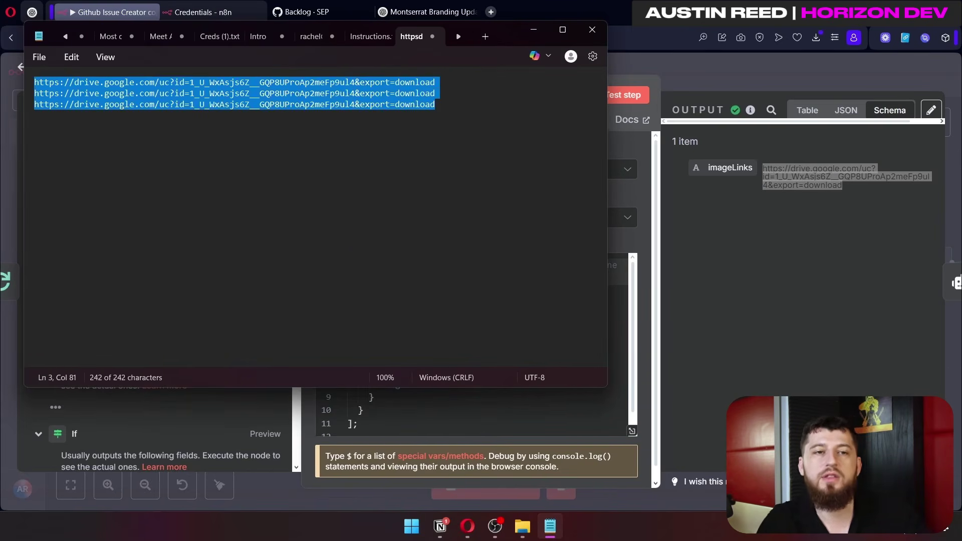
pyautogui.click(75, 212)
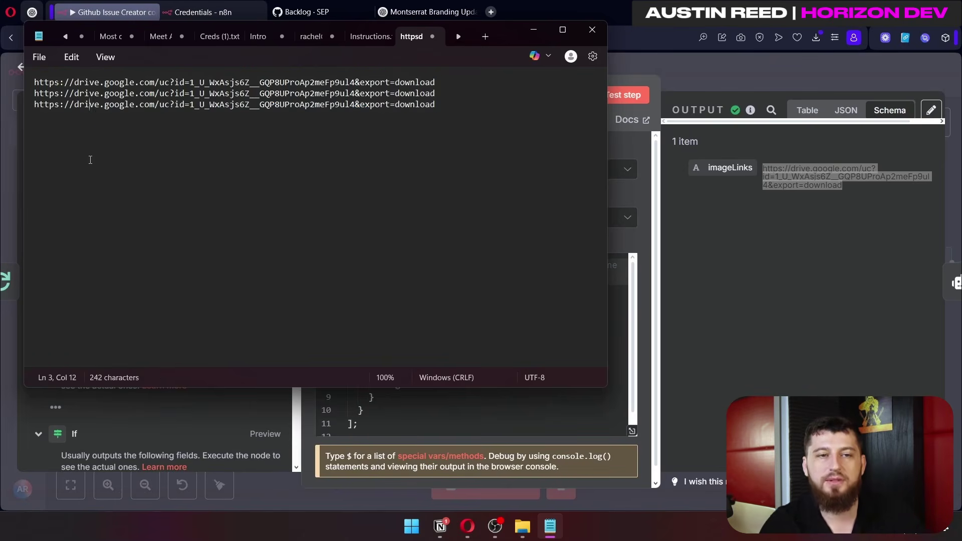
pyautogui.click(635, 62)
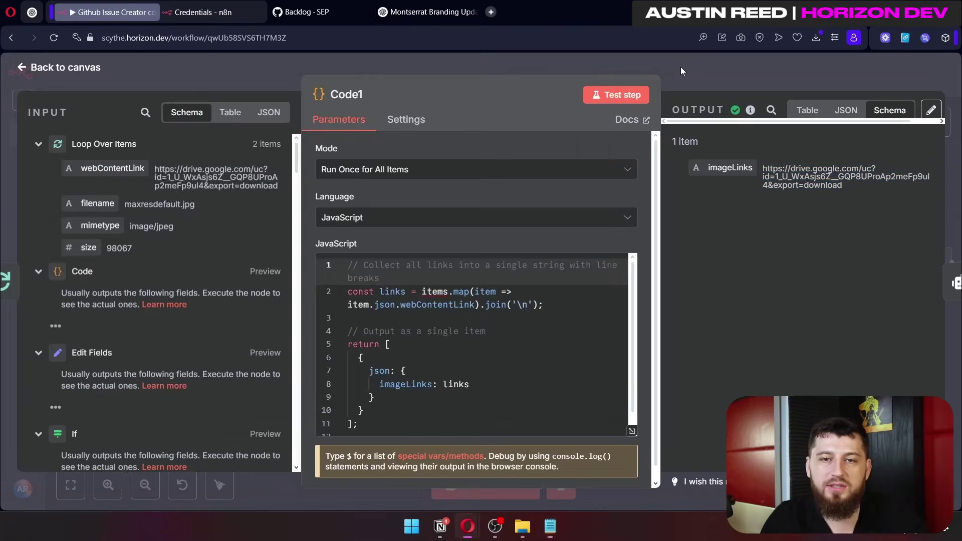
pyautogui.click(680, 67)
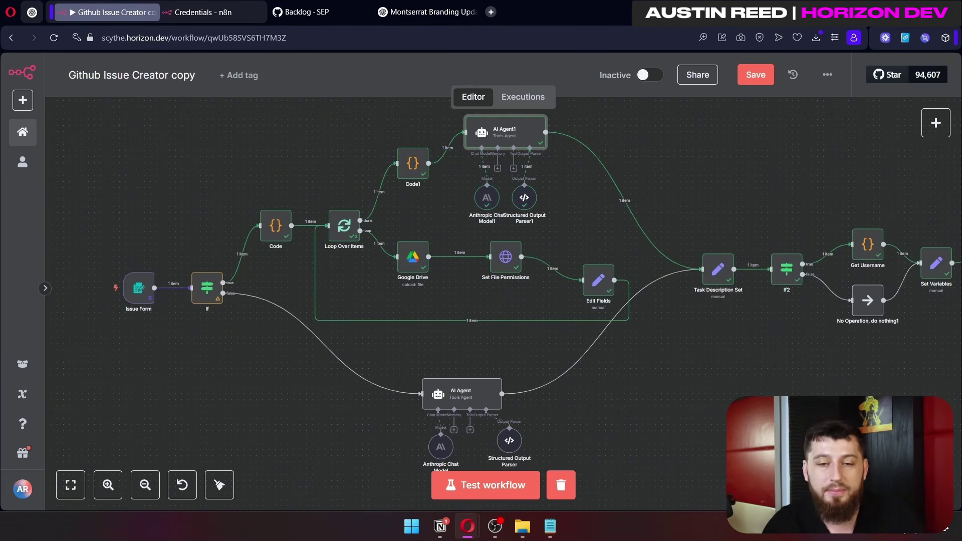
pyautogui.click(549, 526)
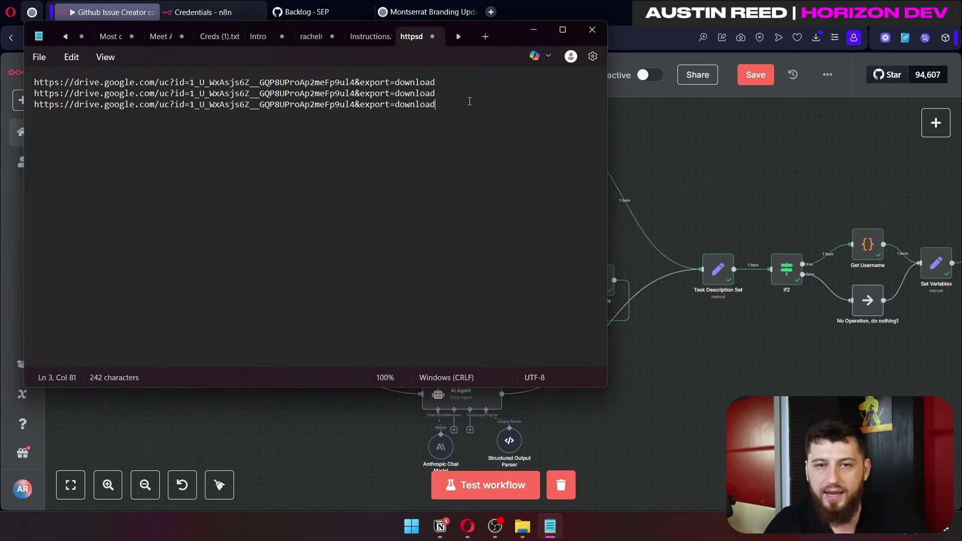
pyautogui.moveTo(470, 101); pyautogui.dragTo(12, 61)
pyautogui.click(709, 147)
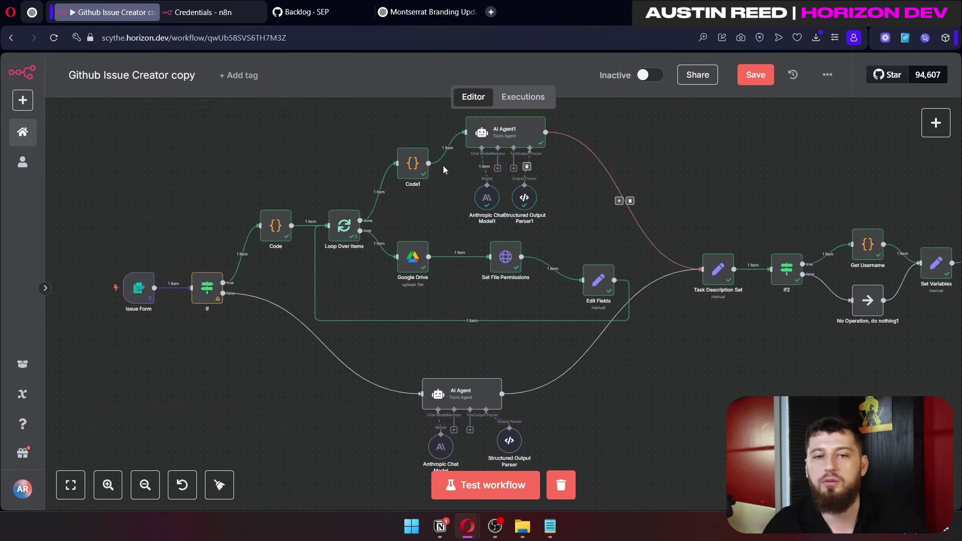
pyautogui.doubleClick(511, 146)
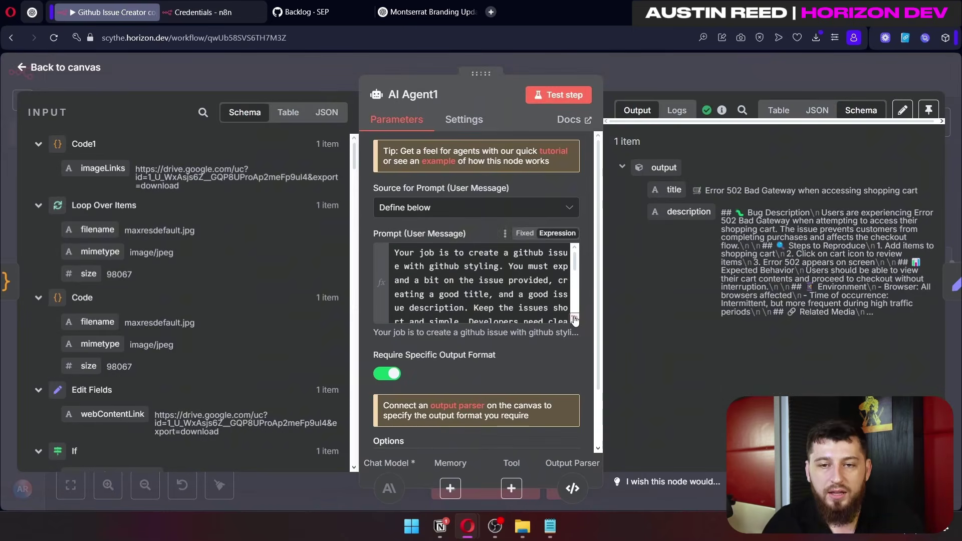
pyautogui.click(579, 321)
pyautogui.scroll(-3, 733, 254)
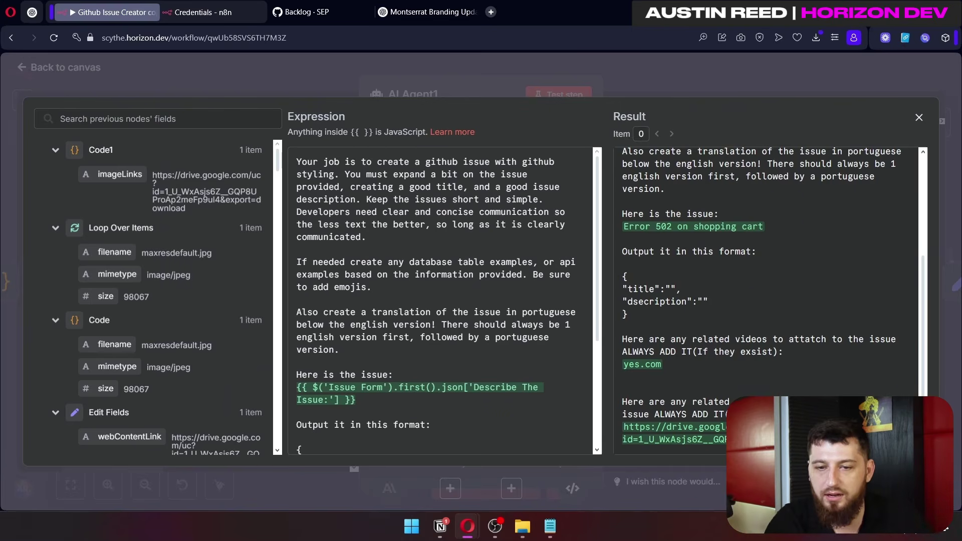
pyautogui.moveTo(625, 398); pyautogui.dragTo(737, 415)
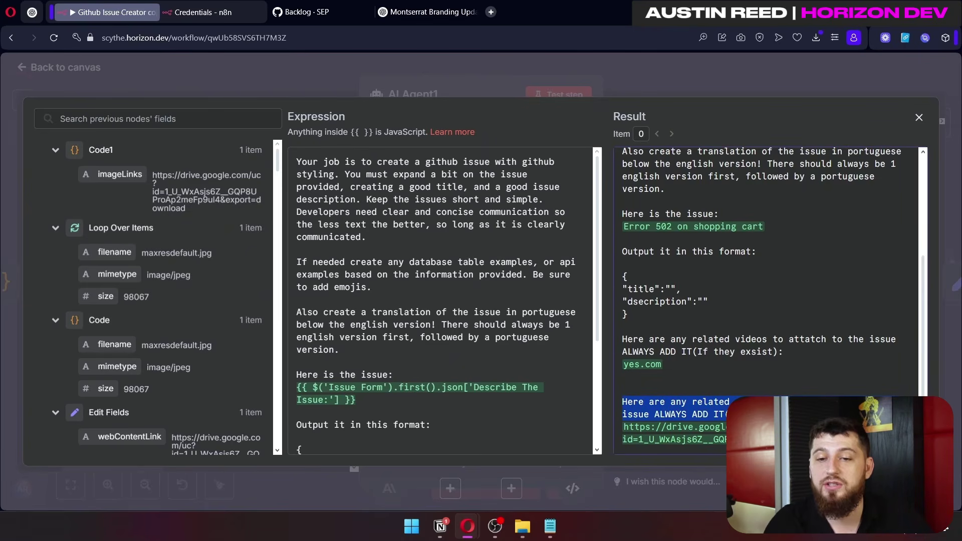
pyautogui.click(772, 420)
pyautogui.moveTo(751, 451); pyautogui.dragTo(601, 427)
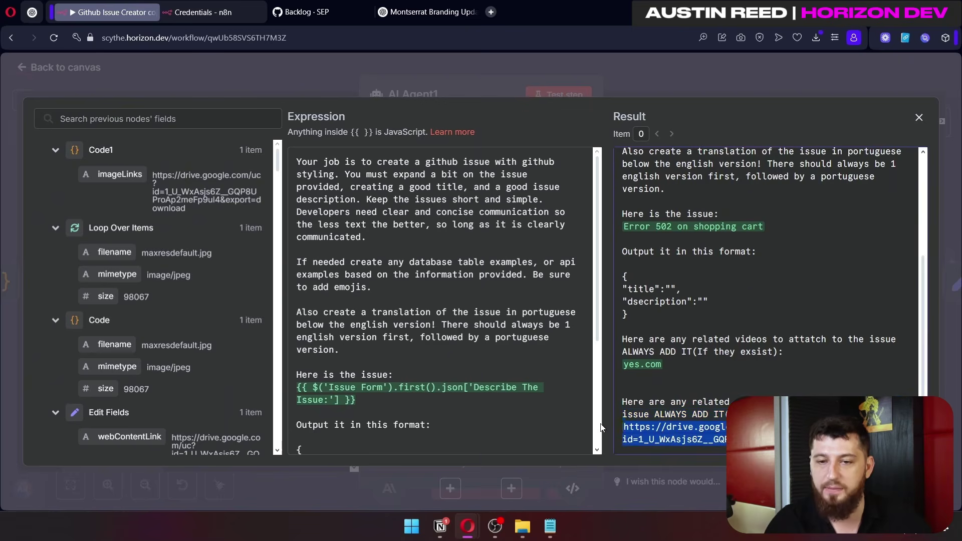
pyautogui.click(550, 527)
pyautogui.click(506, 144)
pyautogui.hotkey('ctrl', 'a')
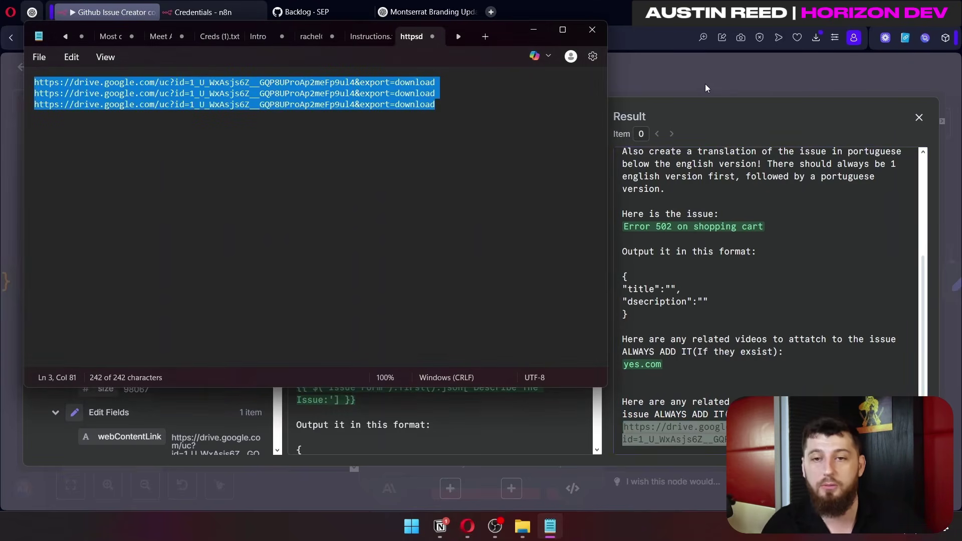
pyautogui.click(705, 83)
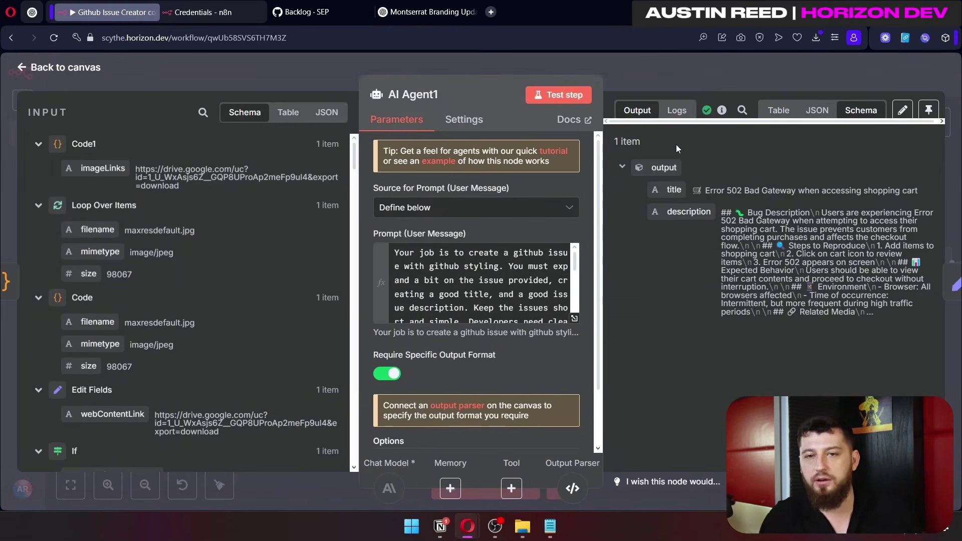
pyautogui.press('Escape')
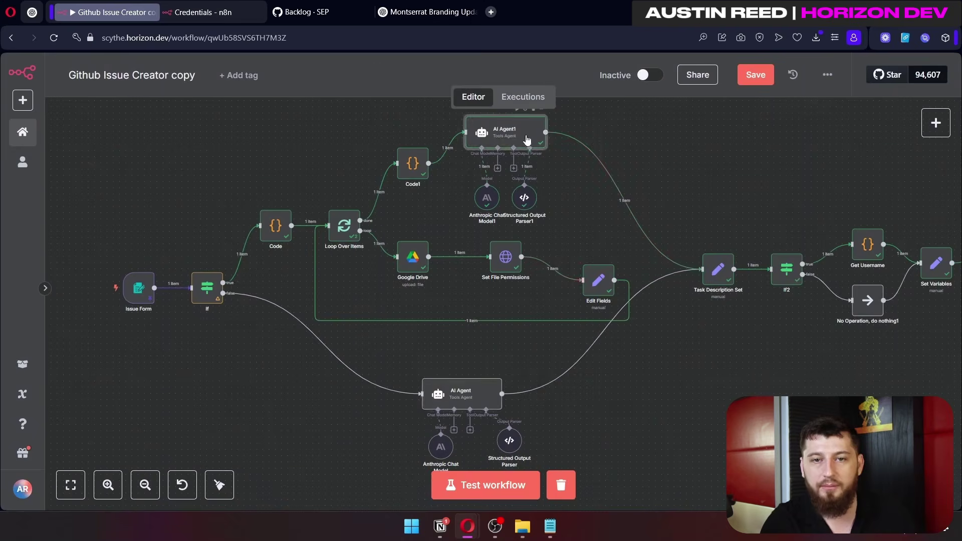
# Step: Reopen the AI Agent1 node to review it, then close it and return to the canvas
pyautogui.doubleClick(526, 139)
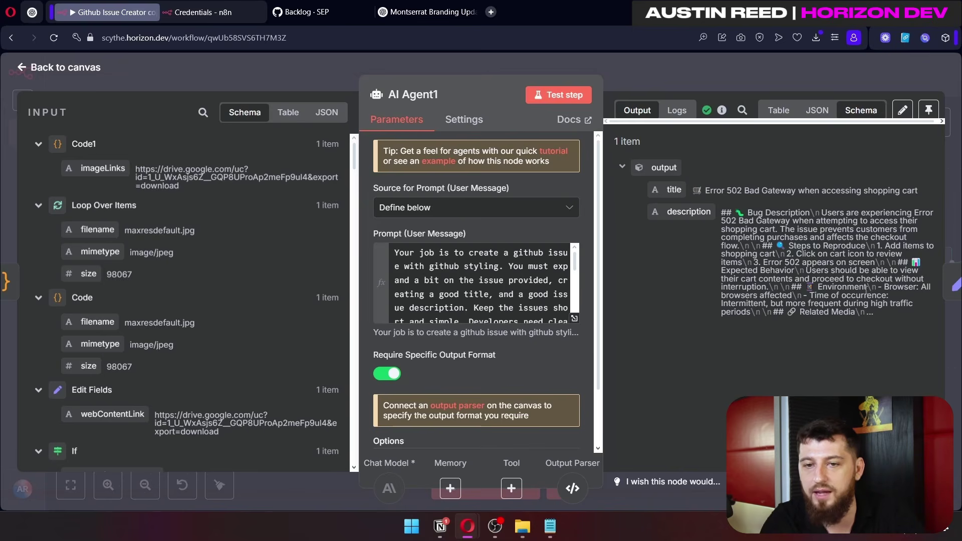
pyautogui.click(668, 65)
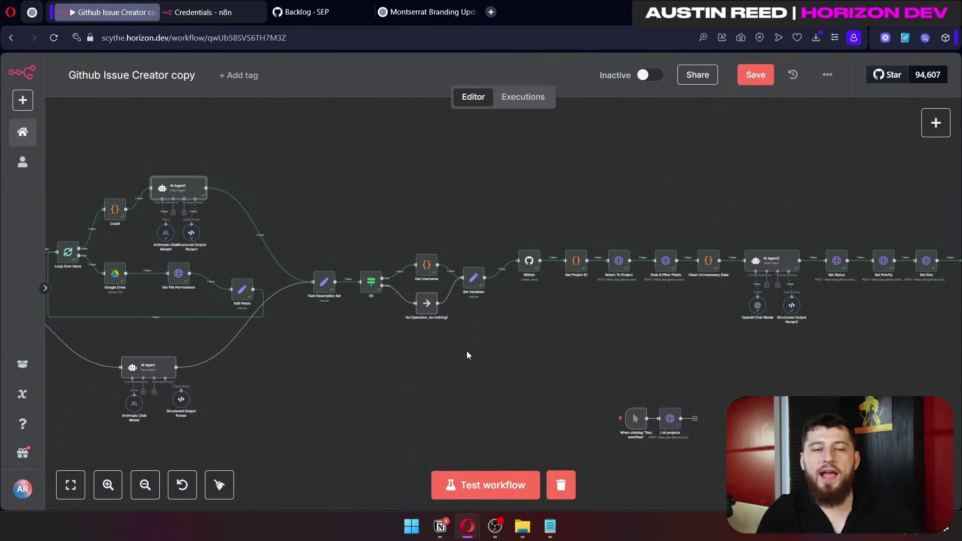
pyautogui.scroll(3, 175, 200)
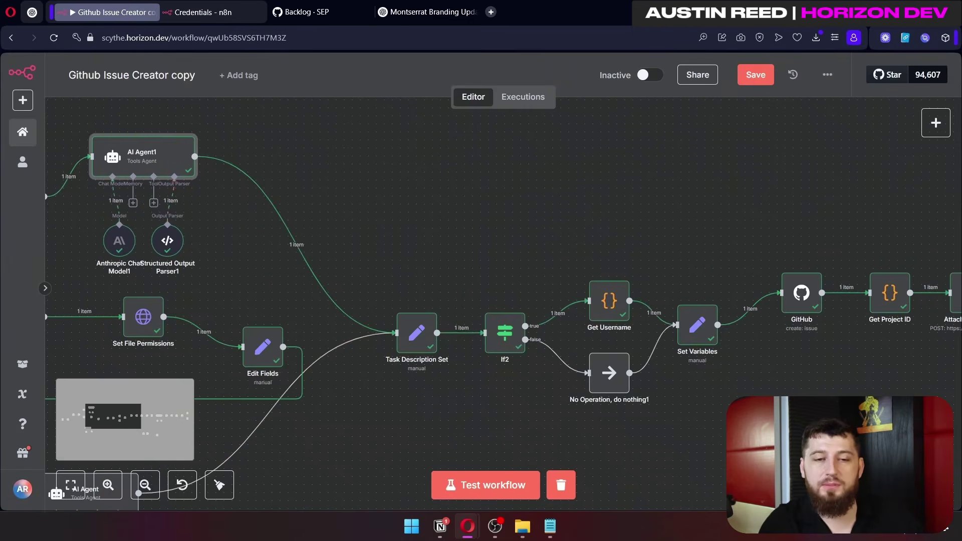
pyautogui.scroll(2, 448, 186)
pyautogui.hscroll(2, 416, 330)
# Step: In Task Description Set, map the agent's output.title into the title field, undoing the duplicate expression
pyautogui.click(408, 294)
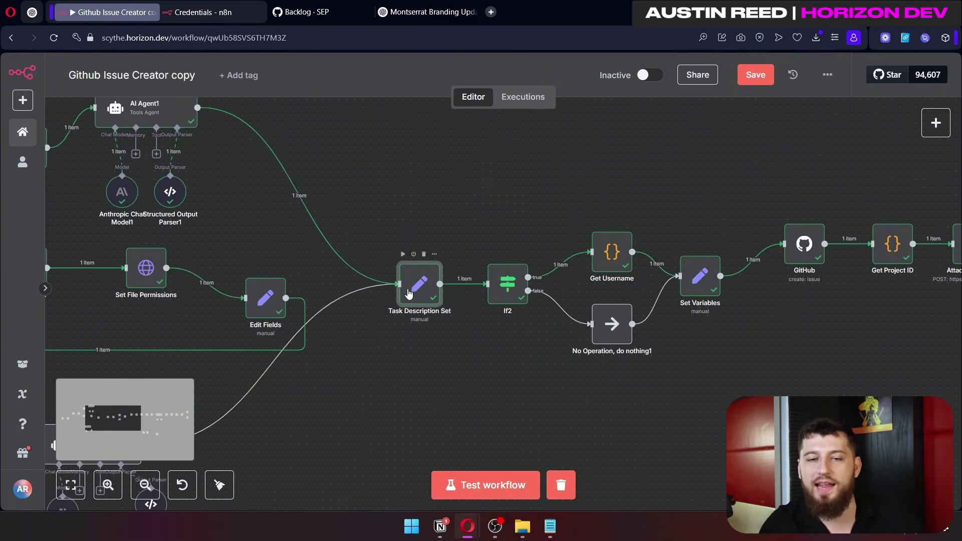
pyautogui.doubleClick(423, 288)
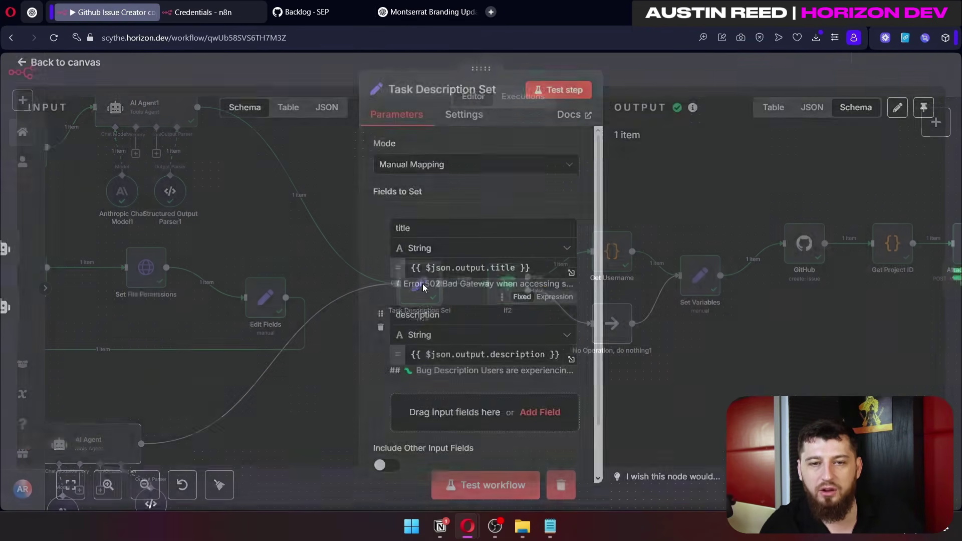
pyautogui.scroll(-2, 447, 234)
pyautogui.doubleClick(447, 235)
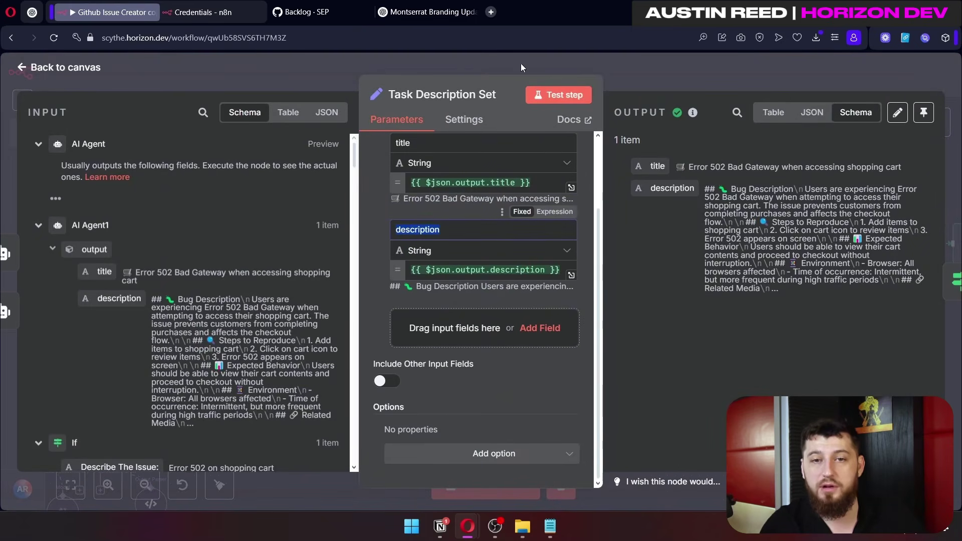
pyautogui.moveTo(105, 271); pyautogui.dragTo(552, 209)
pyautogui.hotkey('ctrl', 'z')
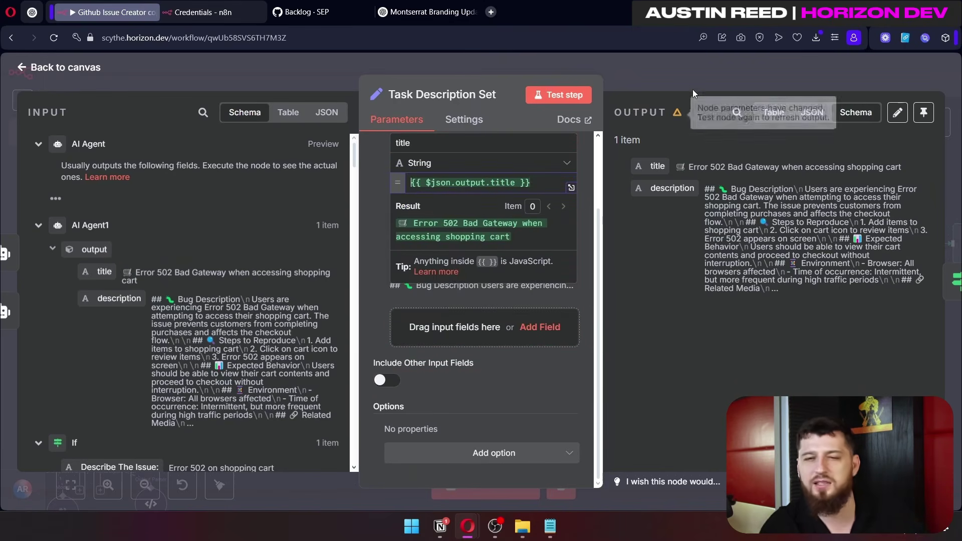
pyautogui.click(688, 85)
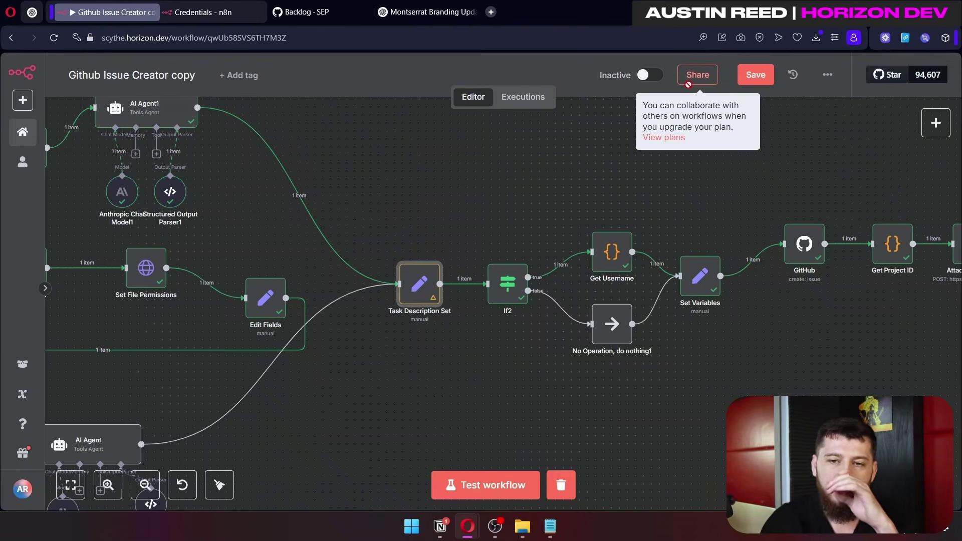
# Step: Select Get Username, AI Agent1, the lower AI Agent and Task Description Set in turn
pyautogui.click(618, 256)
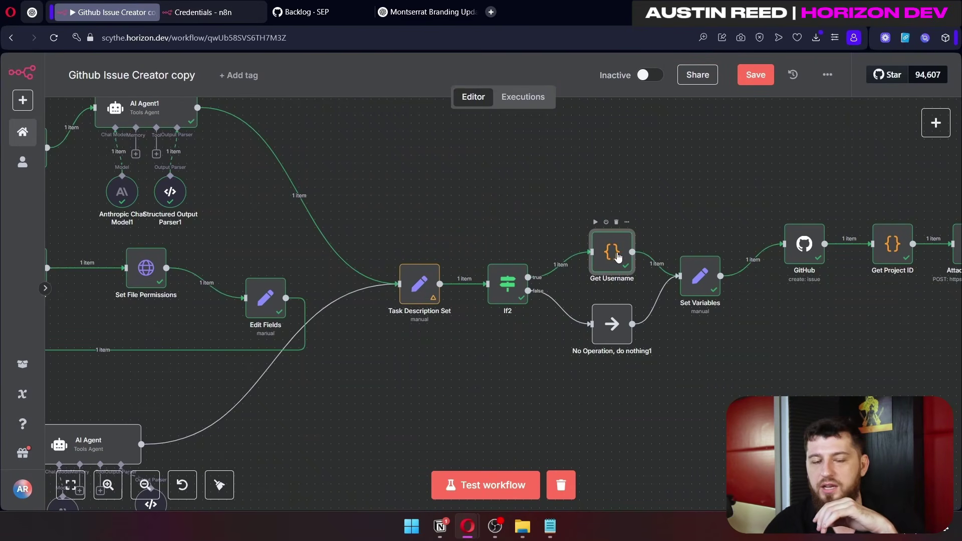
pyautogui.click(173, 121)
pyautogui.scroll(-3, 526, 234)
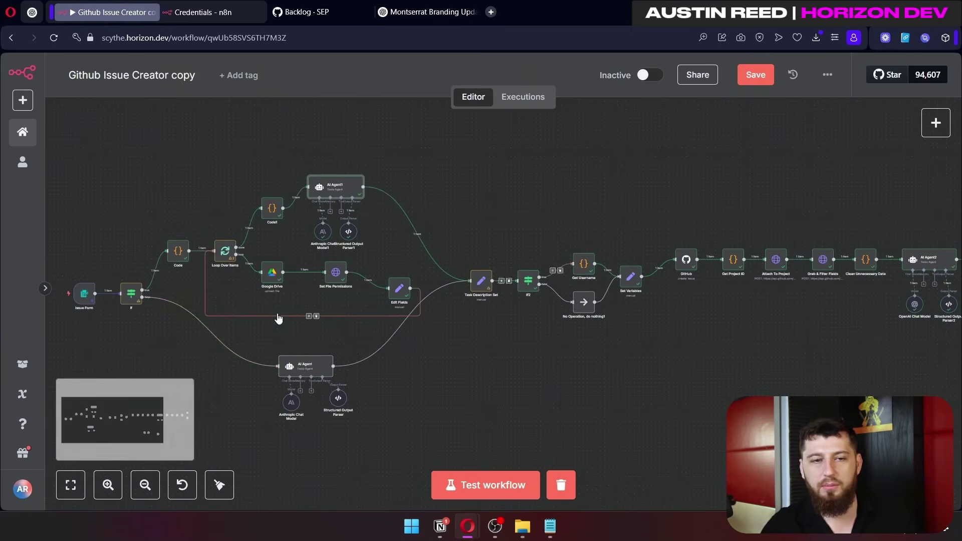
pyautogui.click(310, 371)
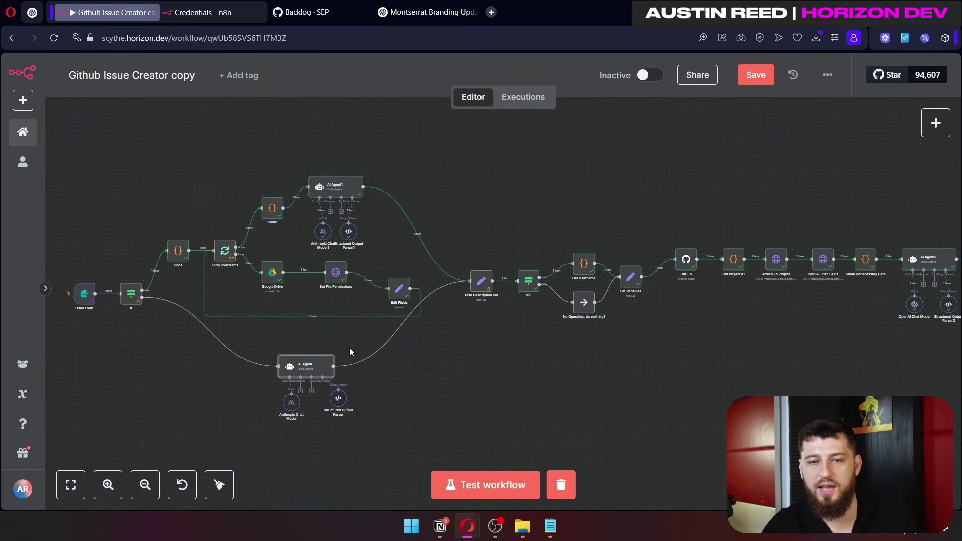
pyautogui.click(577, 262)
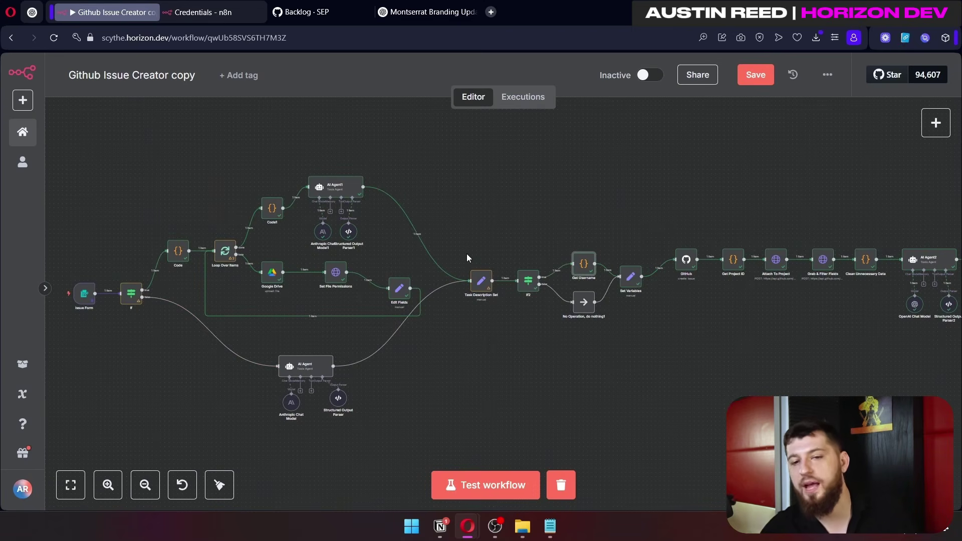
pyautogui.click(482, 287)
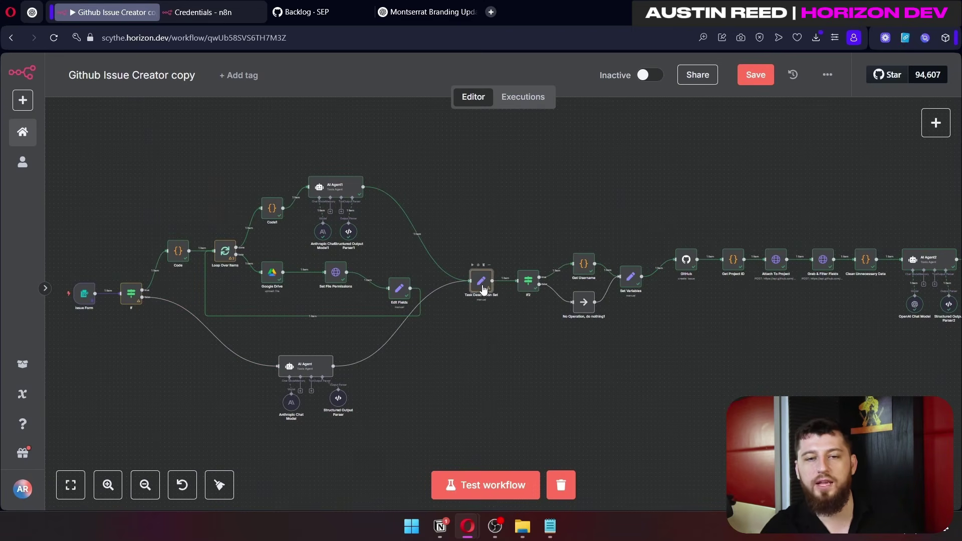
# Step: Box-select the workflow sections: If2 onward, the Code/Loop/AI Agent branches and the lower agent's sub-nodes
pyautogui.moveTo(499, 196); pyautogui.dragTo(955, 407)
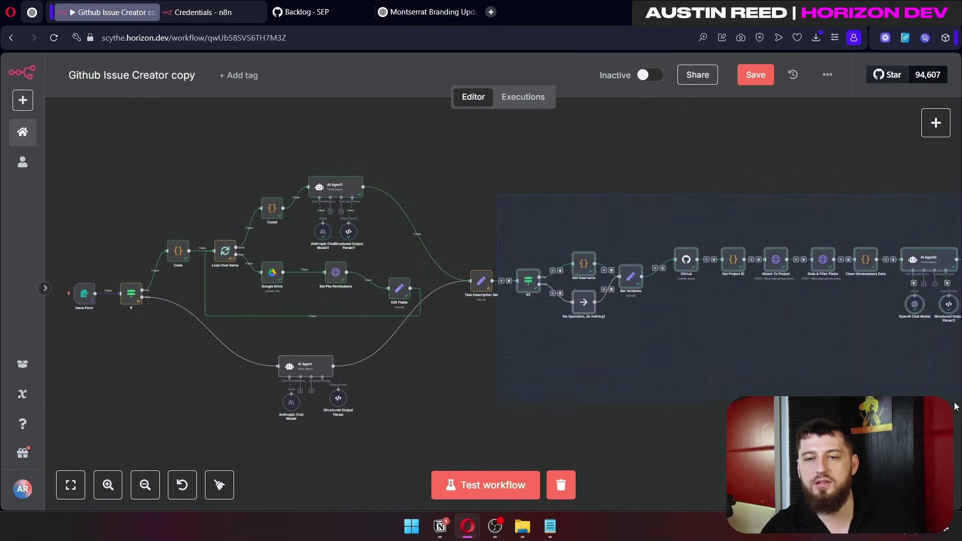
pyautogui.moveTo(463, 239); pyautogui.dragTo(497, 308)
pyautogui.moveTo(379, 410); pyautogui.dragTo(167, 112)
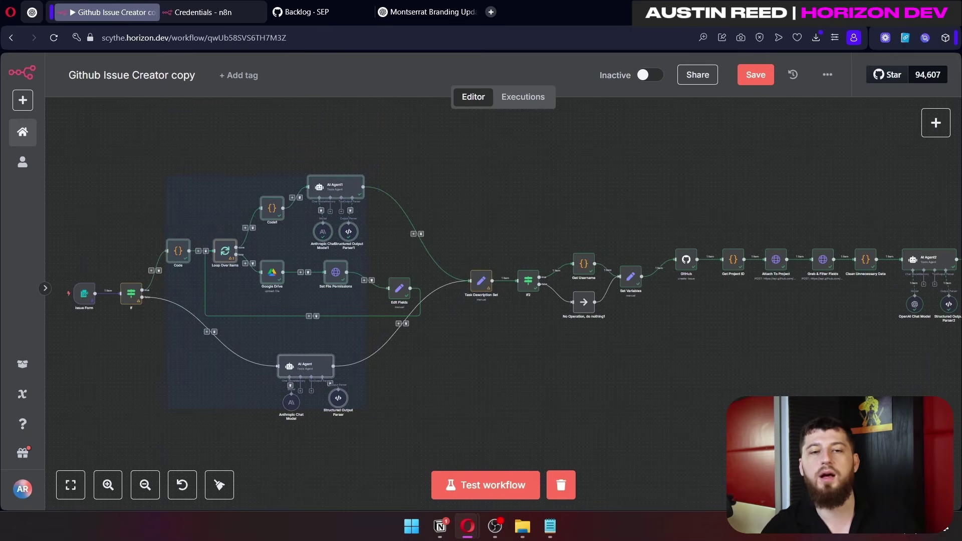
pyautogui.moveTo(403, 426); pyautogui.dragTo(270, 338)
pyautogui.moveTo(188, 146); pyautogui.dragTo(422, 303)
pyautogui.moveTo(400, 405); pyautogui.dragTo(276, 349)
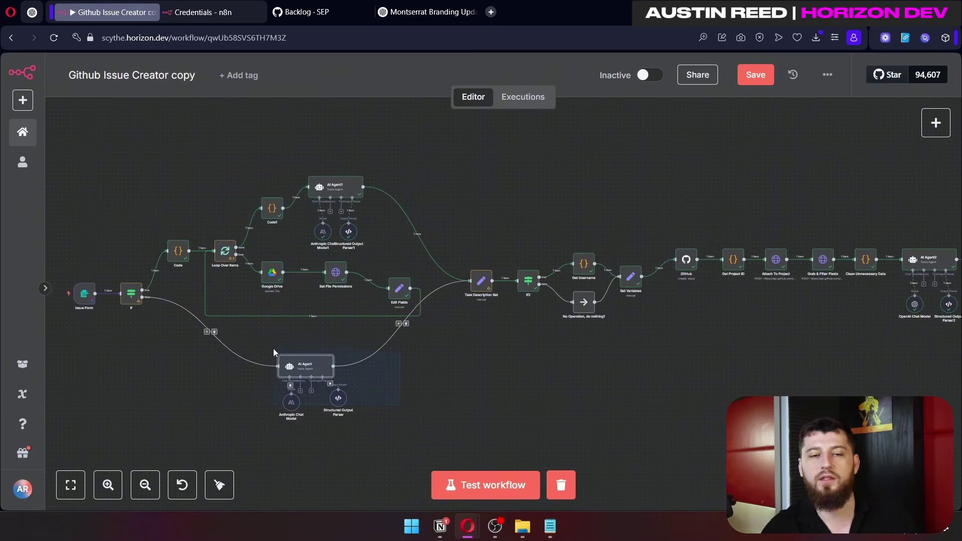
# Step: Reopen If2 and map the Issue Form's Owner field into its condition
pyautogui.doubleClick(395, 261)
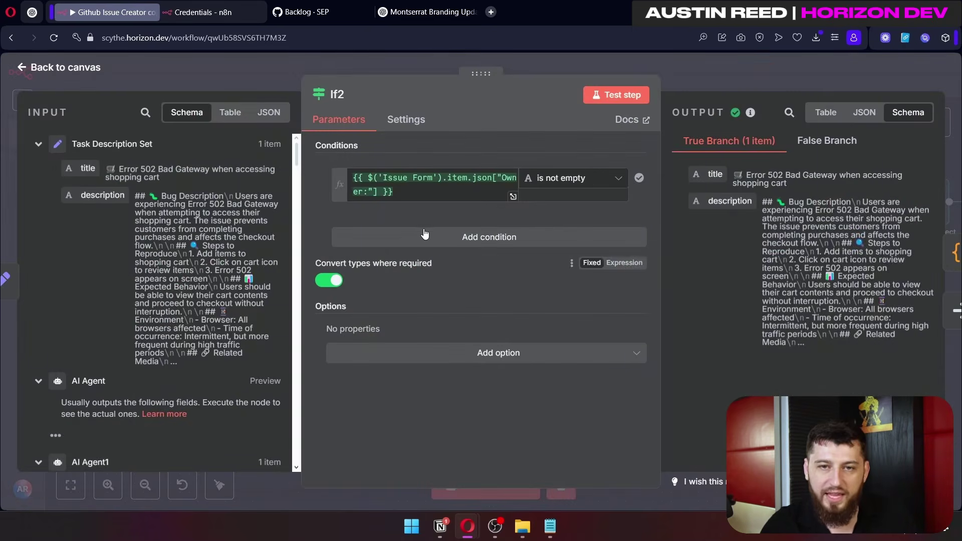
pyautogui.click(717, 64)
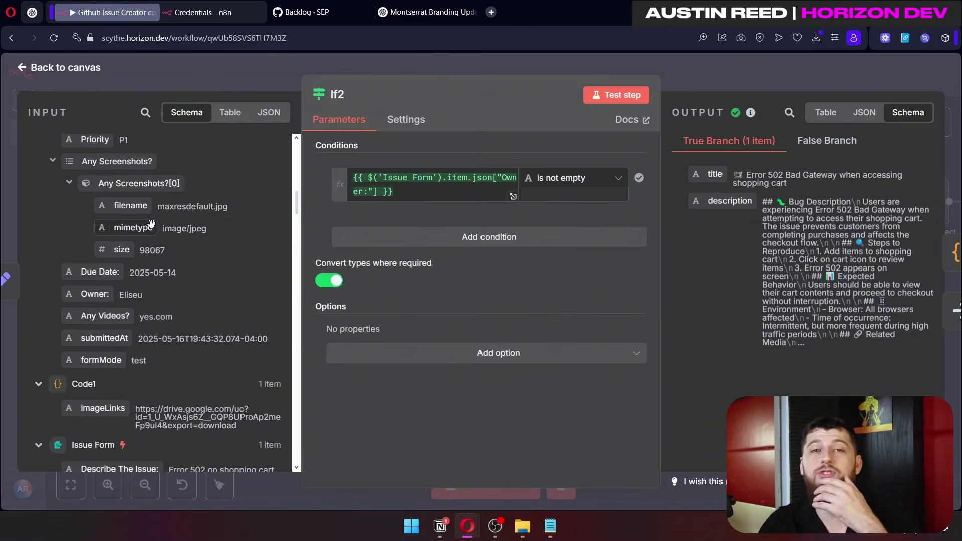
pyautogui.scroll(2, 151, 223)
pyautogui.scroll(-5, 176, 241)
pyautogui.scroll(6, 200, 260)
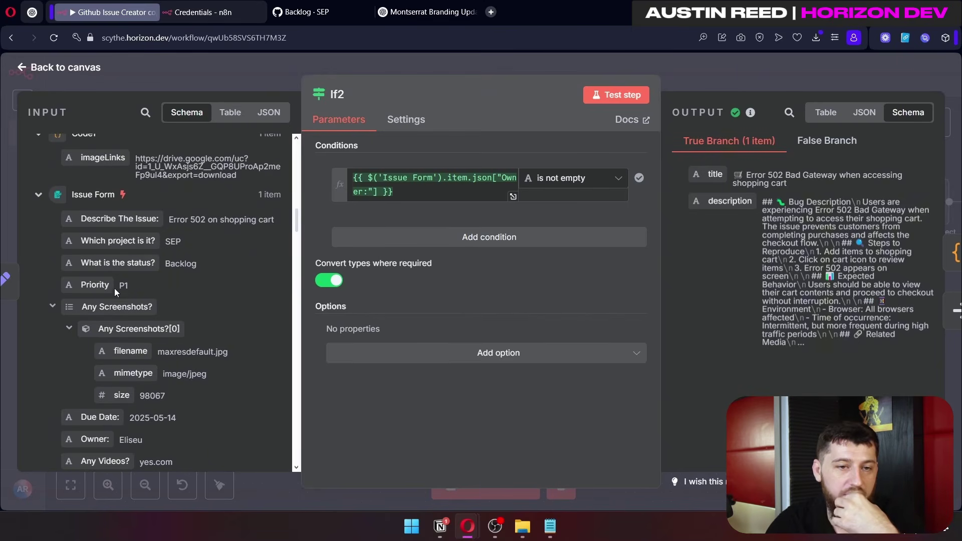
pyautogui.scroll(-3, 113, 314)
pyautogui.moveTo(104, 314); pyautogui.dragTo(436, 190)
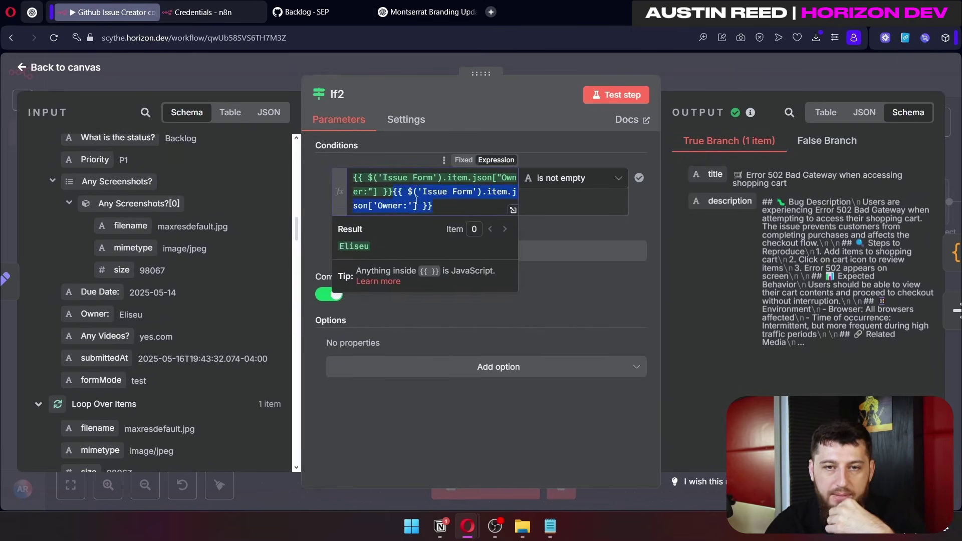
# Step: Review the is-not-empty operator and the 'Convert types where required' option, then close If2
pyautogui.click(558, 177)
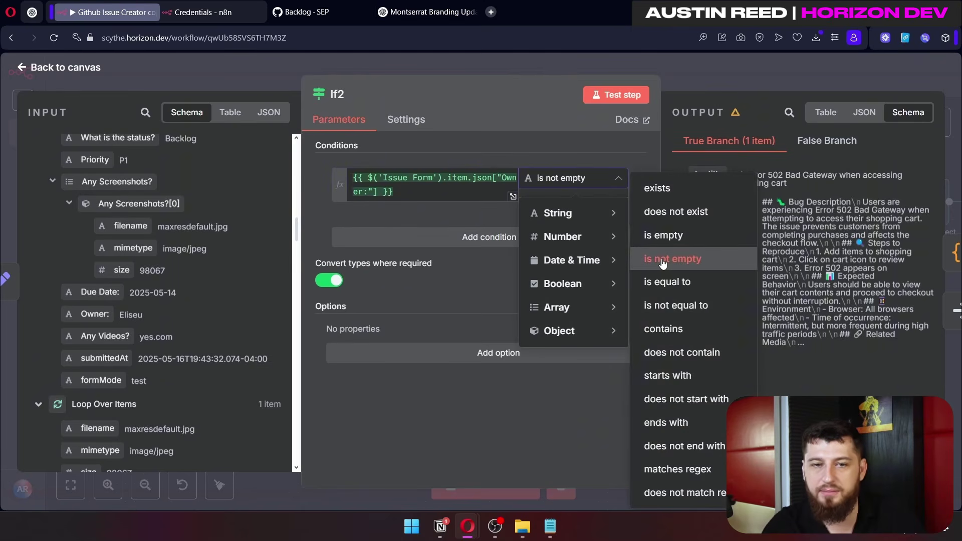
pyautogui.click(448, 252)
pyautogui.moveTo(314, 257); pyautogui.dragTo(391, 273)
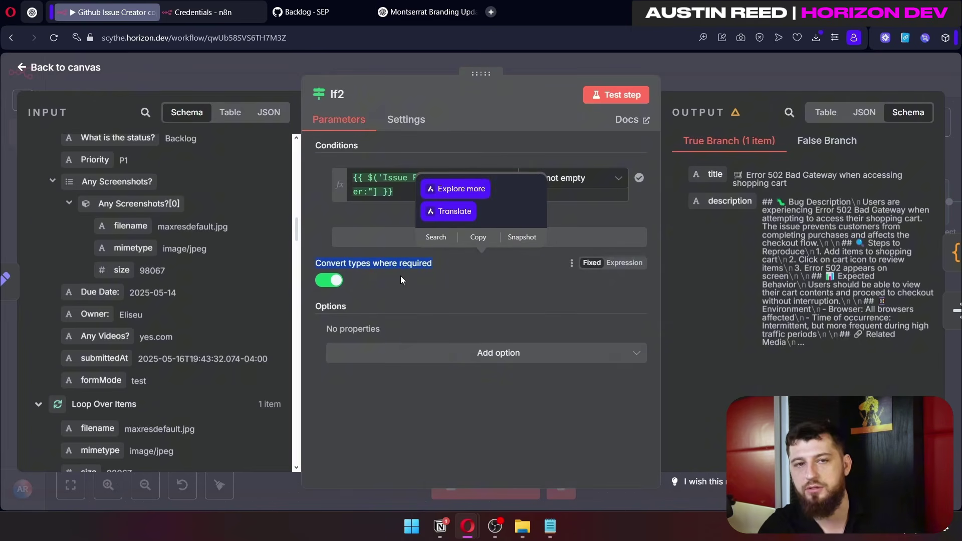
pyautogui.press('Escape')
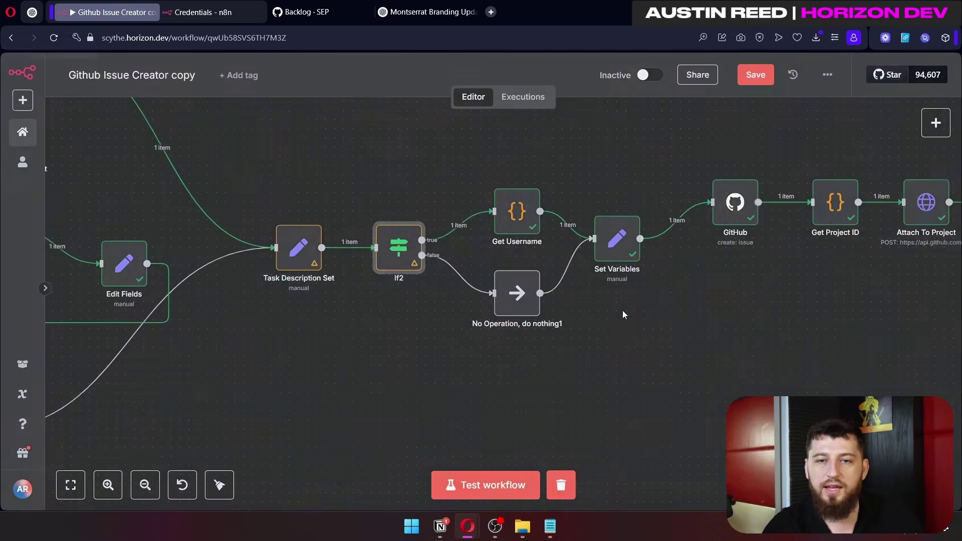
pyautogui.hscroll(3, 622, 311)
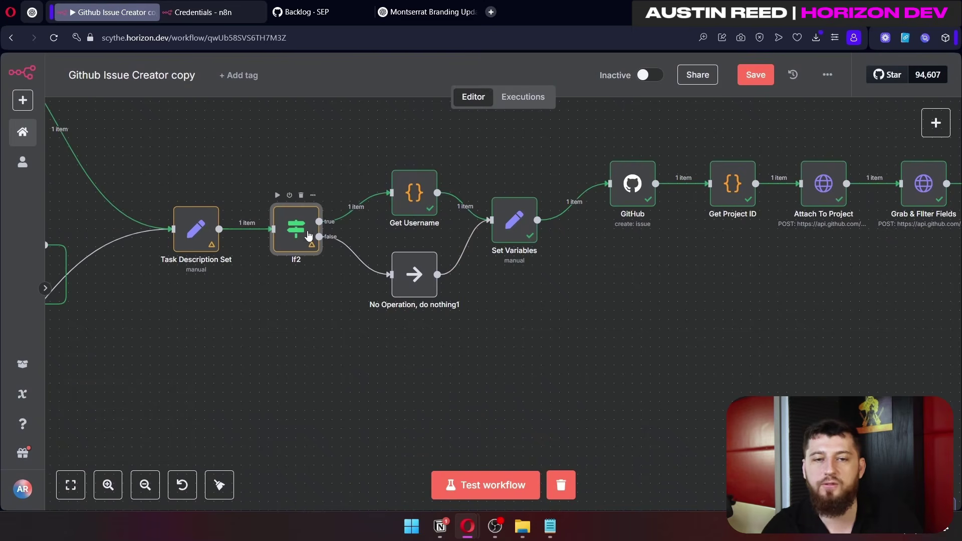
pyautogui.moveTo(421, 208)
pyautogui.click(302, 237)
pyautogui.click(409, 279)
pyautogui.click(516, 240)
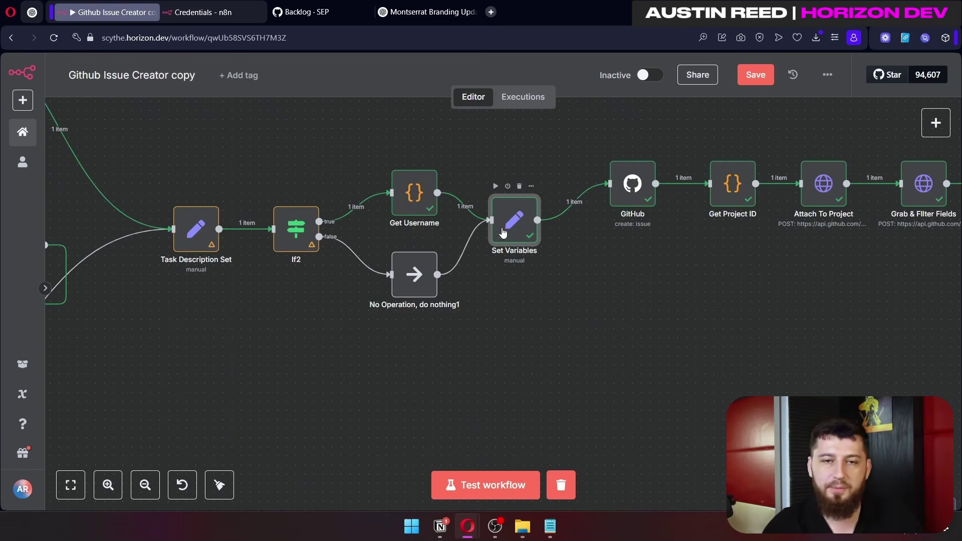
pyautogui.doubleClick(421, 198)
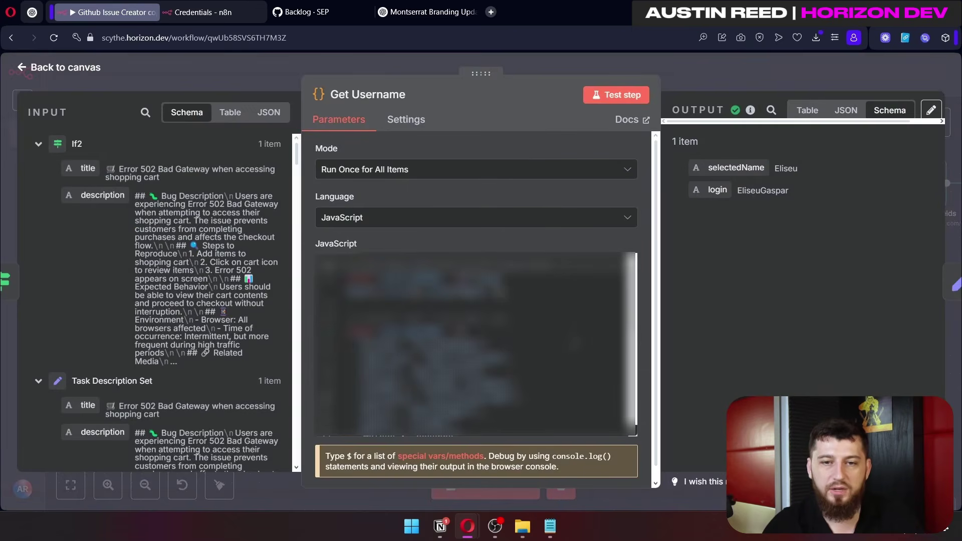
pyautogui.scroll(-2, 575, 343)
pyautogui.scroll(2, 574, 343)
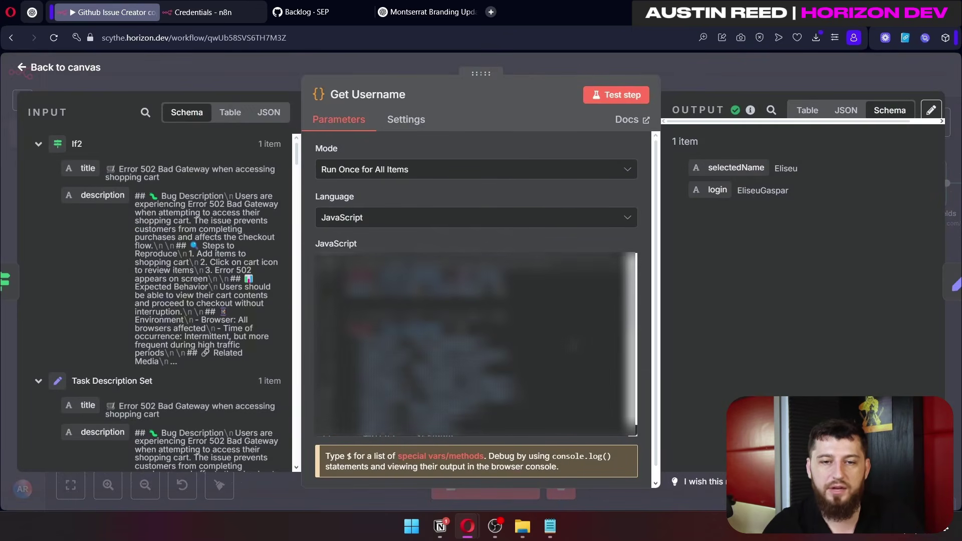
pyautogui.scroll(-1, 575, 343)
pyautogui.hotkey('ctrl', 'a')
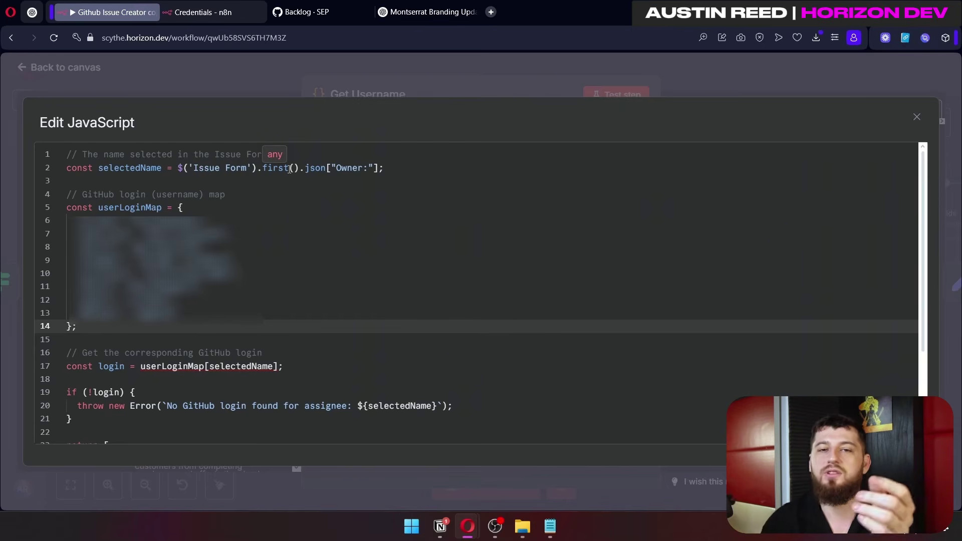
pyautogui.click(551, 76)
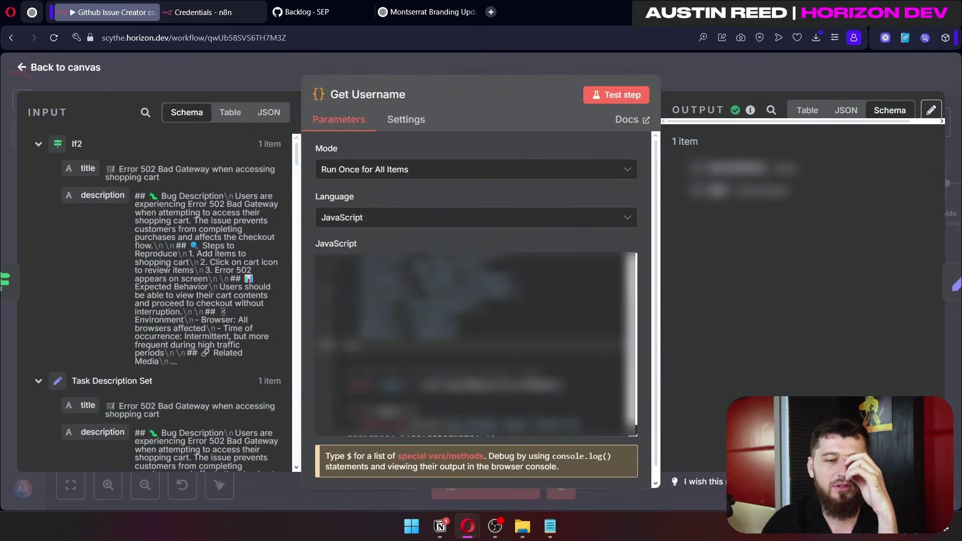
pyautogui.scroll(-15, 143, 299)
pyautogui.scroll(-10, 143, 296)
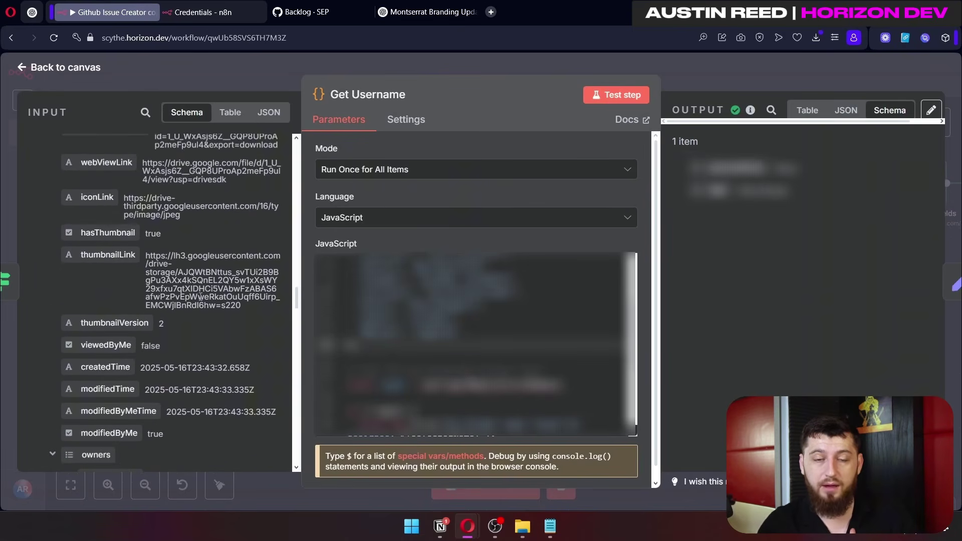
pyautogui.click(381, 266)
pyautogui.moveTo(459, 332); pyautogui.dragTo(358, 331)
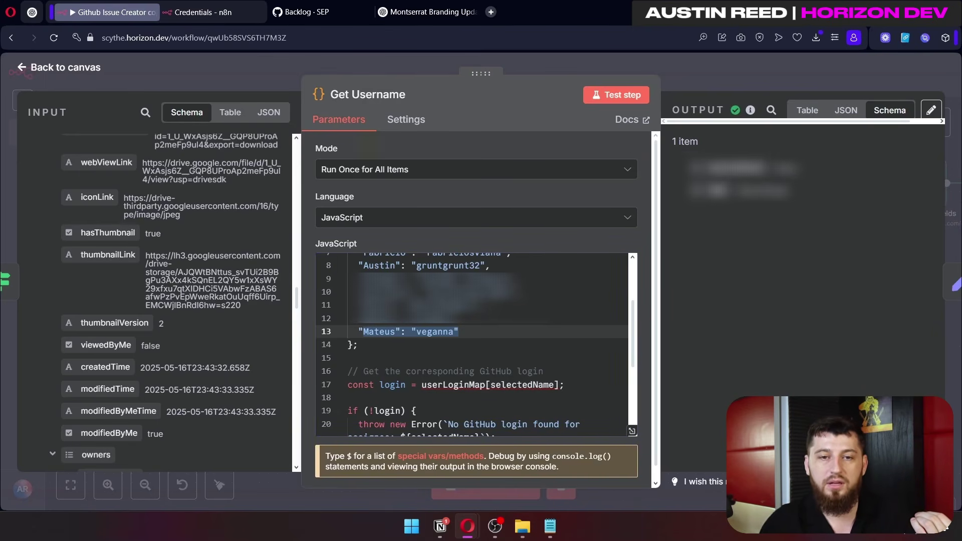
pyautogui.click(478, 265)
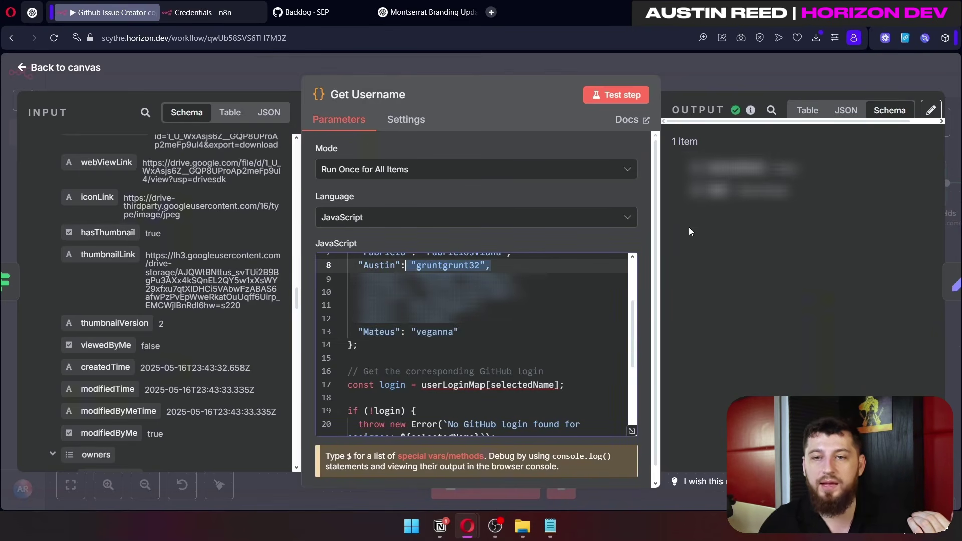
pyautogui.press('Escape')
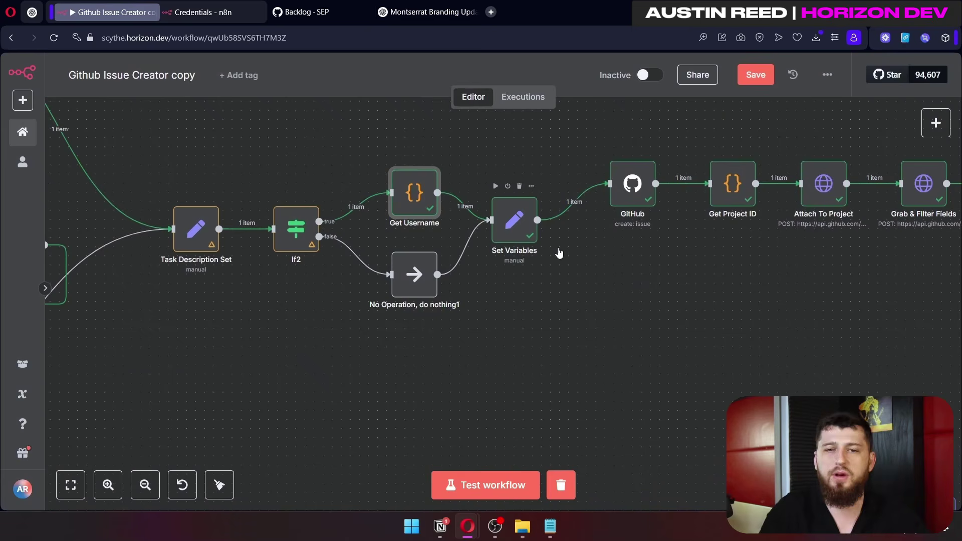
pyautogui.moveTo(571, 203); pyautogui.dragTo(475, 186)
pyautogui.doubleClick(428, 207)
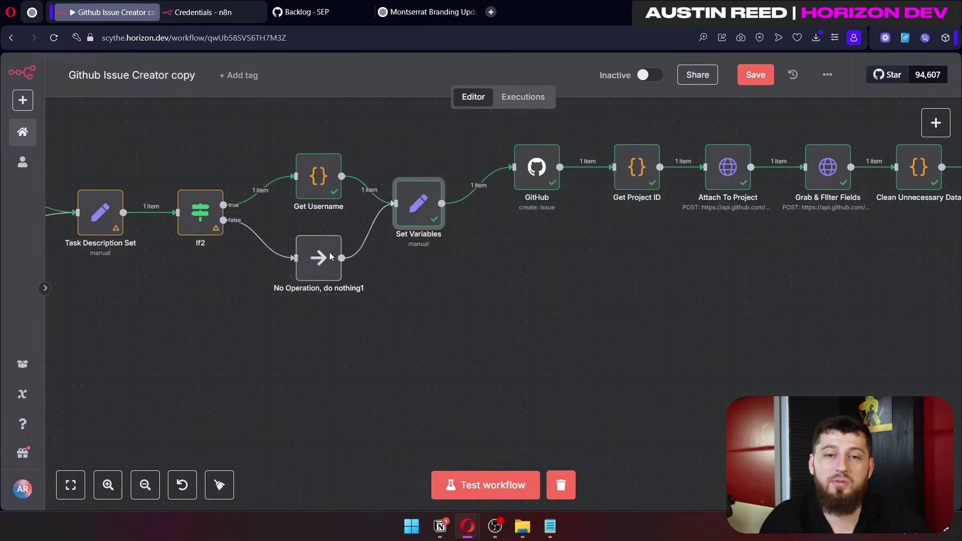
pyautogui.click(681, 77)
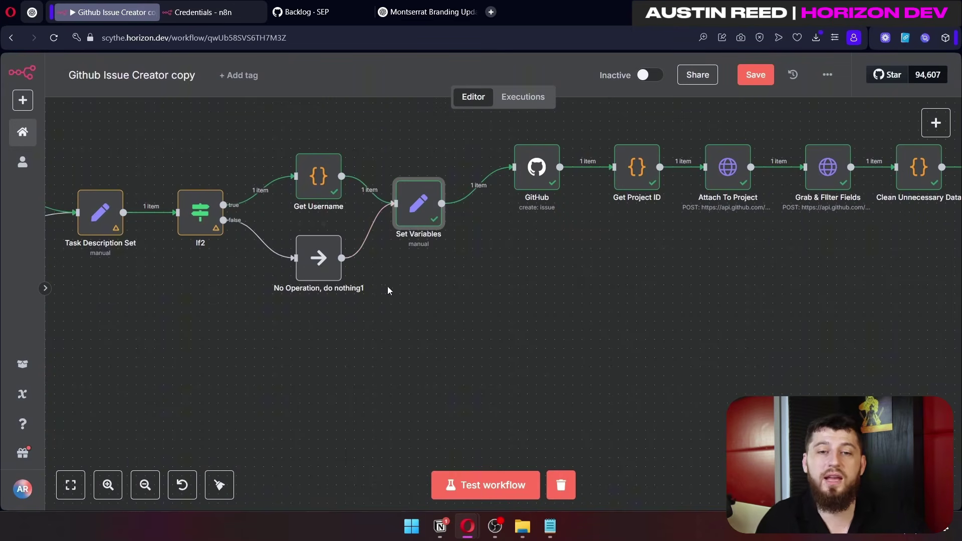
pyautogui.scroll(-5, 556, 270)
pyautogui.moveTo(483, 168); pyautogui.dragTo(548, 287)
pyautogui.scroll(4, 548, 288)
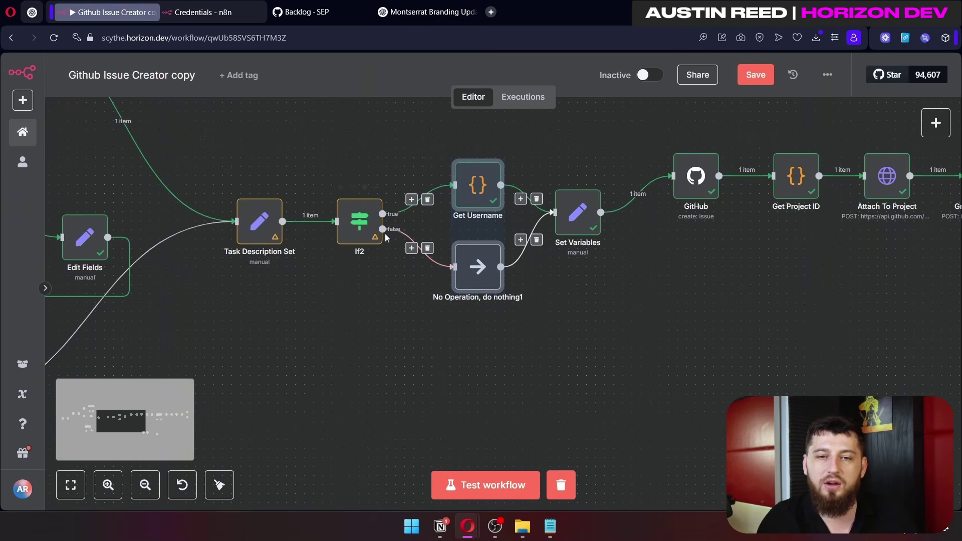
pyautogui.click(386, 237)
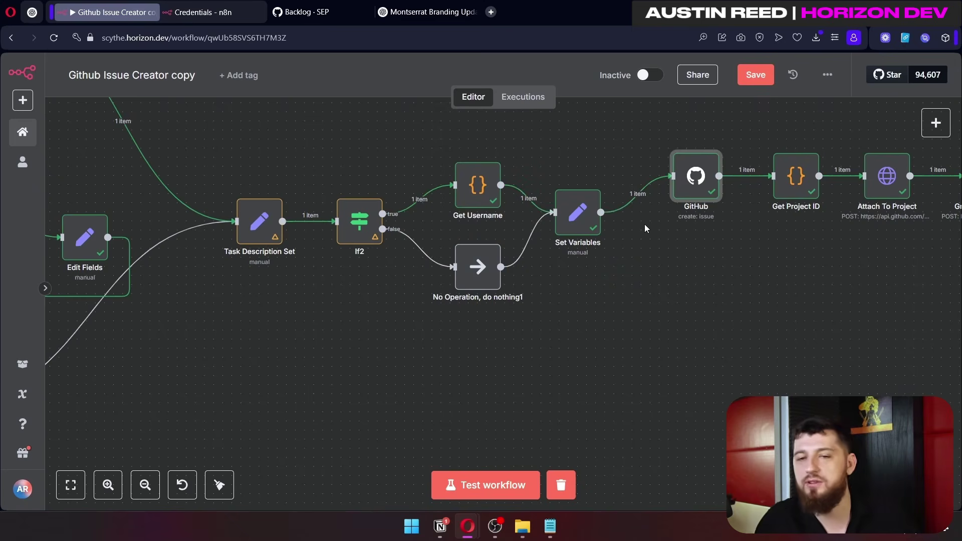
pyautogui.moveTo(360, 220); pyautogui.dragTo(360, 230)
pyautogui.click(471, 261)
pyautogui.click(694, 190)
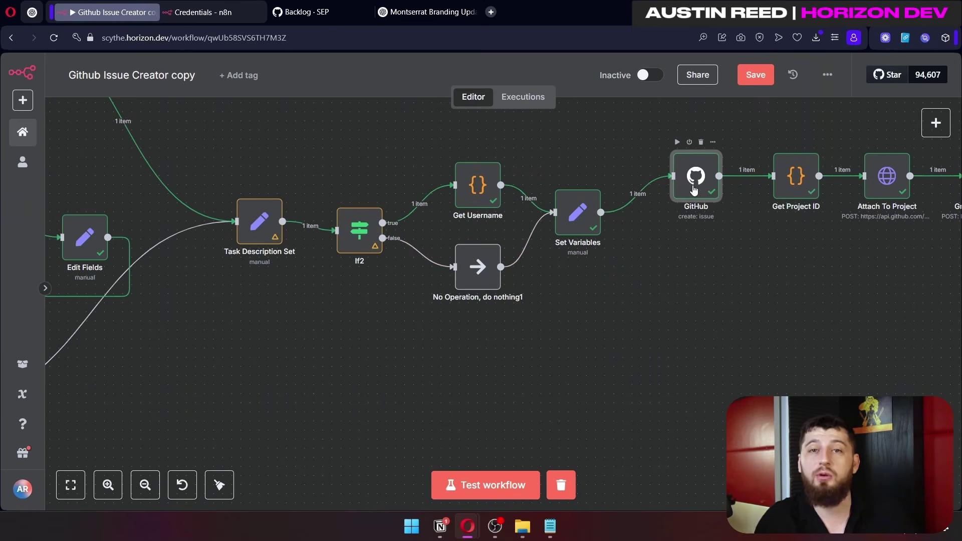
pyautogui.click(600, 229)
pyautogui.doubleClick(588, 220)
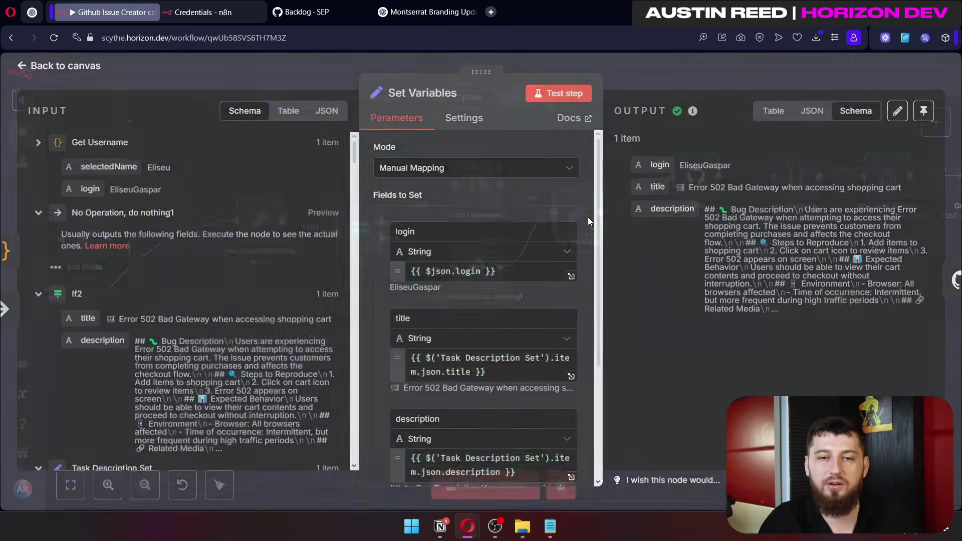
pyautogui.scroll(-3, 481, 300)
pyautogui.scroll(3, 481, 300)
pyautogui.click(631, 64)
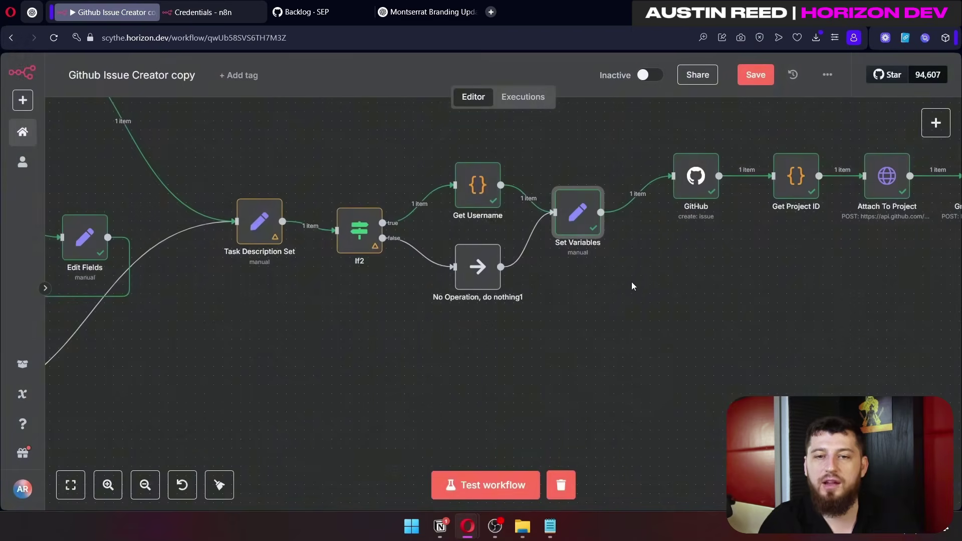
pyautogui.moveTo(631, 282); pyautogui.dragTo(377, 335)
pyautogui.moveTo(464, 329); pyautogui.dragTo(449, 329)
pyautogui.doubleClick(431, 223)
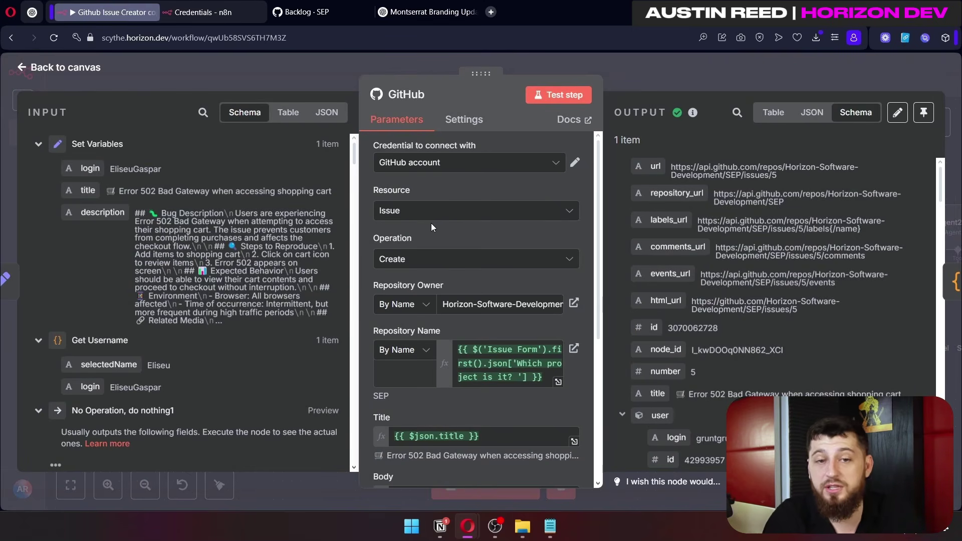
pyautogui.scroll(-3, 431, 223)
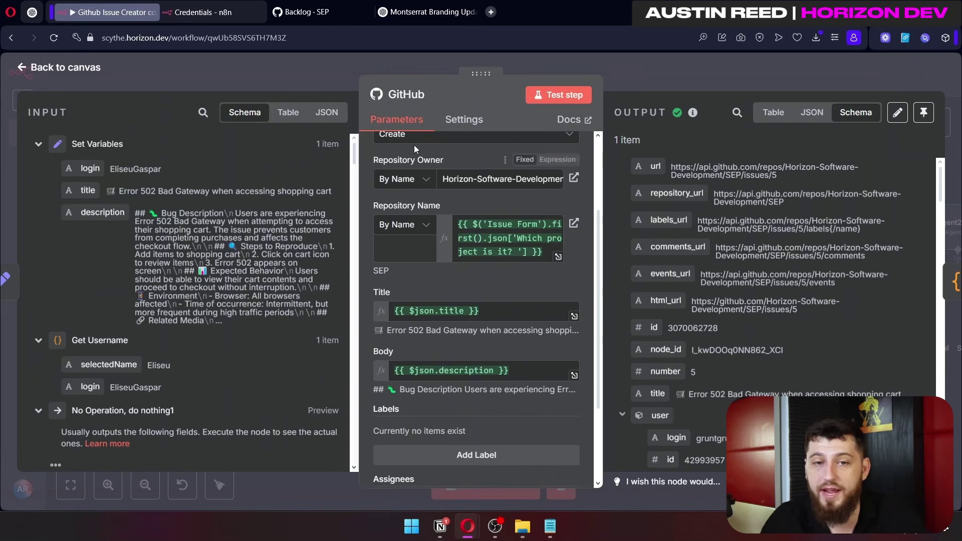
pyautogui.moveTo(445, 179); pyautogui.dragTo(567, 178)
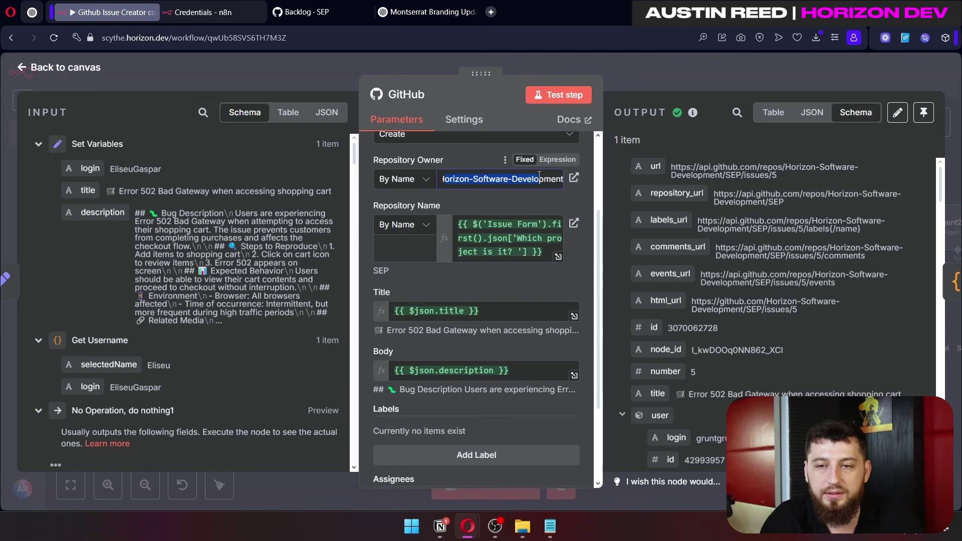
pyautogui.tripleClick(461, 220)
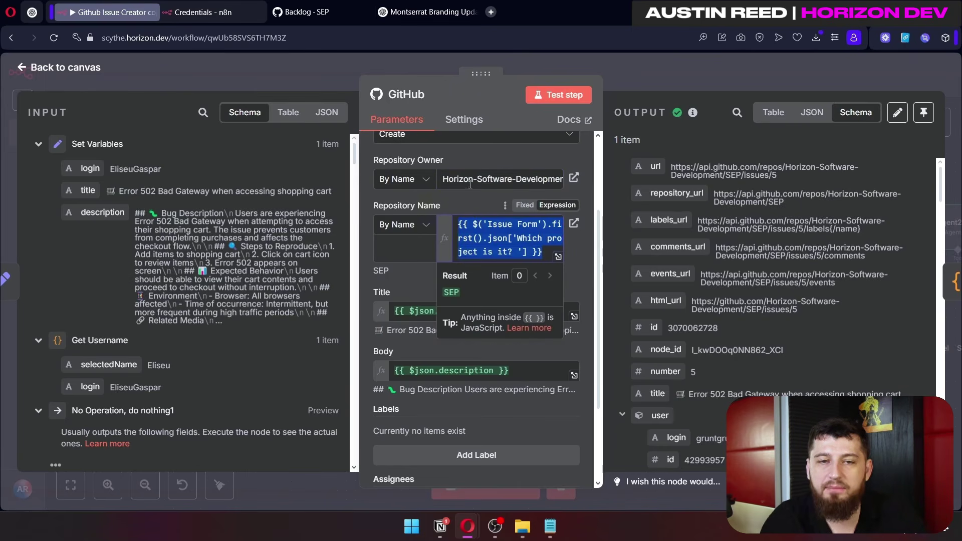
pyautogui.scroll(-10, 229, 269)
pyautogui.scroll(-10, 198, 264)
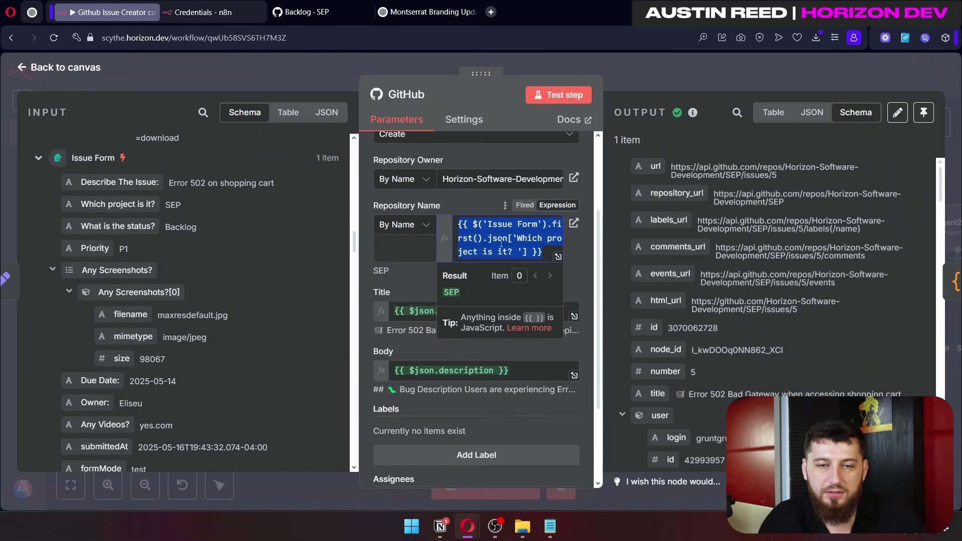
pyautogui.click(404, 281)
pyautogui.scroll(-3, 404, 280)
pyautogui.moveTo(478, 186); pyautogui.dragTo(394, 186)
pyautogui.scroll(5, 248, 203)
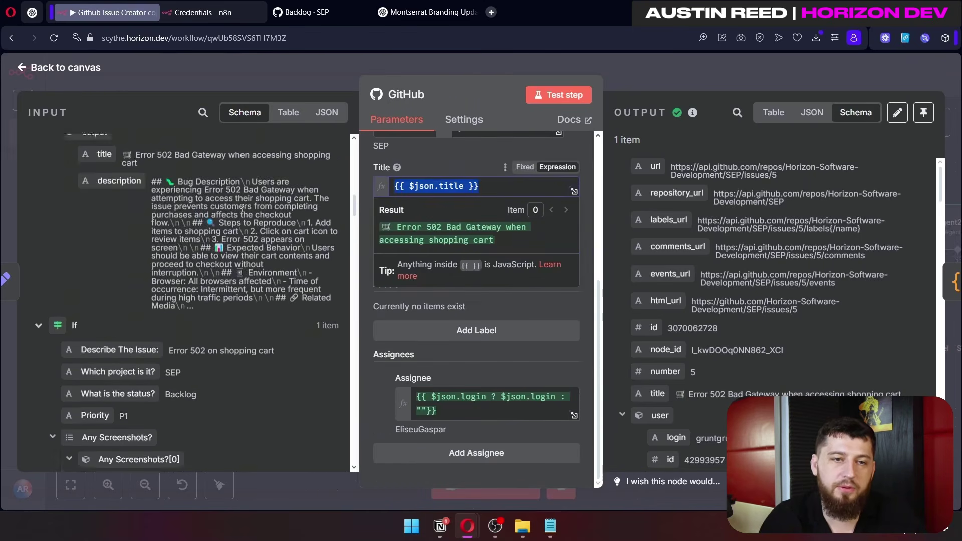
pyautogui.moveTo(104, 191); pyautogui.dragTo(332, 194)
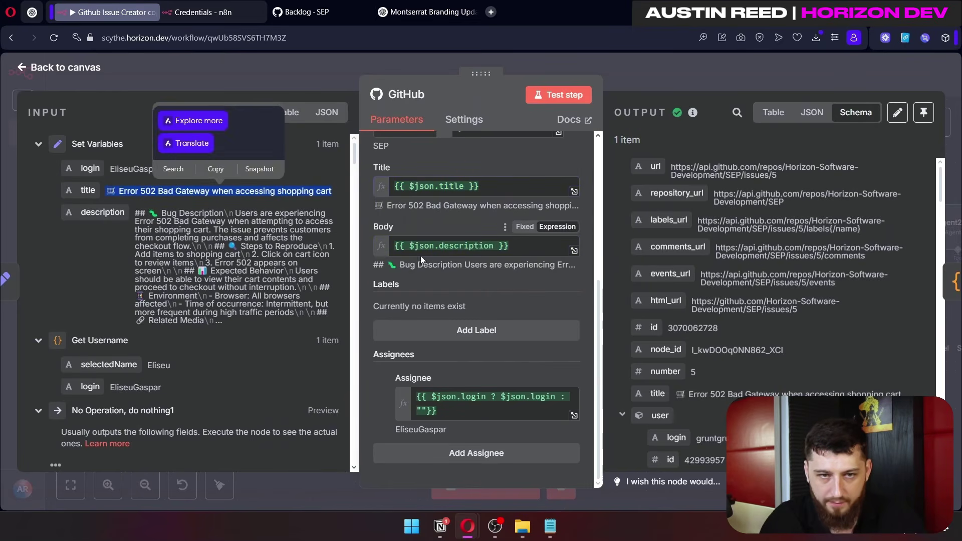
pyautogui.moveTo(138, 213); pyautogui.dragTo(328, 315)
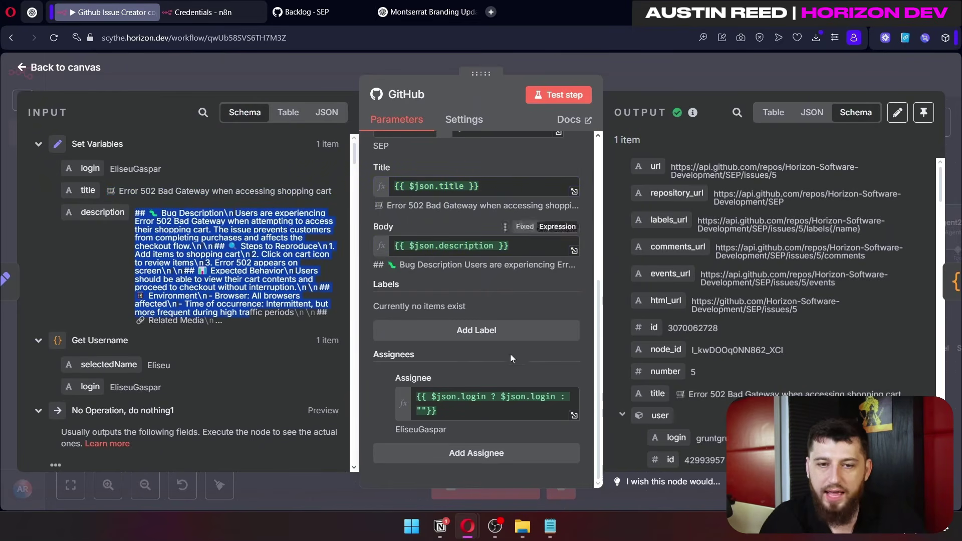
pyautogui.moveTo(465, 415); pyautogui.dragTo(413, 395)
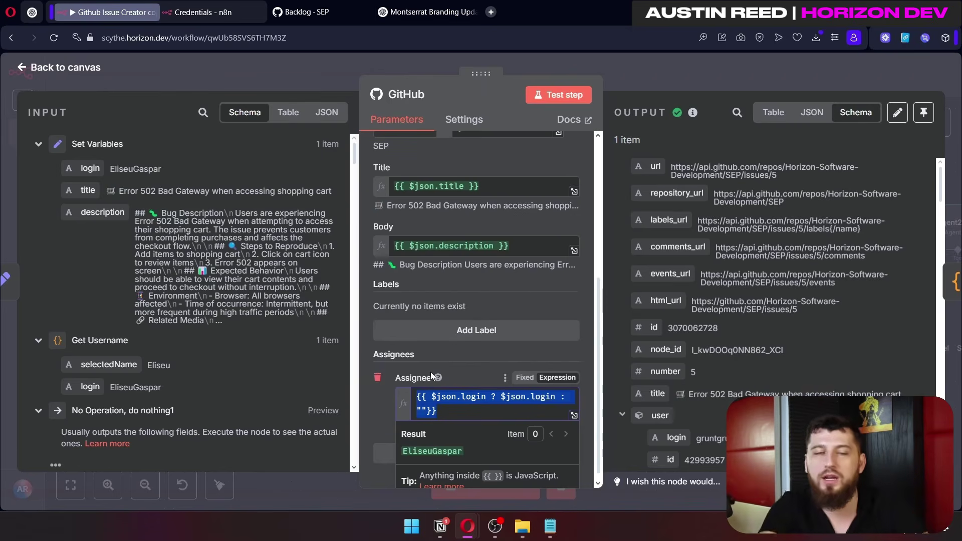
pyautogui.click(575, 299)
pyautogui.scroll(5, 575, 299)
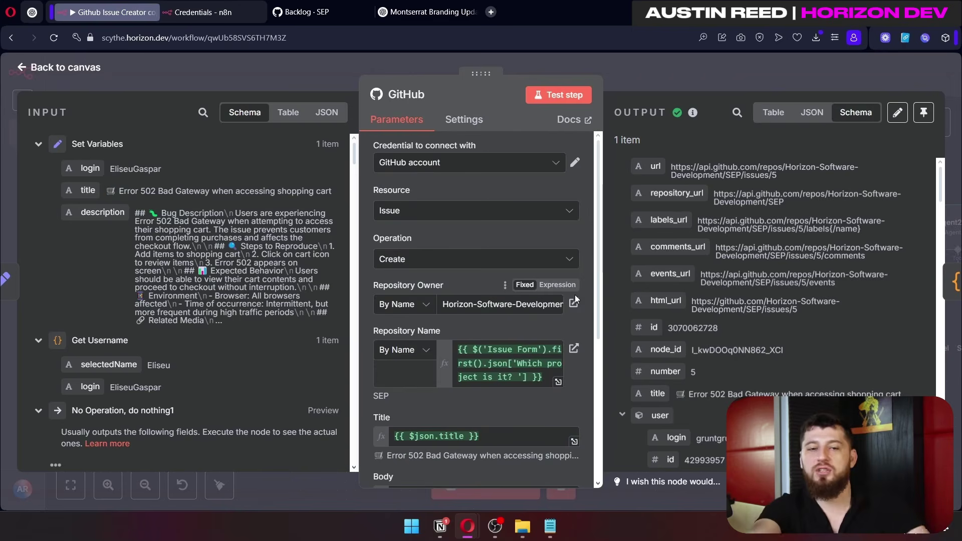
pyautogui.press('Escape')
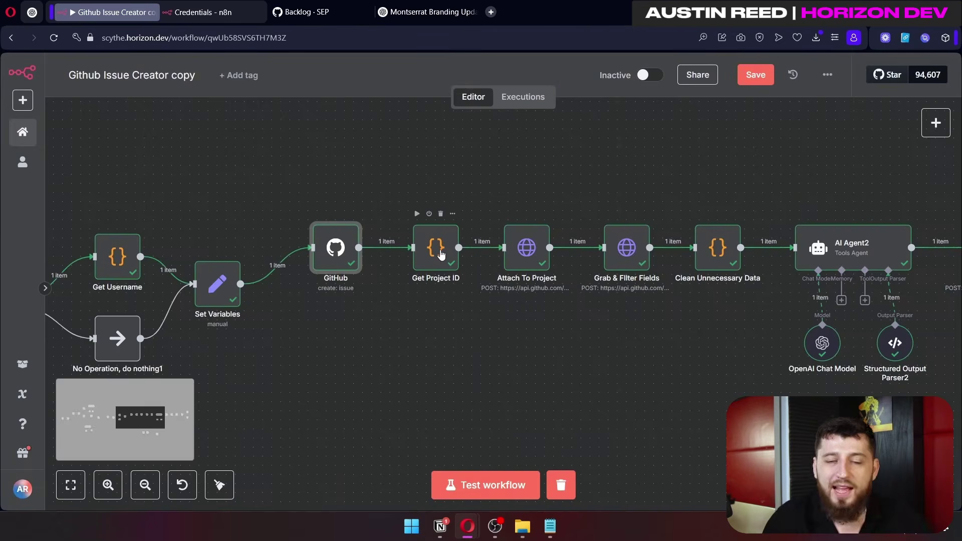
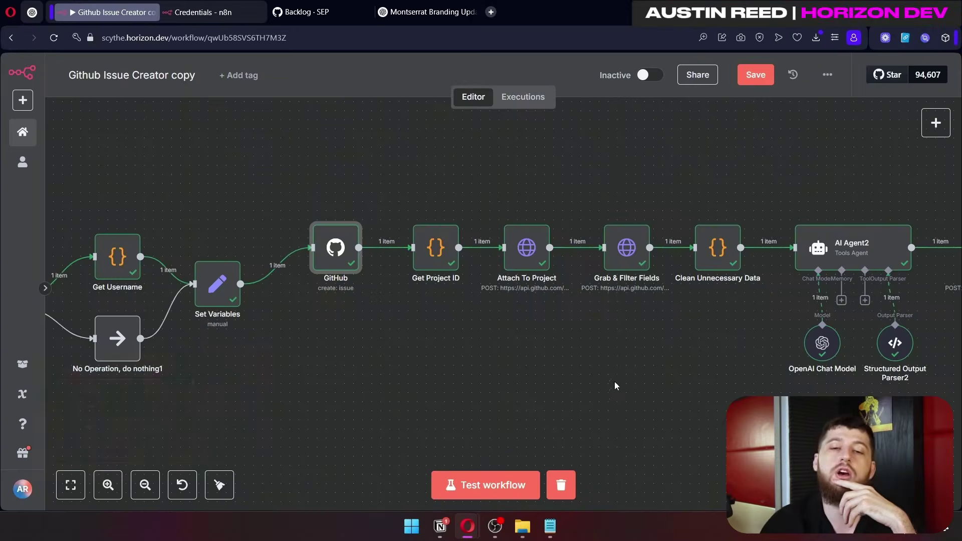
# Step: Drag the List projects node and the 'When clicking Test workflow' trigger up beside each other
pyautogui.moveTo(614, 383); pyautogui.dragTo(608, 224)
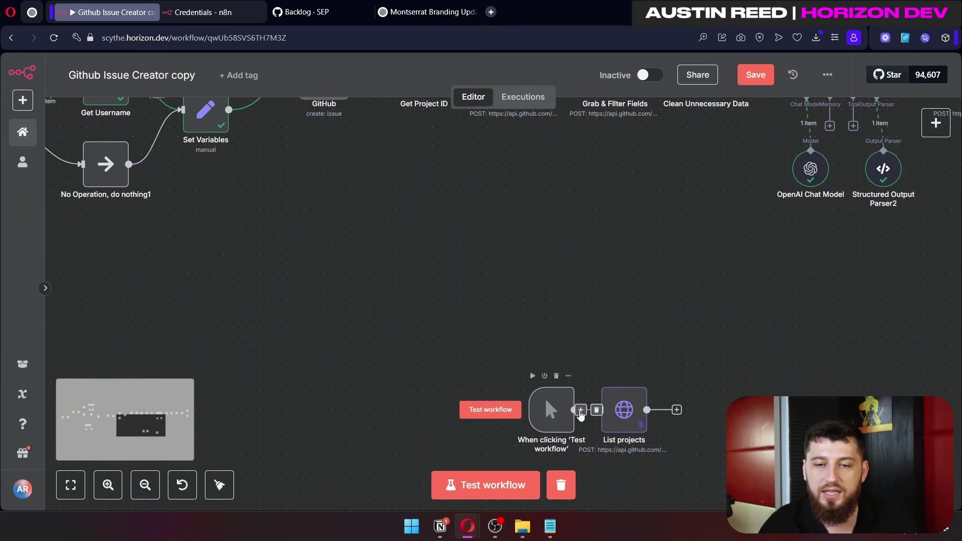
pyautogui.moveTo(657, 299); pyautogui.dragTo(666, 281)
pyautogui.moveTo(551, 409); pyautogui.dragTo(515, 308)
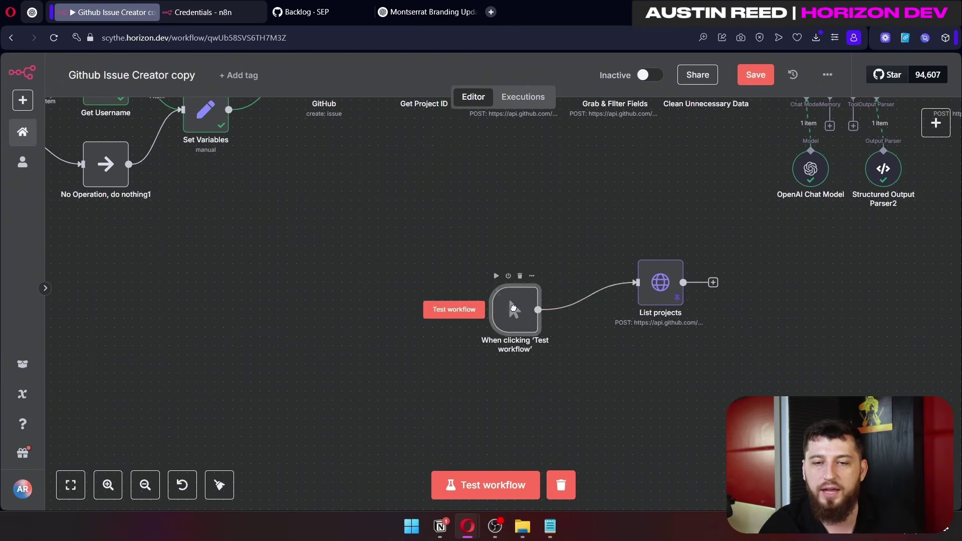
pyautogui.doubleClick(660, 282)
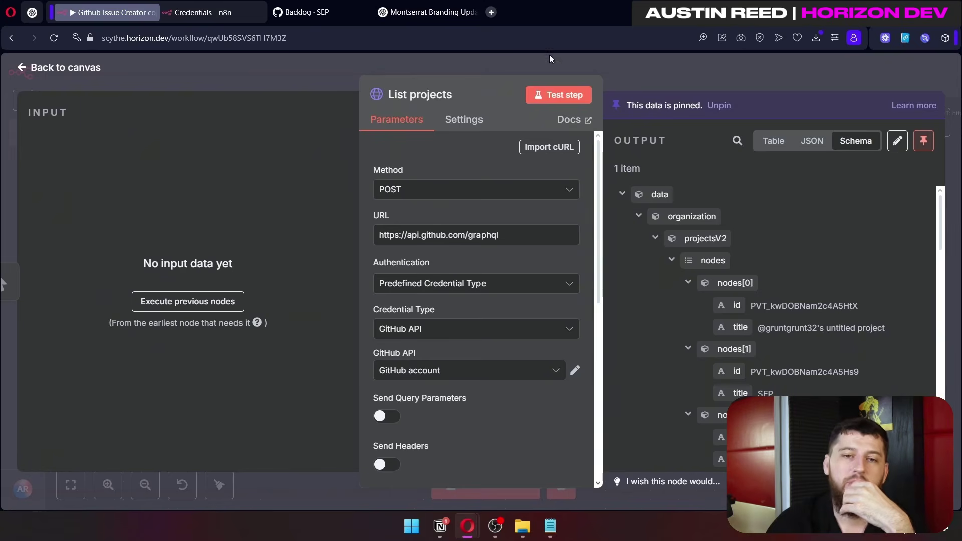
pyautogui.tripleClick(540, 241)
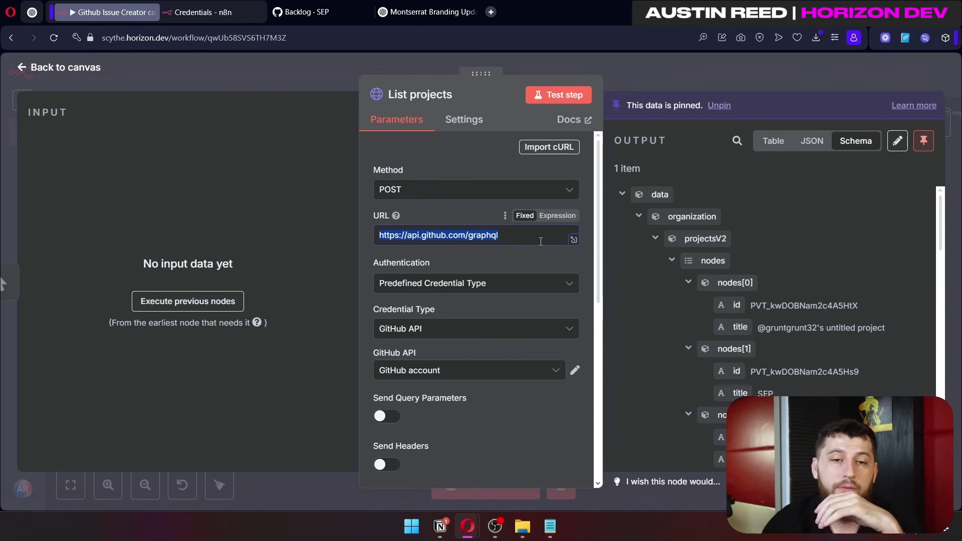
pyautogui.scroll(-3, 499, 168)
pyautogui.click(476, 165)
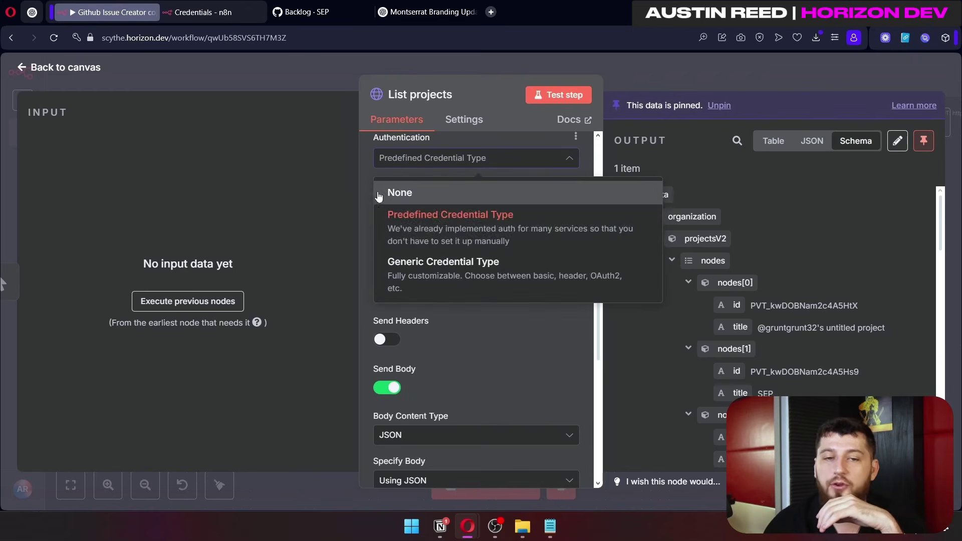
pyautogui.click(387, 209)
pyautogui.click(387, 209)
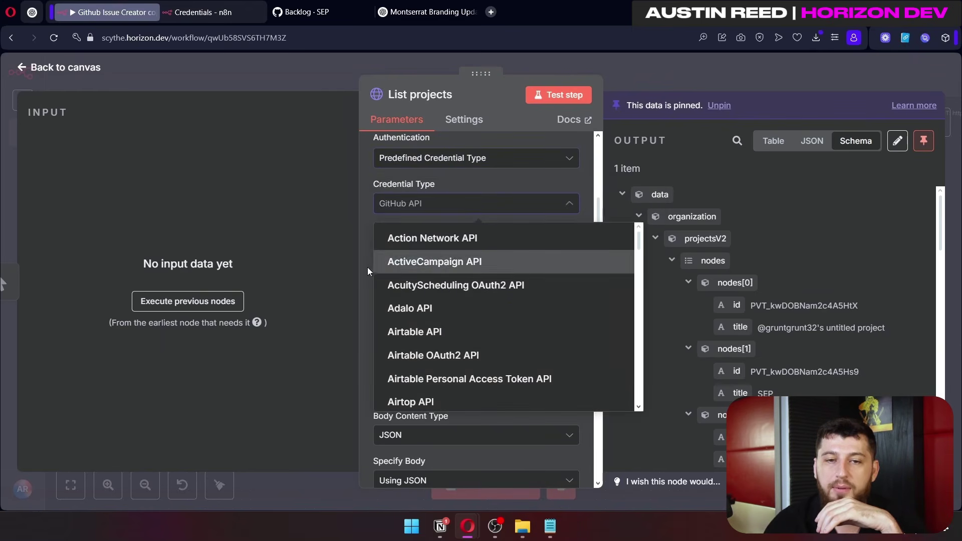
pyautogui.click(371, 218)
pyautogui.click(383, 249)
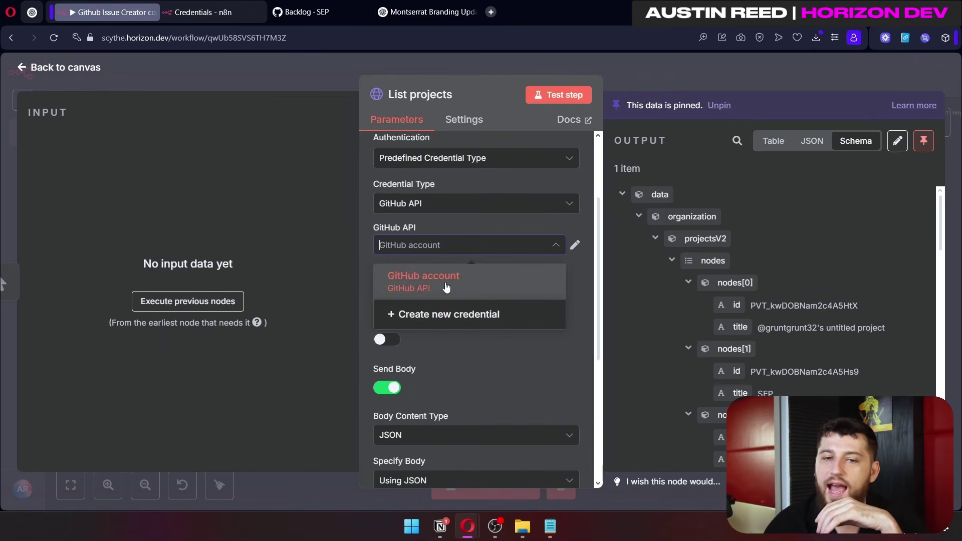
pyautogui.click(380, 222)
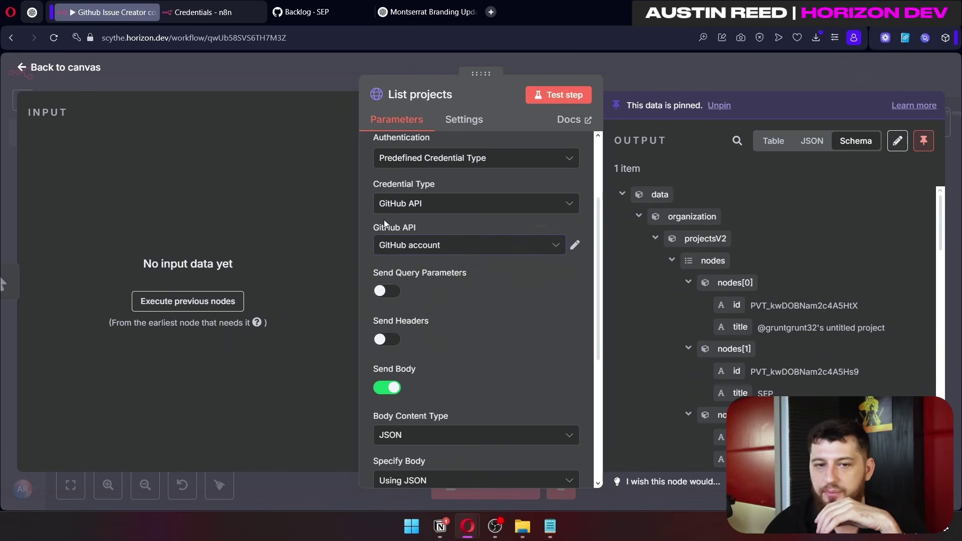
pyautogui.scroll(-3, 396, 231)
pyautogui.scroll(-3, 401, 261)
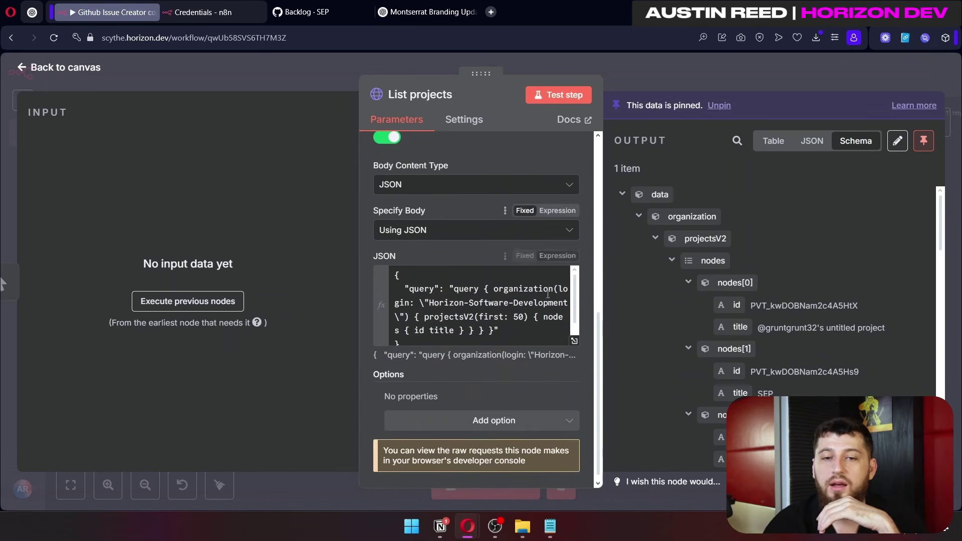
pyautogui.click(574, 341)
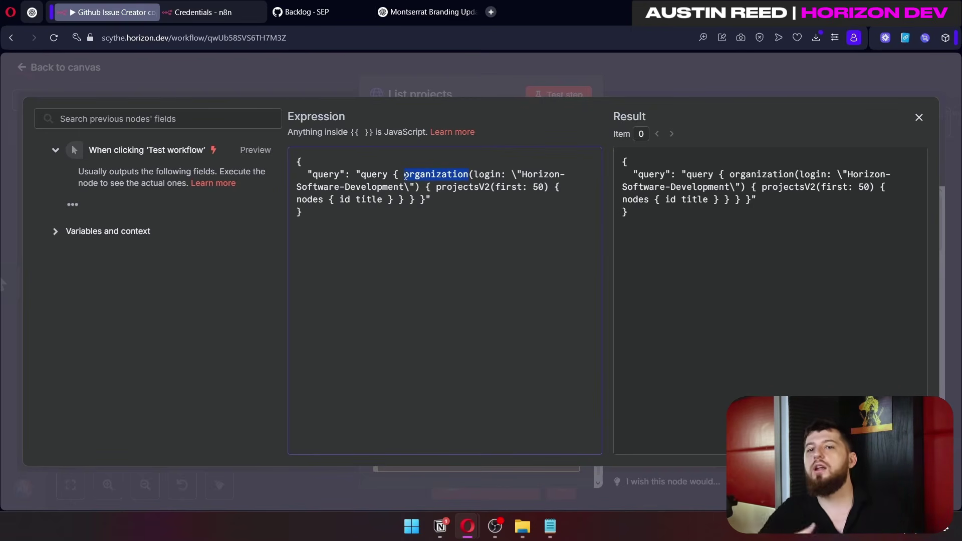
pyautogui.press('Escape')
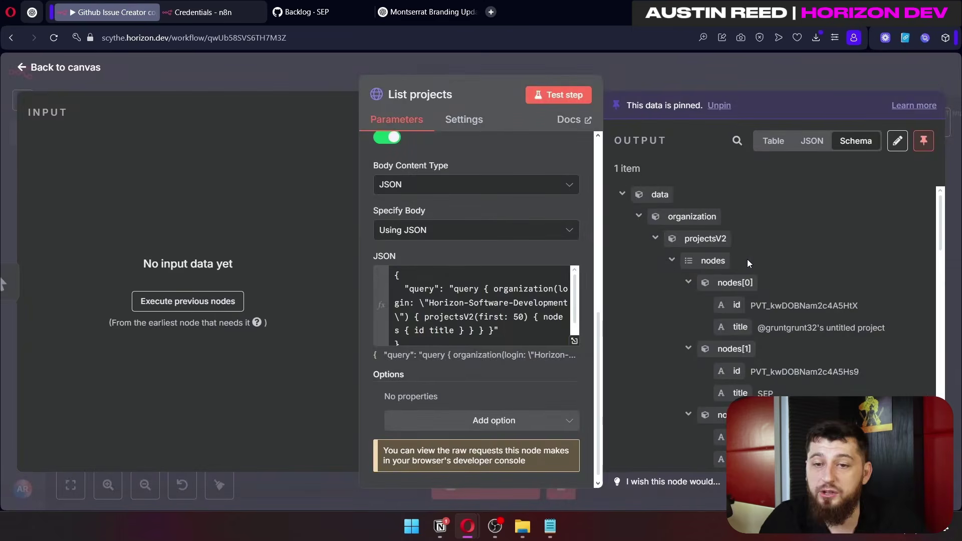
pyautogui.scroll(-1, 781, 209)
pyautogui.scroll(-3, 781, 209)
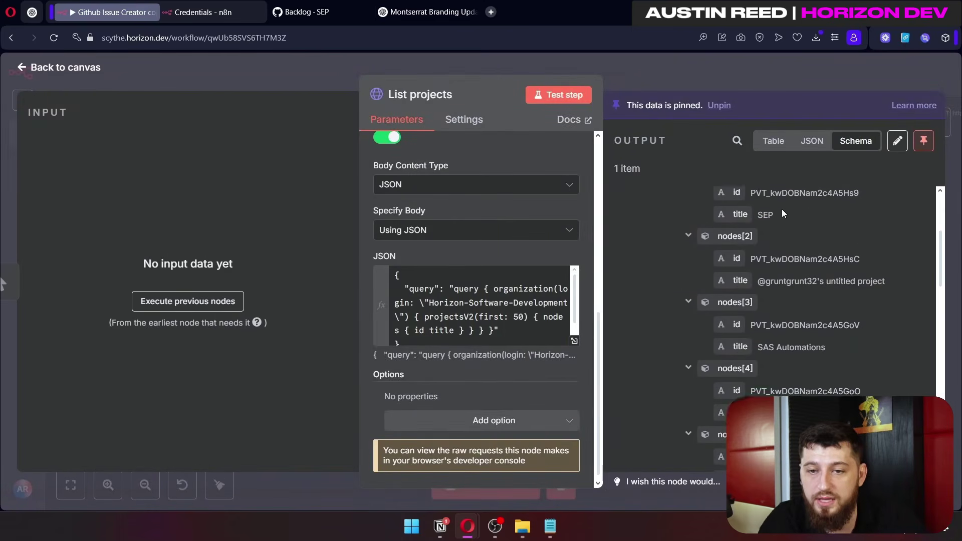
pyautogui.scroll(3, 781, 209)
pyautogui.scroll(-8, 781, 209)
pyautogui.scroll(5, 781, 209)
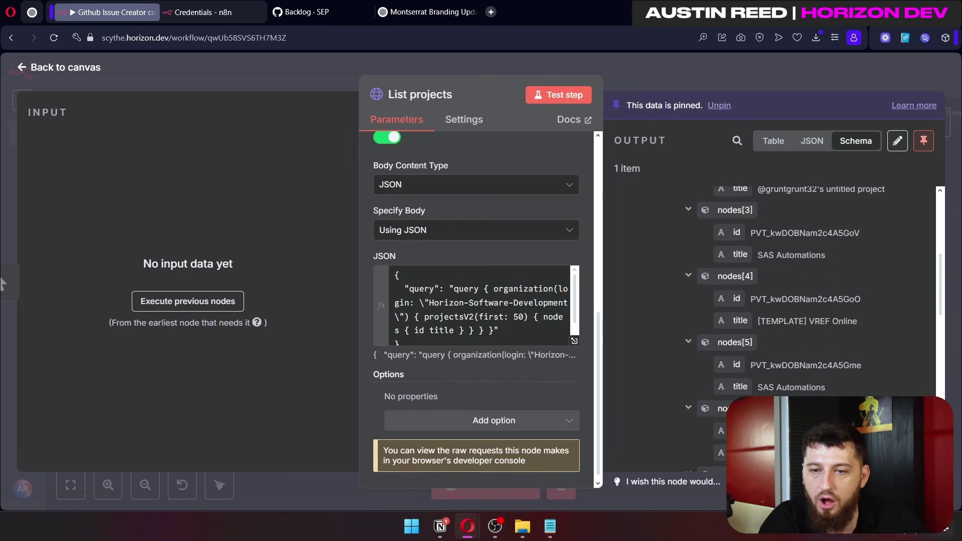
pyautogui.moveTo(862, 366); pyautogui.dragTo(746, 360)
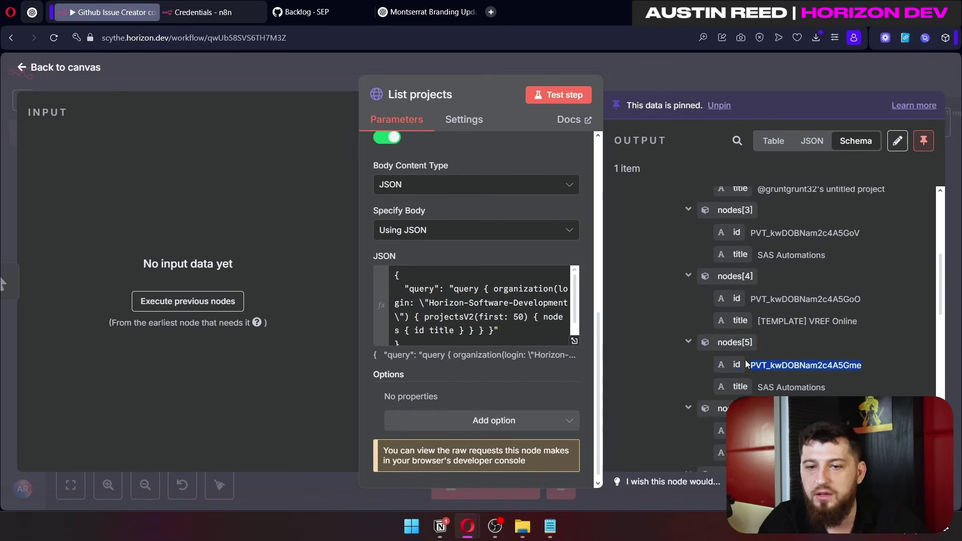
pyautogui.click(656, 68)
pyautogui.moveTo(571, 252); pyautogui.dragTo(498, 327)
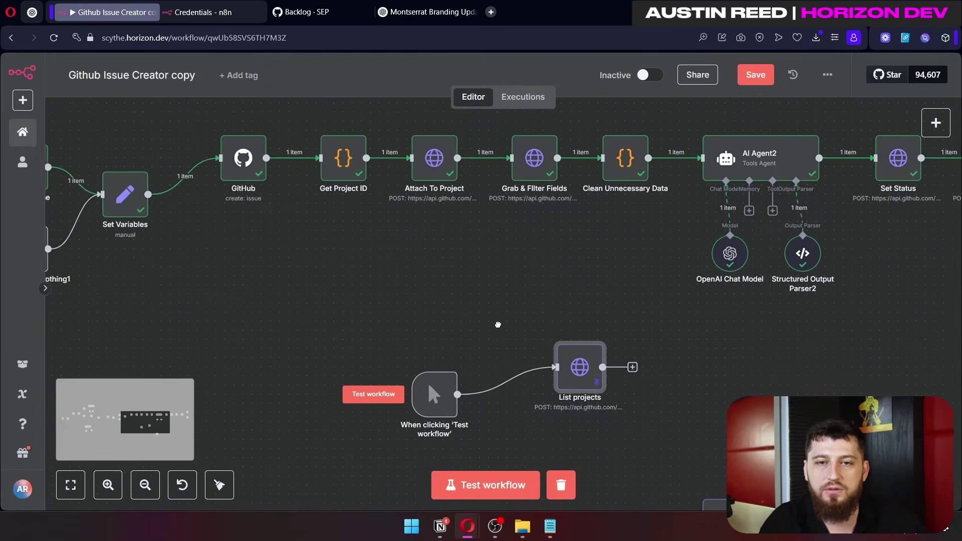
pyautogui.doubleClick(341, 159)
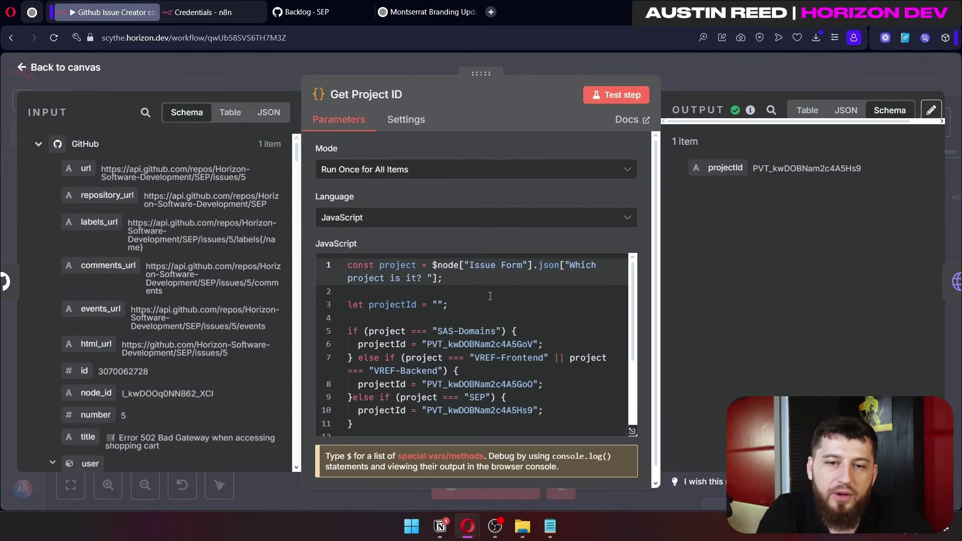
pyautogui.scroll(-2, 476, 285)
pyautogui.scroll(2, 486, 293)
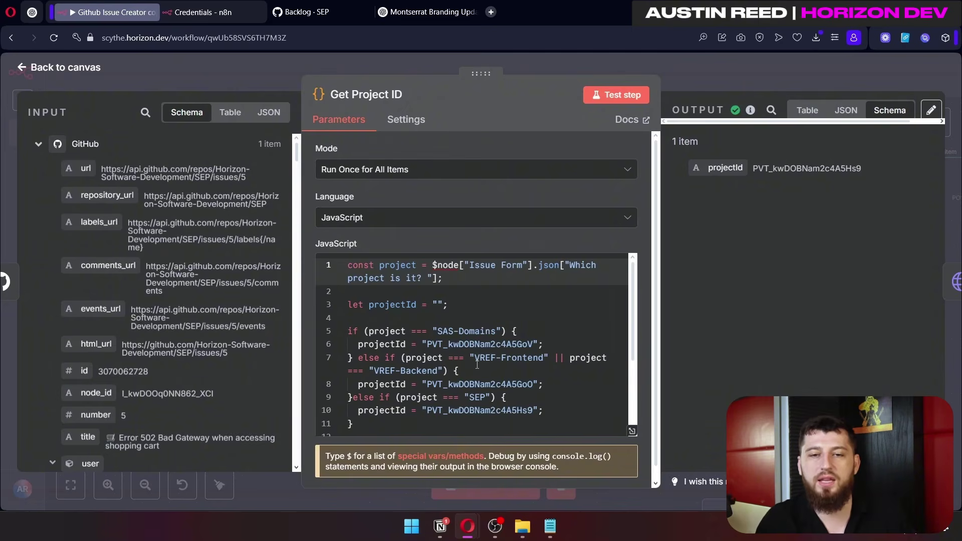
pyautogui.moveTo(495, 331); pyautogui.dragTo(533, 345)
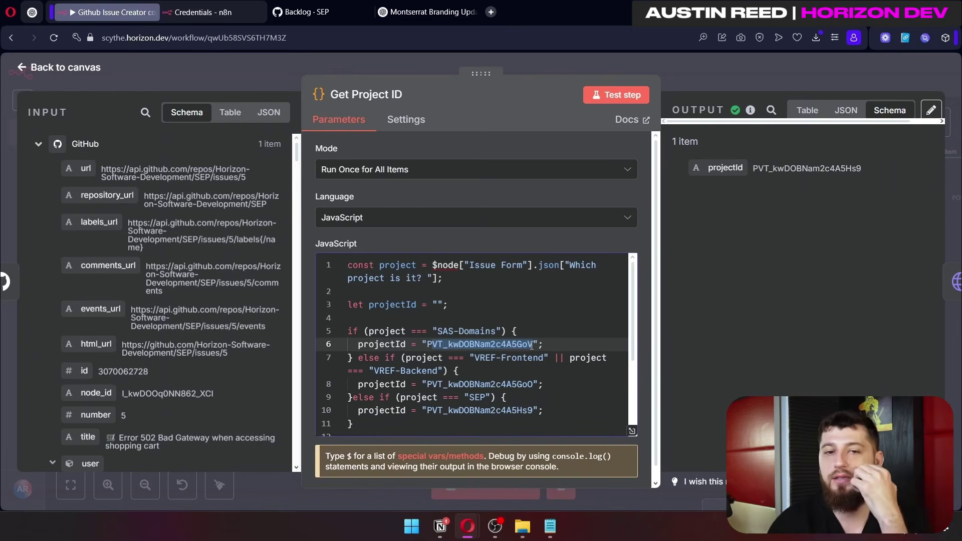
pyautogui.scroll(-2, 513, 401)
pyautogui.scroll(3, 513, 402)
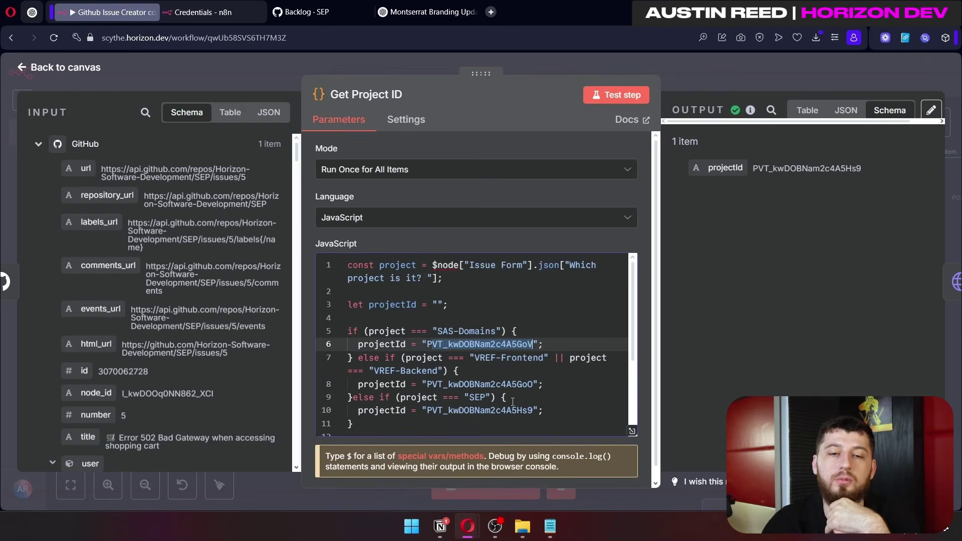
pyautogui.moveTo(348, 264); pyautogui.dragTo(481, 424)
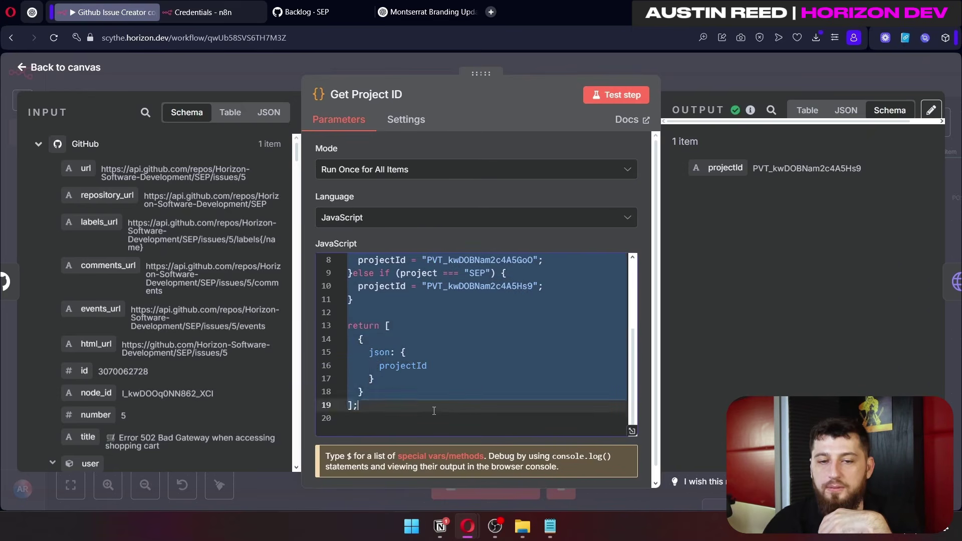
pyautogui.scroll(3, 481, 351)
pyautogui.click(491, 344)
pyautogui.moveTo(432, 265); pyautogui.dragTo(556, 281)
pyautogui.moveTo(347, 305); pyautogui.dragTo(361, 426)
pyautogui.moveTo(363, 391); pyautogui.dragTo(425, 333)
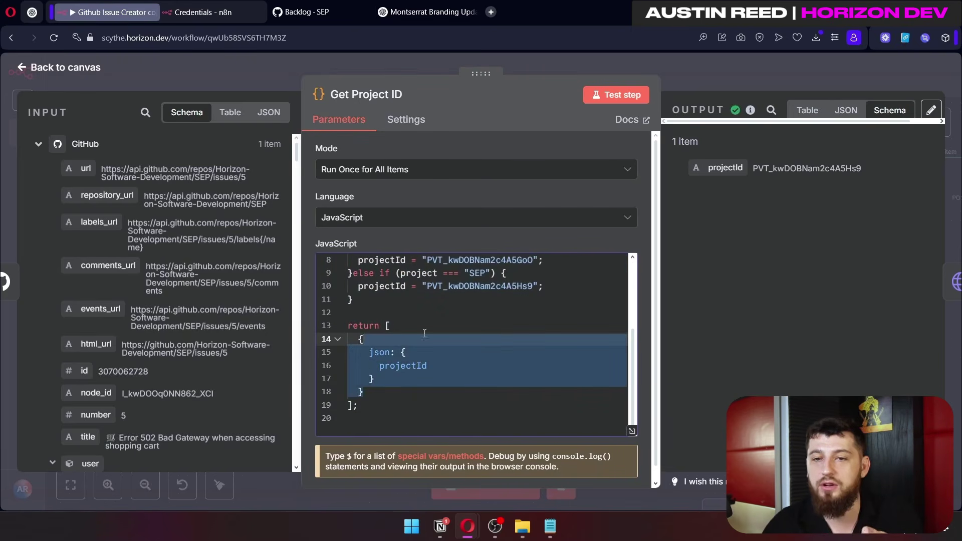
pyautogui.moveTo(856, 169); pyautogui.dragTo(752, 169)
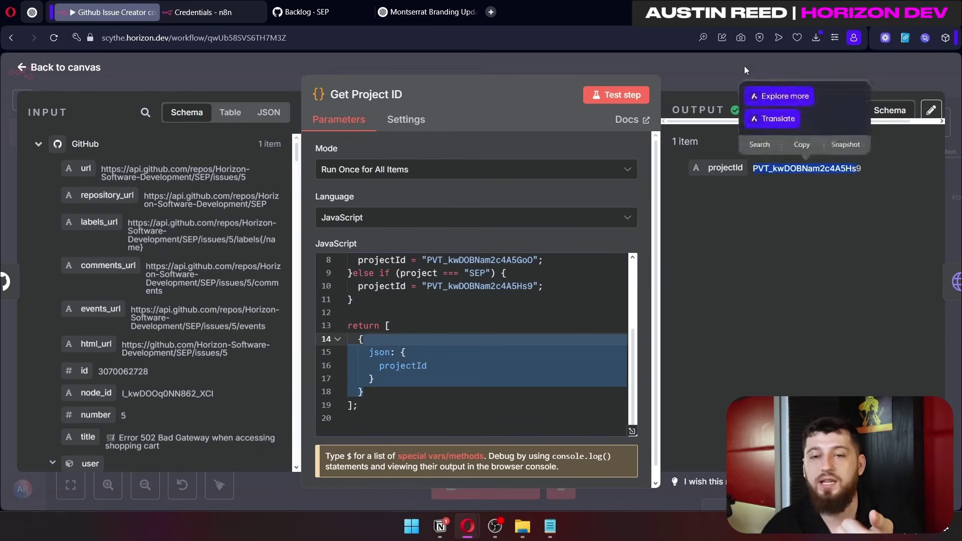
pyautogui.click(745, 70)
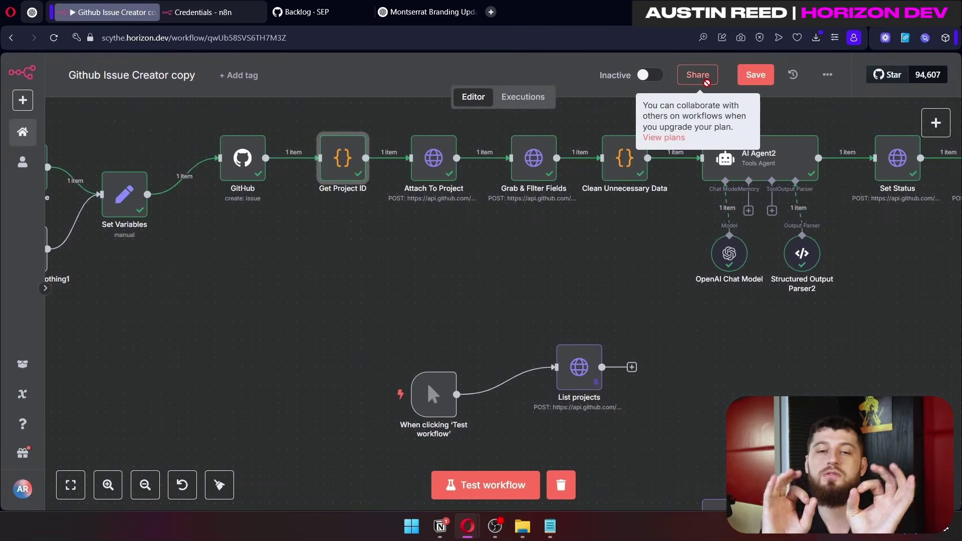
# Step: Glance at the Attach To Project node, then nudge the List projects node left
pyautogui.scroll(2, 432, 224)
pyautogui.doubleClick(432, 223)
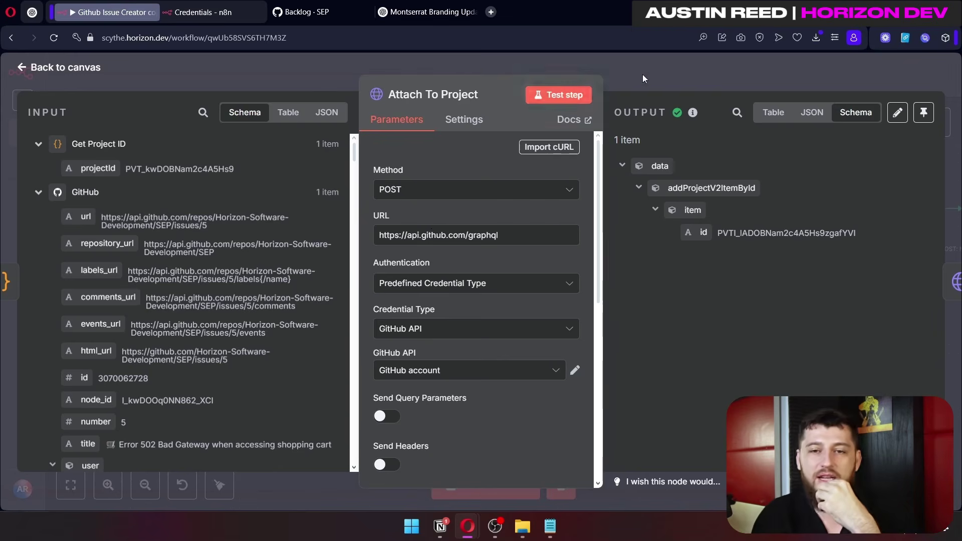
pyautogui.click(642, 74)
pyautogui.moveTo(571, 412); pyautogui.dragTo(539, 406)
# Step: Reopen Attach To Project and review its GitHub GraphQL URL and AddIssueToProject mutation
pyautogui.doubleClick(422, 209)
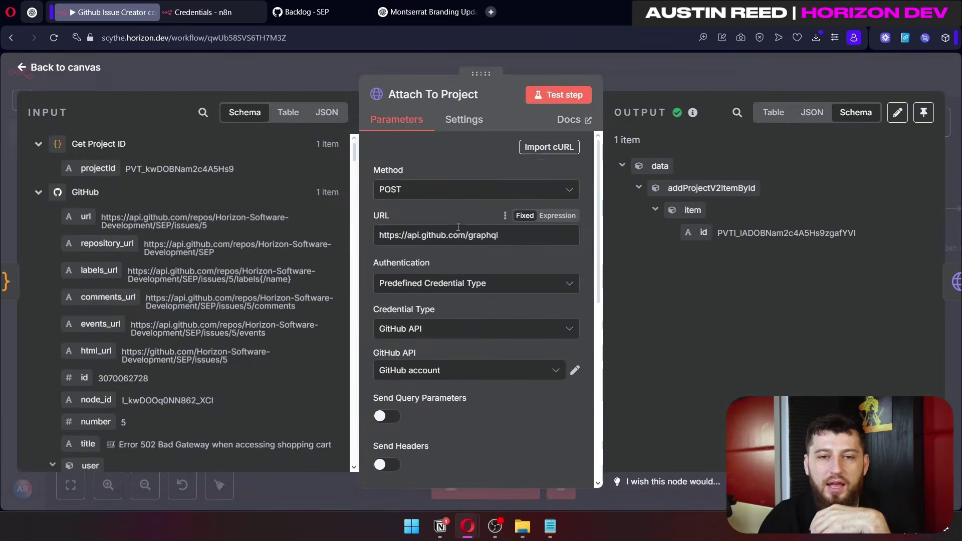
pyautogui.moveTo(497, 235); pyautogui.dragTo(370, 236)
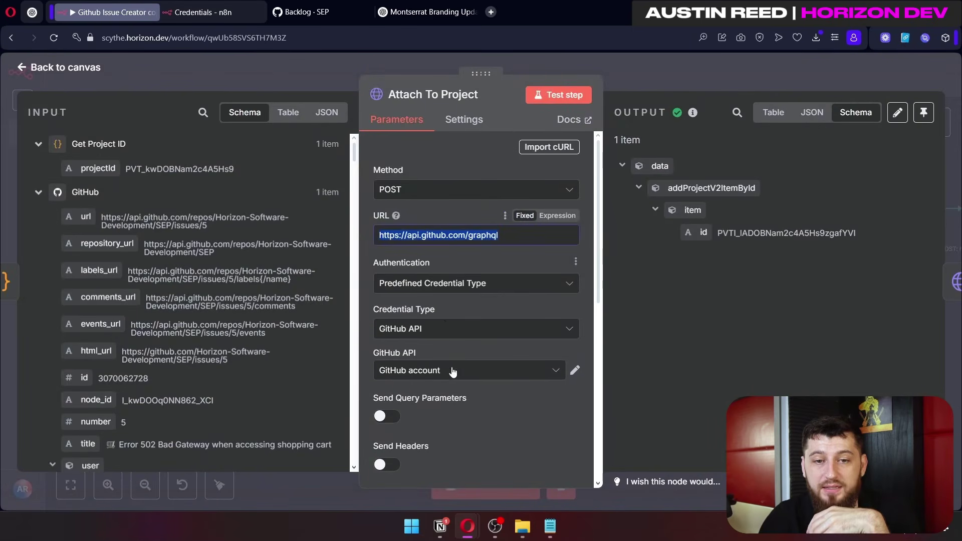
pyautogui.scroll(-8, 410, 278)
pyautogui.moveTo(410, 278); pyautogui.dragTo(501, 342)
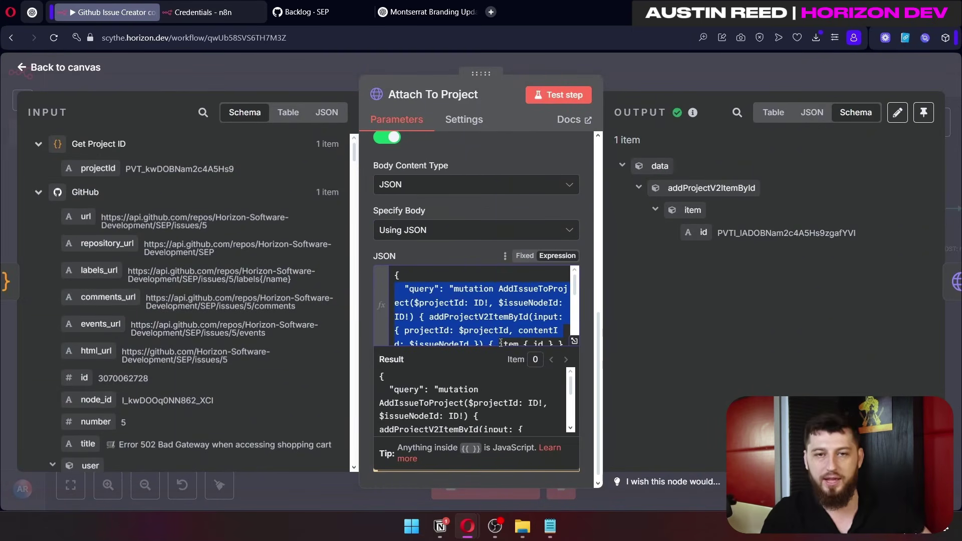
# Step: Expand the Attach To Project body and trace its projectId and issueNodeId expressions
pyautogui.click(574, 341)
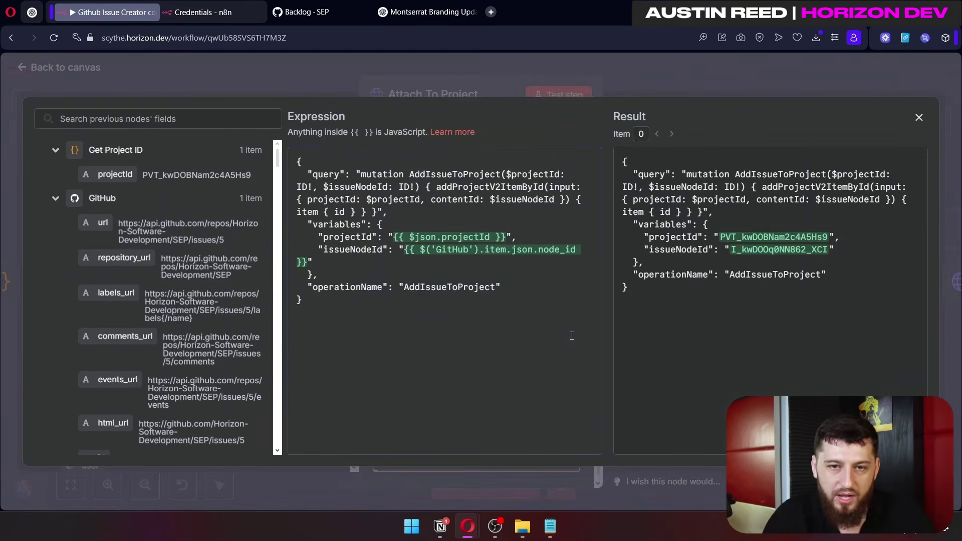
pyautogui.moveTo(512, 299); pyautogui.dragTo(299, 147)
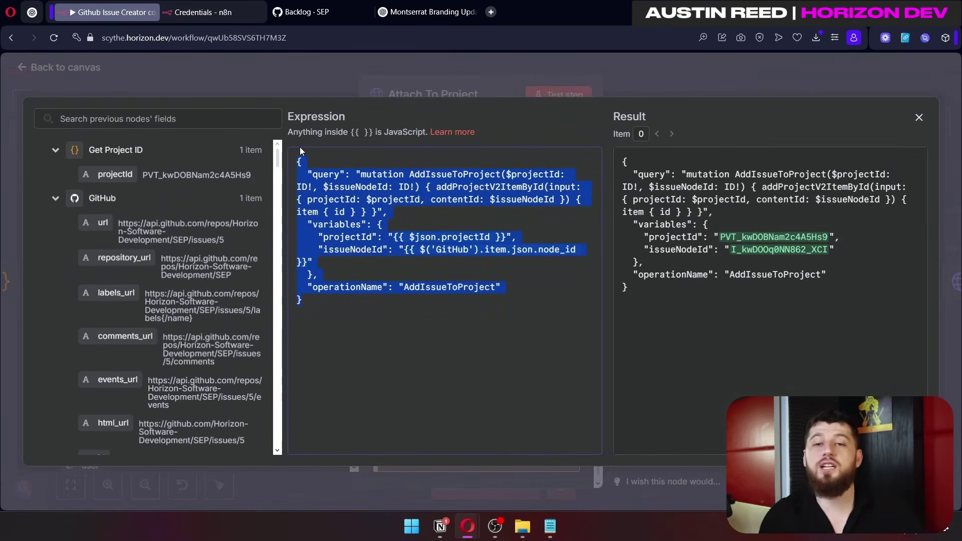
pyautogui.click(738, 306)
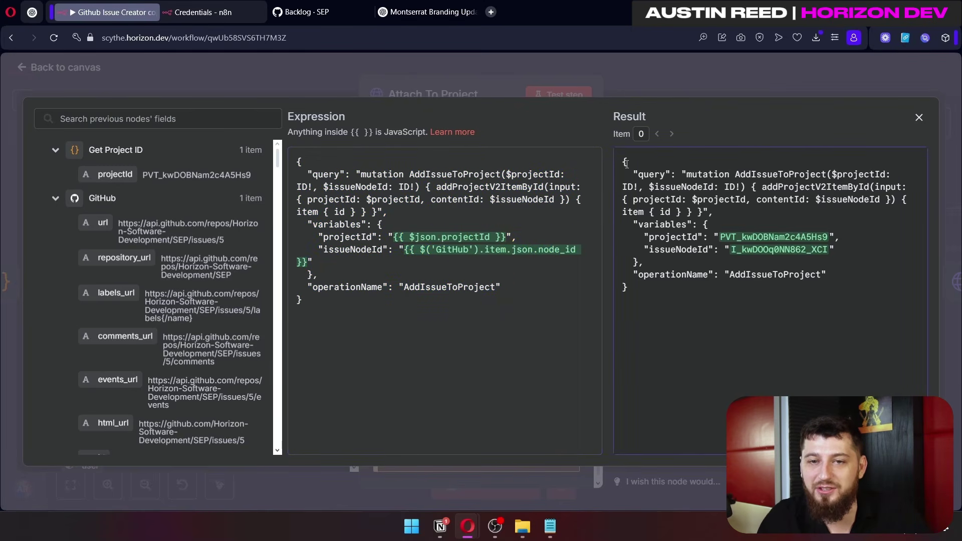
pyautogui.moveTo(529, 294); pyautogui.dragTo(346, 176)
pyautogui.click(501, 237)
pyautogui.moveTo(506, 237); pyautogui.dragTo(418, 237)
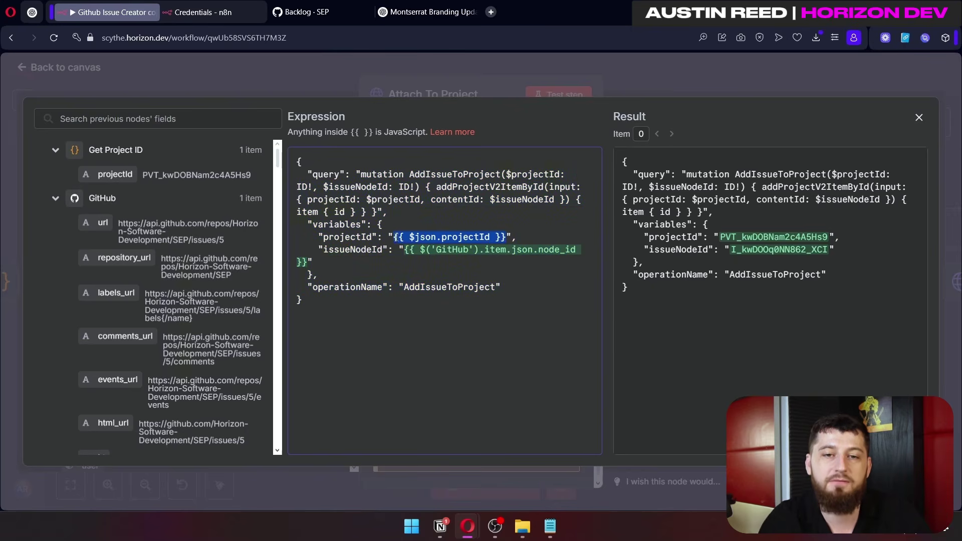
pyautogui.moveTo(403, 250); pyautogui.dragTo(334, 259)
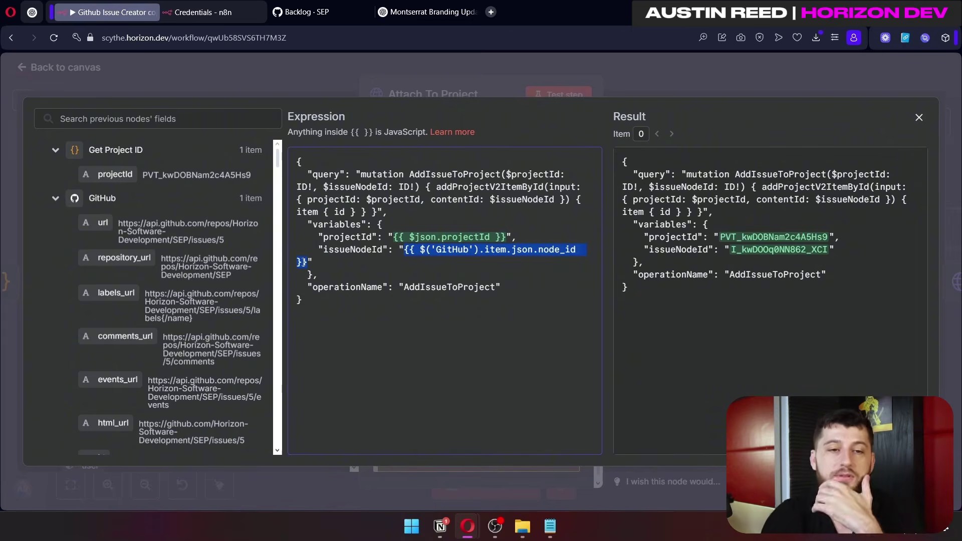
pyautogui.scroll(-1, 127, 279)
pyautogui.scroll(-3, 127, 279)
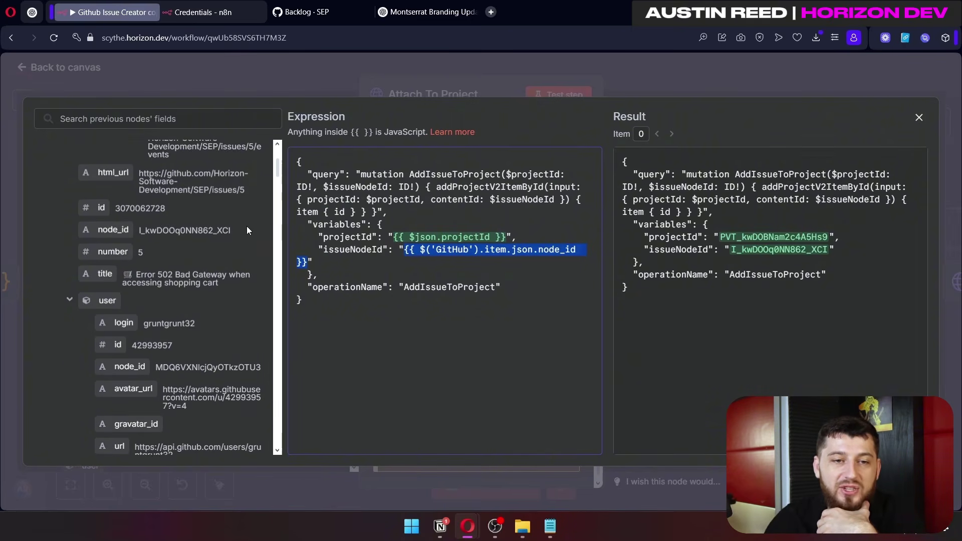
pyautogui.moveTo(248, 231); pyautogui.dragTo(121, 238)
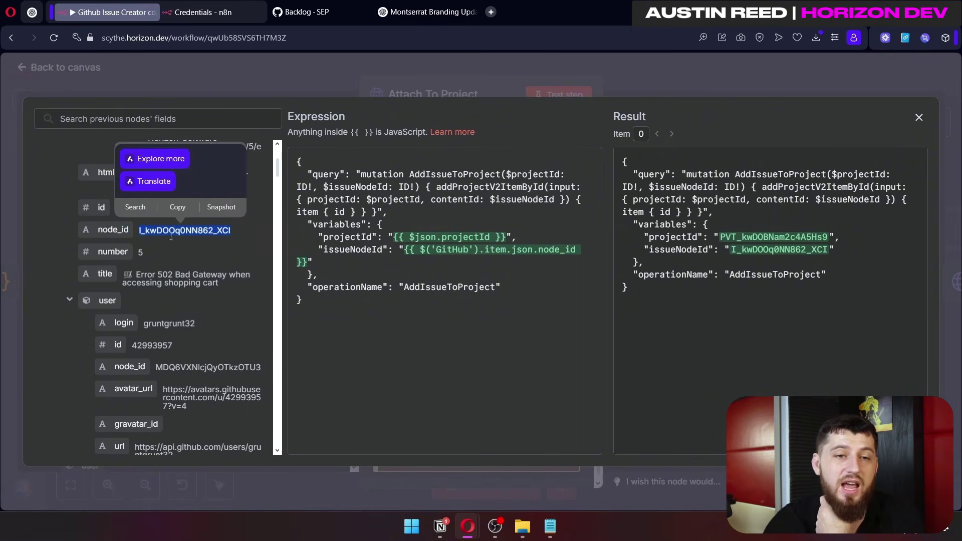
pyautogui.click(193, 246)
pyautogui.moveTo(148, 209); pyautogui.dragTo(105, 210)
pyautogui.moveTo(235, 229); pyautogui.dragTo(144, 230)
pyautogui.moveTo(834, 249); pyautogui.dragTo(757, 238)
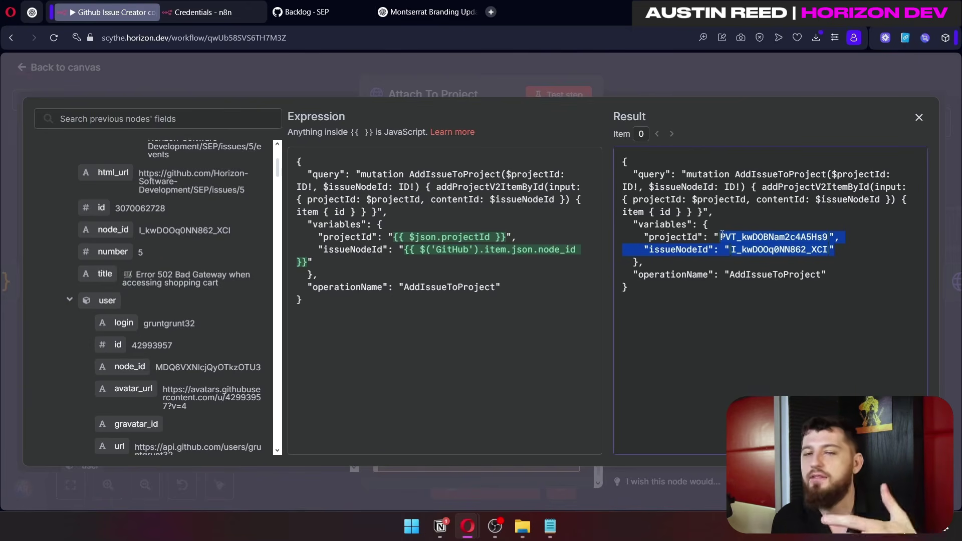
pyautogui.click(826, 76)
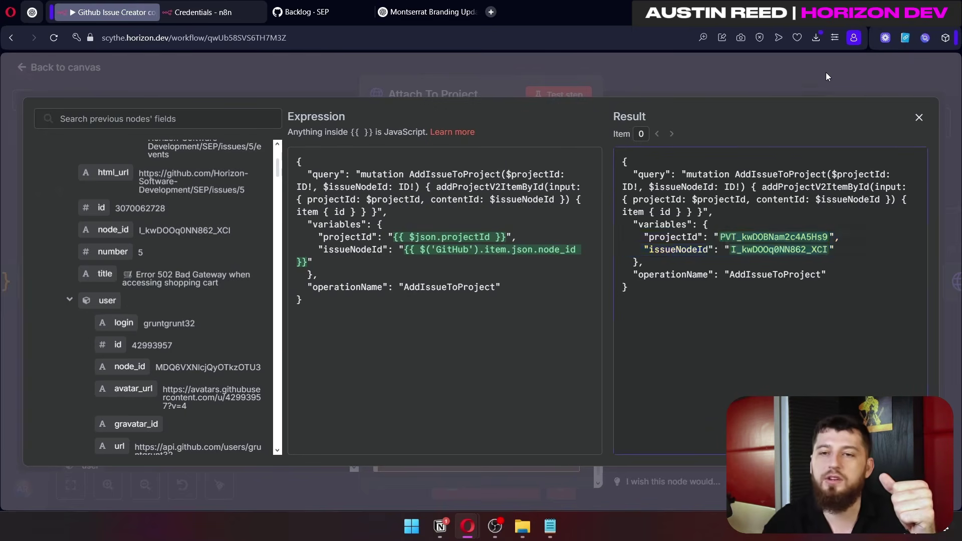
pyautogui.click(825, 74)
pyautogui.click(398, 203)
# Step: Open the Grab & Filter Fields node and scroll through its project-fields request
pyautogui.doubleClick(398, 203)
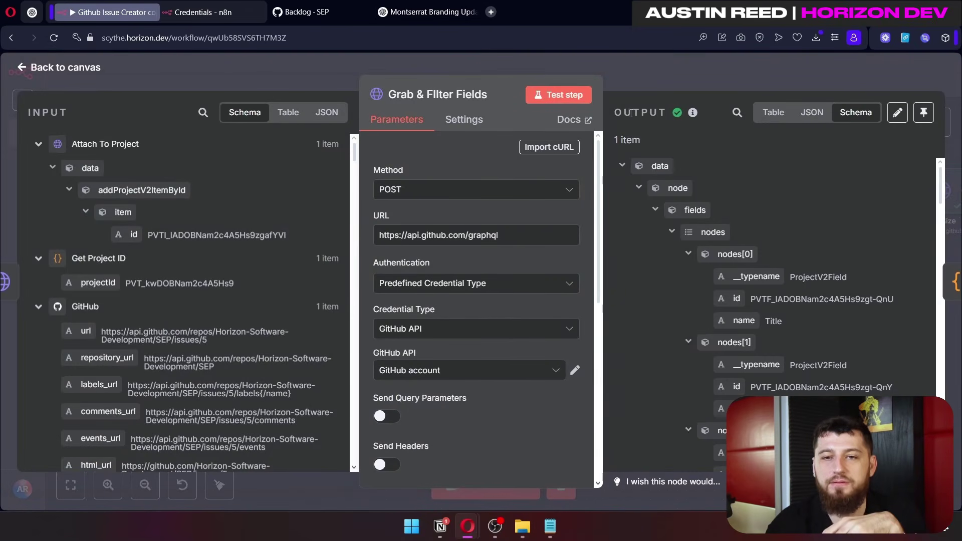
pyautogui.click(620, 78)
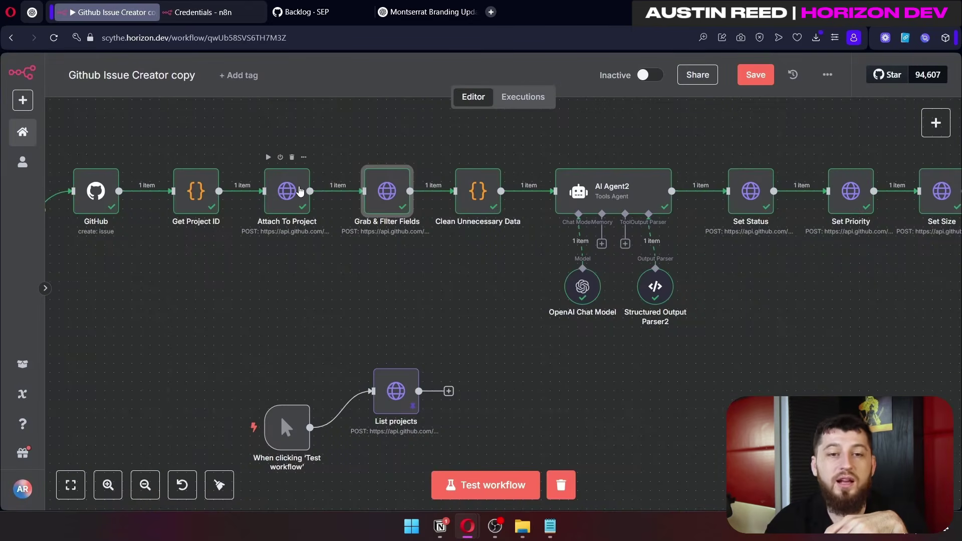
pyautogui.click(381, 203)
pyautogui.doubleClick(382, 203)
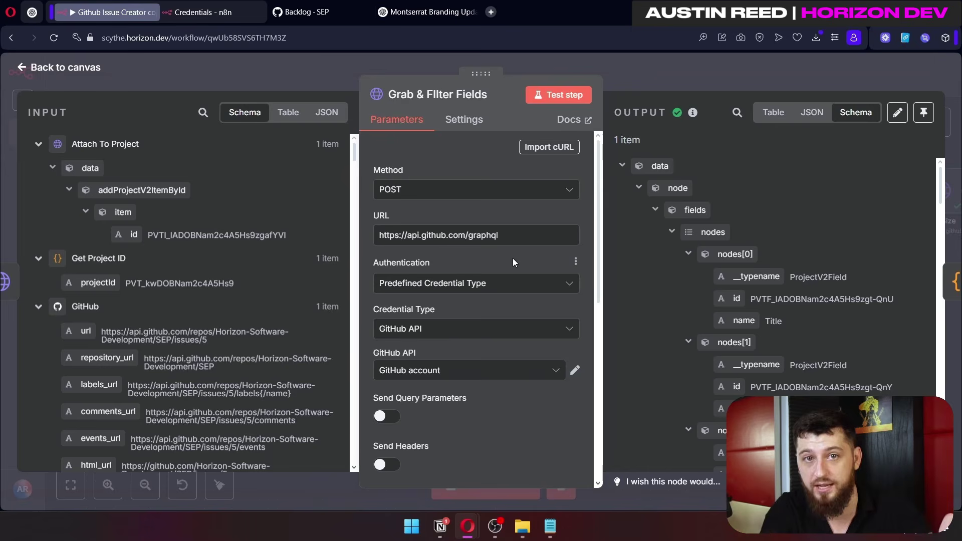
pyautogui.scroll(-4, 512, 258)
pyautogui.scroll(3, 530, 251)
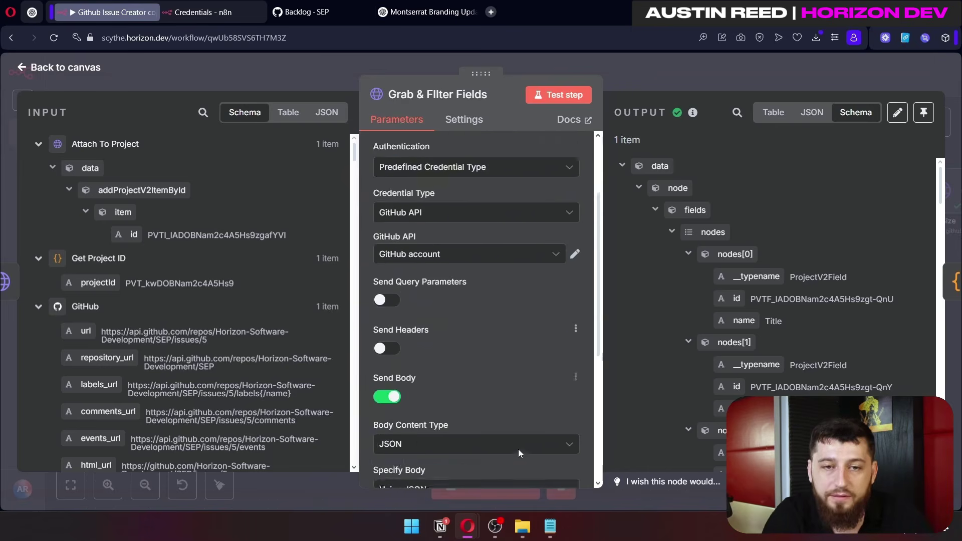
pyautogui.scroll(-4, 518, 449)
pyautogui.scroll(4, 445, 273)
pyautogui.scroll(-7, 567, 338)
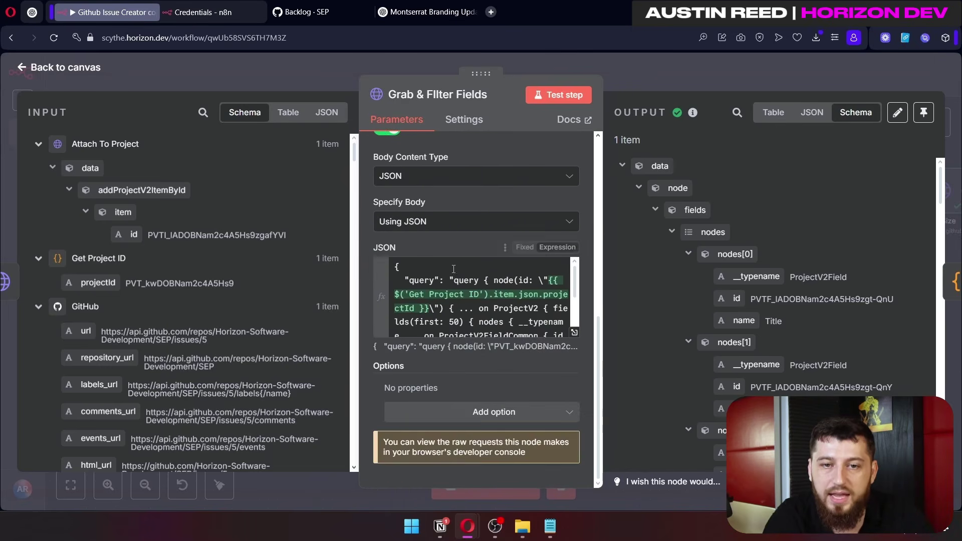
# Step: Expand its JSON body and check the projectId taken from Get Project ID
pyautogui.click(574, 334)
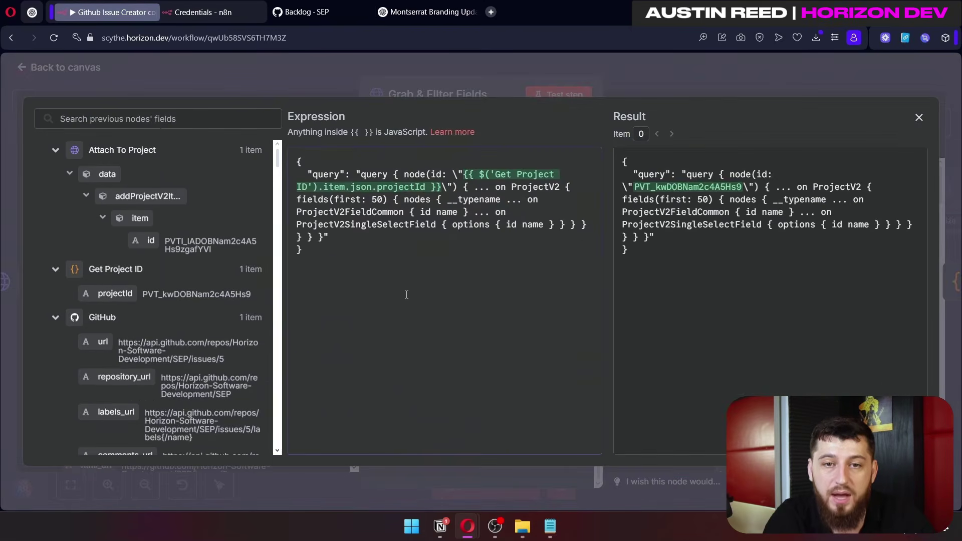
pyautogui.hotkey('ctrl', 'a')
pyautogui.click(445, 196)
pyautogui.moveTo(441, 186); pyautogui.dragTo(465, 176)
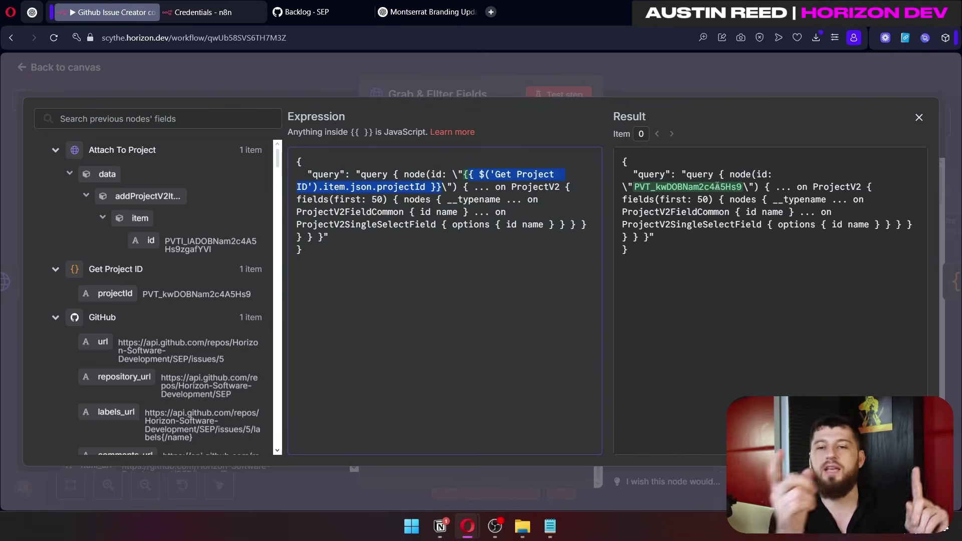
pyautogui.click(793, 76)
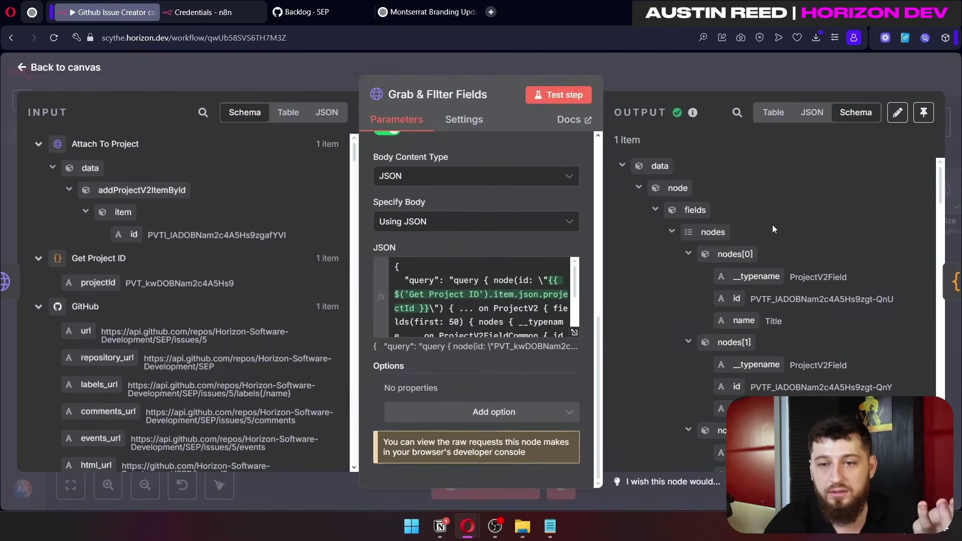
# Step: Browse the output's Status options, noting In Progress id 47fc9ee4 among Pending, In Review, Done
pyautogui.scroll(-3, 713, 237)
pyautogui.moveTo(705, 210); pyautogui.dragTo(852, 309)
pyautogui.scroll(-5, 845, 327)
pyautogui.scroll(8, 846, 326)
pyautogui.click(777, 314)
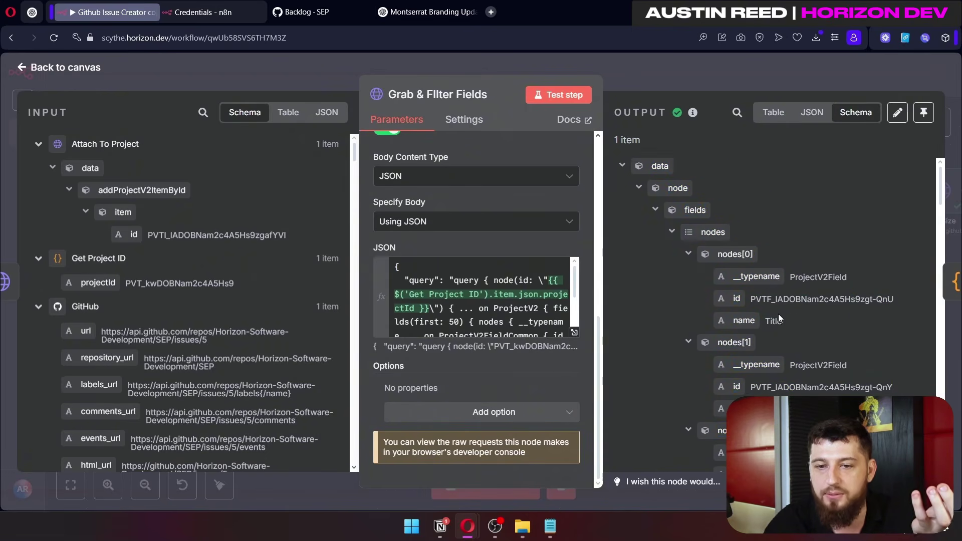
pyautogui.scroll(-8, 779, 313)
pyautogui.scroll(-3, 824, 235)
pyautogui.scroll(1, 816, 207)
pyautogui.scroll(-2, 831, 300)
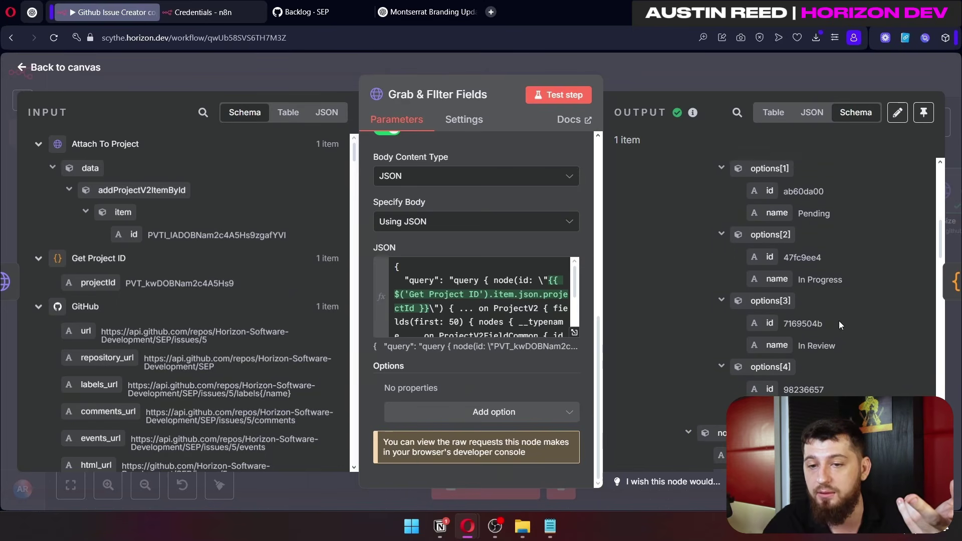
pyautogui.scroll(-5, 839, 321)
pyautogui.scroll(6, 843, 288)
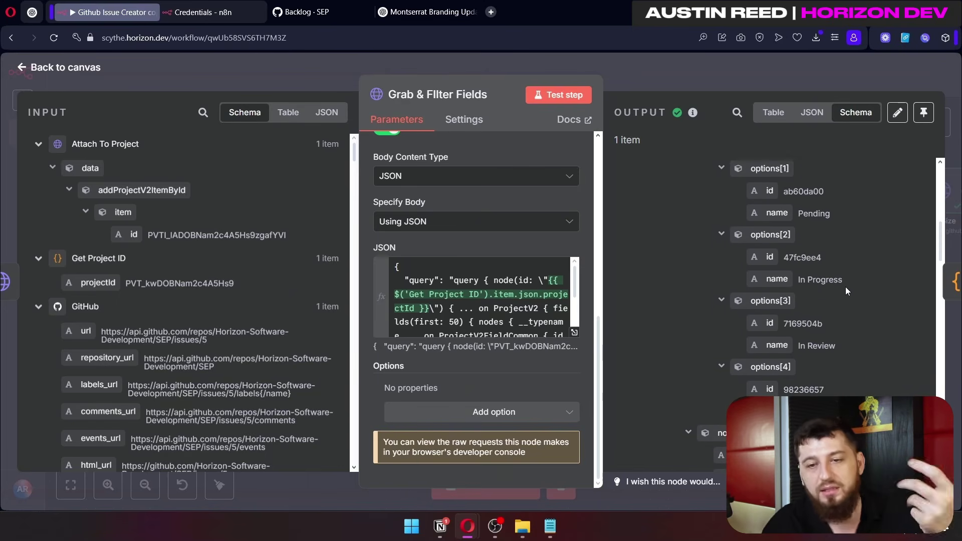
pyautogui.moveTo(784, 255); pyautogui.dragTo(785, 255)
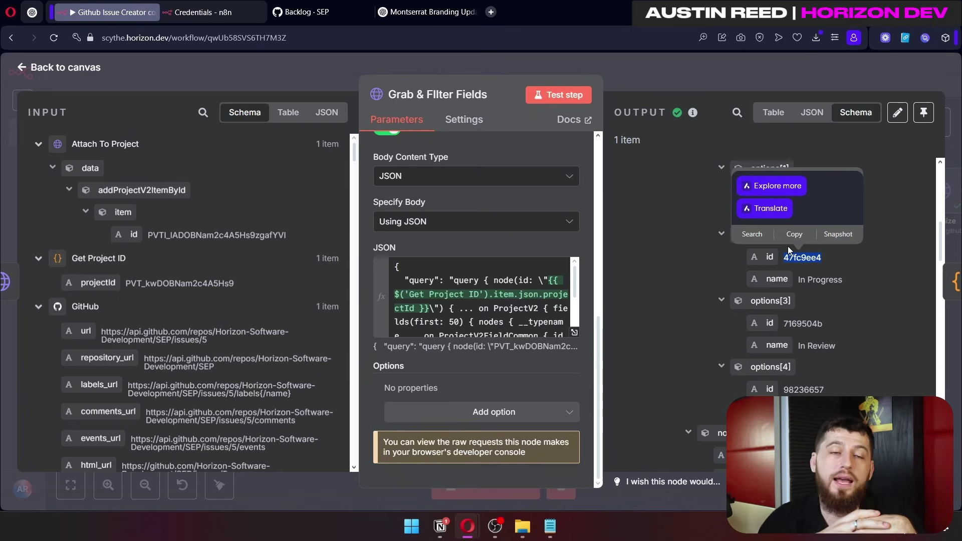
pyautogui.scroll(-1, 780, 335)
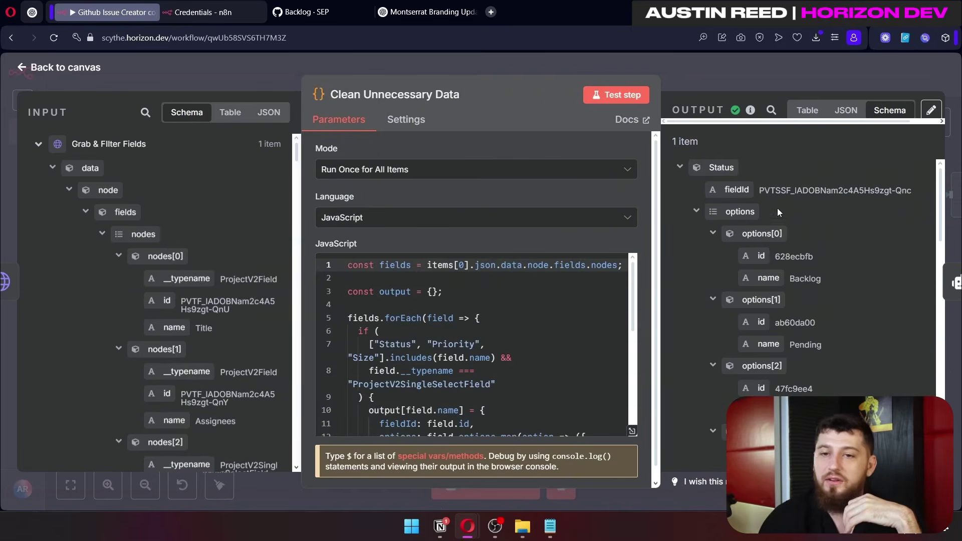
# Step: Scroll through the Clean Unnecessary Data code's output object, Status name and Due Date condition, then close it
pyautogui.scroll(-10, 777, 209)
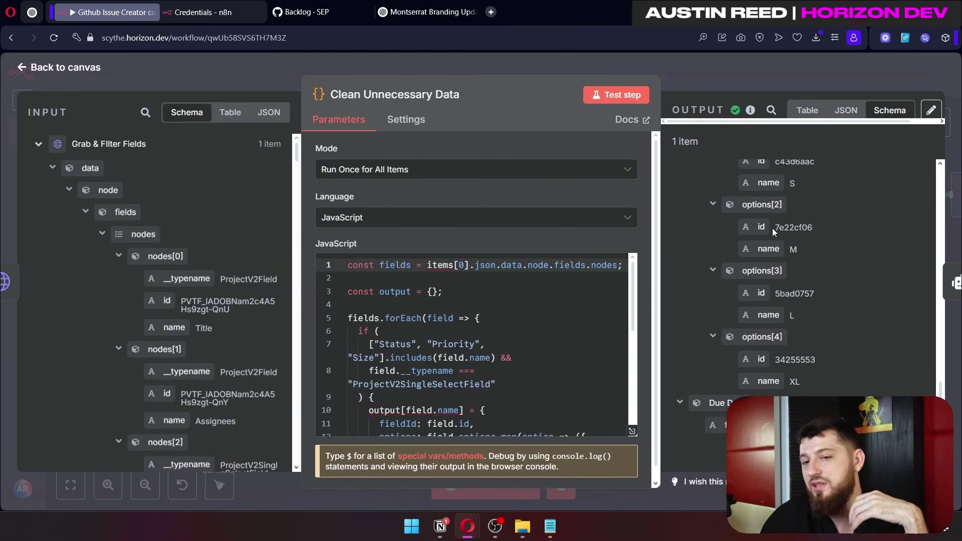
pyautogui.moveTo(376, 292); pyautogui.dragTo(473, 423)
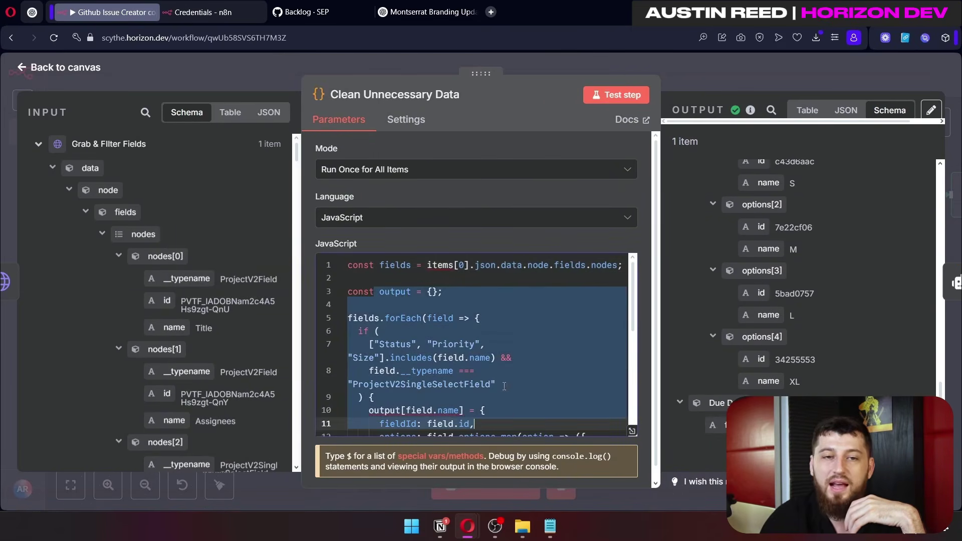
pyautogui.scroll(-3, 521, 309)
pyautogui.click(539, 308)
pyautogui.scroll(3, 539, 308)
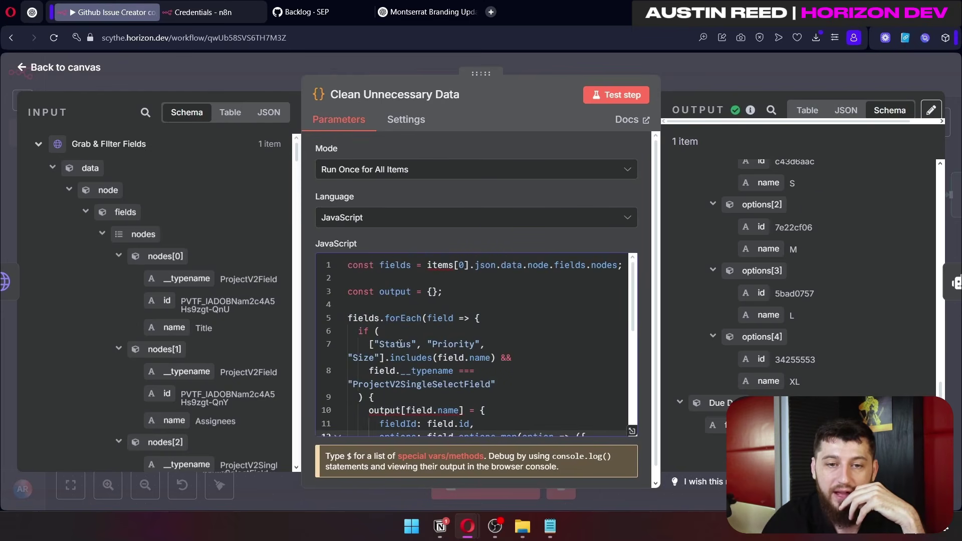
pyautogui.moveTo(414, 344); pyautogui.dragTo(465, 344)
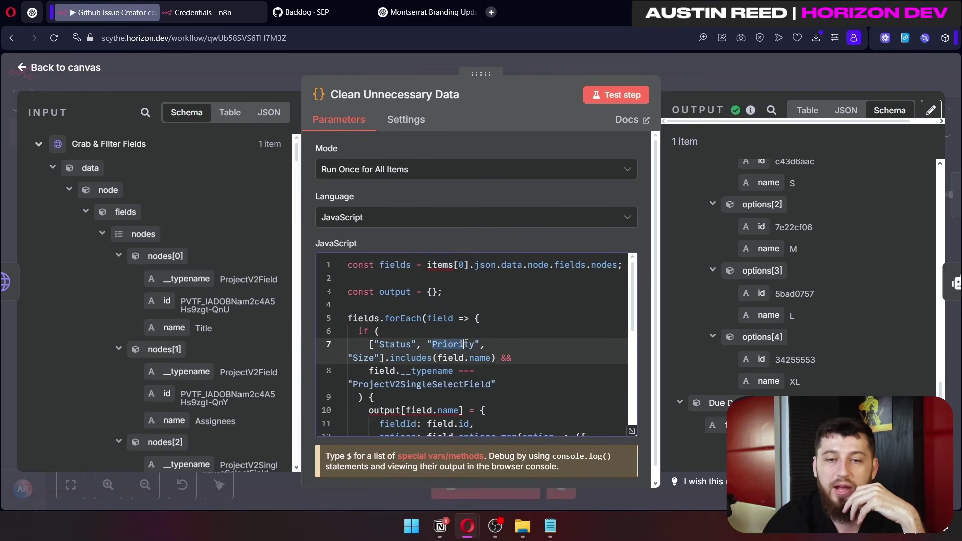
pyautogui.scroll(-3, 376, 356)
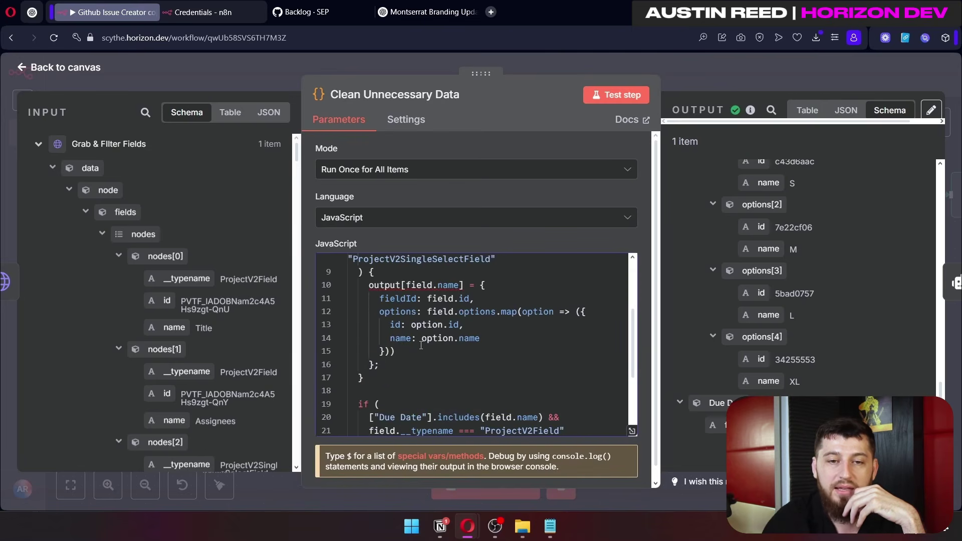
pyautogui.click(384, 352)
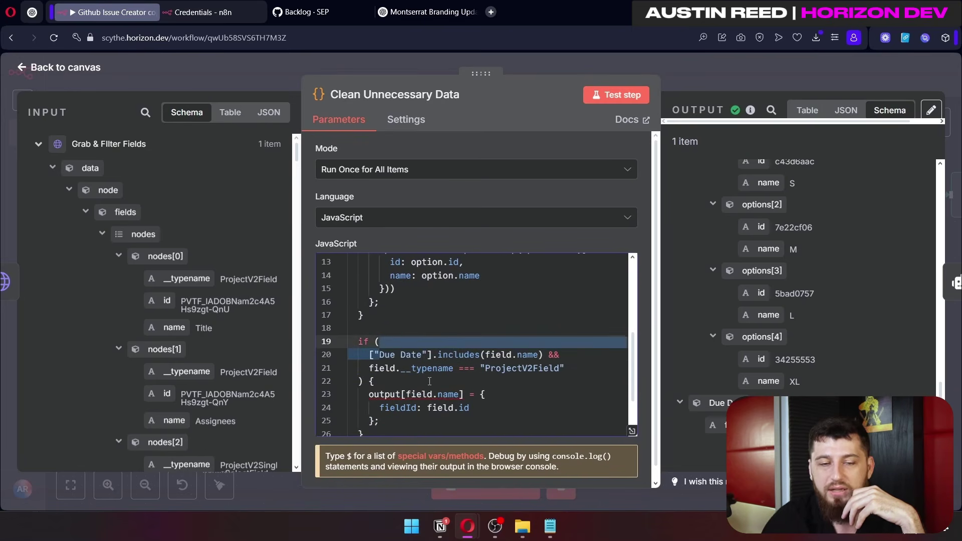
pyautogui.scroll(2, 384, 353)
pyautogui.press('Escape')
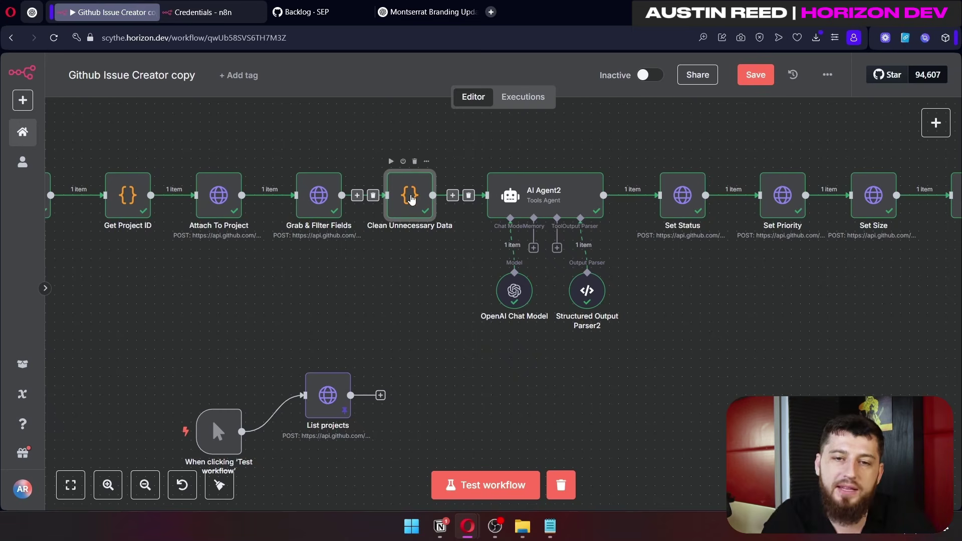
pyautogui.doubleClick(410, 195)
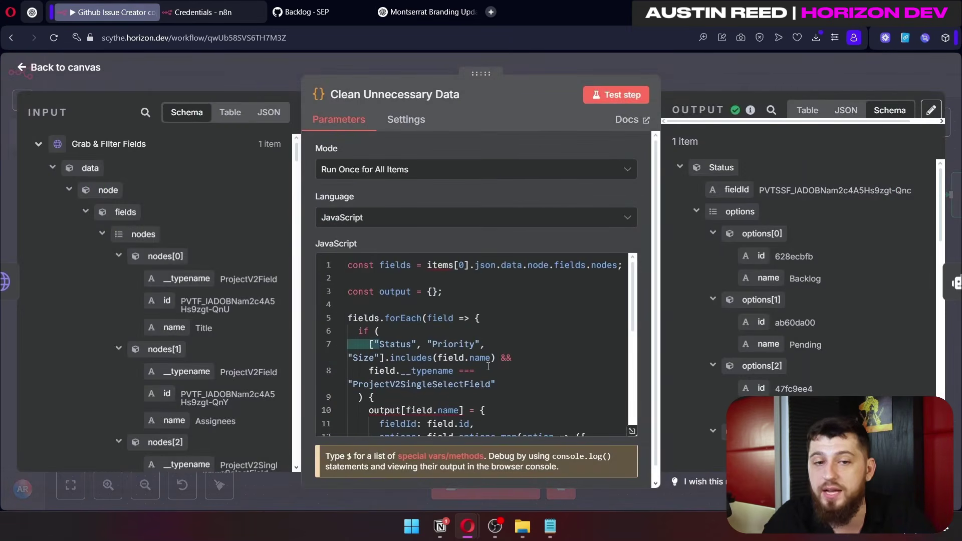
pyautogui.click(268, 111)
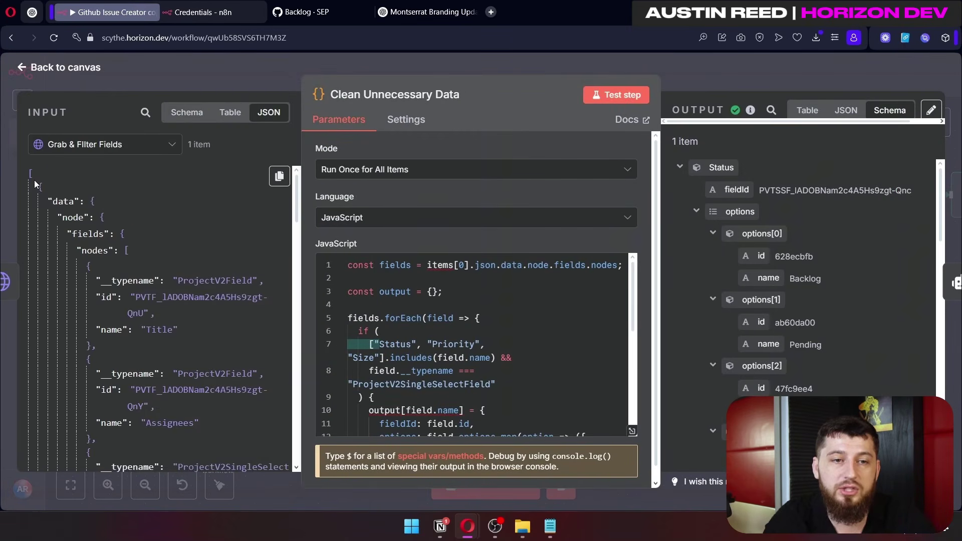
pyautogui.moveTo(86, 266); pyautogui.dragTo(219, 346)
pyautogui.click(219, 345)
pyautogui.scroll(-6, 212, 314)
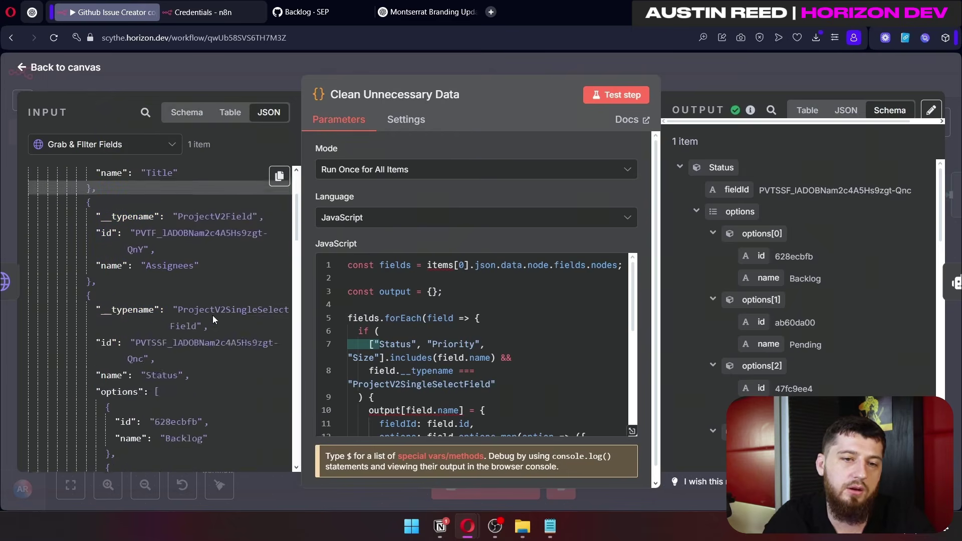
pyautogui.moveTo(97, 204); pyautogui.dragTo(185, 319)
pyautogui.scroll(-5, 184, 320)
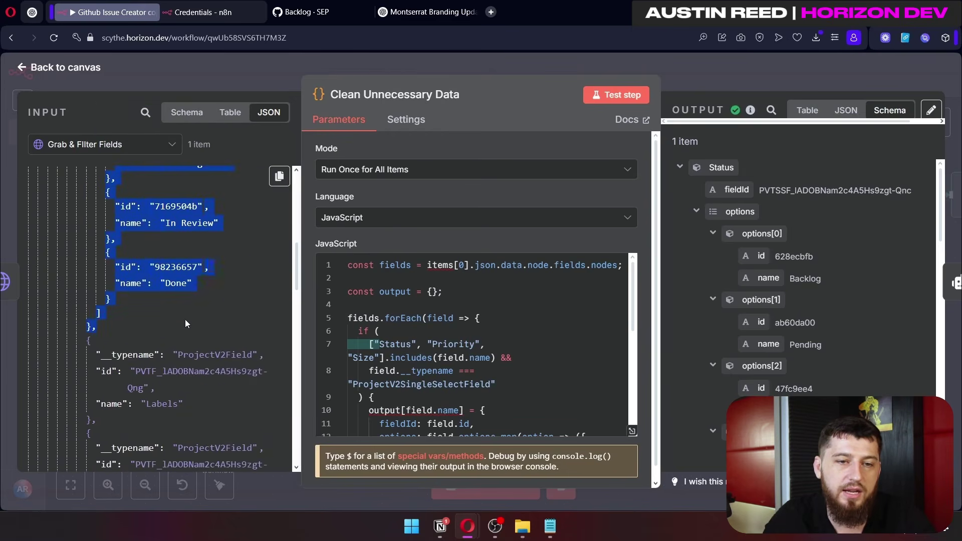
pyautogui.scroll(-6, 222, 321)
pyautogui.moveTo(96, 263); pyautogui.dragTo(213, 344)
pyautogui.scroll(-6, 213, 344)
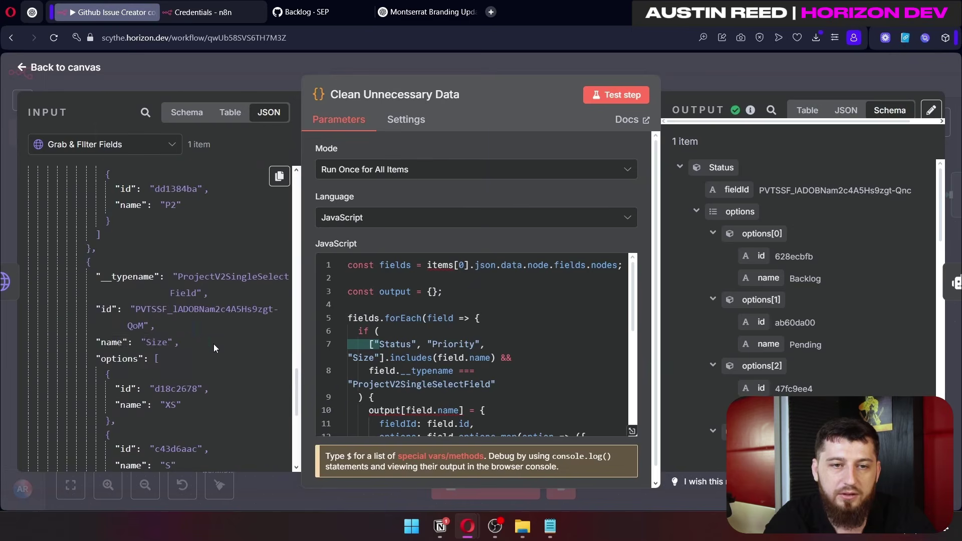
pyautogui.scroll(-2, 115, 270)
pyautogui.moveTo(93, 167); pyautogui.dragTo(212, 401)
pyautogui.scroll(-2, 221, 384)
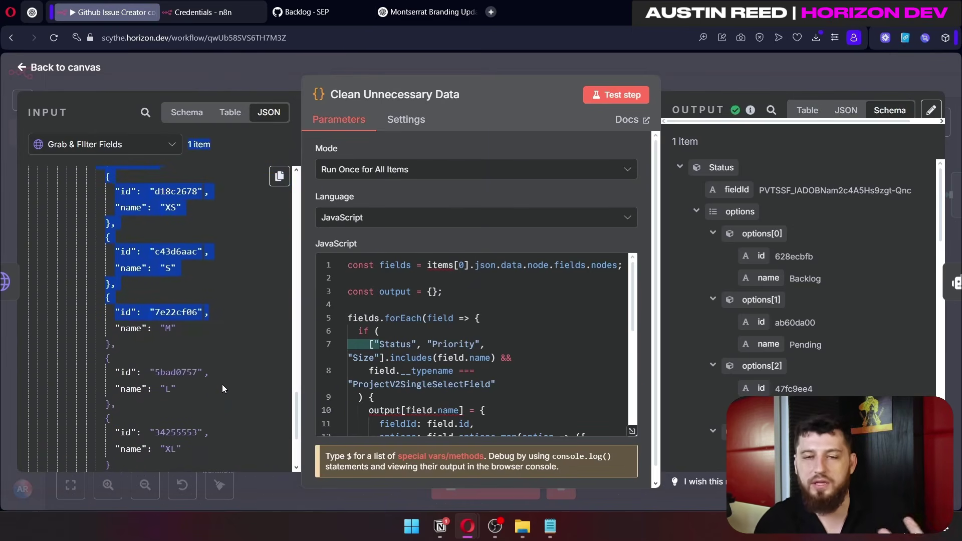
pyautogui.press('Escape')
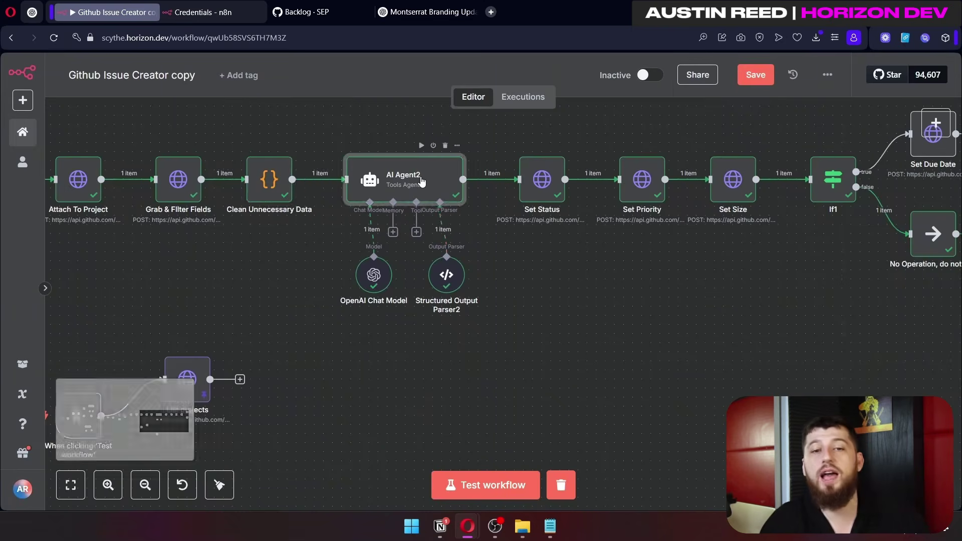
# Step: Open AI Agent2 and expand its Prompt (User Message) in the full expression editor
pyautogui.doubleClick(420, 177)
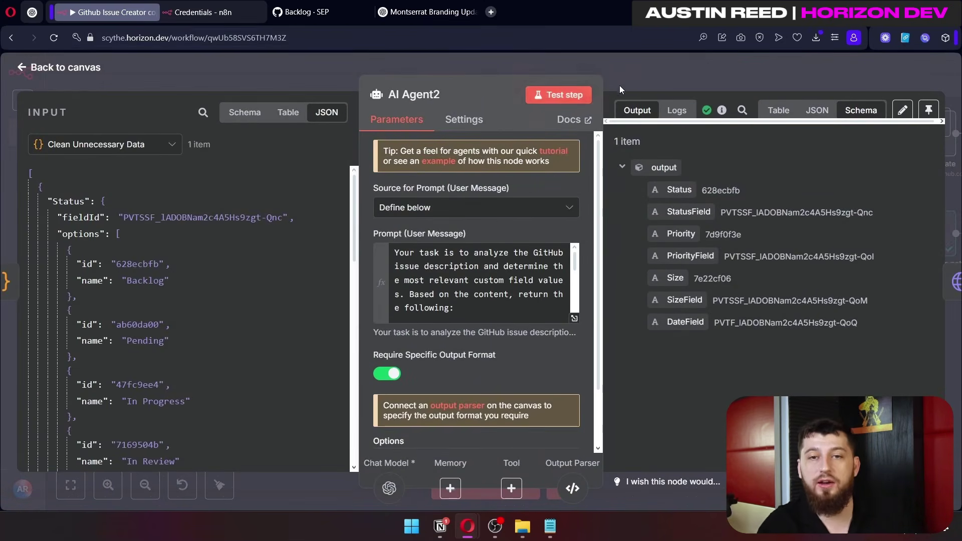
pyautogui.press('Escape')
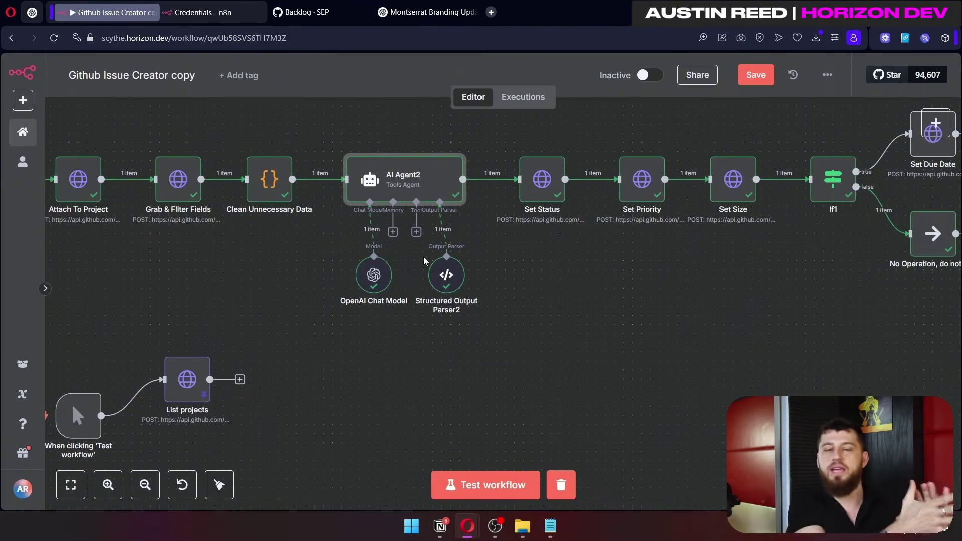
pyautogui.doubleClick(408, 178)
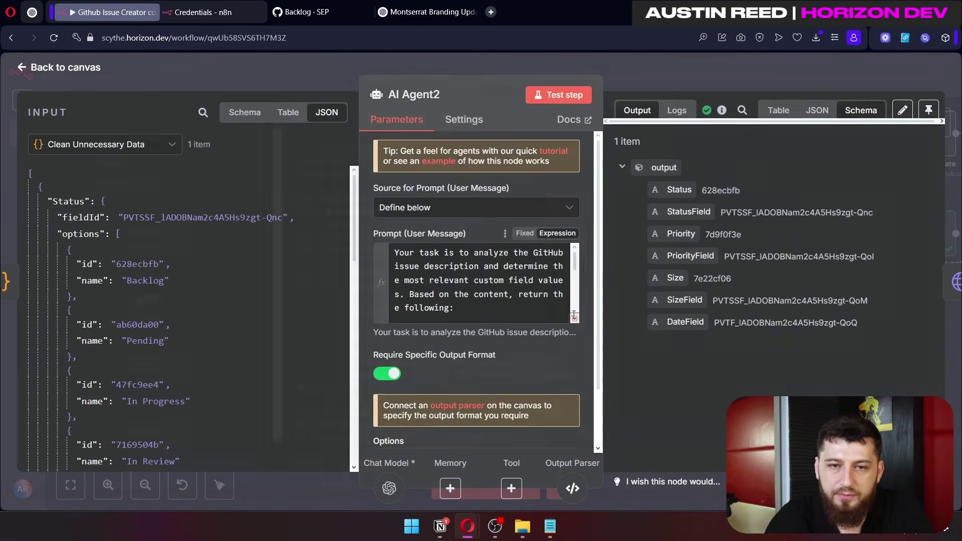
pyautogui.click(572, 318)
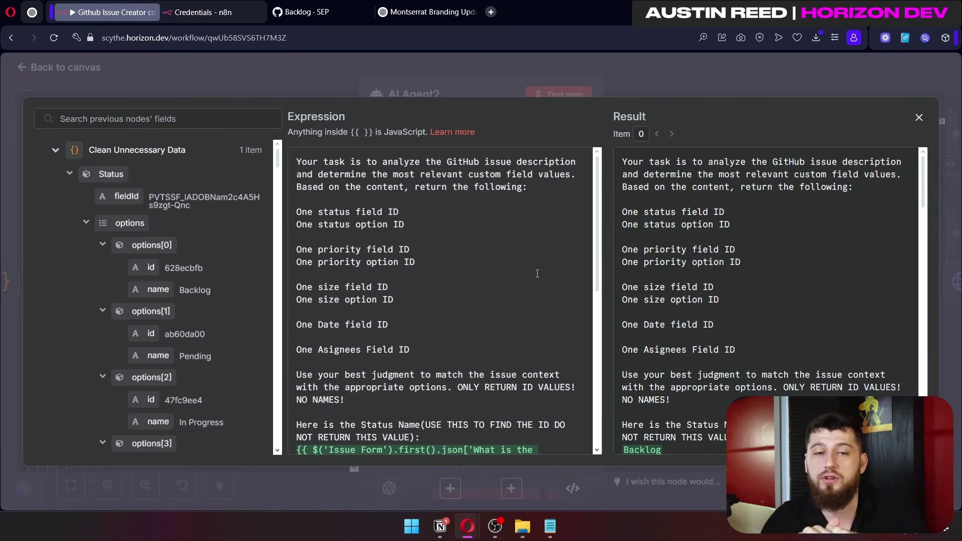
pyautogui.scroll(-2, 463, 216)
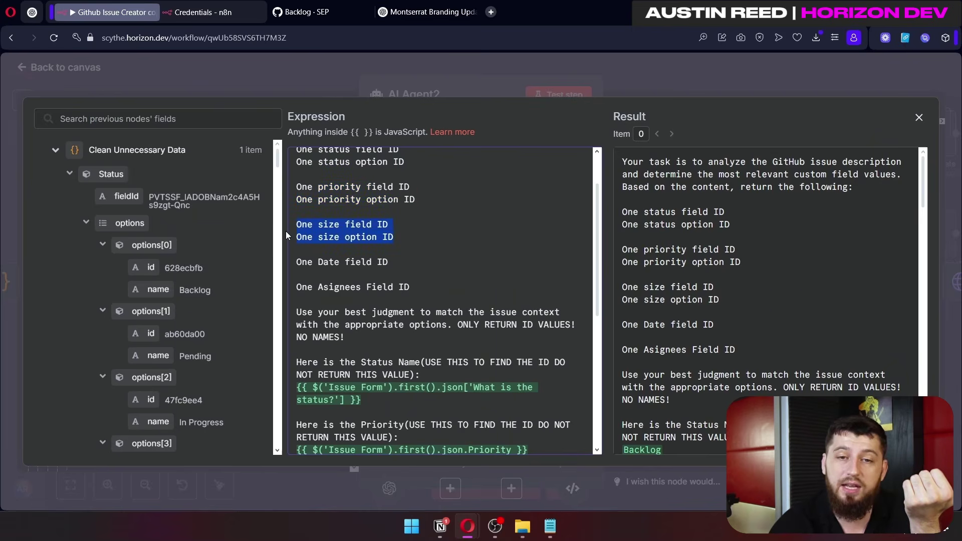
pyautogui.moveTo(389, 262); pyautogui.dragTo(316, 263)
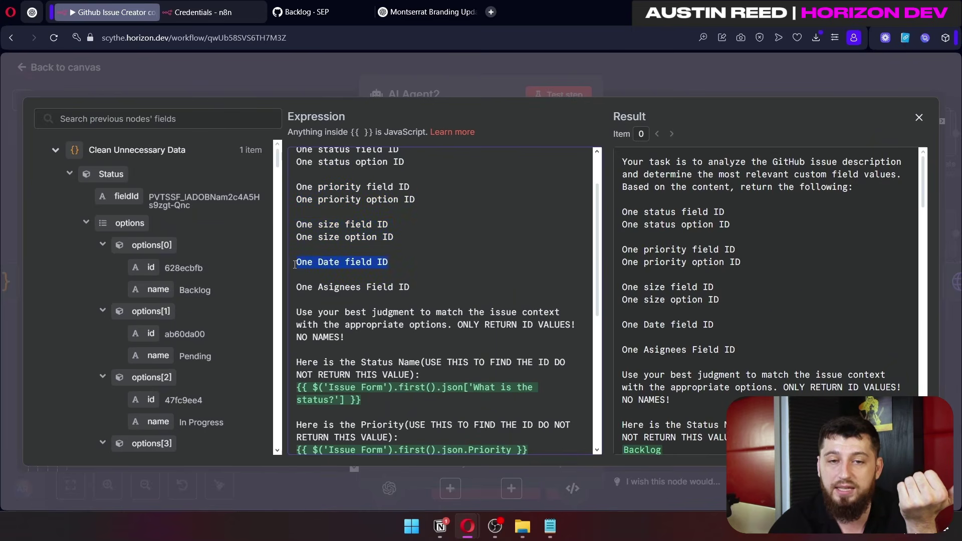
pyautogui.scroll(2, 297, 287)
pyautogui.moveTo(415, 262); pyautogui.dragTo(325, 224)
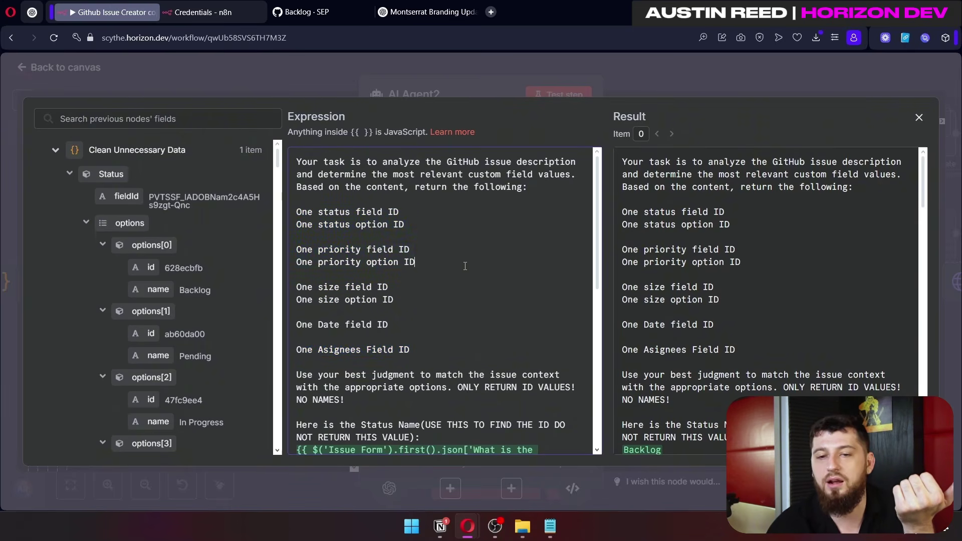
pyautogui.scroll(-2, 428, 287)
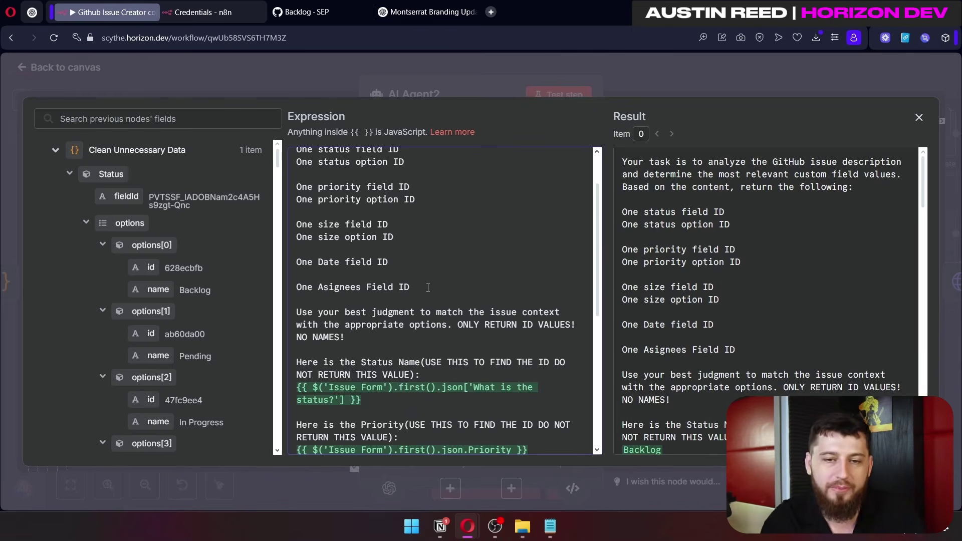
pyautogui.scroll(-3, 428, 287)
pyautogui.click(465, 205)
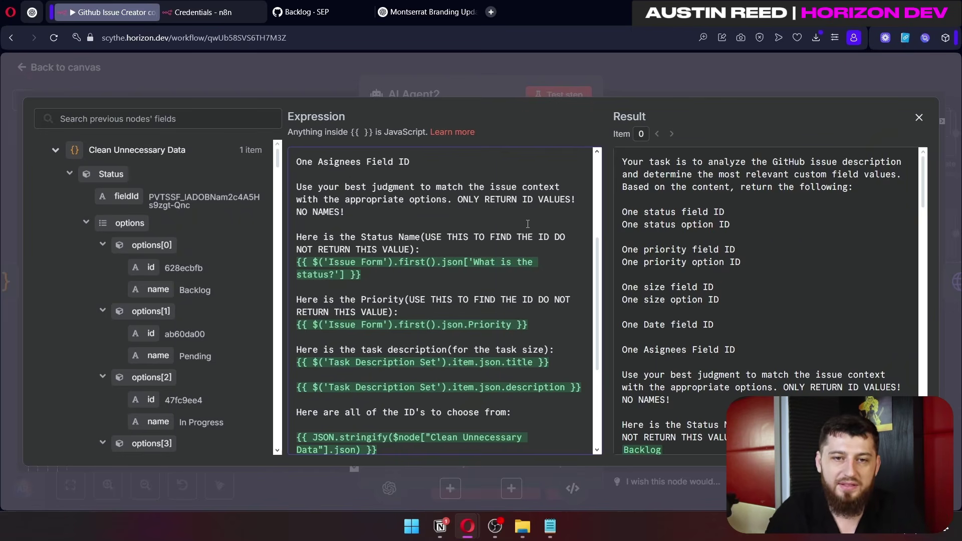
# Step: Trace the prompt's Issue Form status expression and drop the 'What is the status?' field into it
pyautogui.moveTo(414, 280); pyautogui.dragTo(297, 263)
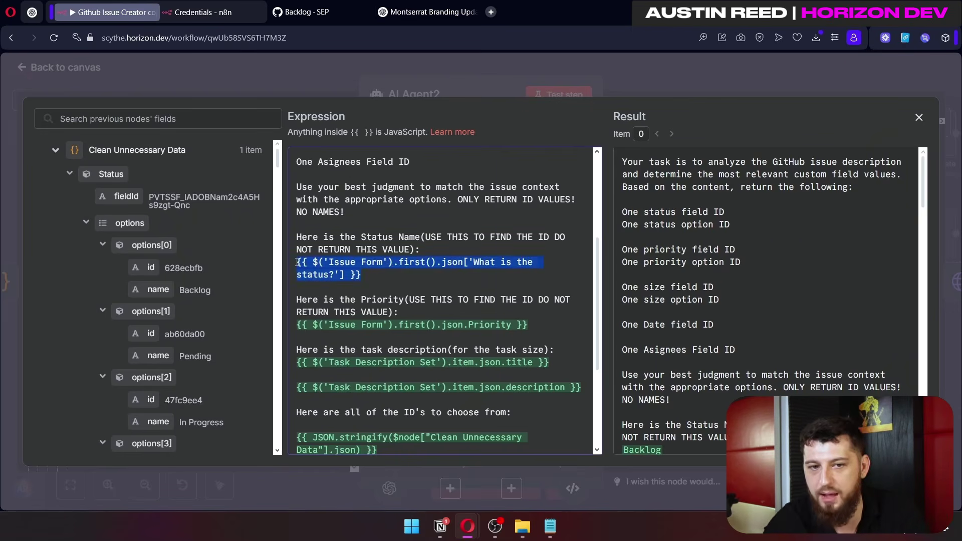
pyautogui.scroll(-10, 250, 274)
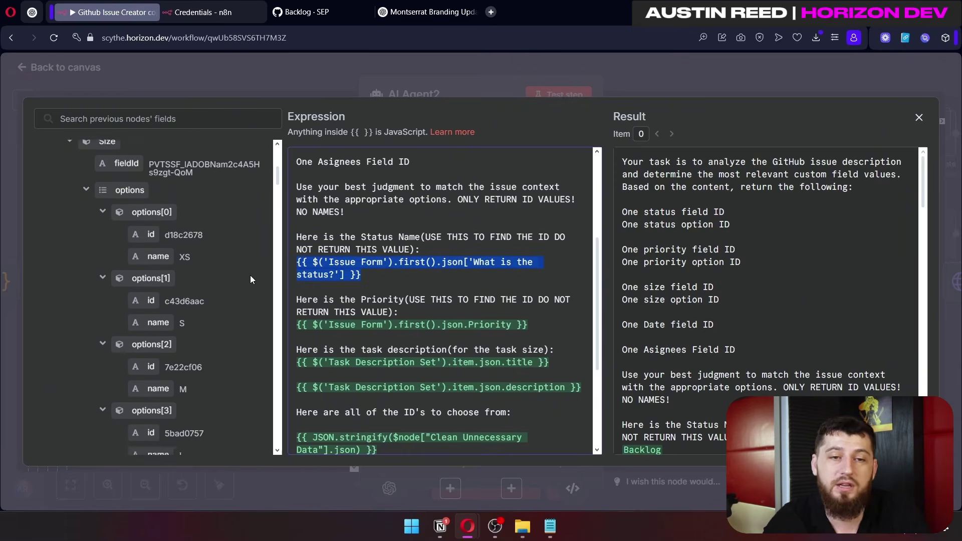
pyautogui.scroll(2, 250, 275)
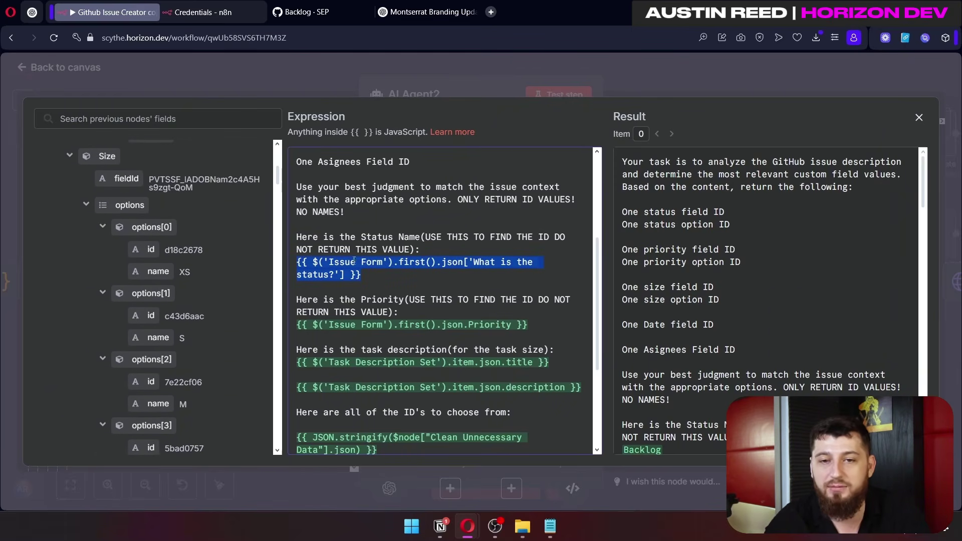
pyautogui.scroll(-7, 678, 291)
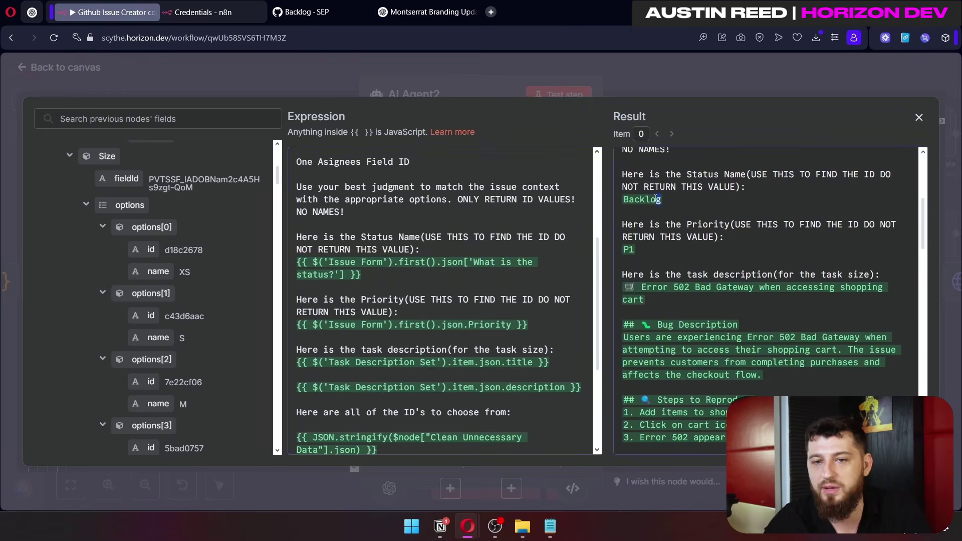
pyautogui.moveTo(623, 153); pyautogui.dragTo(637, 202)
pyautogui.scroll(-2, 396, 259)
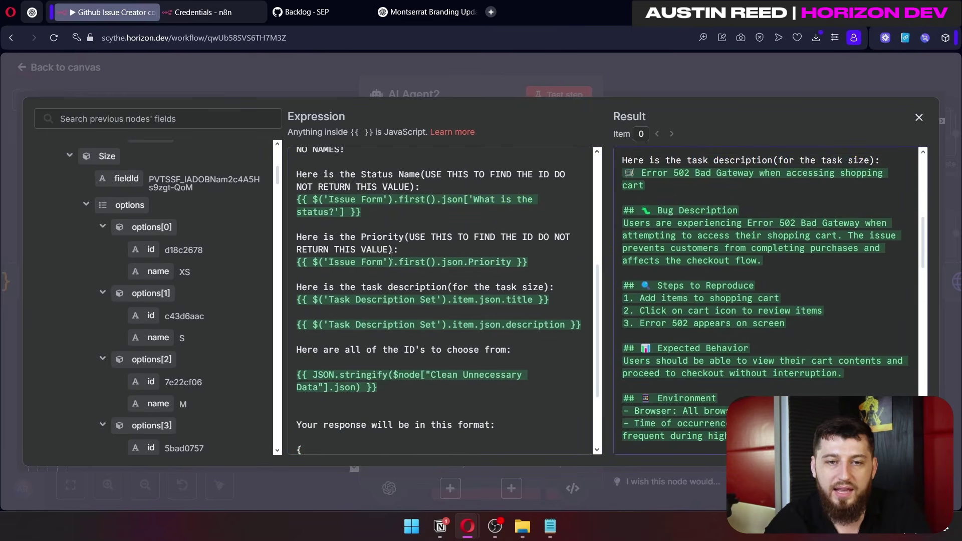
pyautogui.scroll(6, 742, 240)
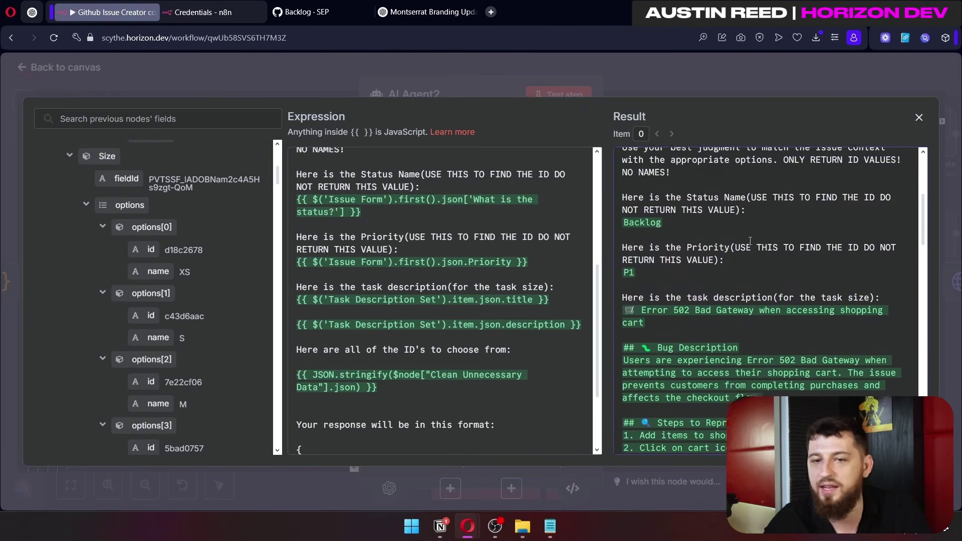
pyautogui.scroll(-2, 707, 301)
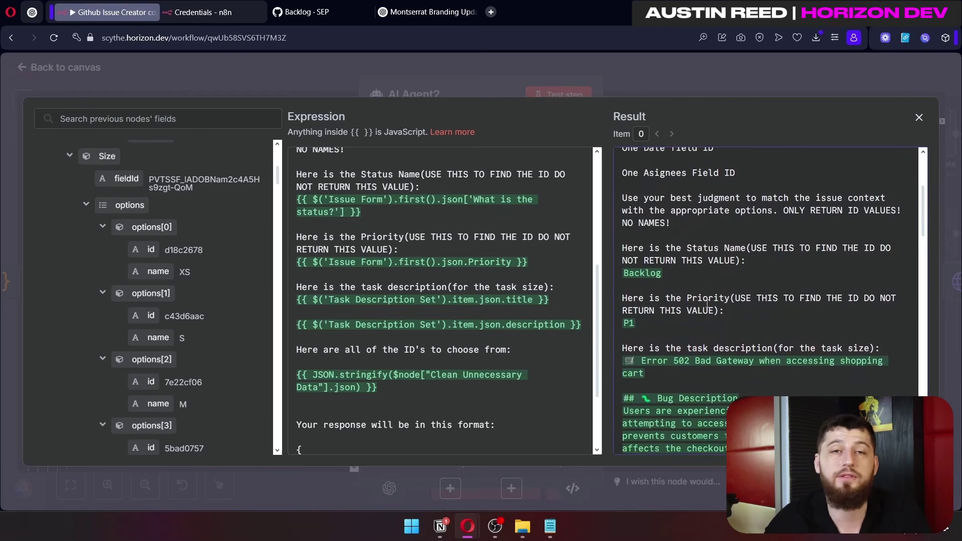
pyautogui.scroll(-15, 236, 323)
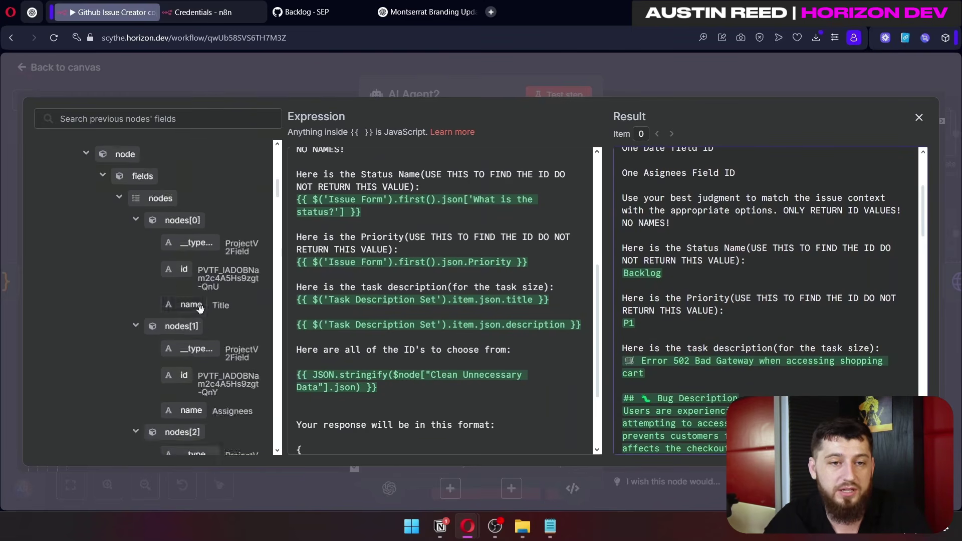
pyautogui.scroll(15, 207, 304)
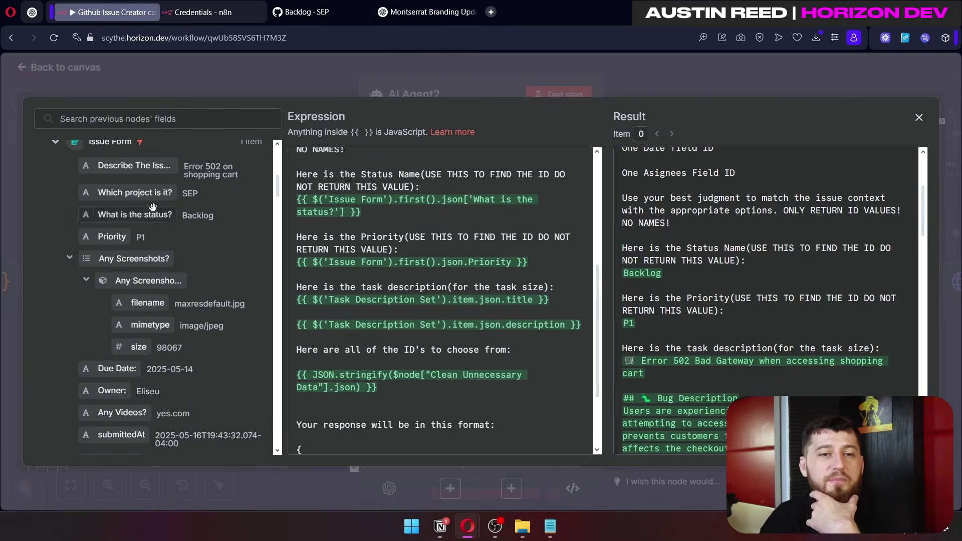
pyautogui.moveTo(151, 213); pyautogui.dragTo(187, 235)
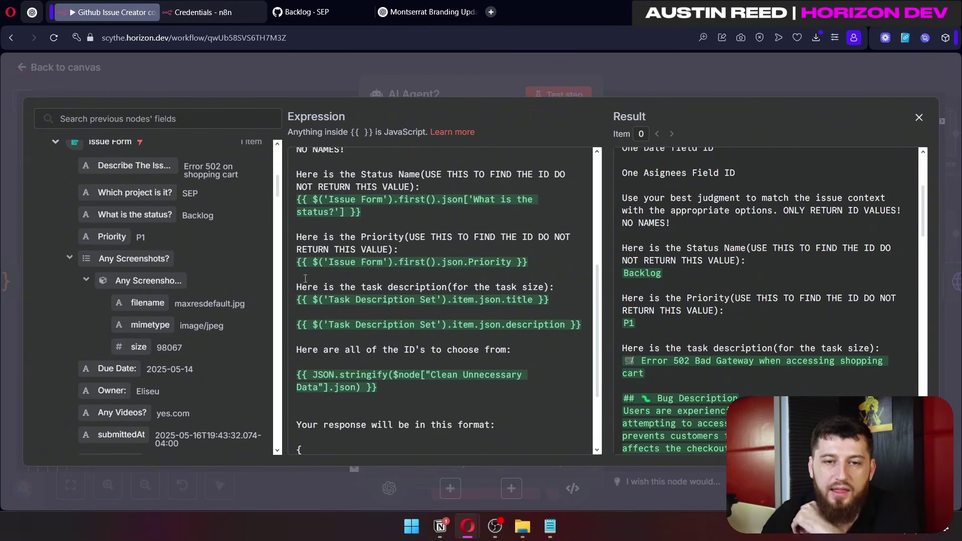
pyautogui.scroll(-2, 303, 276)
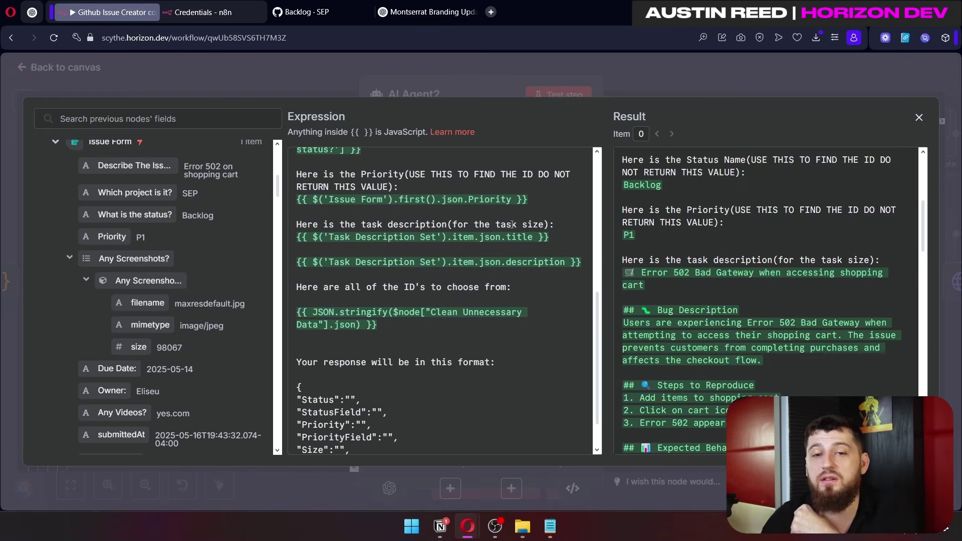
# Step: Check the prompt's task title, Clean Unnecessary Data IDs and response format against earlier node outputs
pyautogui.moveTo(531, 241); pyautogui.dragTo(255, 248)
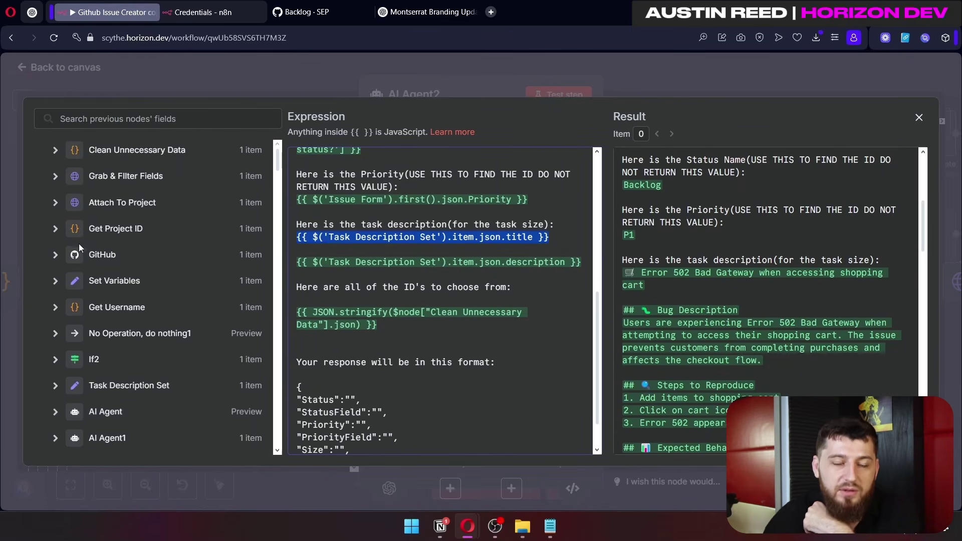
pyautogui.click(55, 385)
pyautogui.scroll(-3, 150, 326)
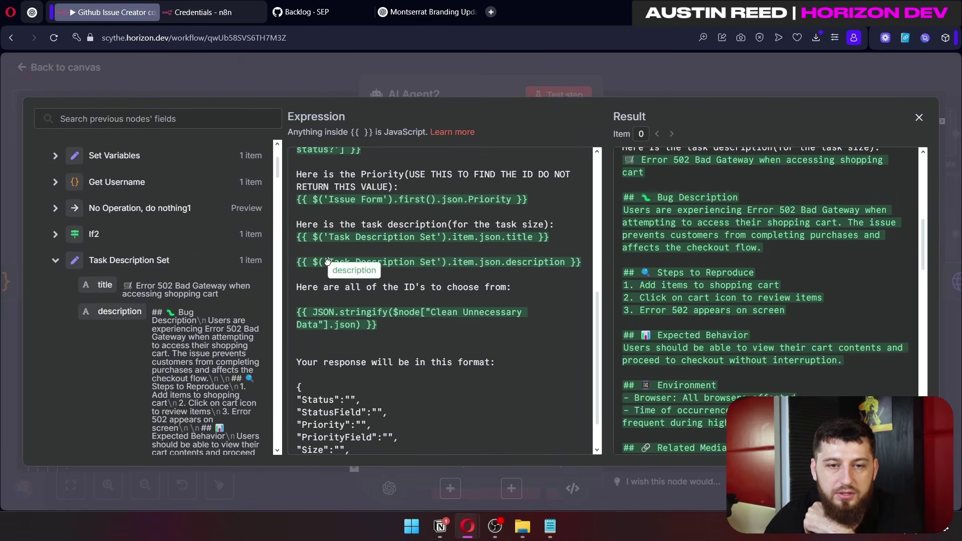
pyautogui.scroll(-1, 448, 308)
pyautogui.moveTo(377, 276); pyautogui.dragTo(310, 261)
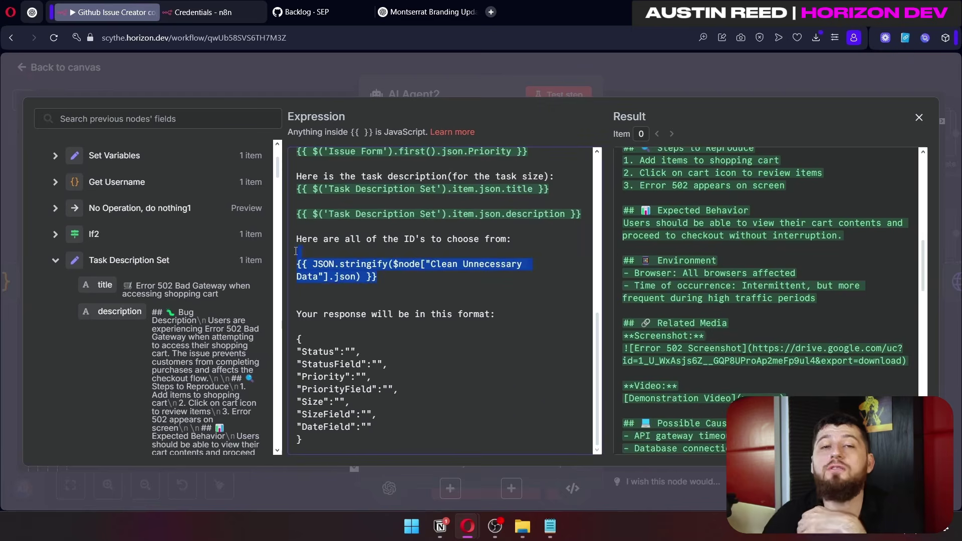
pyautogui.scroll(3, 165, 260)
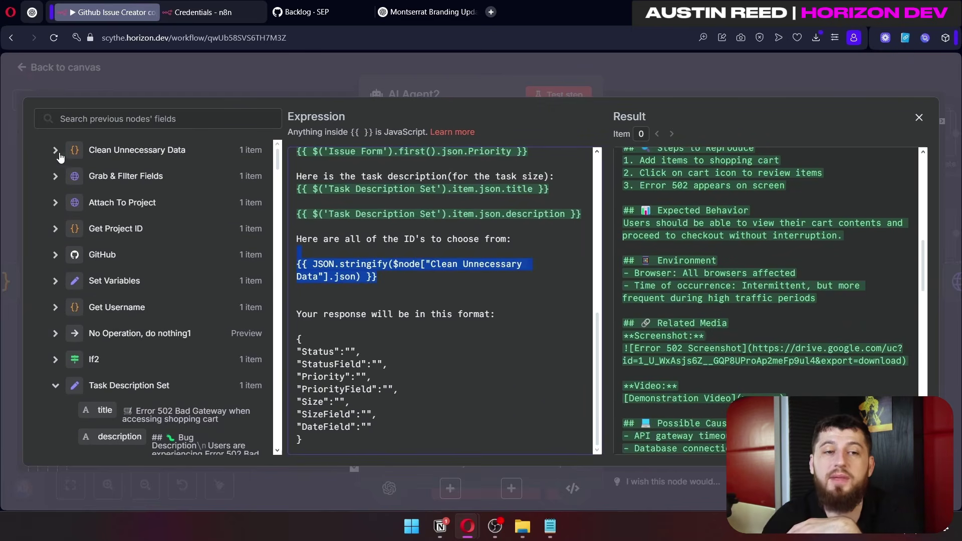
pyautogui.click(56, 151)
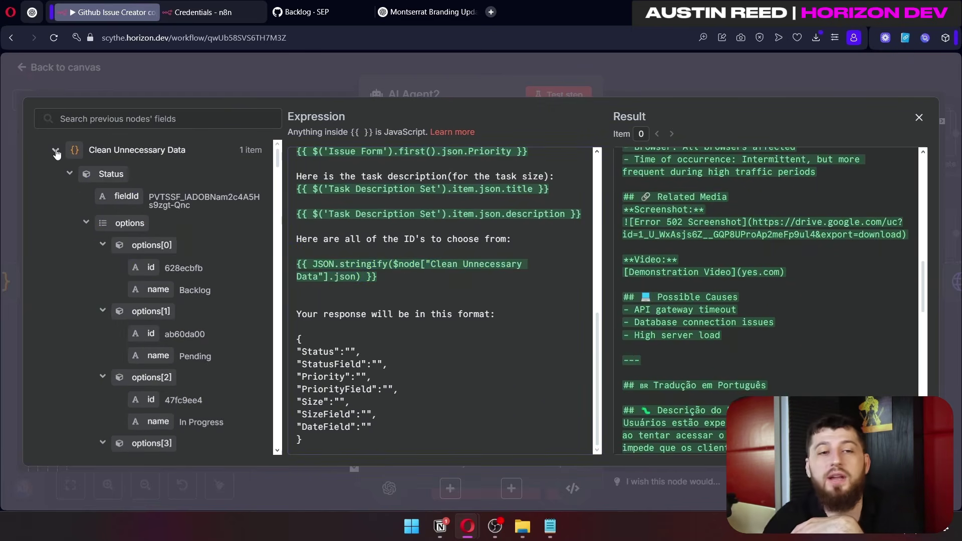
pyautogui.click(56, 151)
pyautogui.doubleClick(98, 176)
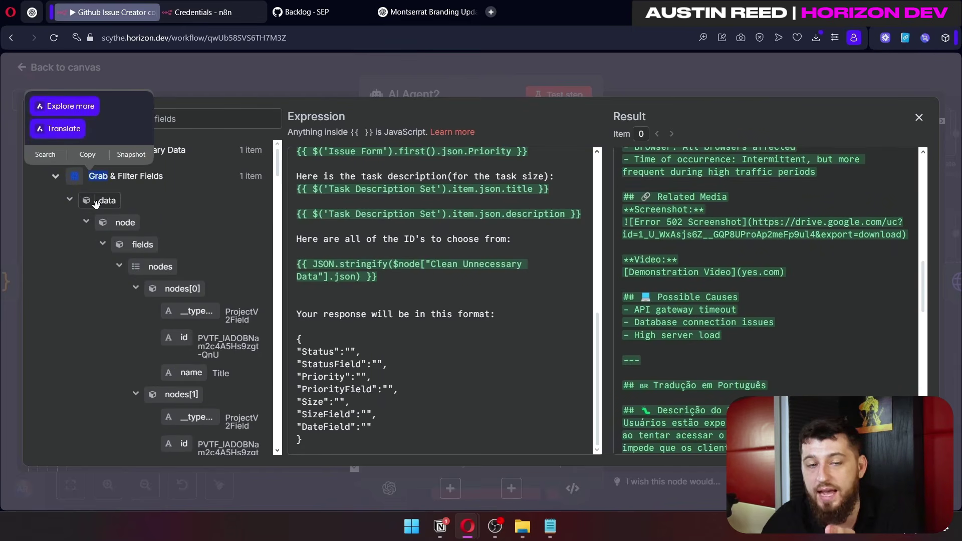
pyautogui.click(56, 176)
pyautogui.click(56, 151)
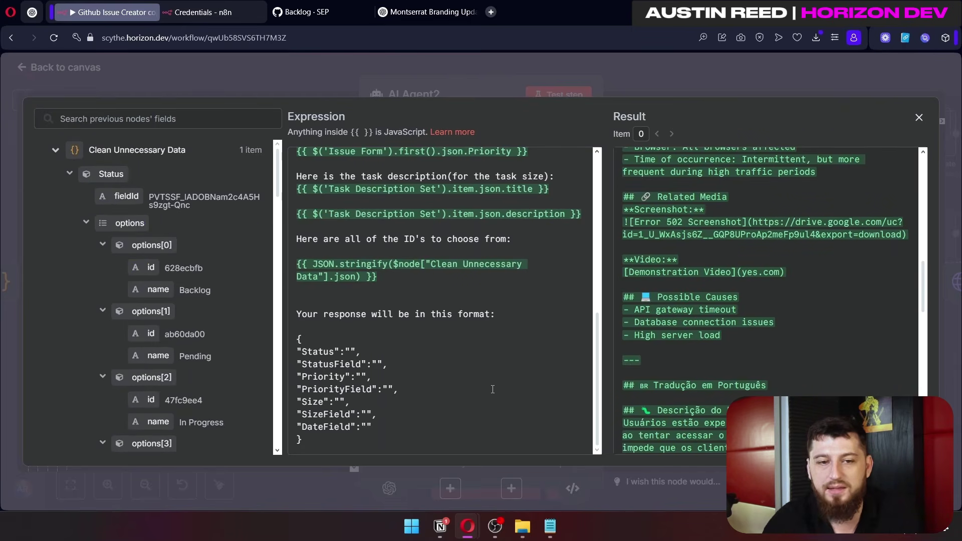
pyautogui.moveTo(311, 313); pyautogui.dragTo(491, 317)
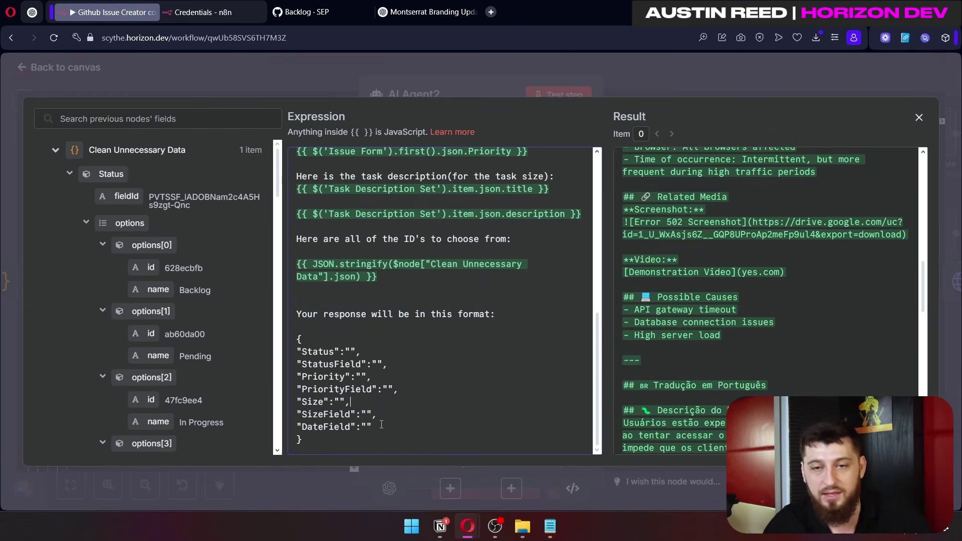
# Step: Close the editor and review Require Specific Output Format and its output parser choices
pyautogui.click(708, 85)
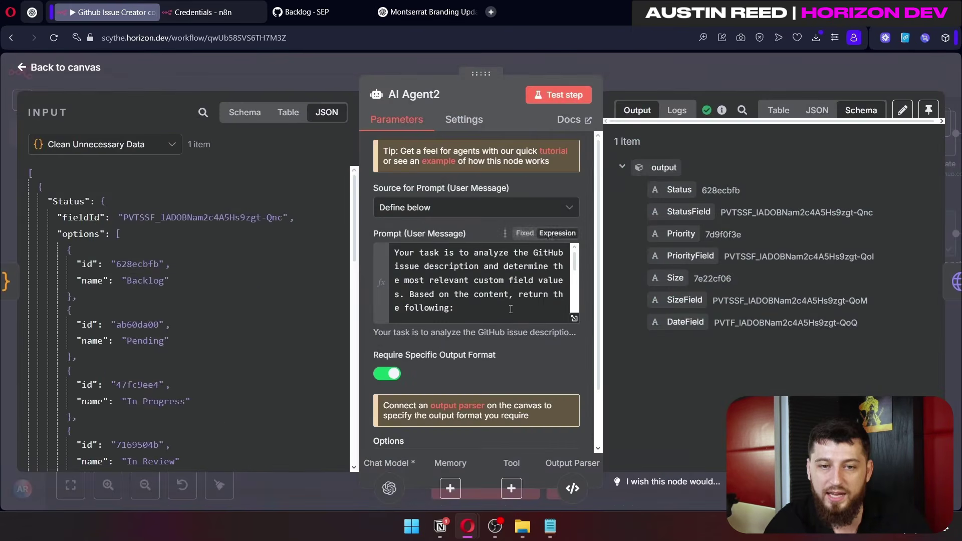
pyautogui.moveTo(375, 354); pyautogui.dragTo(465, 358)
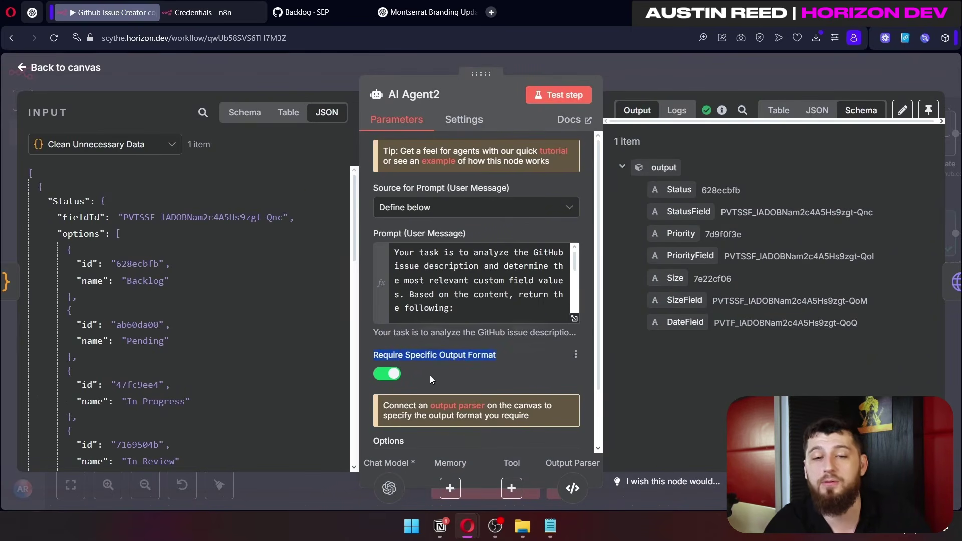
pyautogui.click(457, 405)
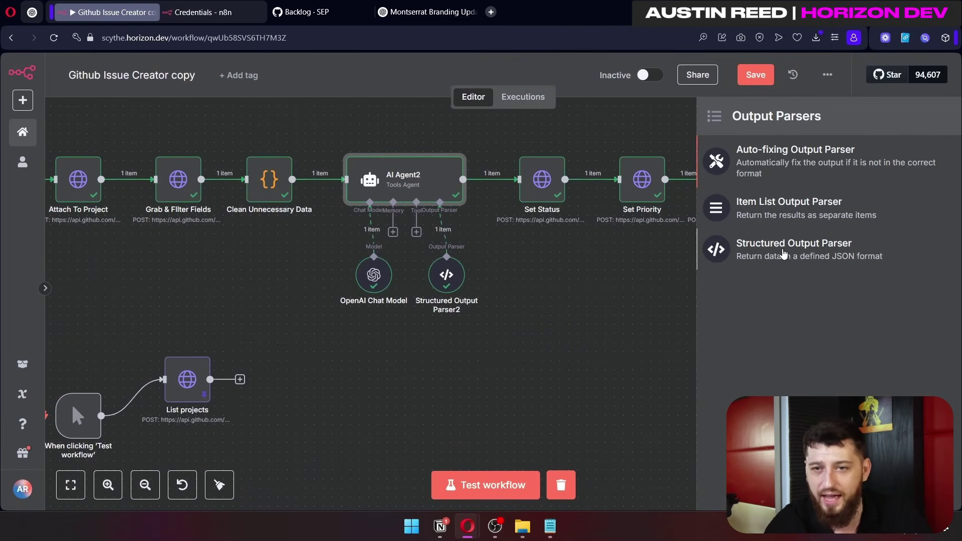
# Step: Open Structured Output Parser2 and inspect its JSON example schema
pyautogui.doubleClick(436, 283)
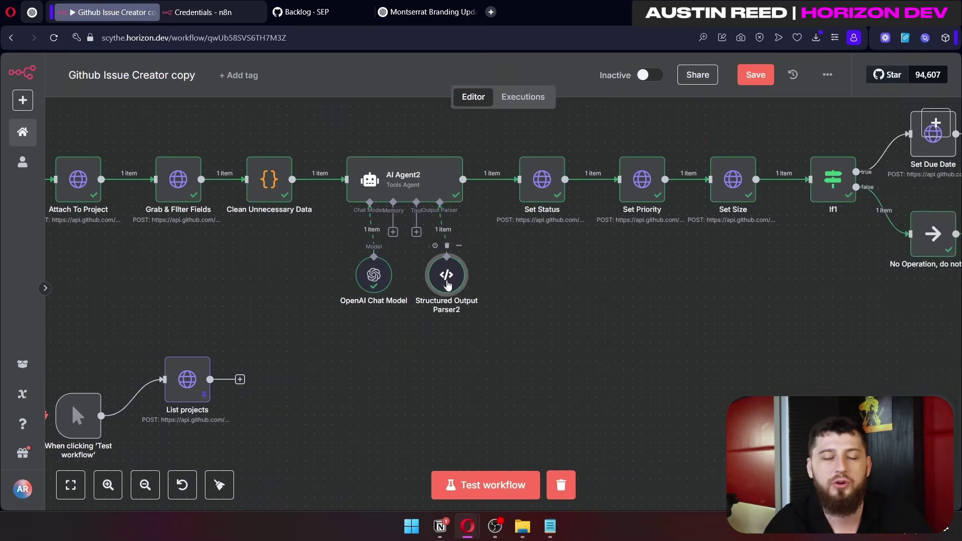
pyautogui.moveTo(423, 323); pyautogui.dragTo(399, 211)
pyautogui.click(645, 73)
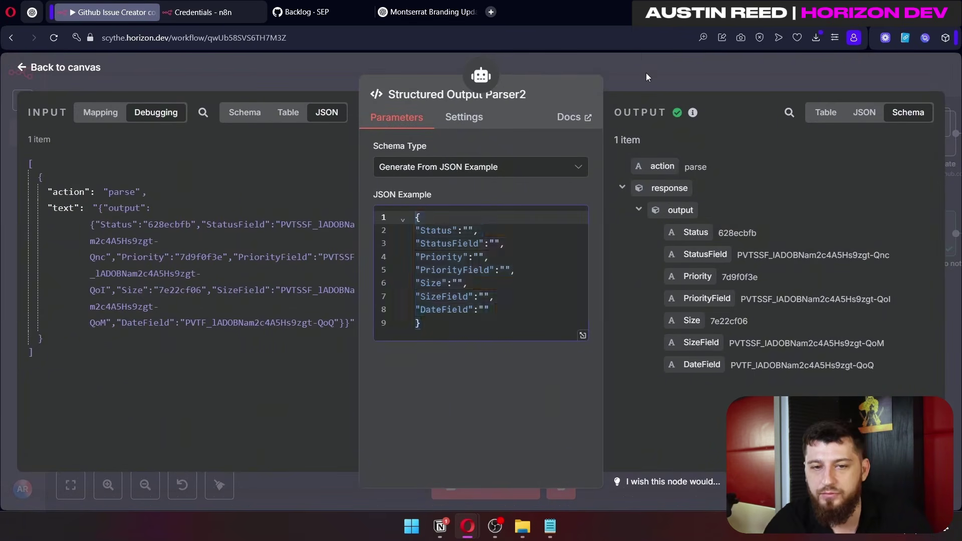
# Step: Match it against AI Agent2's output fields Status through DateField, then pan to the Set Due Date branch
pyautogui.doubleClick(401, 185)
pyautogui.scroll(-5, 445, 302)
pyautogui.moveTo(440, 313); pyautogui.dragTo(667, 116)
pyautogui.press('Escape')
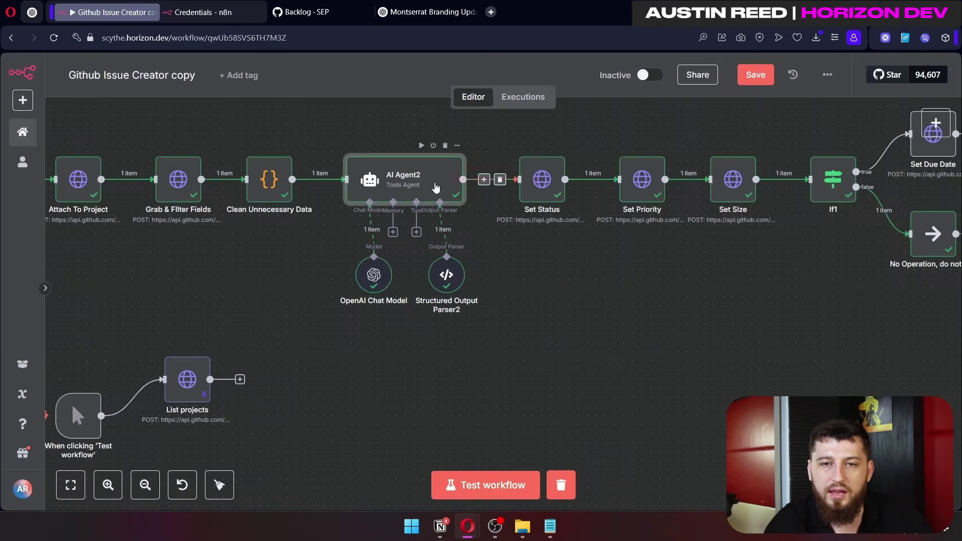
pyautogui.doubleClick(440, 189)
pyautogui.moveTo(860, 326); pyautogui.dragTo(648, 192)
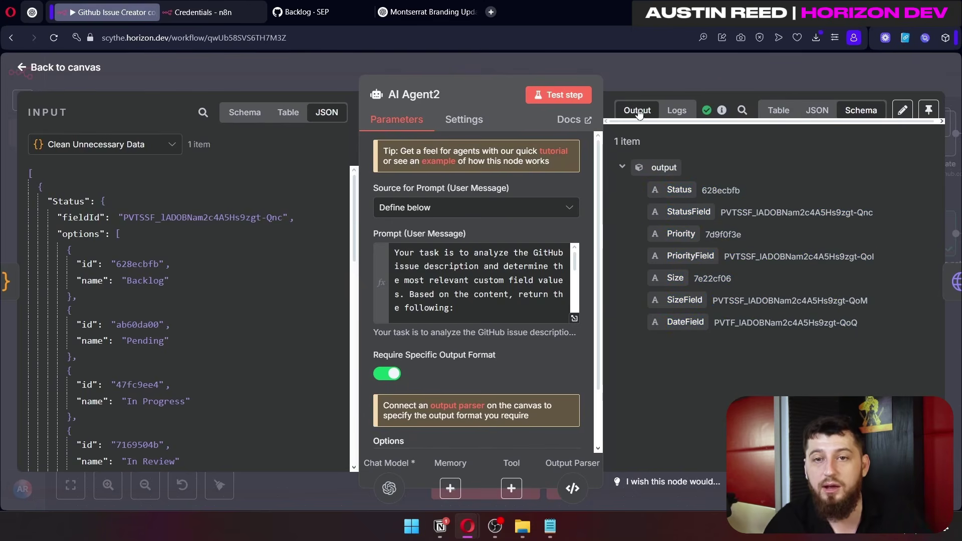
pyautogui.click(650, 78)
pyautogui.moveTo(634, 303); pyautogui.dragTo(426, 357)
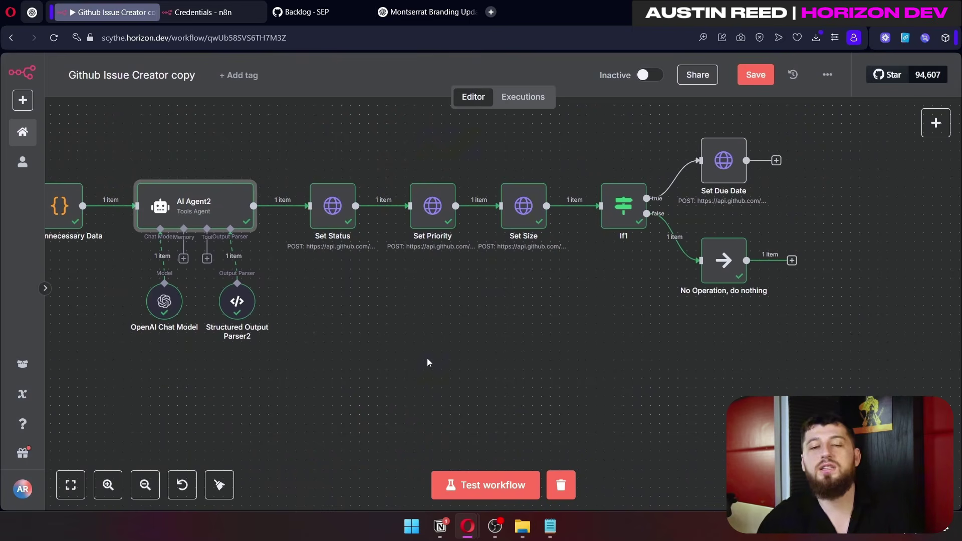
pyautogui.moveTo(603, 332); pyautogui.dragTo(296, 137)
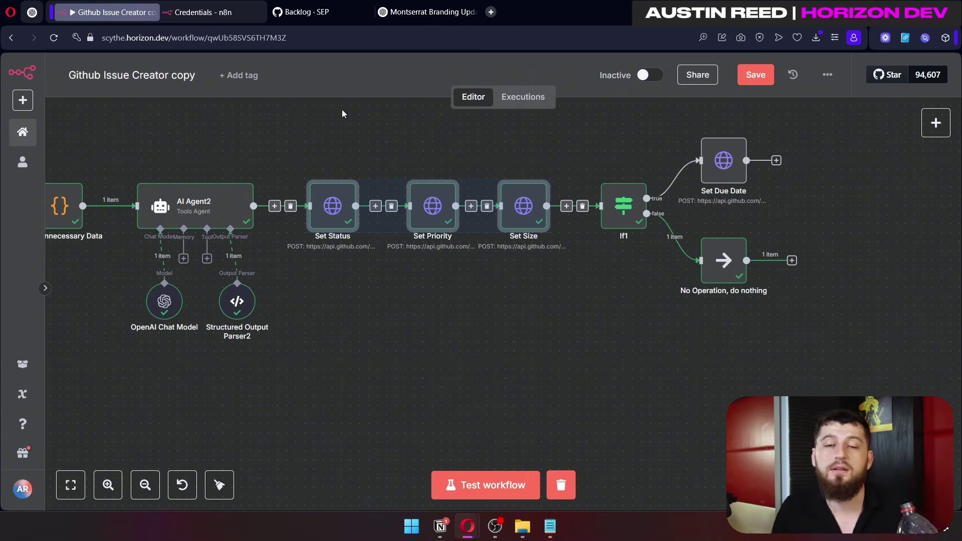
pyautogui.click(540, 297)
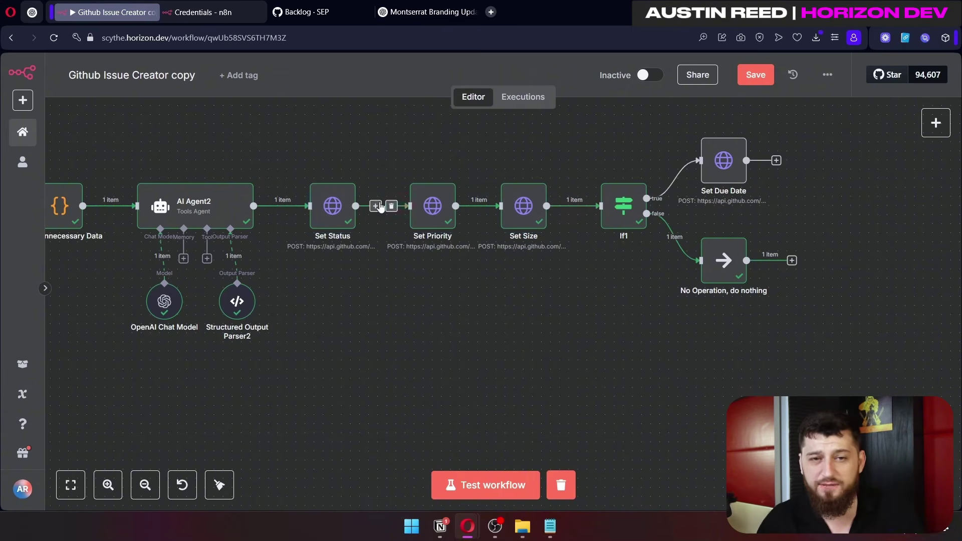
pyautogui.click(337, 213)
pyautogui.moveTo(403, 344); pyautogui.dragTo(541, 318)
pyautogui.click(559, 200)
pyautogui.moveTo(586, 354); pyautogui.dragTo(662, 367)
pyautogui.click(737, 208)
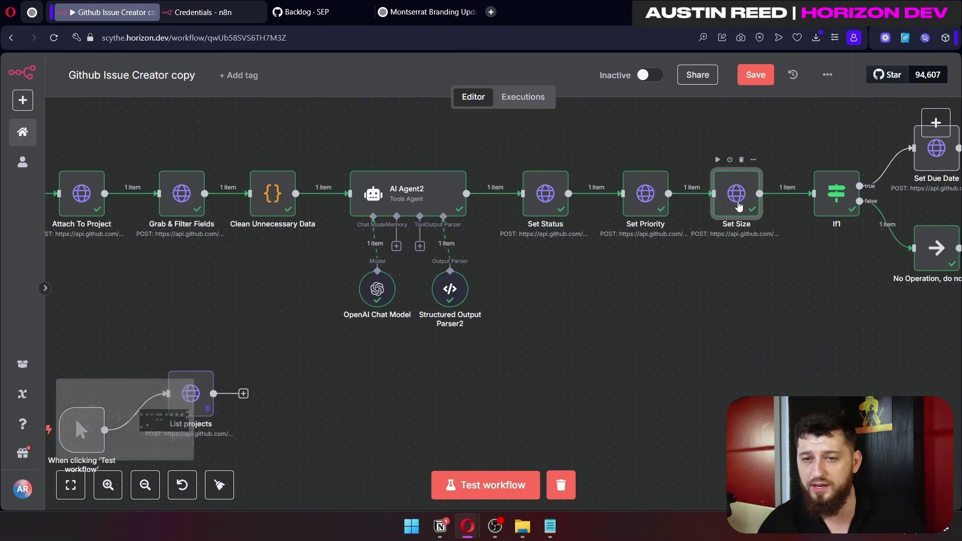
pyautogui.moveTo(140, 137); pyautogui.dragTo(229, 251)
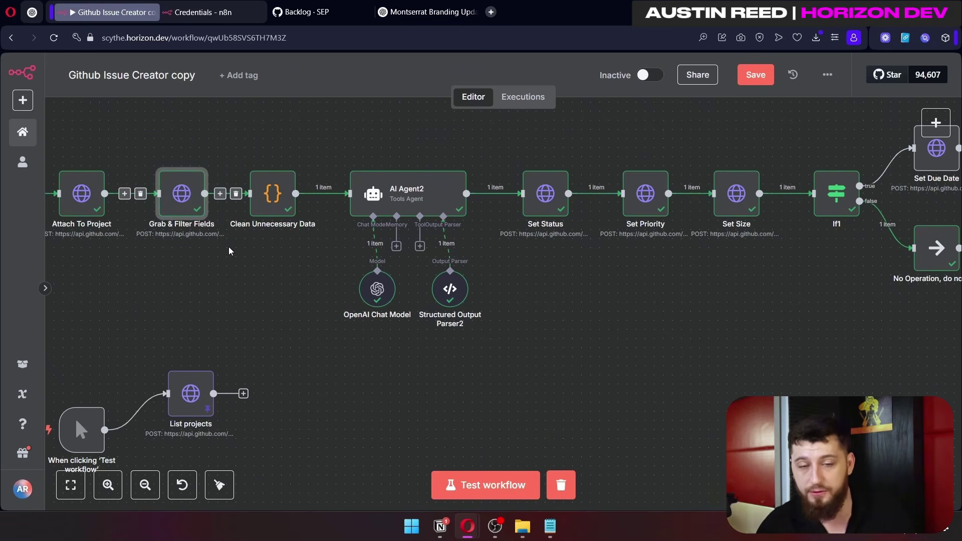
pyautogui.click(552, 199)
pyautogui.press('Right')
pyautogui.press('Right')
# Step: Open Set Status's JSON body in the expression editor and check its variable declarations and projectId
pyautogui.doubleClick(548, 193)
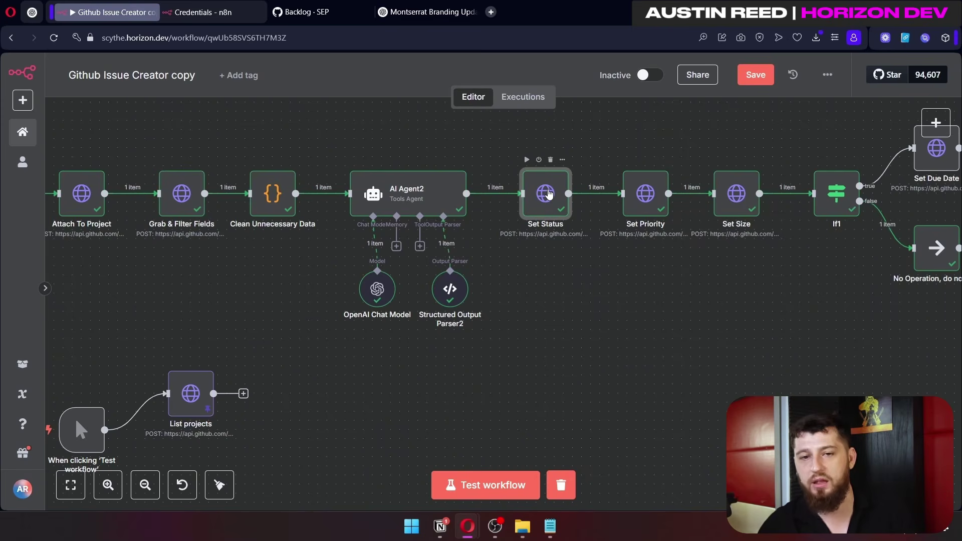
pyautogui.scroll(-3, 447, 284)
pyautogui.scroll(-3, 447, 284)
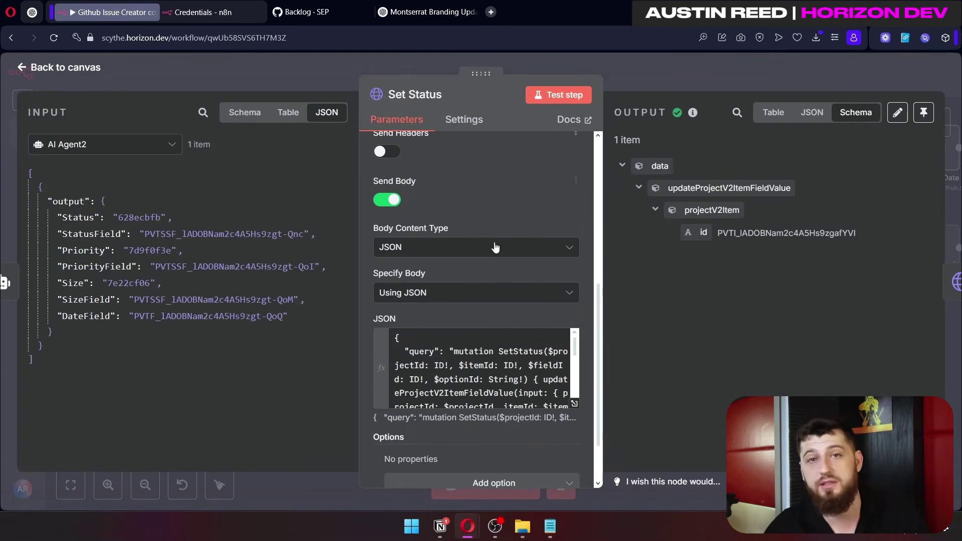
pyautogui.scroll(-2, 500, 301)
pyautogui.click(572, 333)
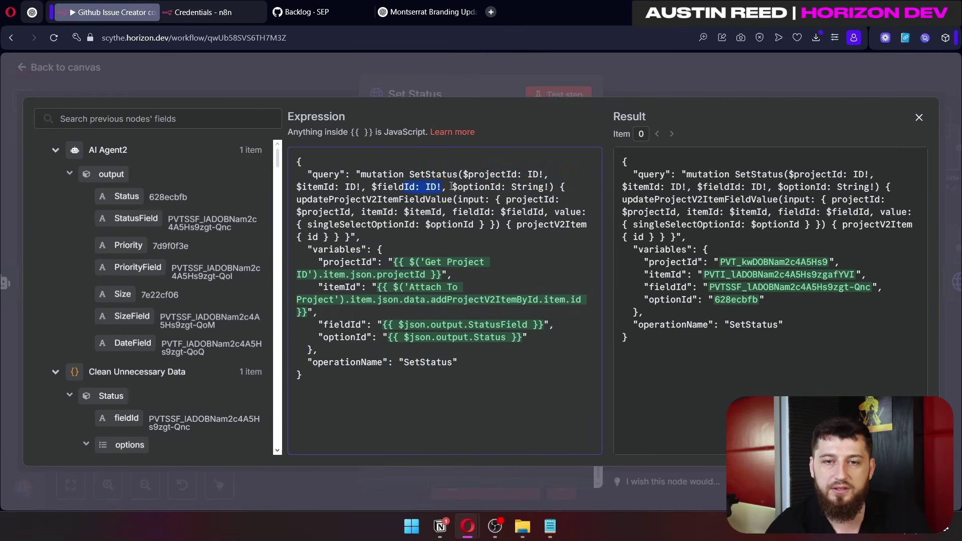
pyautogui.moveTo(480, 174); pyautogui.dragTo(530, 187)
pyautogui.moveTo(388, 262); pyautogui.dragTo(446, 273)
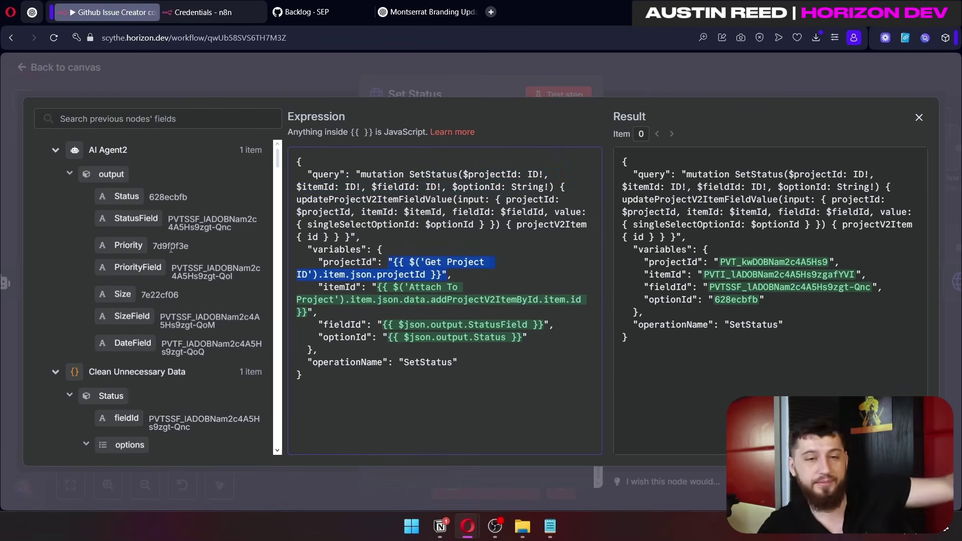
pyautogui.scroll(-7, 172, 249)
pyautogui.scroll(-5, 173, 247)
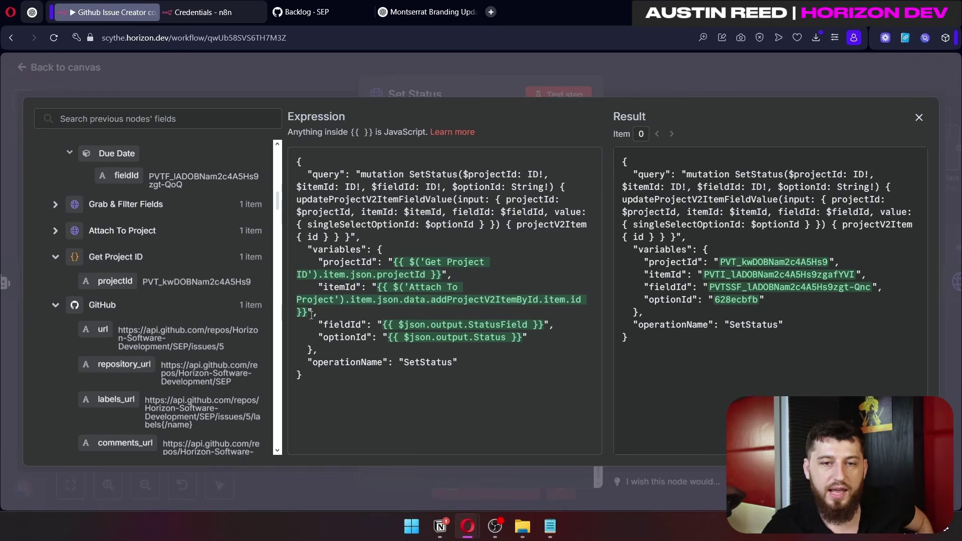
# Step: Trace Set Status's itemId from Attach To Project, fieldId and operationName, then open Set Priority
pyautogui.click(55, 230)
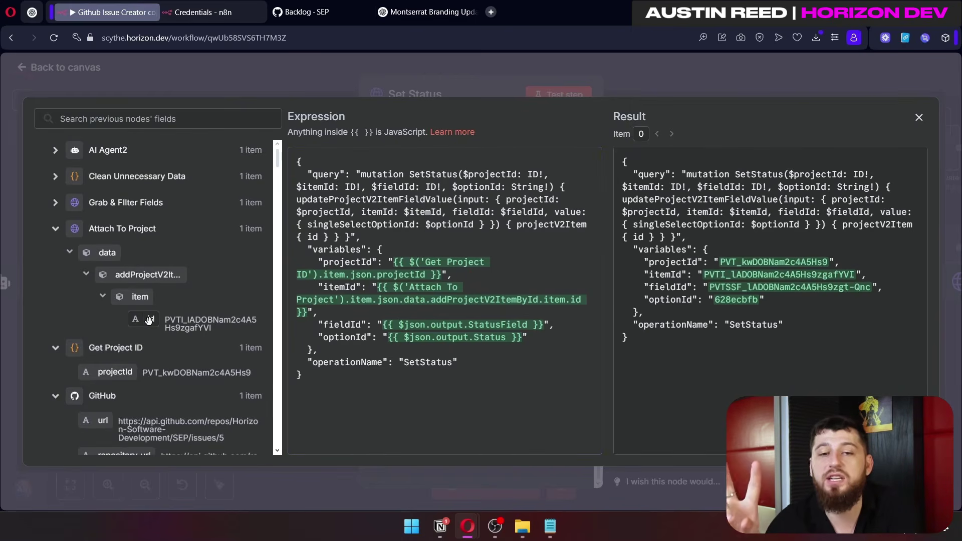
pyautogui.moveTo(377, 287); pyautogui.dragTo(320, 315)
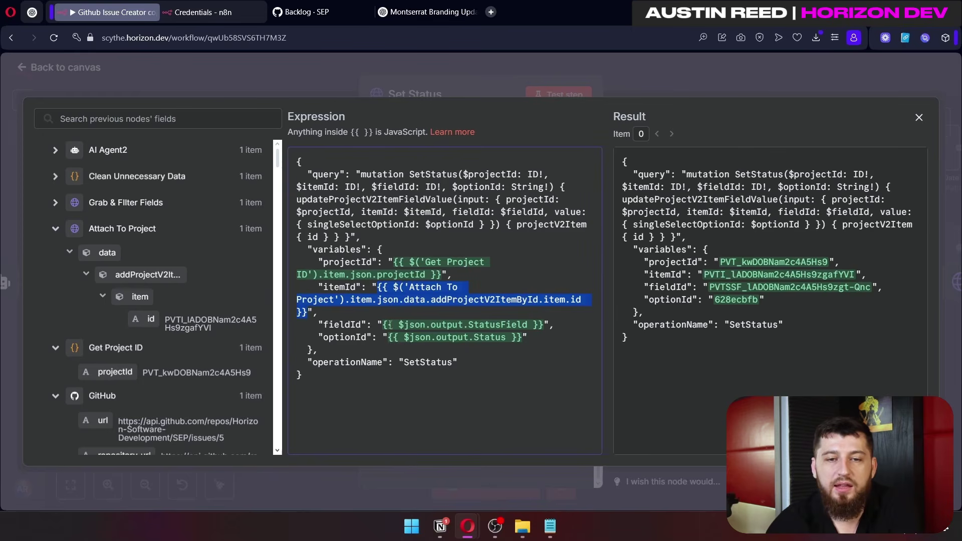
pyautogui.moveTo(383, 325); pyautogui.dragTo(547, 321)
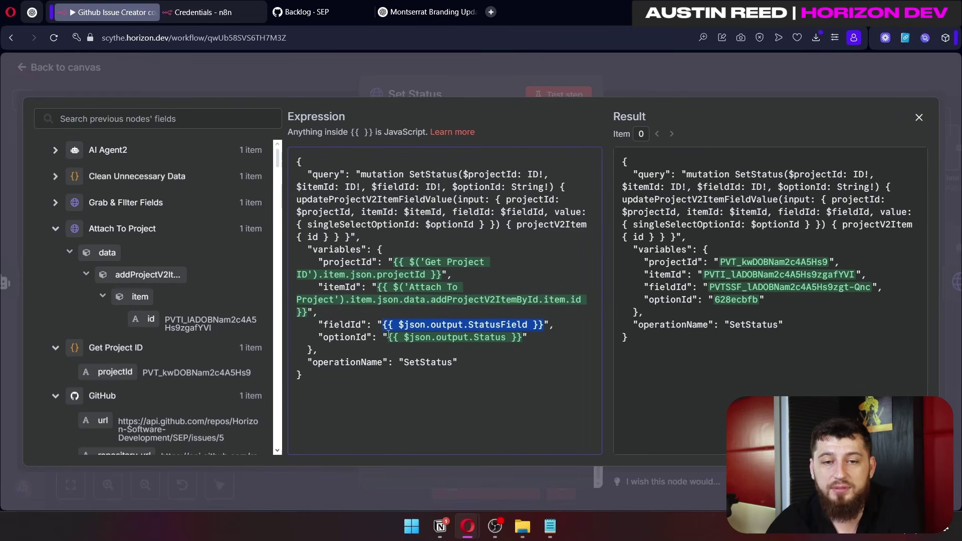
pyautogui.moveTo(458, 367); pyautogui.dragTo(313, 362)
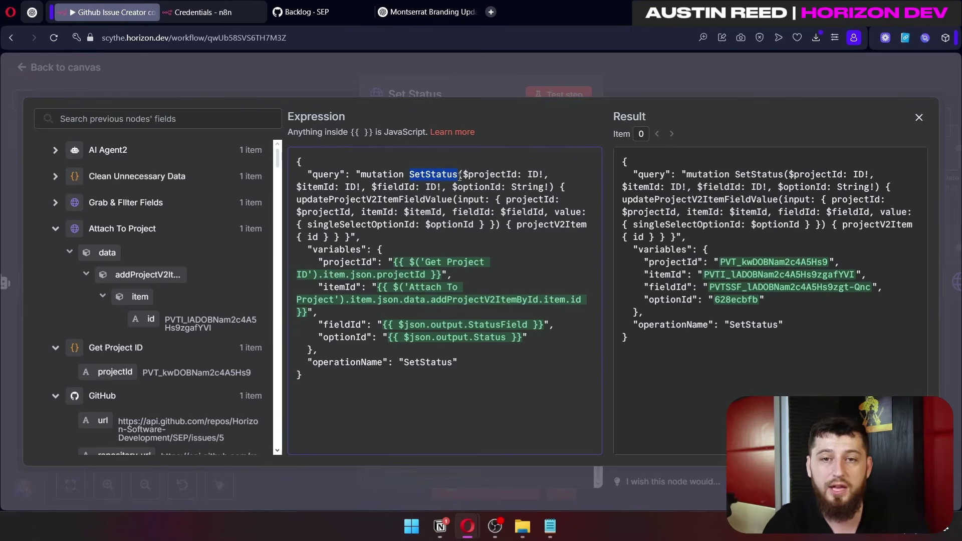
pyautogui.click(729, 79)
pyautogui.click(728, 80)
pyautogui.doubleClick(645, 193)
pyautogui.scroll(-10, 553, 273)
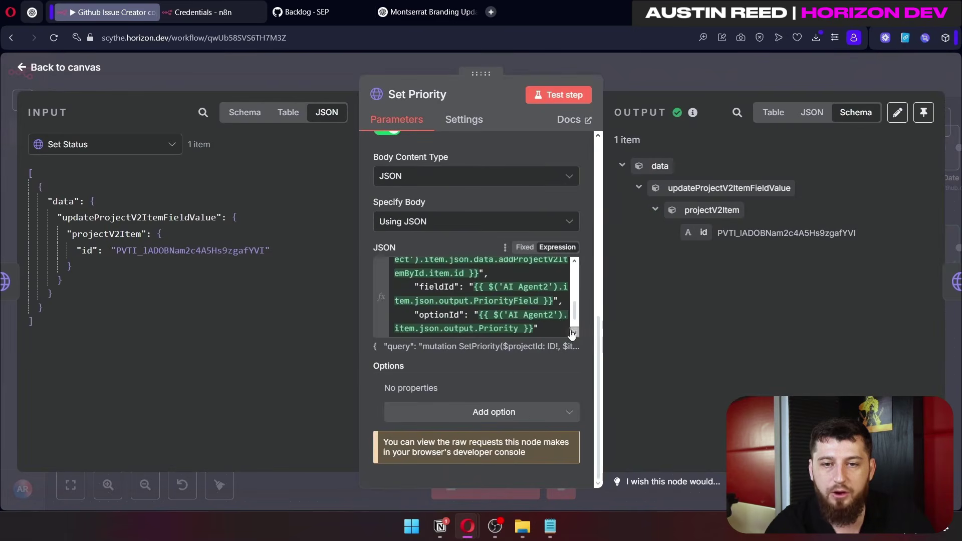
# Step: Expand the Set Priority JSON body and read through its mutation expression
pyautogui.click(572, 333)
pyautogui.moveTo(468, 387); pyautogui.dragTo(308, 174)
pyautogui.click(559, 267)
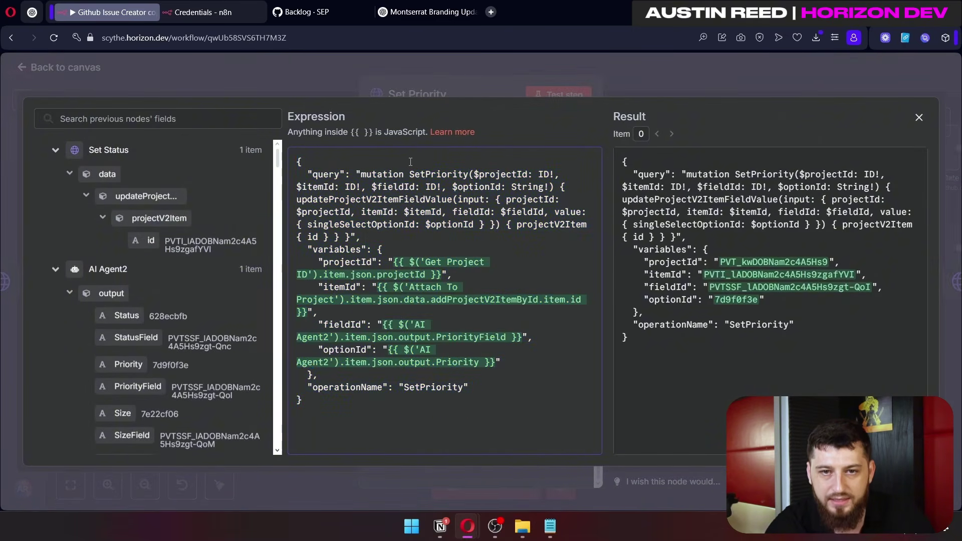
pyautogui.moveTo(463, 388); pyautogui.dragTo(421, 387)
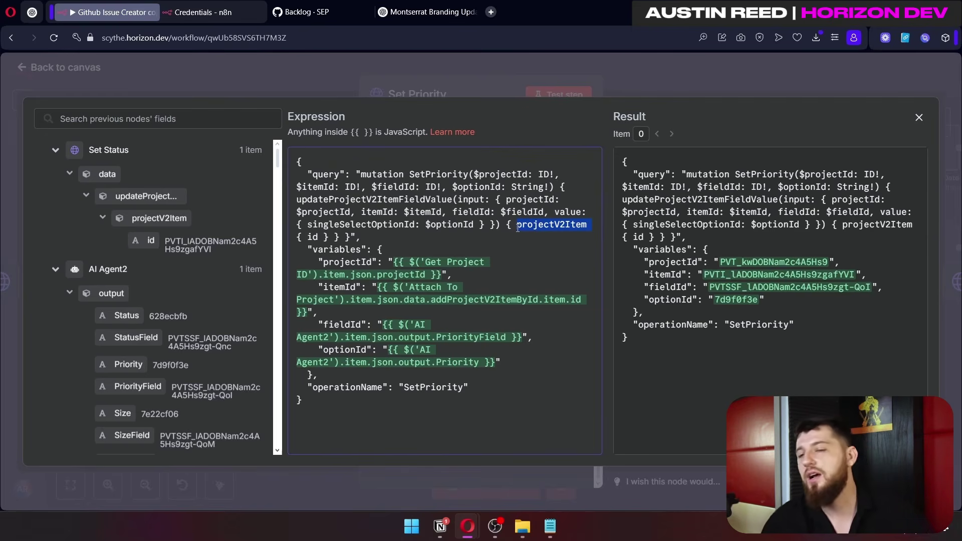
pyautogui.moveTo(392, 254); pyautogui.dragTo(441, 274)
pyautogui.scroll(-1, 124, 260)
pyautogui.scroll(-3, 125, 260)
pyautogui.scroll(3, 124, 261)
pyautogui.moveTo(317, 311); pyautogui.dragTo(320, 284)
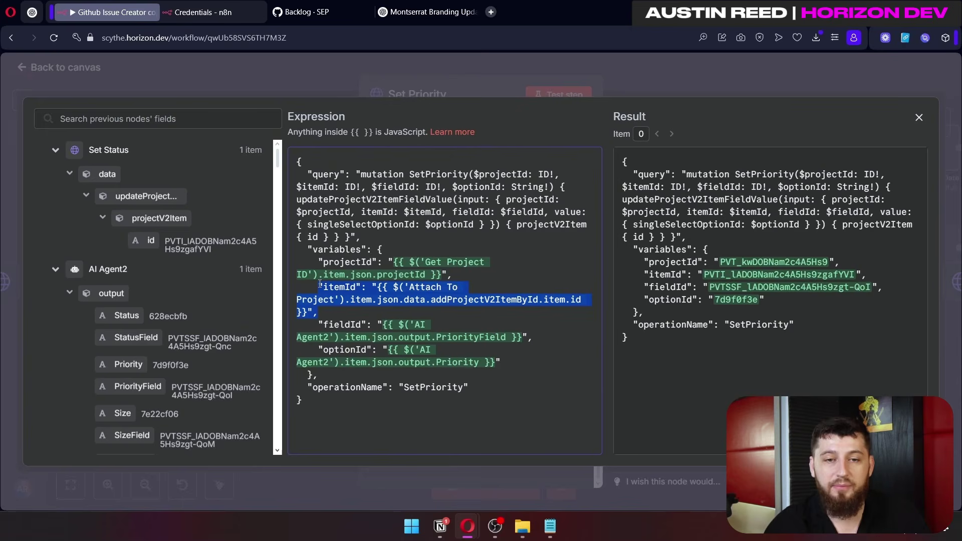
pyautogui.moveTo(345, 322); pyautogui.dragTo(383, 362)
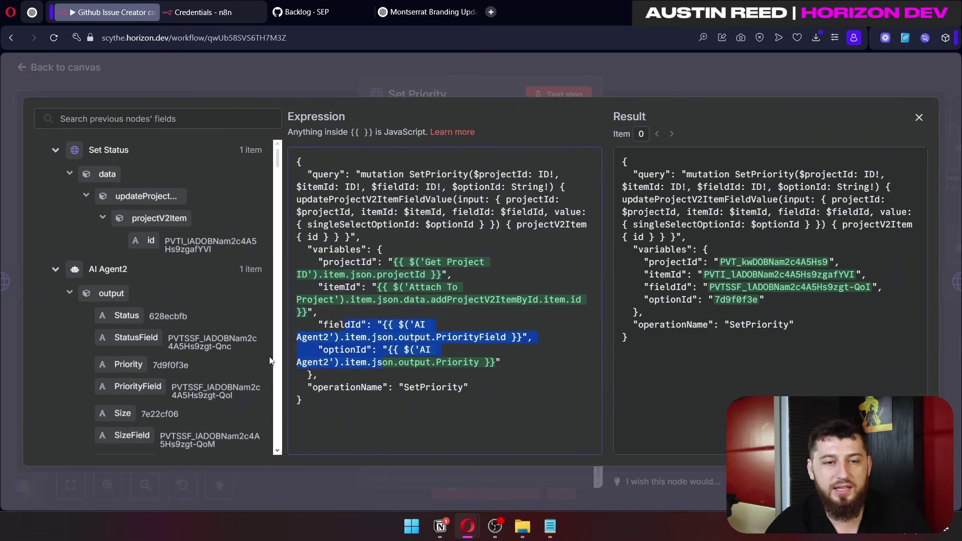
pyautogui.scroll(-3, 234, 339)
# Step: Match the Priority and PriorityField values to the SetPriority operation, then open Set Size
pyautogui.moveTo(234, 339); pyautogui.dragTo(104, 302)
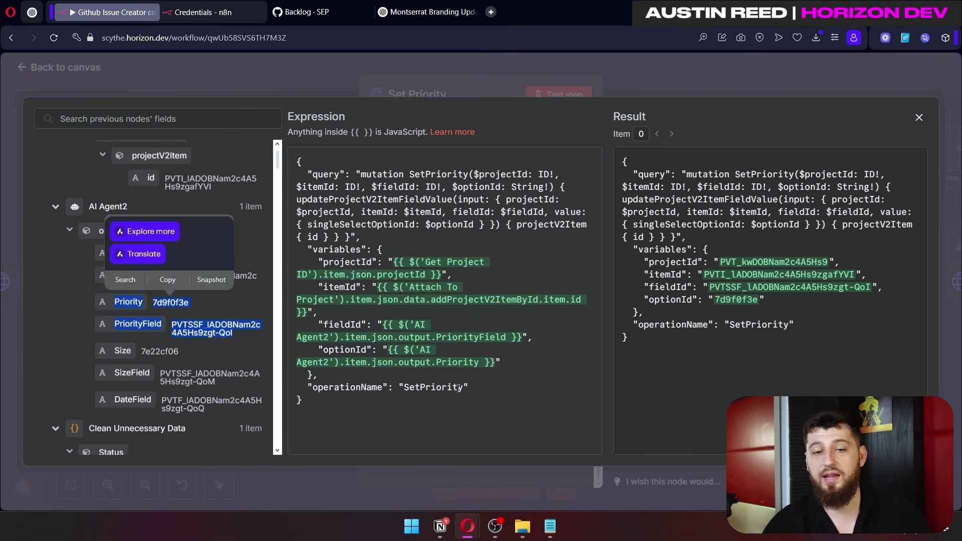
pyautogui.moveTo(462, 388); pyautogui.dragTo(401, 390)
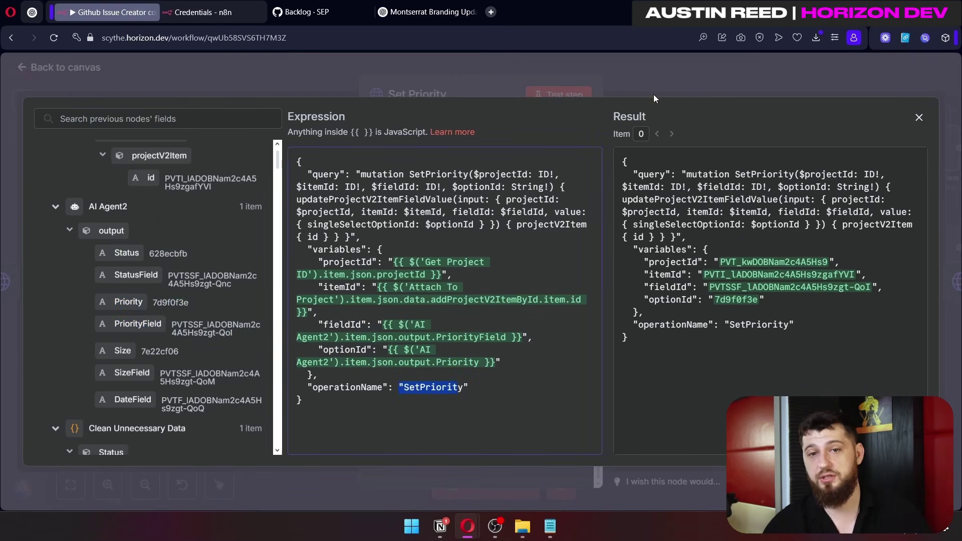
pyautogui.click(653, 94)
pyautogui.doubleClick(750, 202)
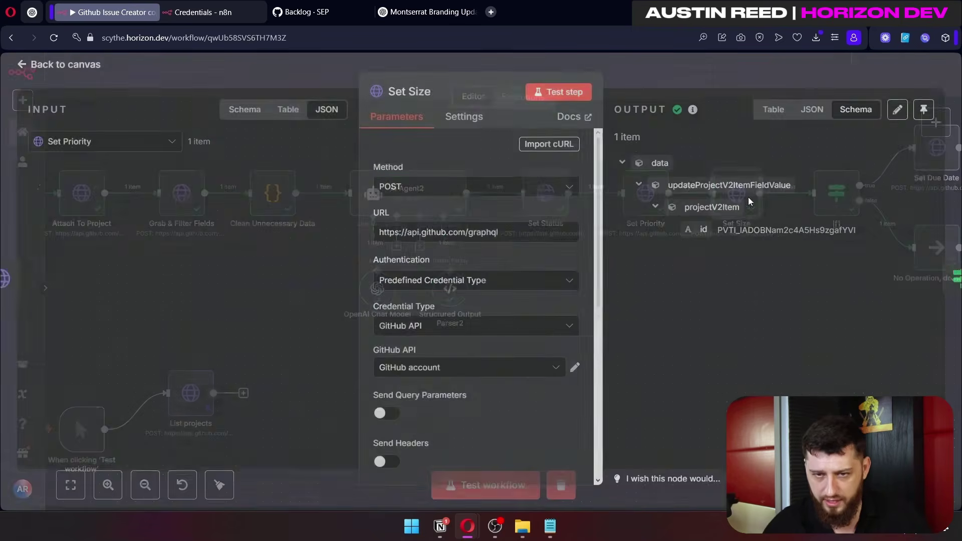
# Step: Inspect Set Size's JSON body: the SetSize mutation and its fieldId and optionId variables, then close the node
pyautogui.scroll(-7, 569, 383)
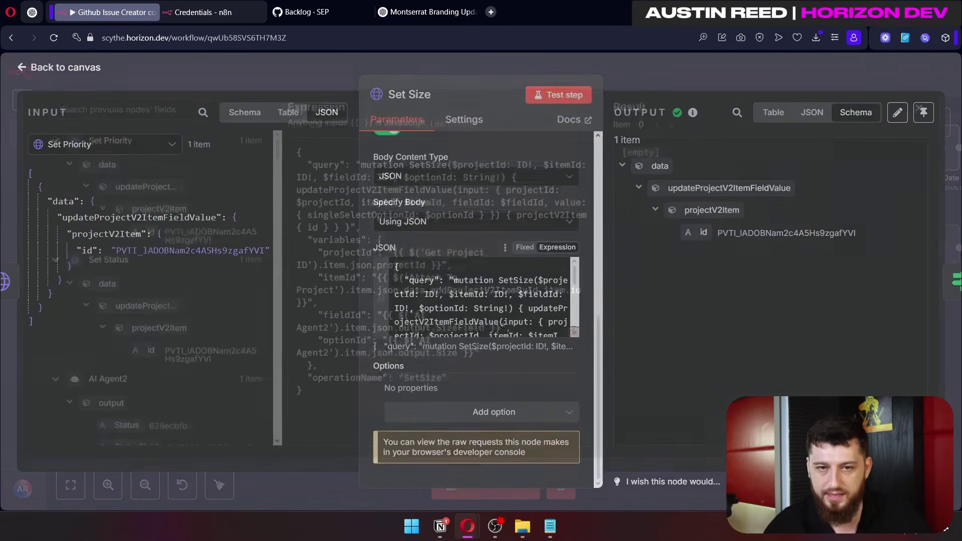
pyautogui.click(574, 331)
pyautogui.moveTo(409, 175); pyautogui.dragTo(422, 173)
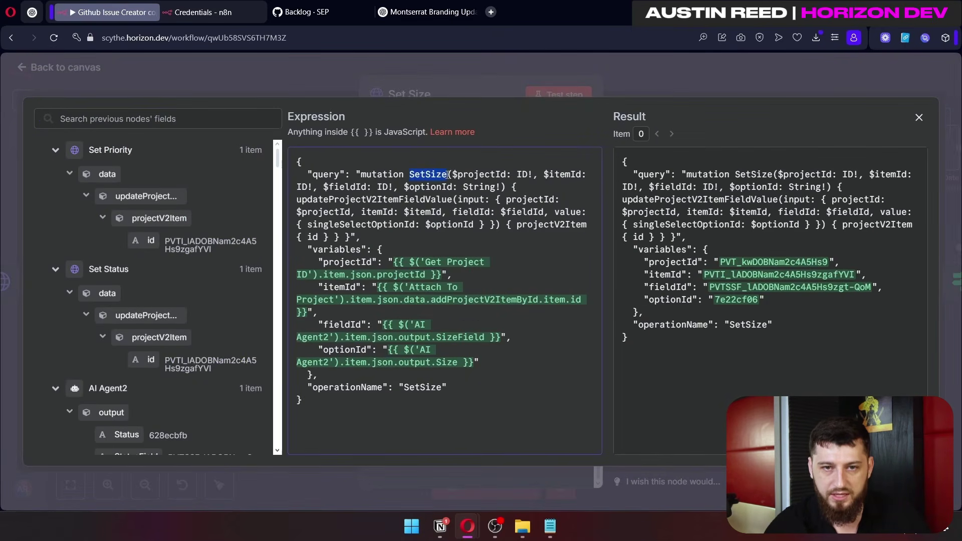
pyautogui.moveTo(318, 325); pyautogui.dragTo(405, 386)
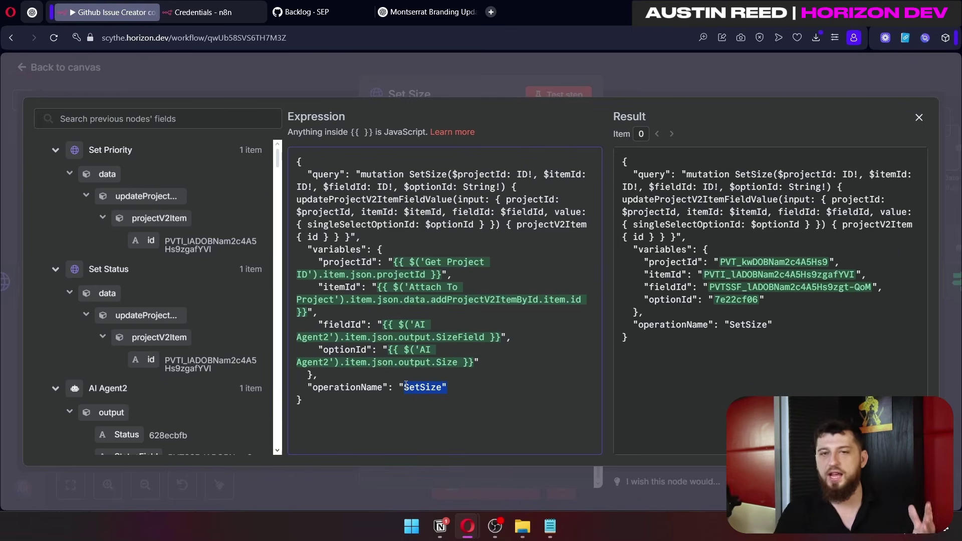
pyautogui.click(629, 64)
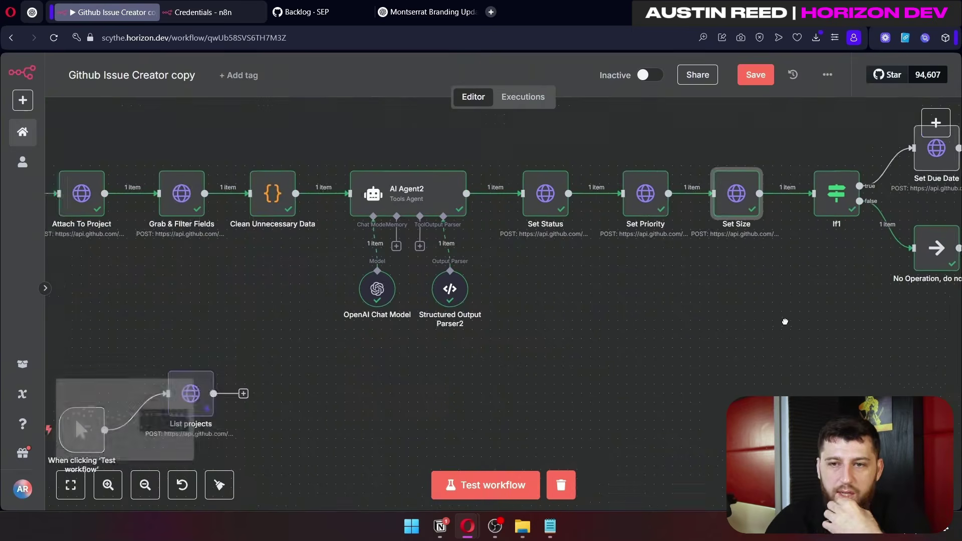
# Step: In If1's condition expression, replace item with first() so it reads the Issue Form's first item
pyautogui.moveTo(780, 323); pyautogui.dragTo(651, 341)
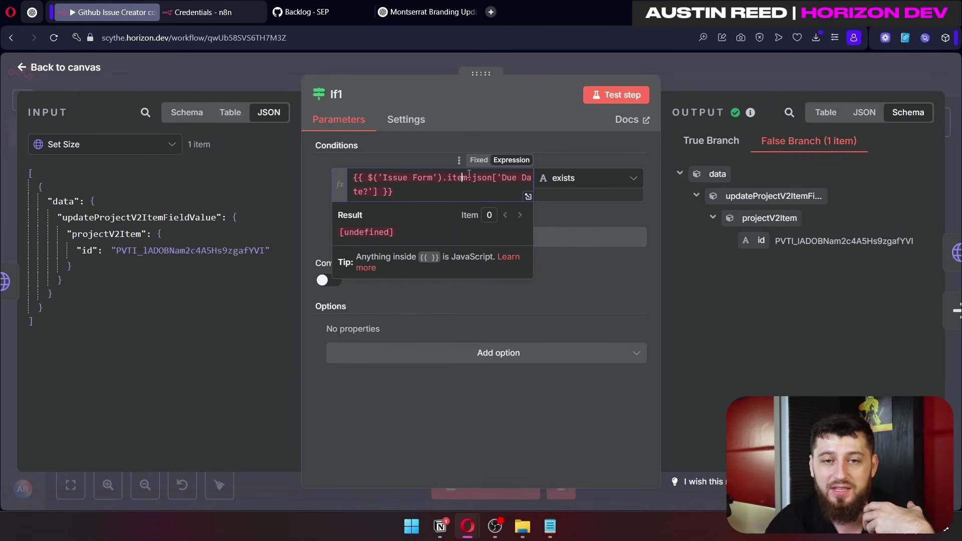
pyautogui.doubleClick(450, 179)
pyautogui.write('first()')
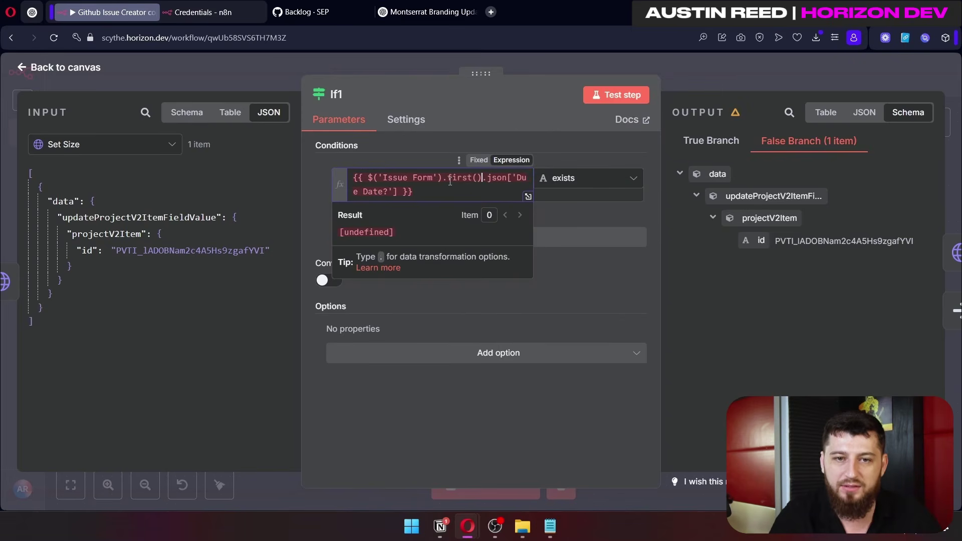
pyautogui.hotkey('ctrl', 'z')
pyautogui.hotkey('ctrl', 'z')
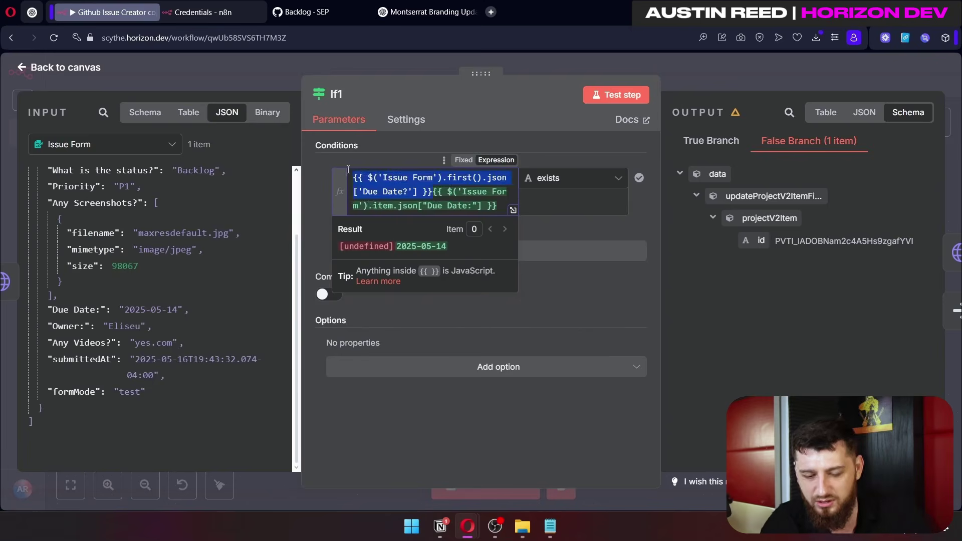
pyautogui.moveTo(465, 179); pyautogui.dragTo(447, 176)
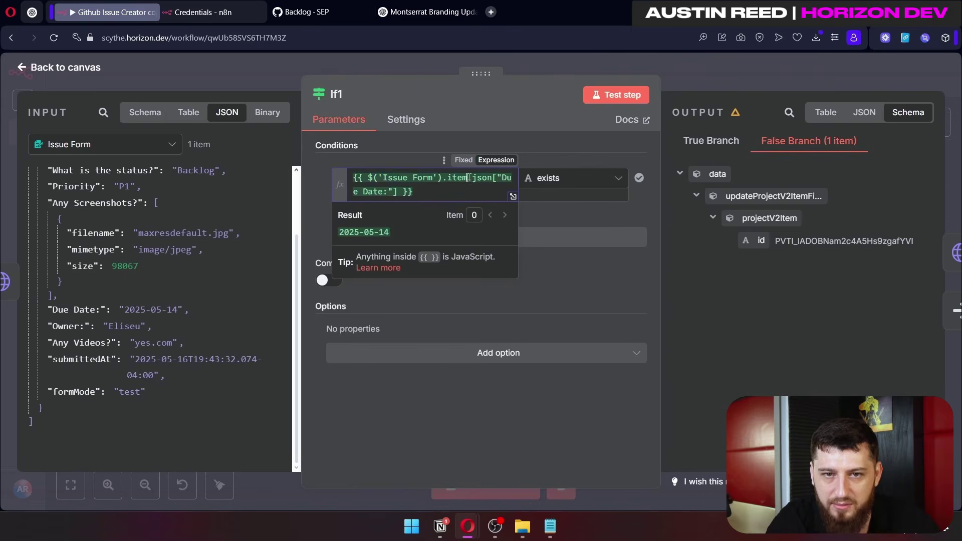
pyautogui.write('first')
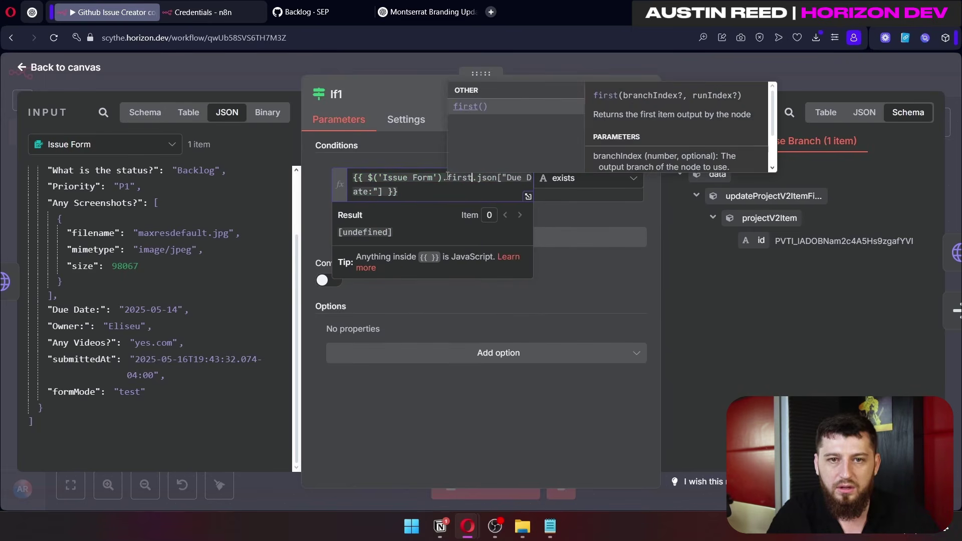
pyautogui.press('Return')
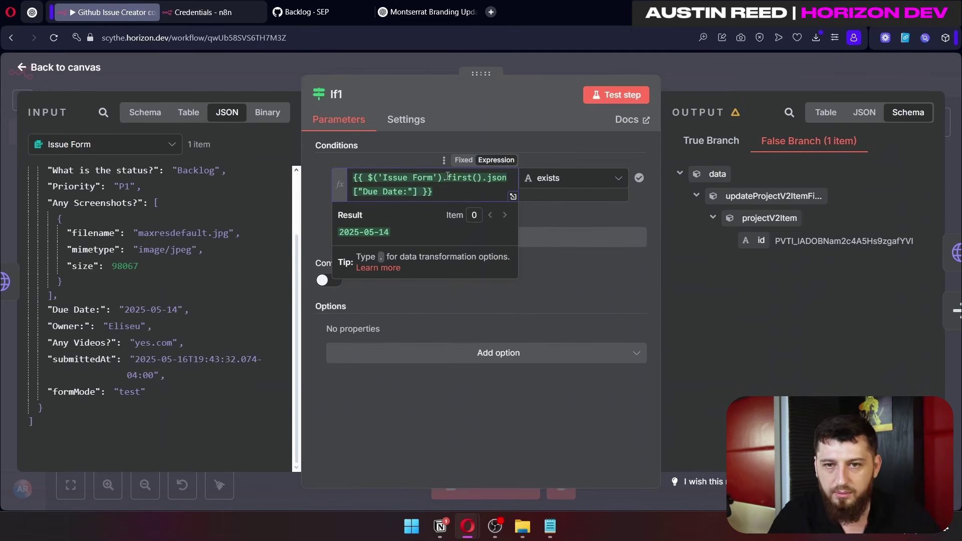
# Step: Review the If1 condition and its comparison operator, then return to the canvas
pyautogui.moveTo(472, 195); pyautogui.dragTo(316, 174)
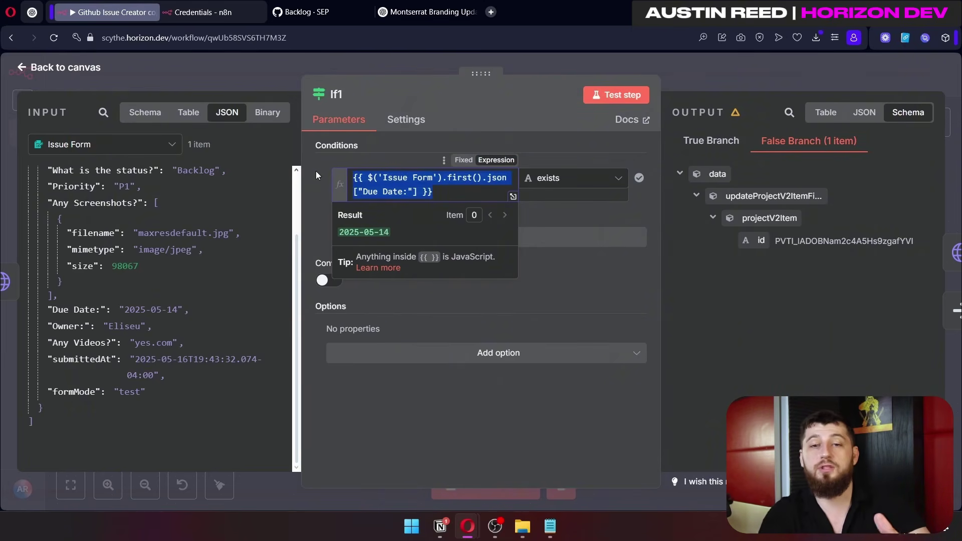
pyautogui.click(604, 182)
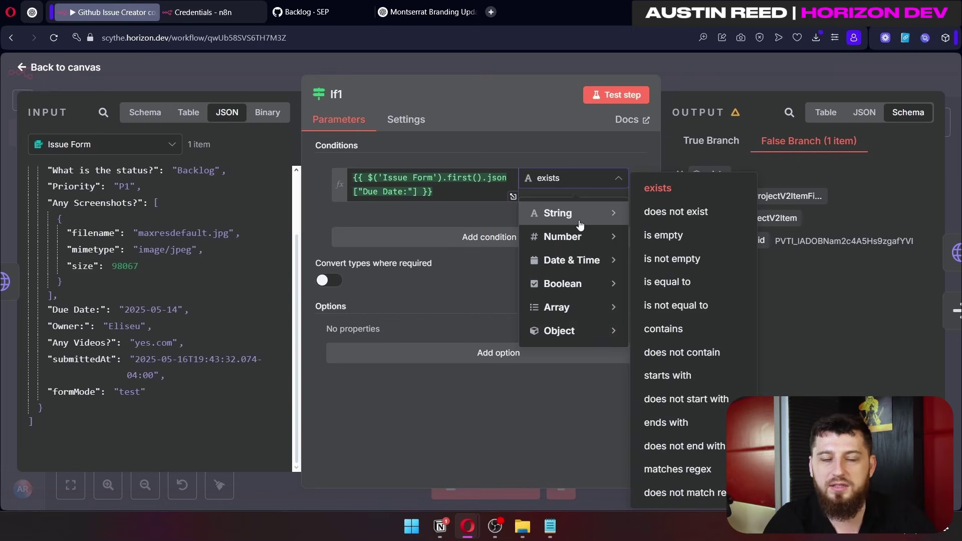
pyautogui.click(716, 77)
pyautogui.hscroll(5, 749, 301)
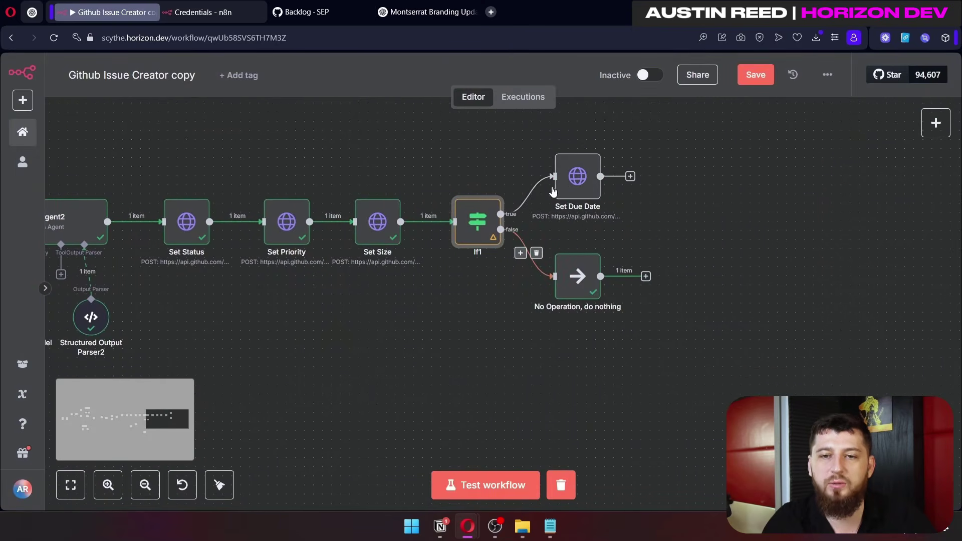
# Step: Open Set Due Date and inspect its JSON body's projectV2Item query and the fieldId and date variables
pyautogui.moveTo(632, 225); pyautogui.dragTo(553, 143)
pyautogui.moveTo(416, 183); pyautogui.dragTo(145, 291)
pyautogui.click(577, 176)
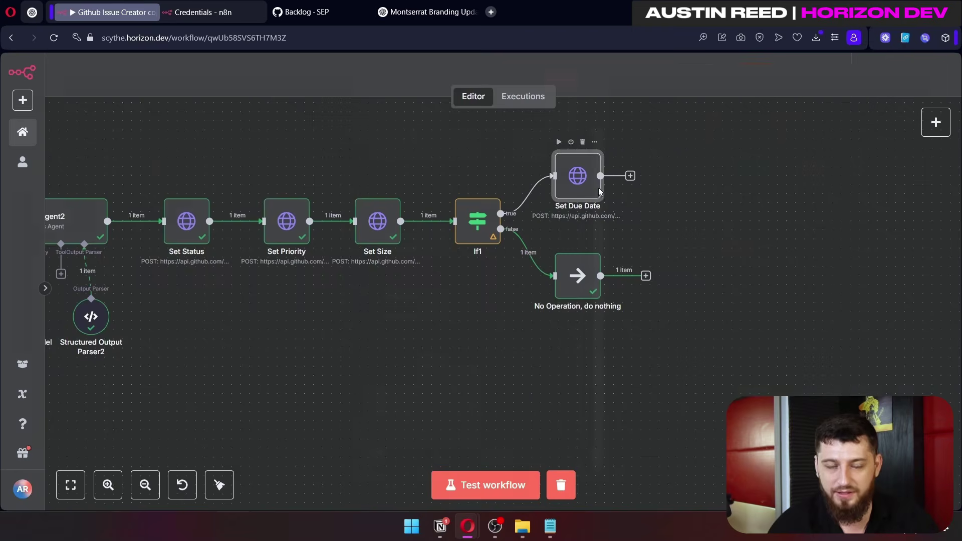
pyautogui.doubleClick(577, 177)
pyautogui.scroll(-6, 566, 273)
pyautogui.click(575, 408)
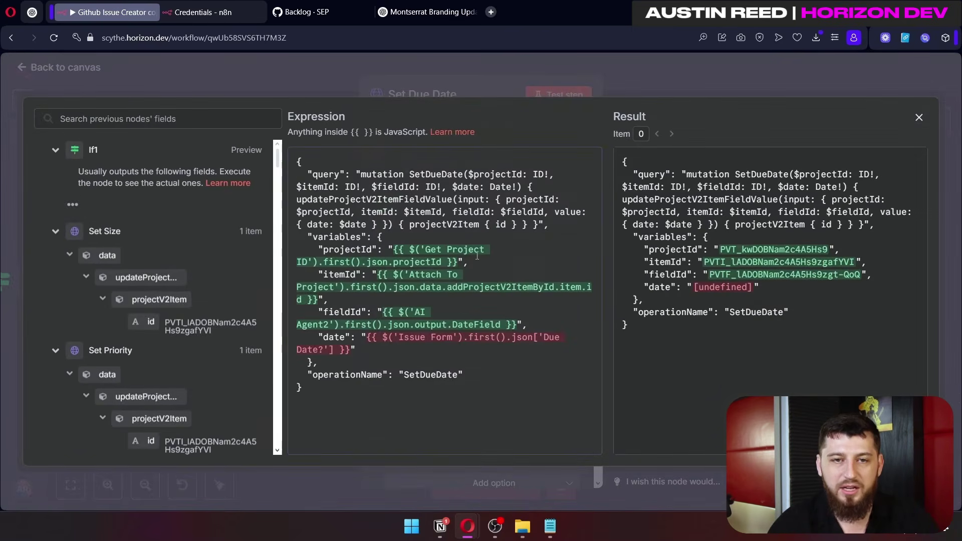
pyautogui.moveTo(411, 225); pyautogui.dragTo(465, 224)
pyautogui.moveTo(326, 311); pyautogui.dragTo(361, 352)
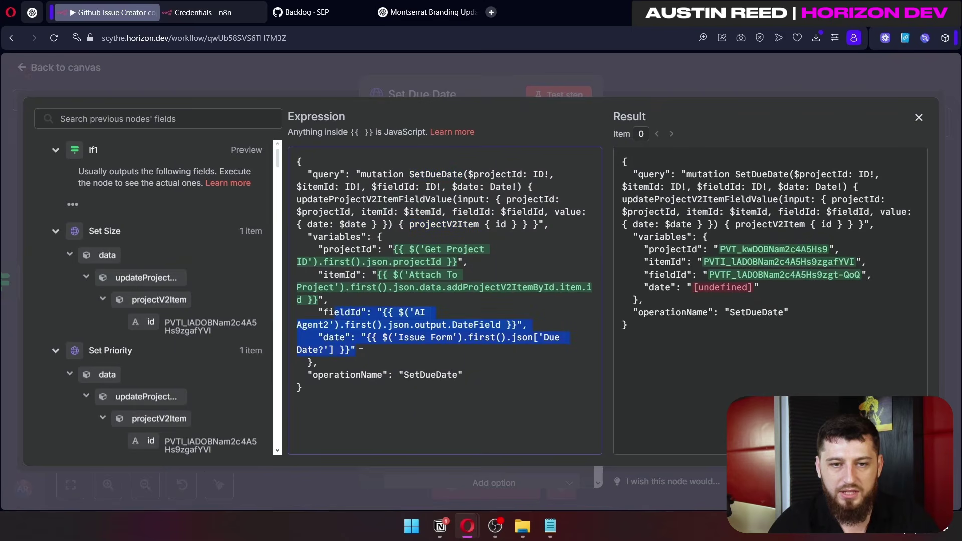
# Step: Change the date key from 'Due Date?' to 'Due Date:' so it resolves to 2025-05-14
pyautogui.click(427, 349)
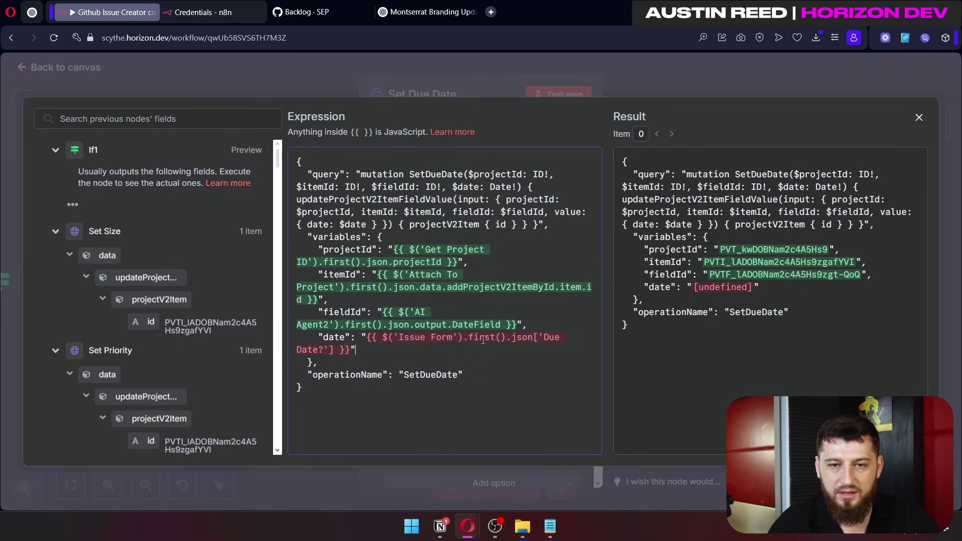
pyautogui.click(328, 347)
pyautogui.press('BackSpace')
pyautogui.write(':')
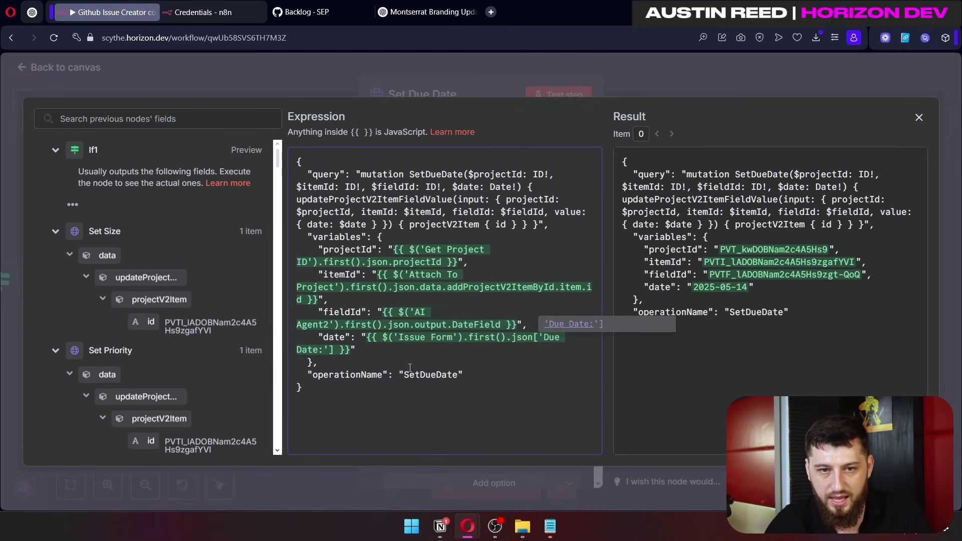
pyautogui.press('End')
pyautogui.hotkey('shift', 'Home')
pyautogui.hotkey('shift', 'Home')
pyautogui.hotkey('ctrl', 'a')
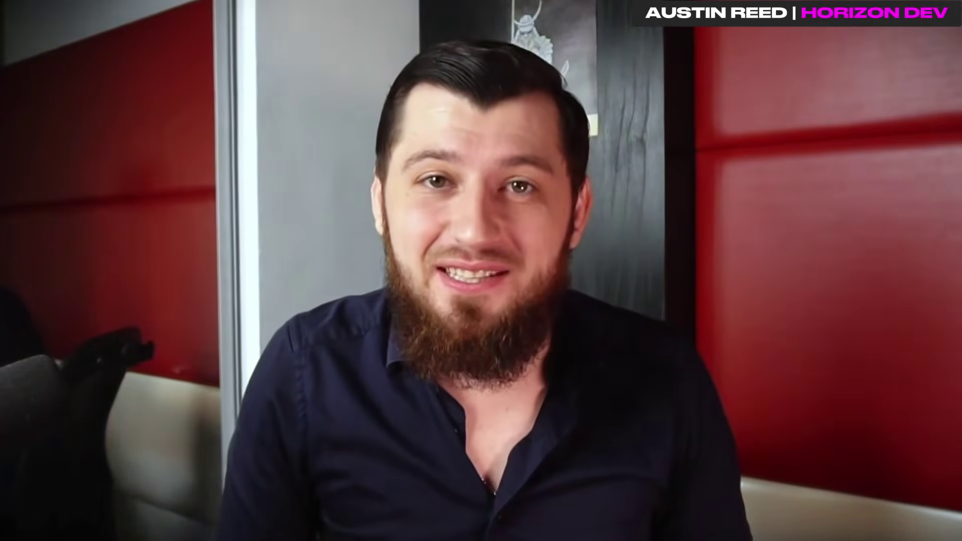